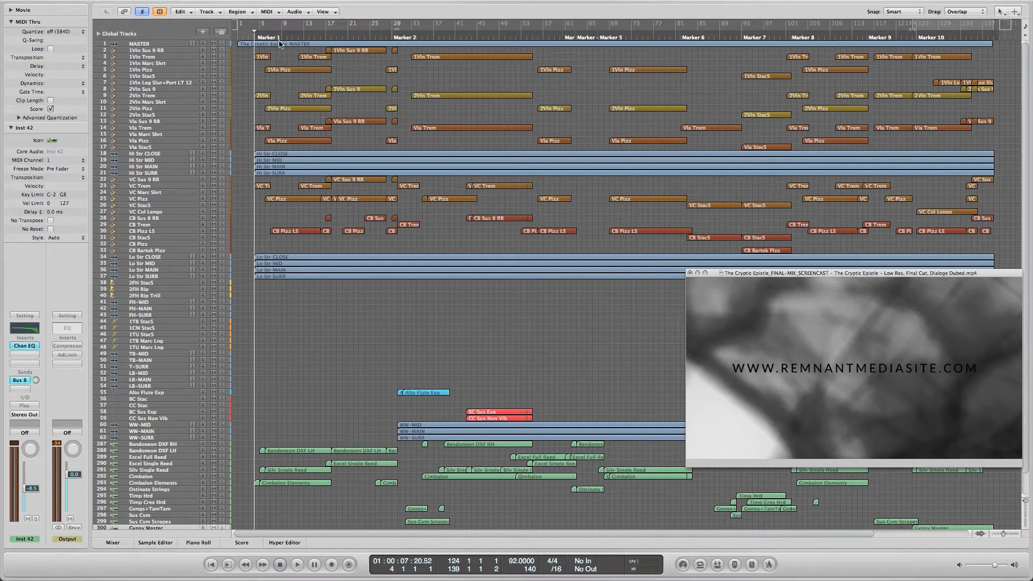
- Play the MASTER region soloed from Marker 1 and stop playback just past the start of Marker 2
left_click(247, 46)
key("space")
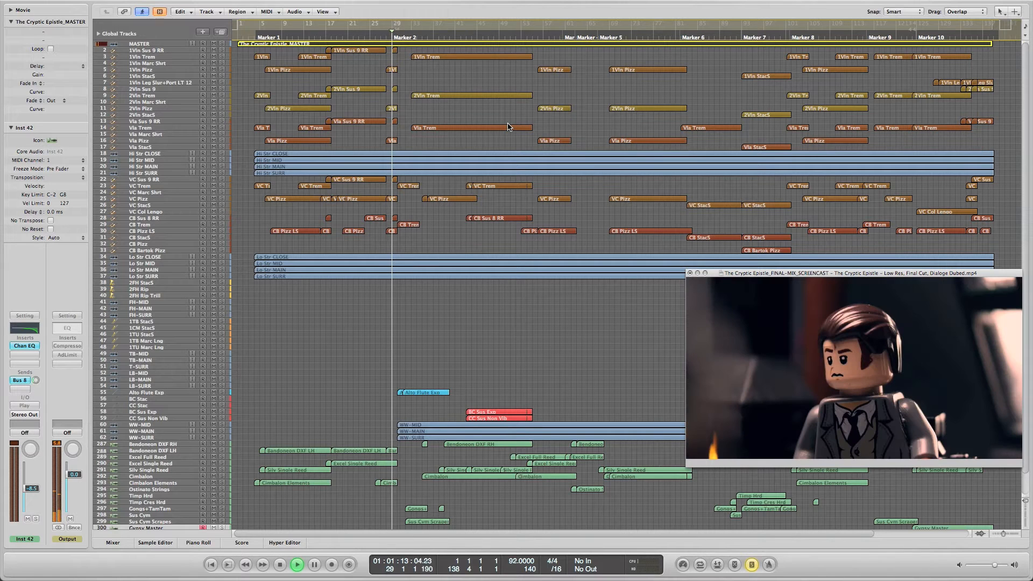
key("space")
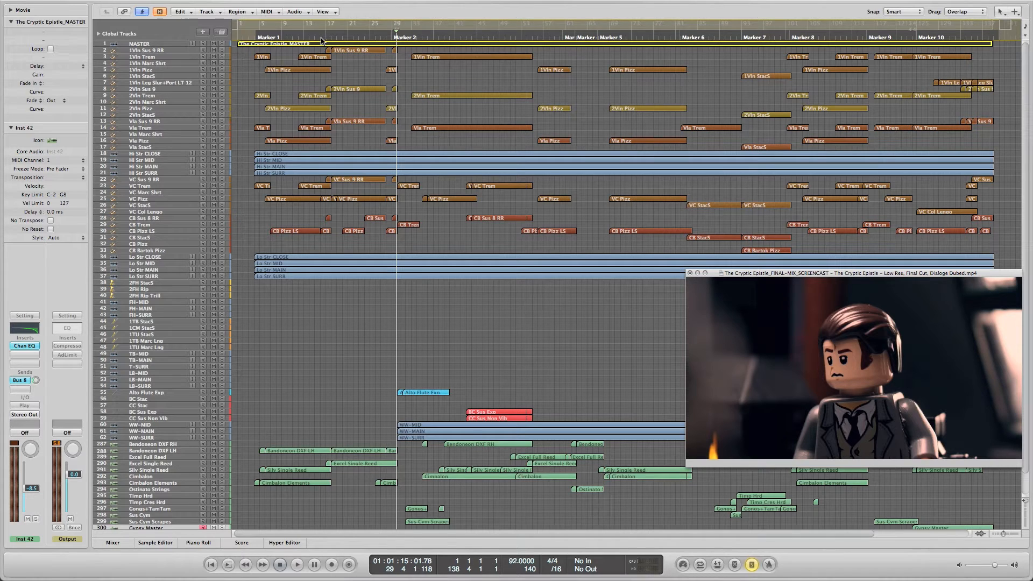
- Select the opening VC, Via, 2Vln and 1Vln Trem regions at Marker 1 and play them soloed from about bar 5
left_click(255, 40)
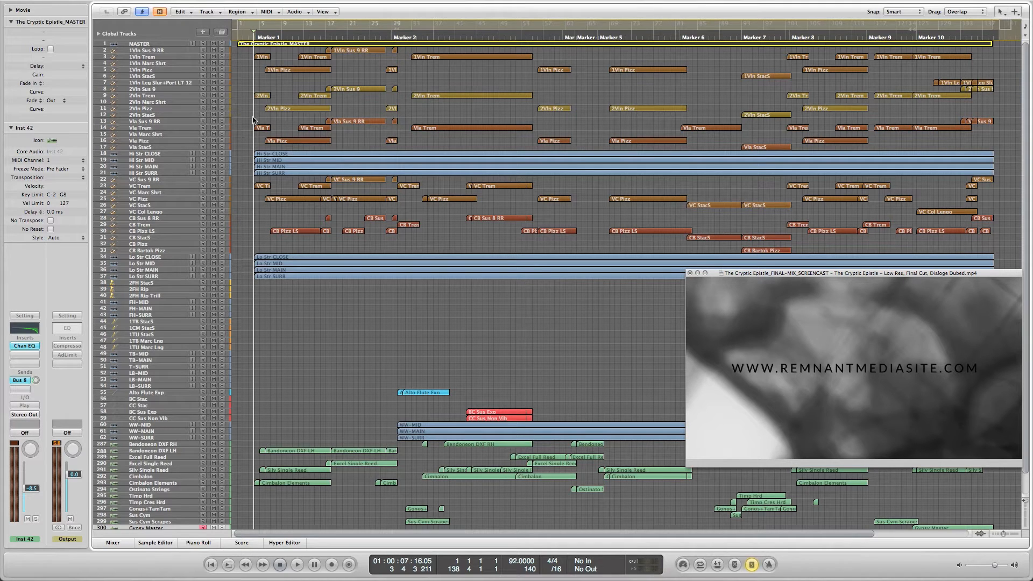
left_click(263, 188)
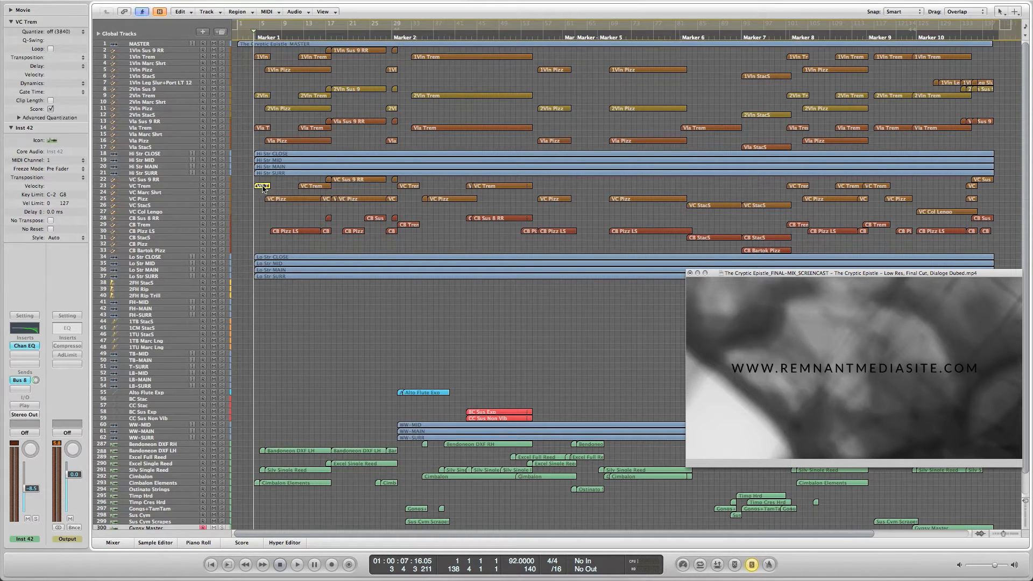
left_click_drag(259, 136, 262, 58)
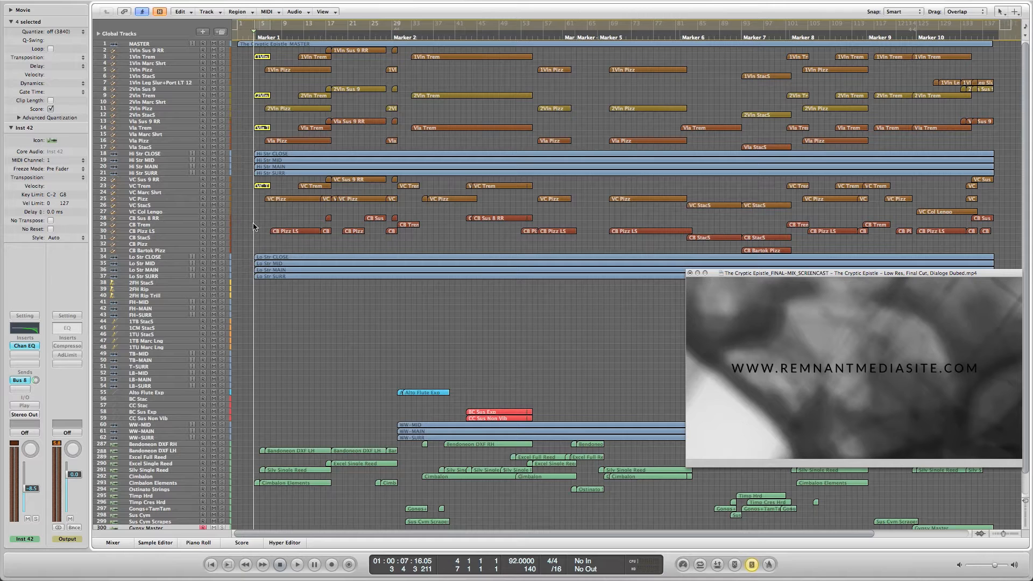
key("period")
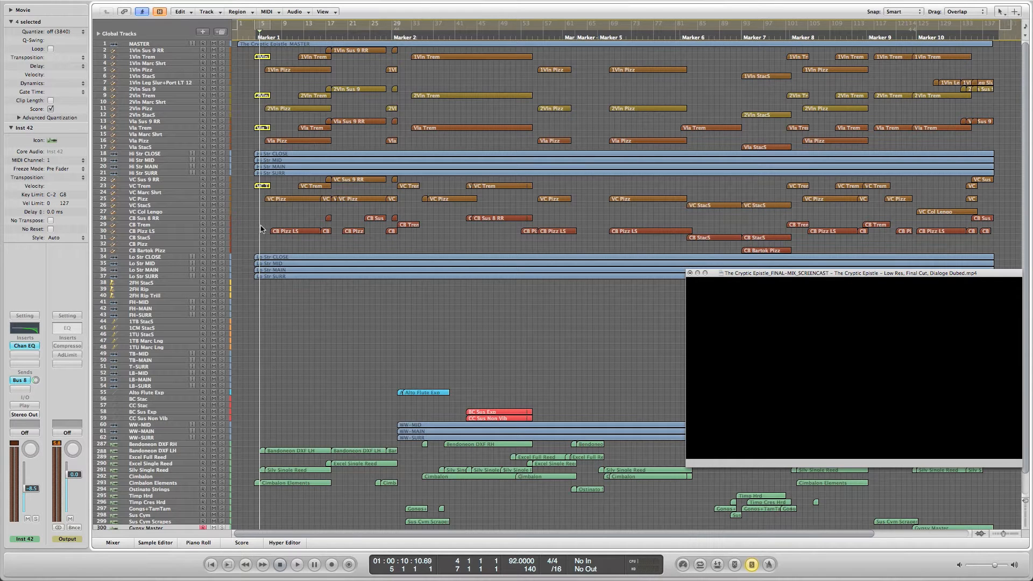
key("space")
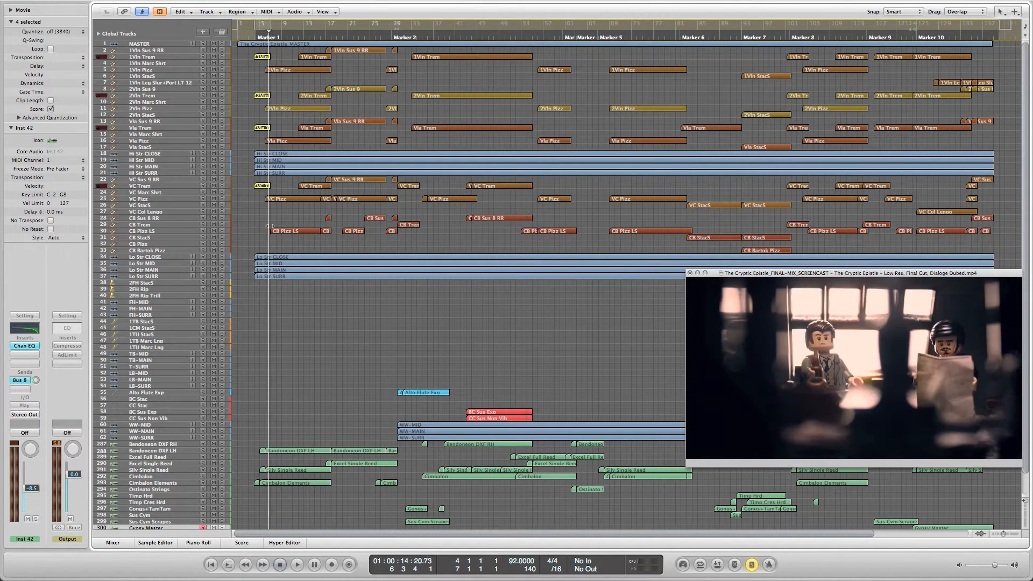
key("comma")
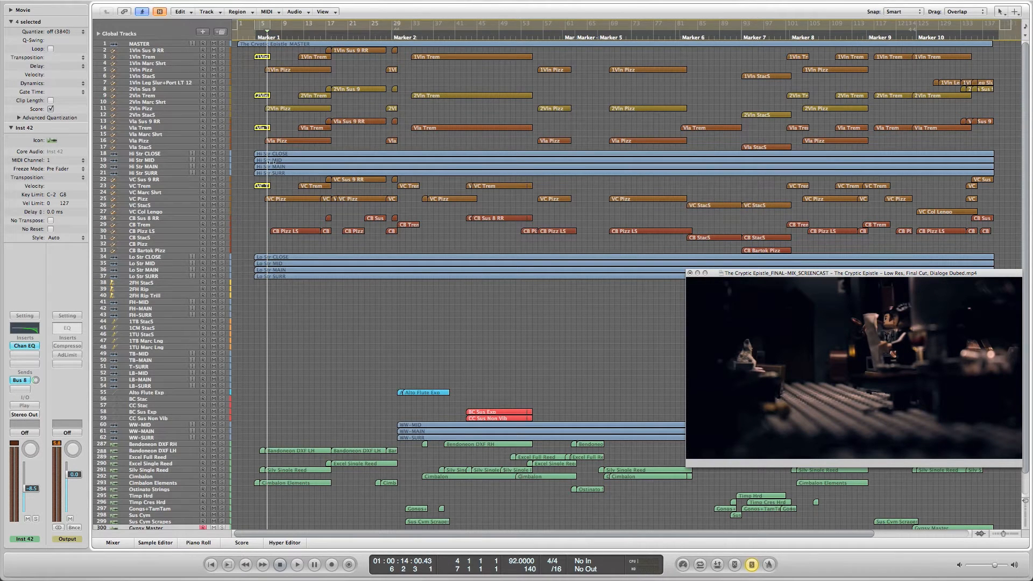
- Open the selected Trem regions in the Piano Roll and bring their notes around bar 5 into view
key("p")
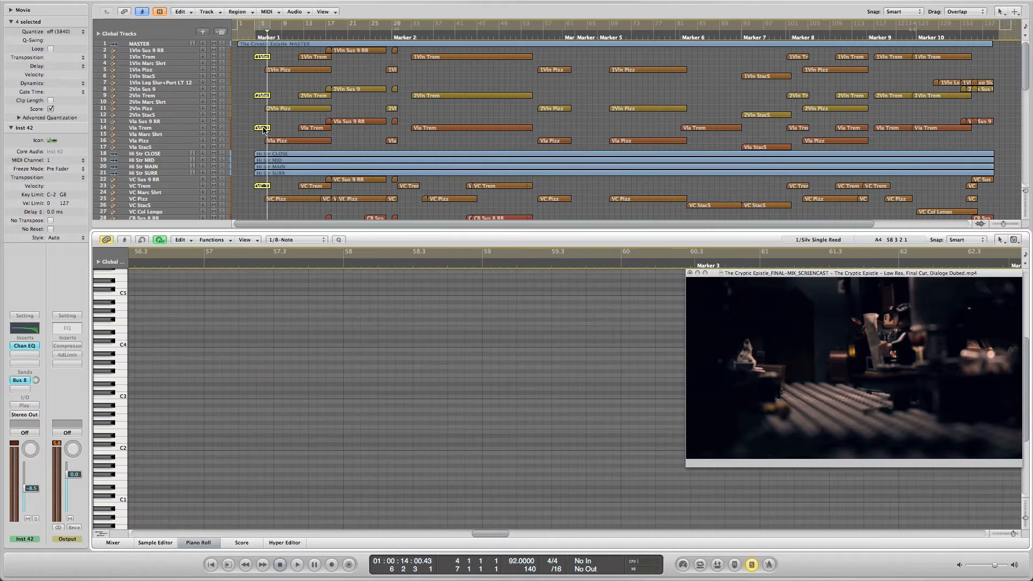
left_click(262, 37)
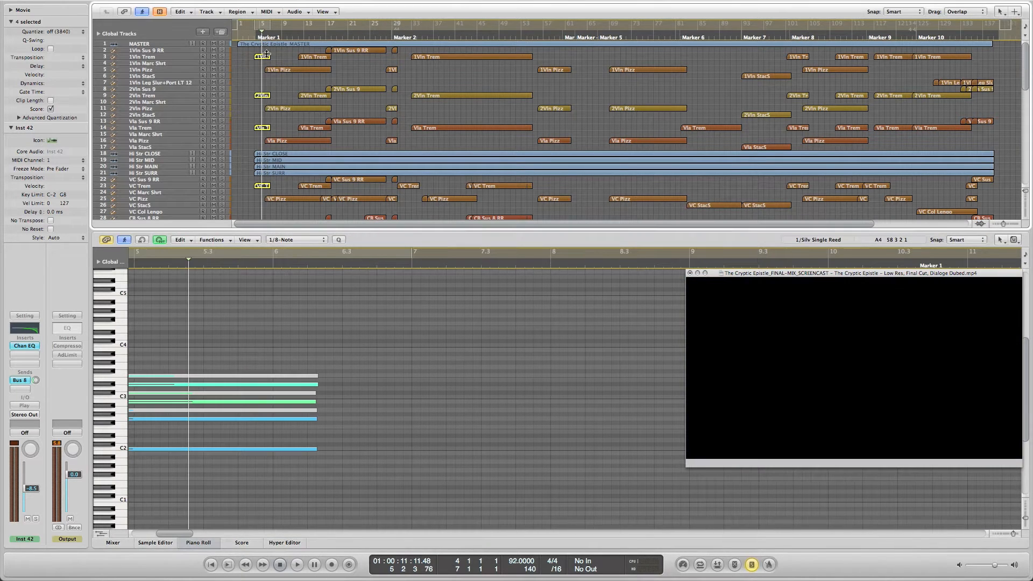
scroll(288, 281, "left", 10)
scroll(287, 281, "right", 5)
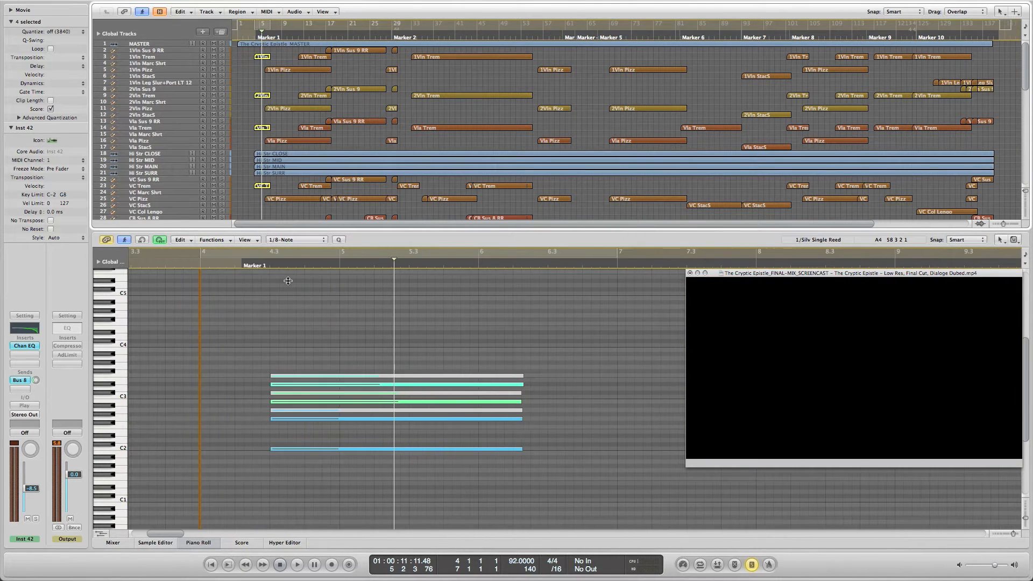
- Delete the three grey notes from the tremolo chord at Marker 1, leaving the coloured notes
left_click(310, 411)
key("Delete")
left_click(302, 393)
key("Delete")
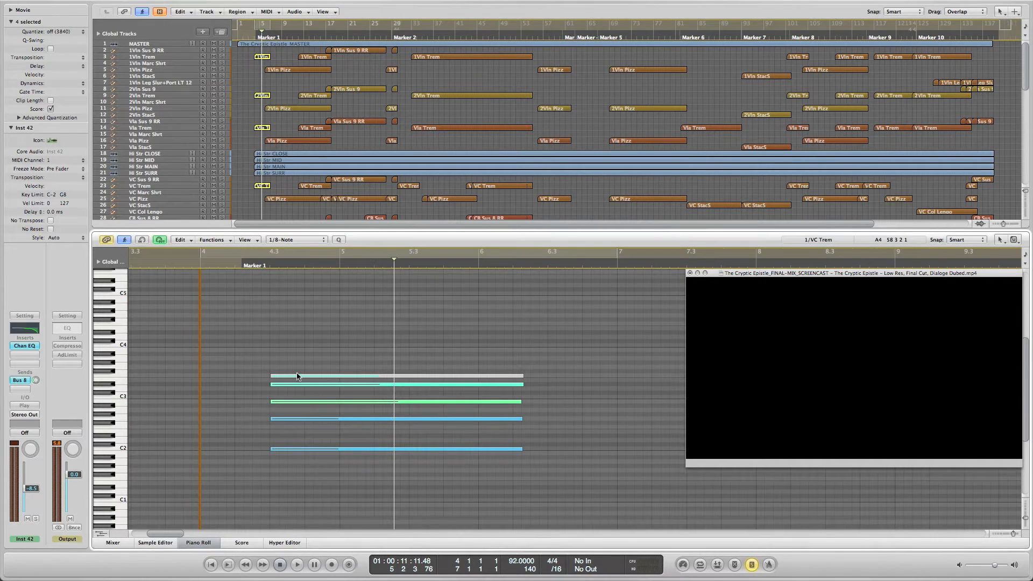
left_click(296, 376)
key("Delete")
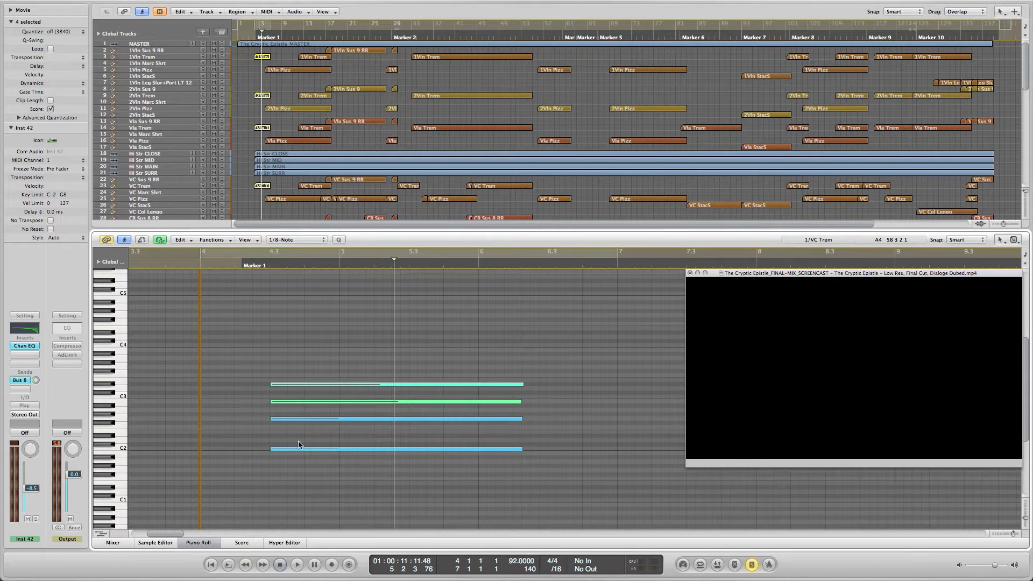
- Select the viola, second violin and first violin tremolo notes one at a time to check each part, ending on the second violin
scroll(264, 156, "down", 5)
scroll(264, 155, "up", 2)
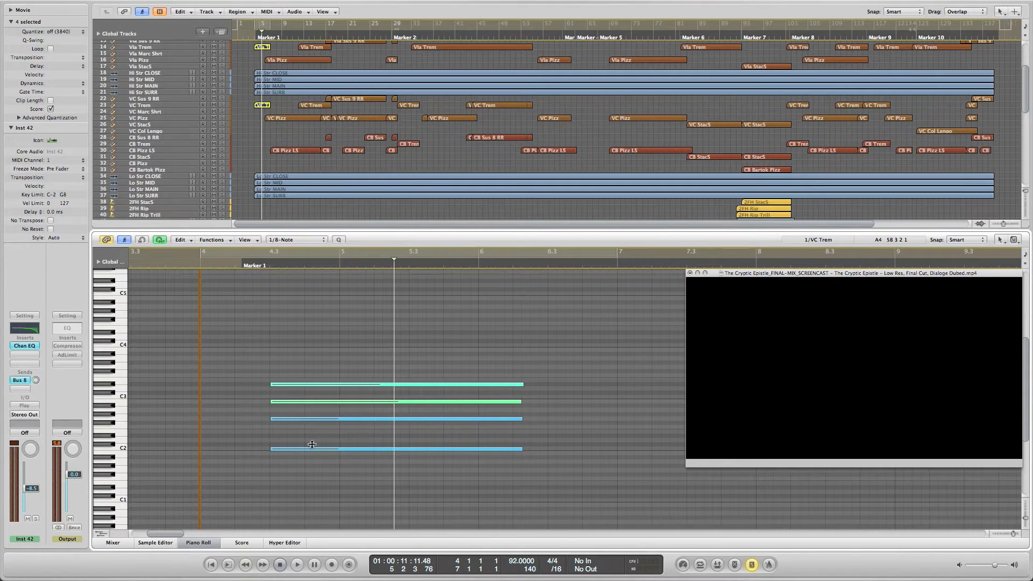
scroll(297, 162, "up", 4)
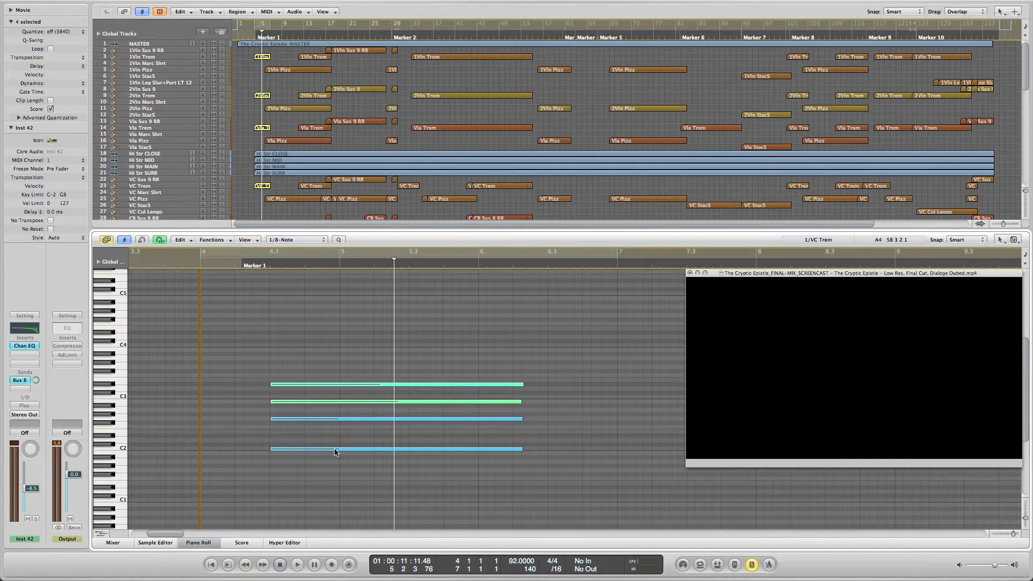
left_click(341, 419)
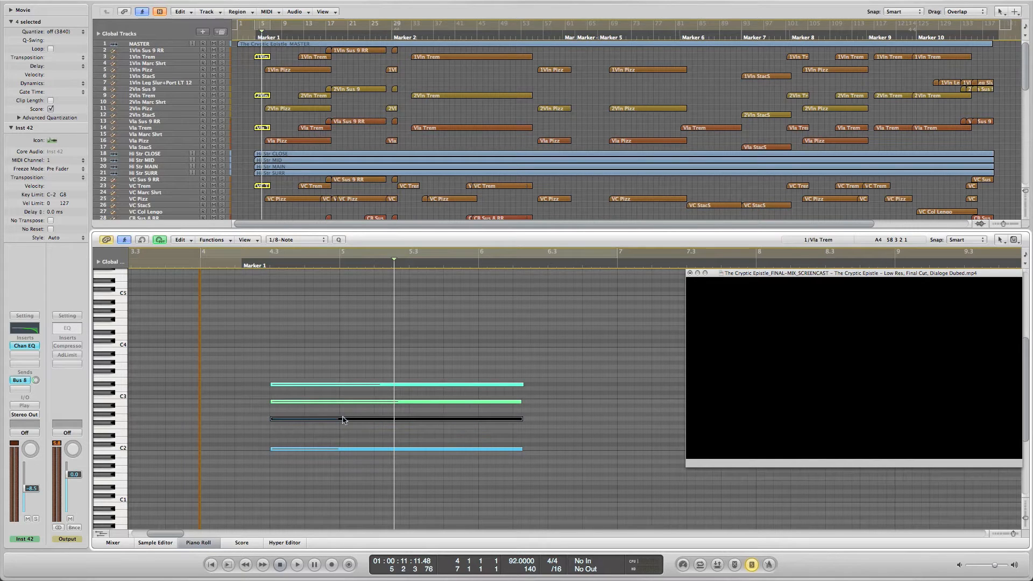
left_click(344, 402)
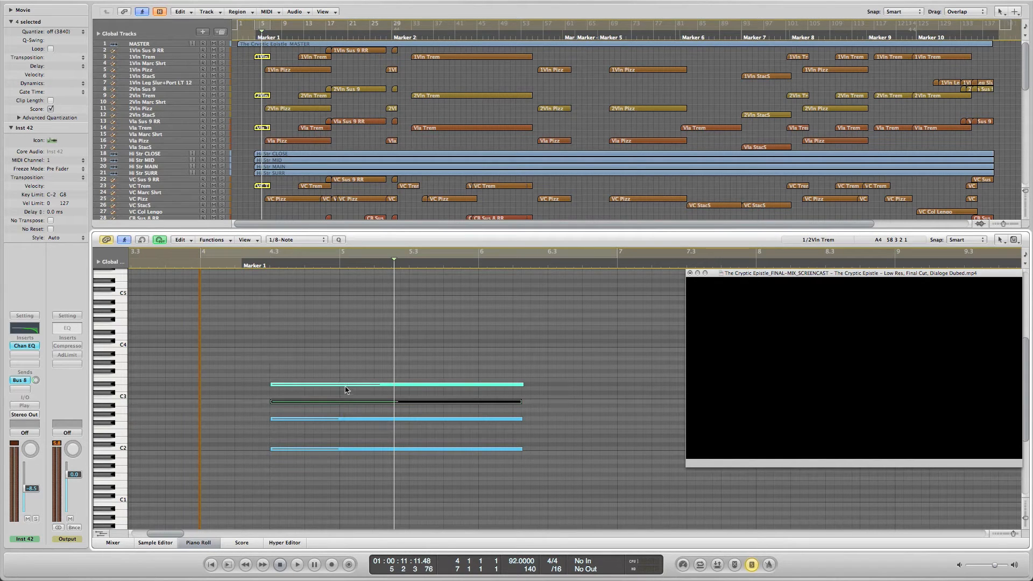
left_click(346, 385)
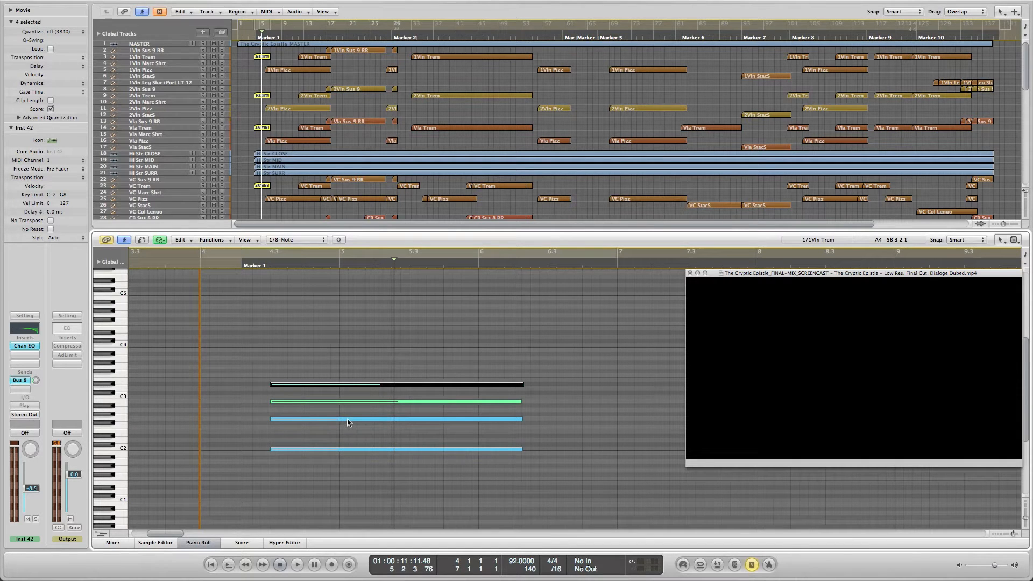
left_click(346, 401)
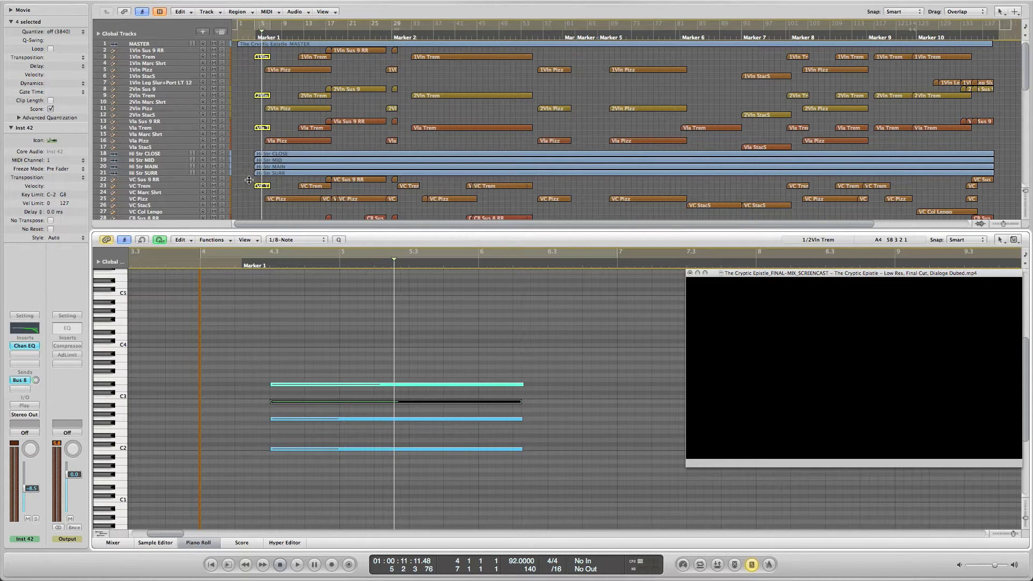
- Select the four Hi Str stem regions, switch the selection to the MASTER region and play it from bar 5
left_click_drag(246, 178, 280, 152)
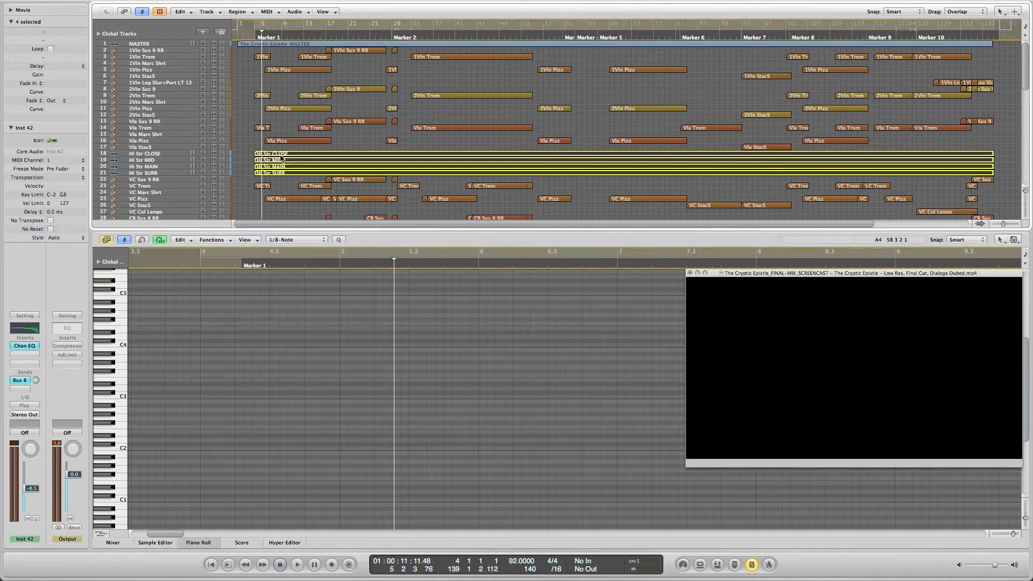
left_click(272, 47)
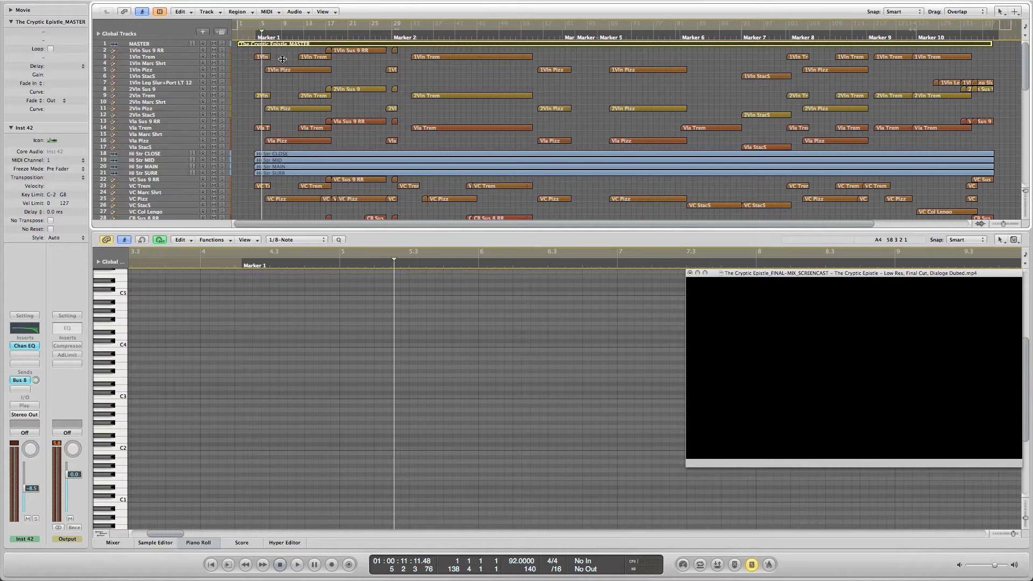
key("space")
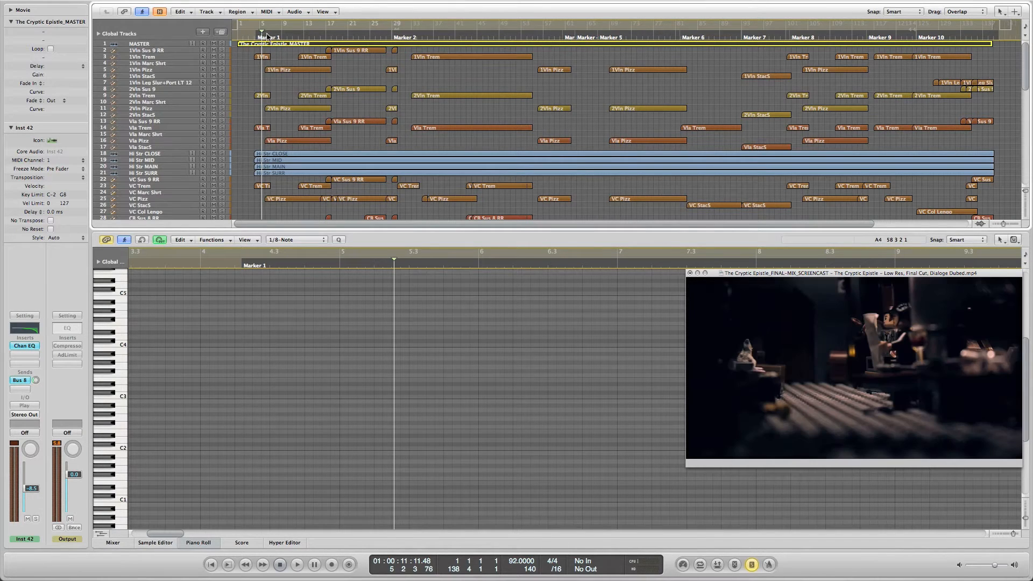
- Play the Accords+Perc region soloed through the opening of Marker 1, pausing and resuming playback once
scroll(298, 84, "down", 5)
scroll(298, 84, "down", 2)
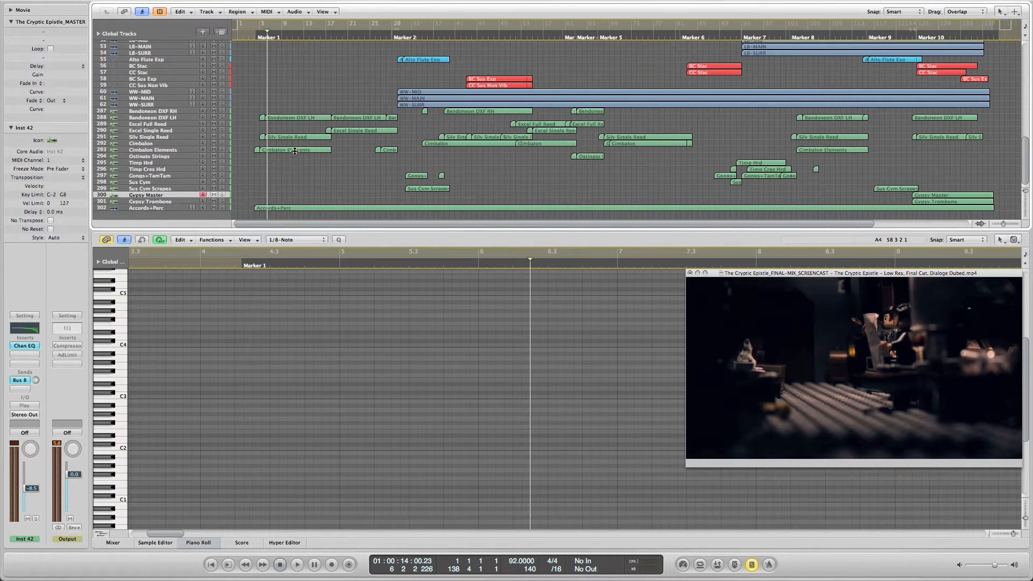
left_click(282, 209)
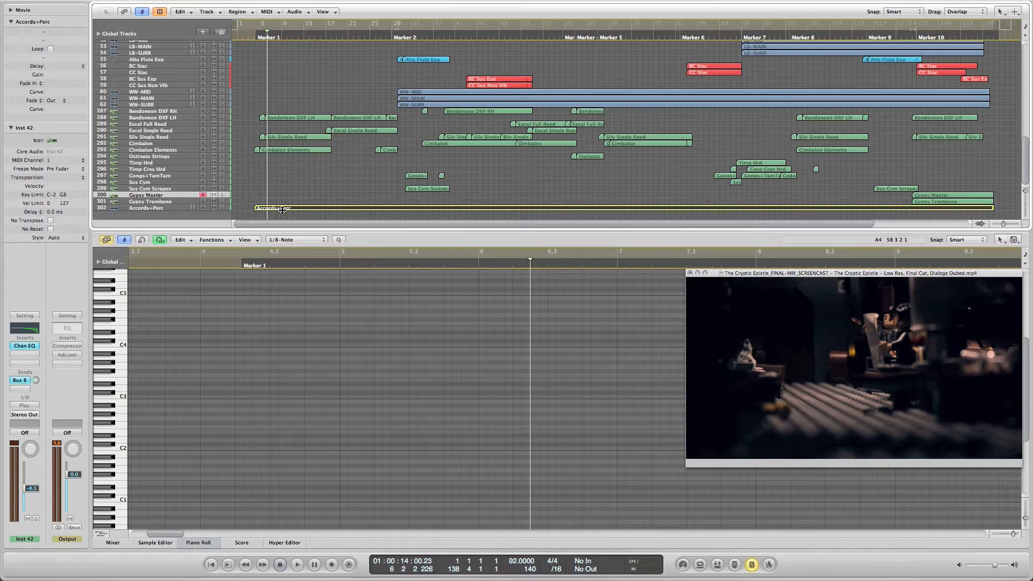
key("space")
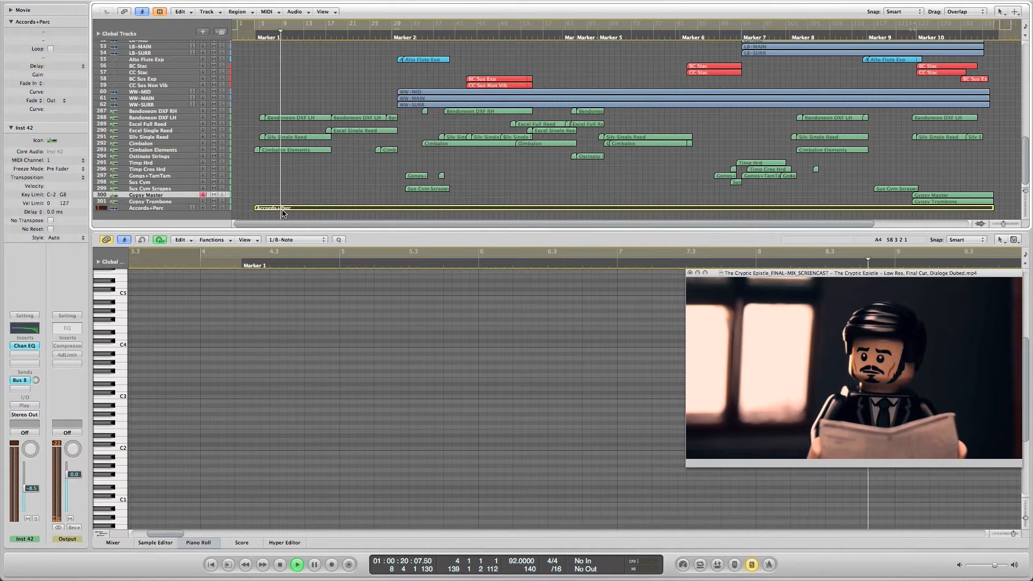
key("space")
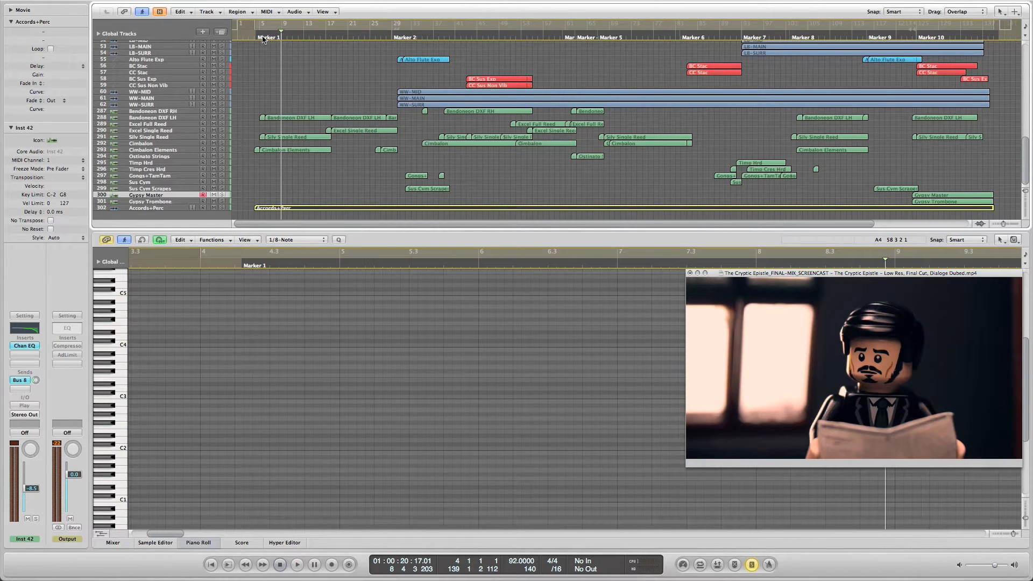
key("space")
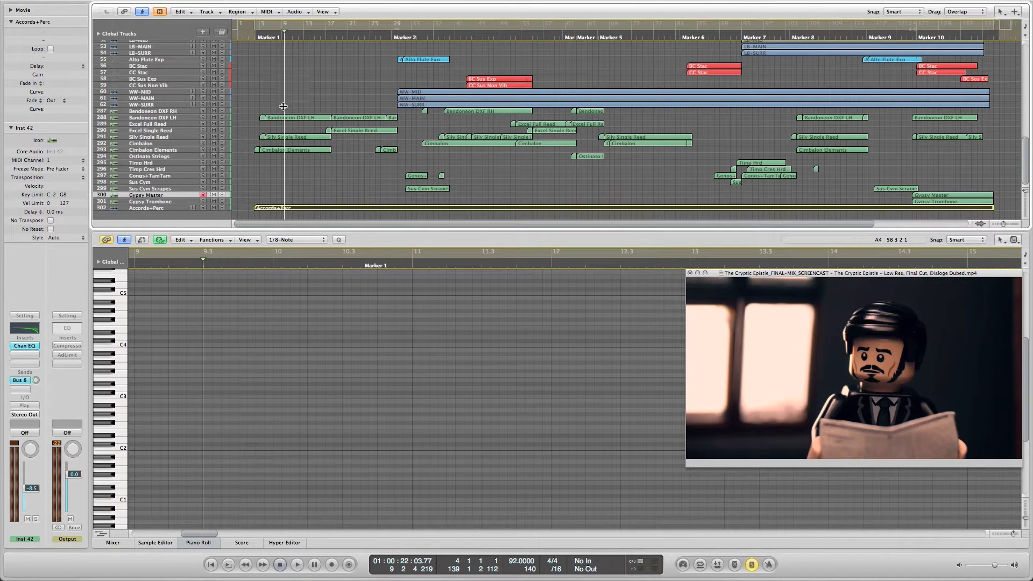
- Show the first long Cimbalon Elements region in the Piano Roll and examine its melody and accompaniment notes from bar 6 to 17
left_click(294, 152)
scroll(269, 389, "right", 15)
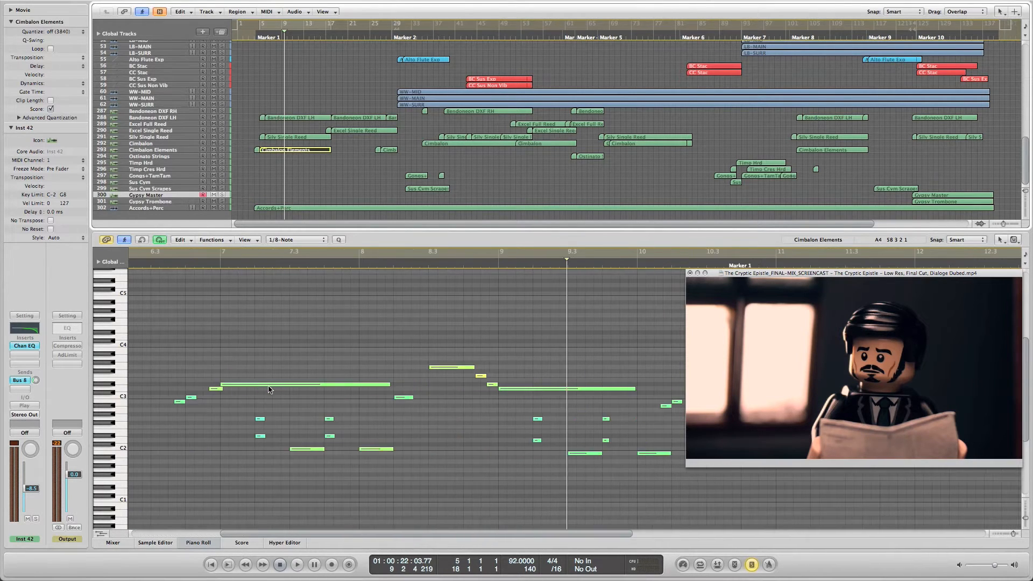
scroll(269, 390, "left", 10)
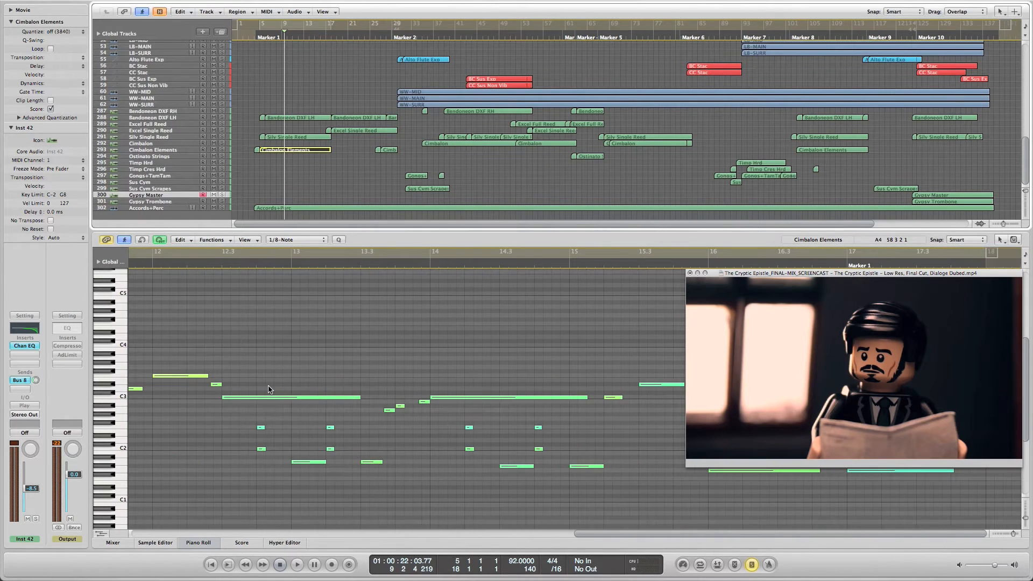
scroll(269, 389, "left", 6)
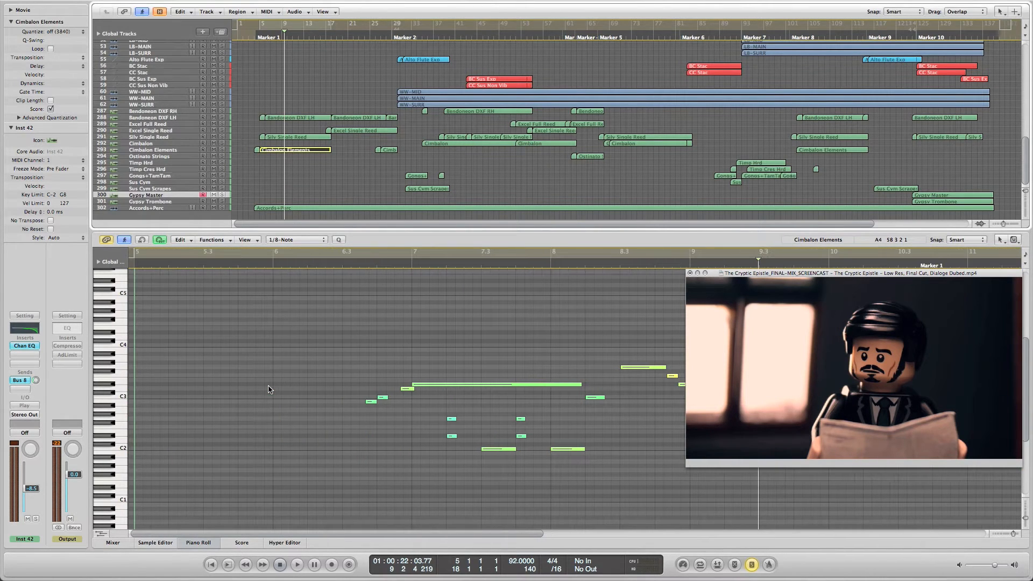
left_click(355, 265)
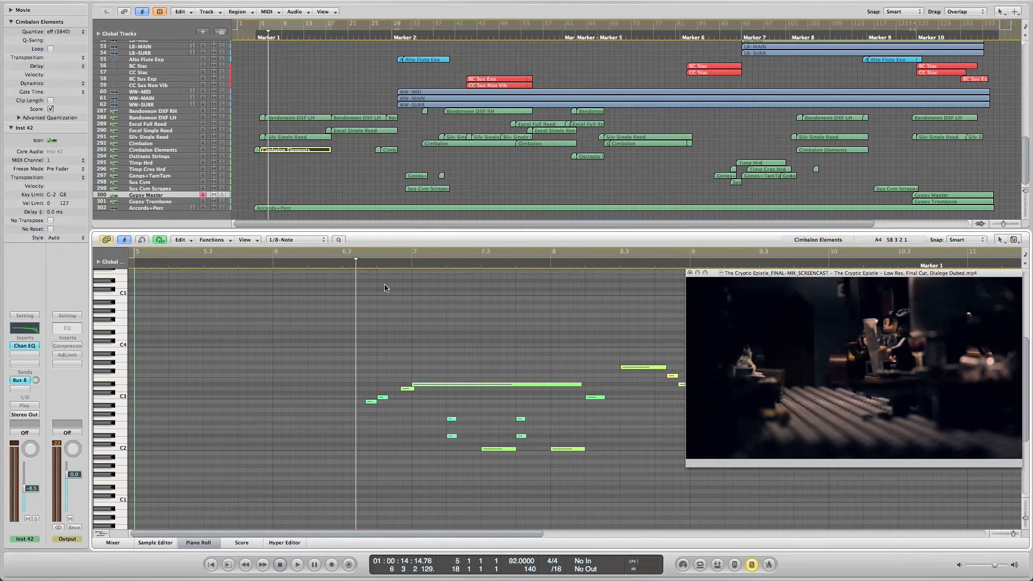
scroll(398, 293, "right", 6)
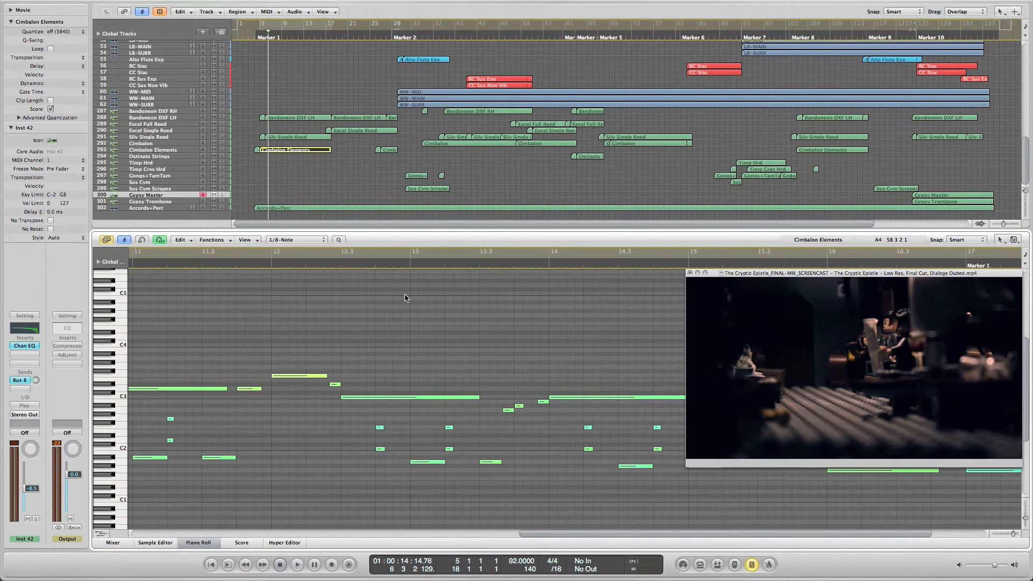
scroll(406, 297, "left", 5)
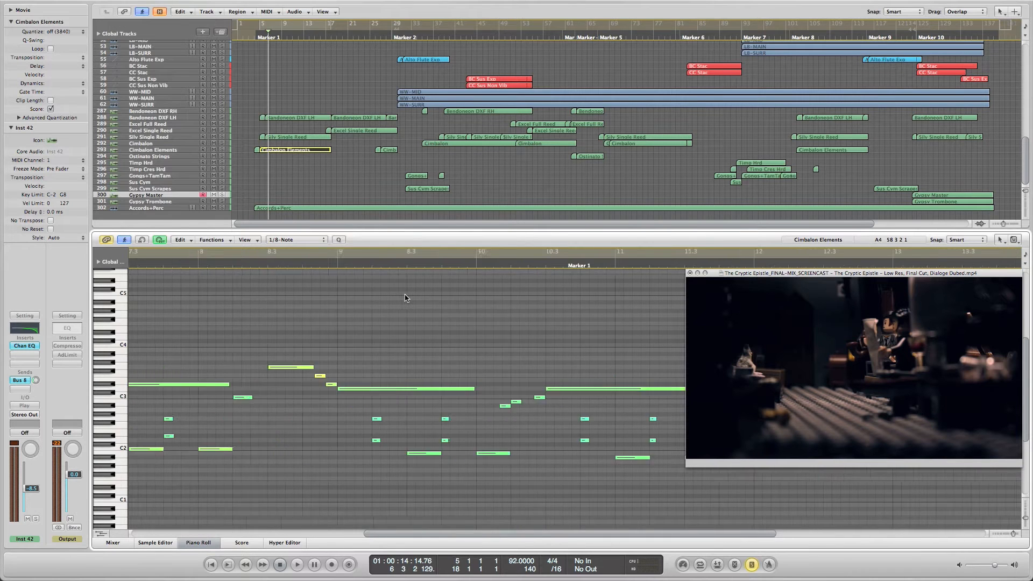
scroll(406, 297, "left", 1)
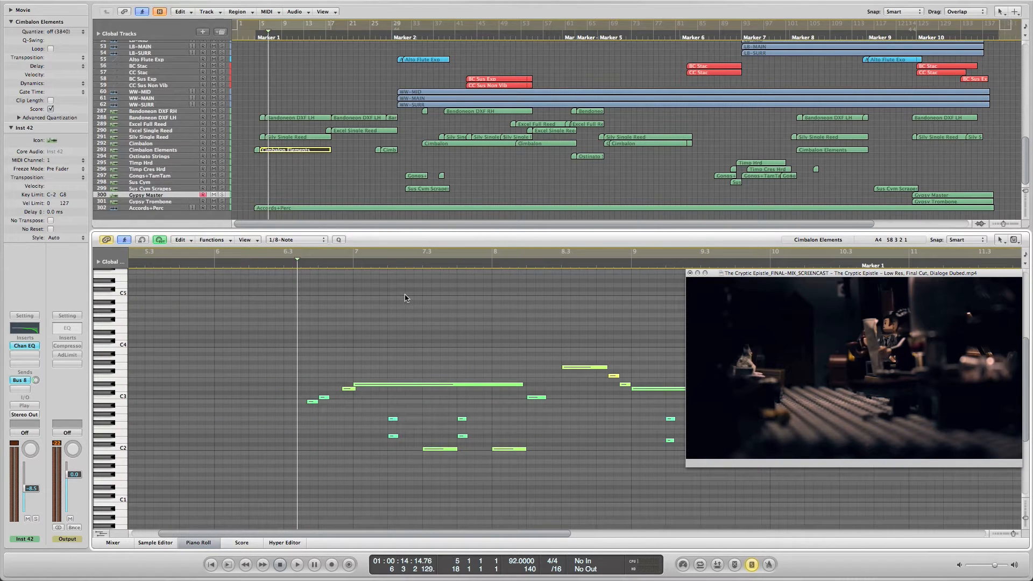
scroll(406, 298, "right", 7)
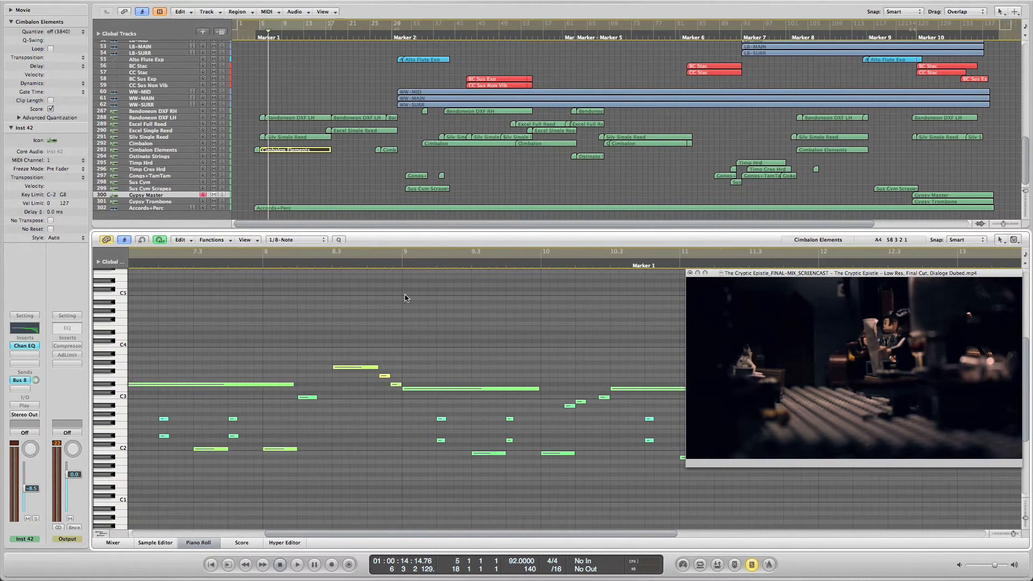
- Review the Cimbalon Elements melody and accompaniment notes once more in the Piano Roll, going from bar 5 through to bar 17
scroll(406, 298, "left", 7)
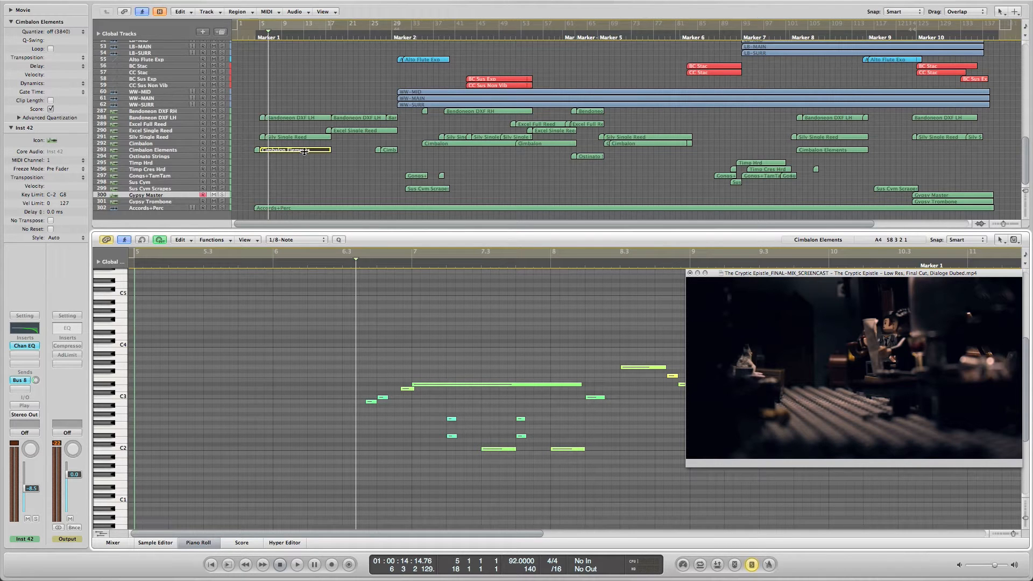
scroll(306, 160, "up", 3)
scroll(577, 404, "right", 7)
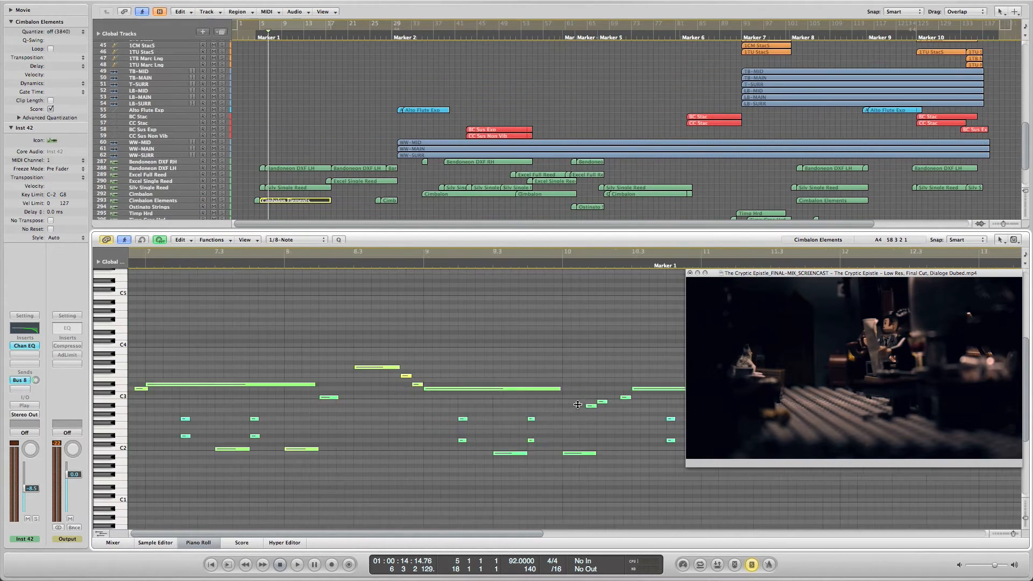
- Select the MASTER region, set the playhead to the last beat of bar 15 and play it into bar 18
scroll(323, 164, "up", 10)
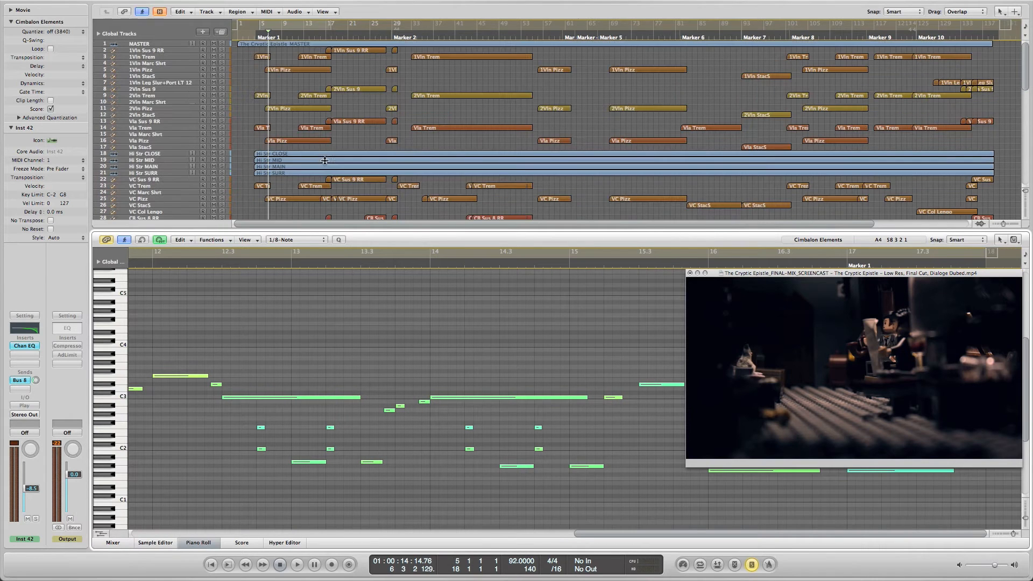
left_click(323, 42)
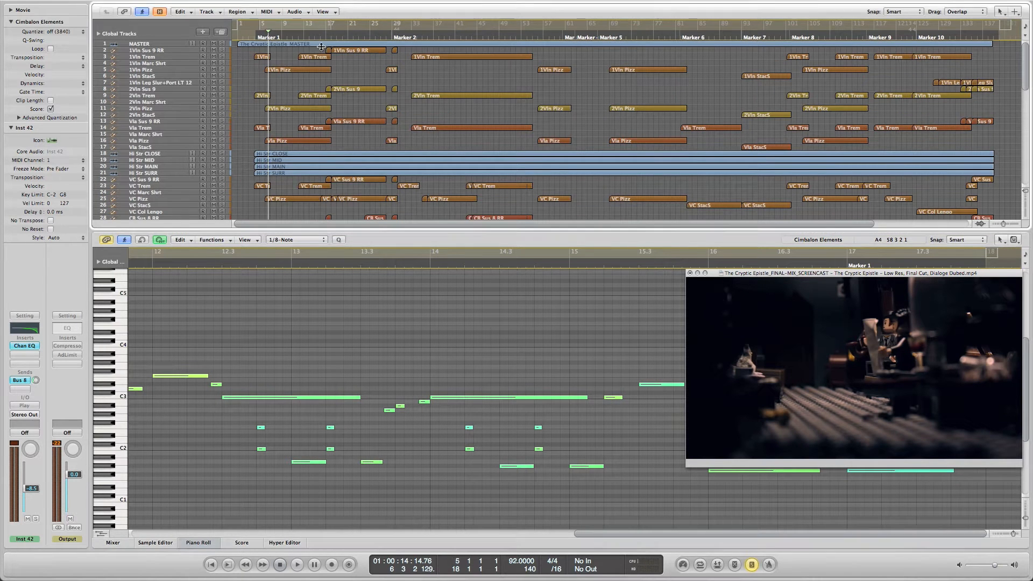
left_click(322, 37)
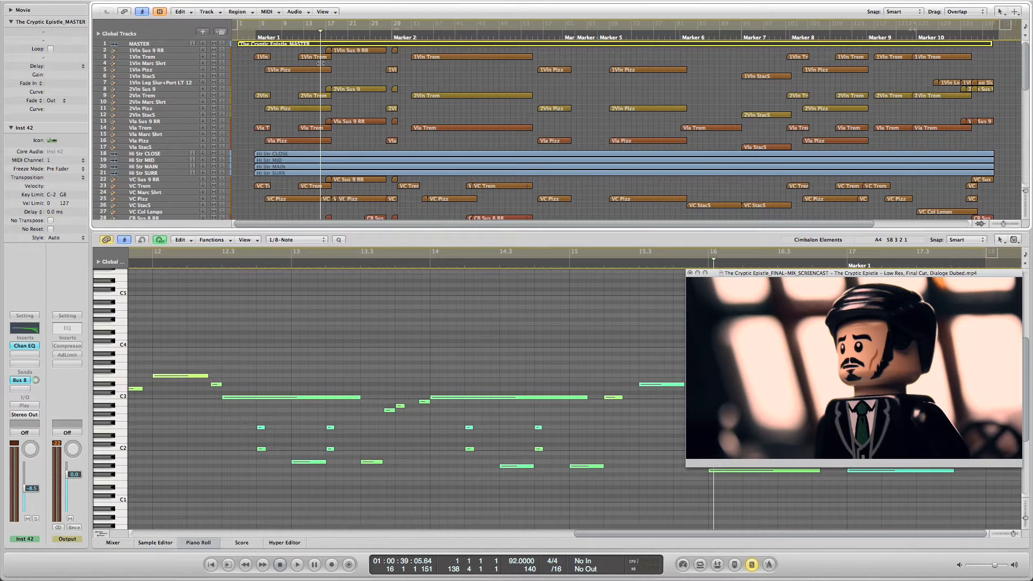
left_click_drag(320, 63, 323, 65)
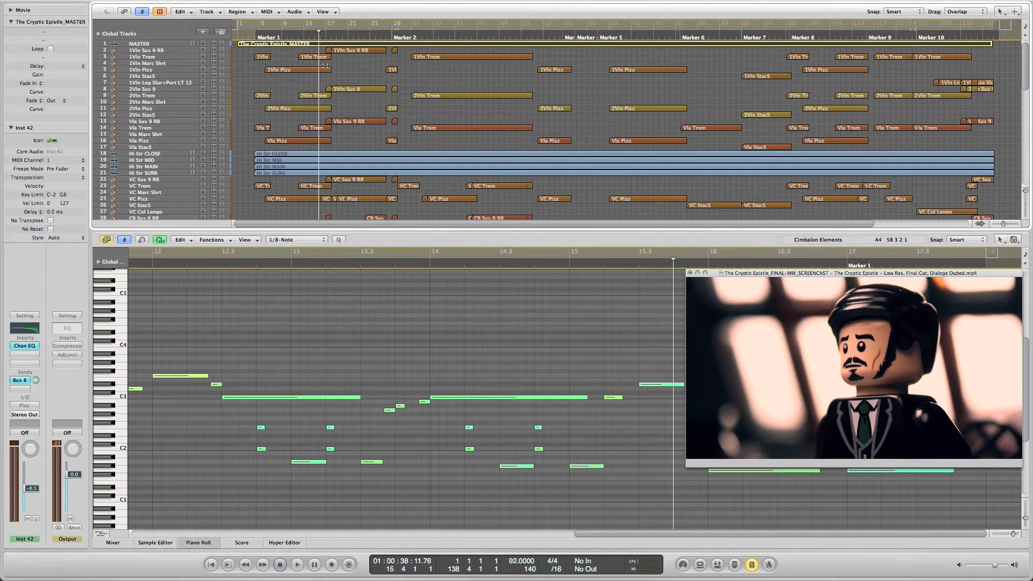
key("space")
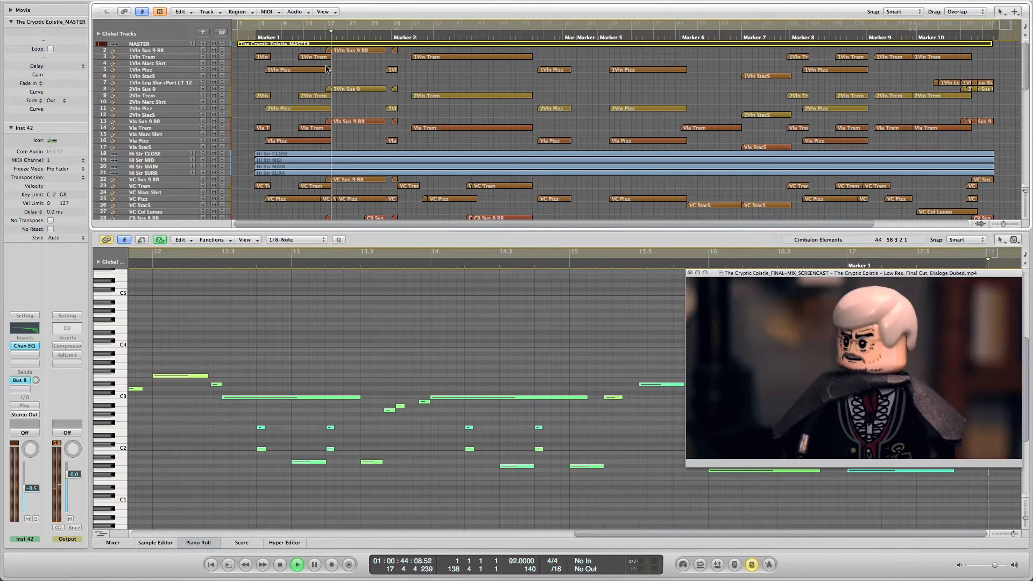
key("space")
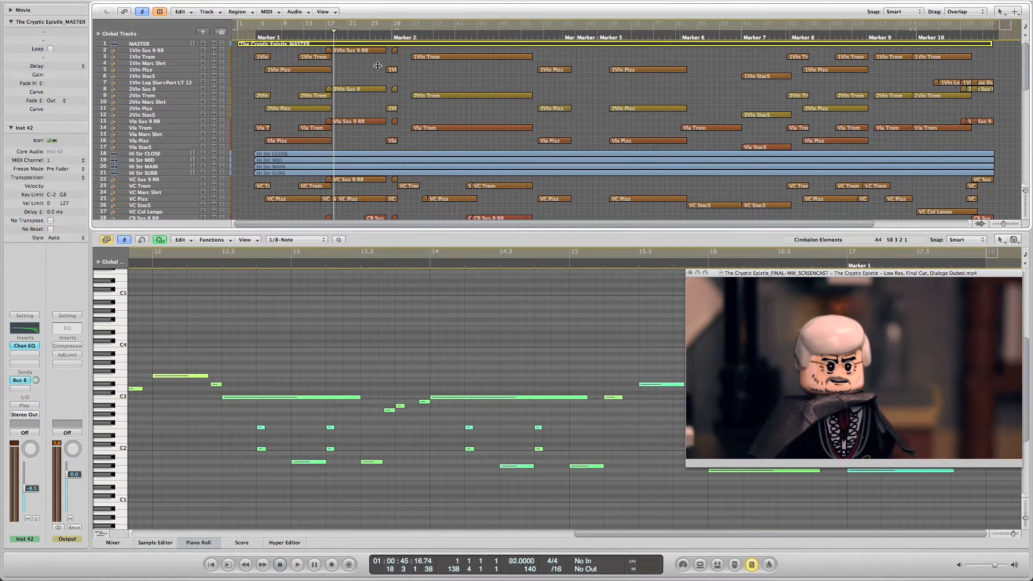
- Set the playhead to bar 27 and play the MASTER region just past Marker 2, stopping in bar 29
scroll(386, 63, "down", 1)
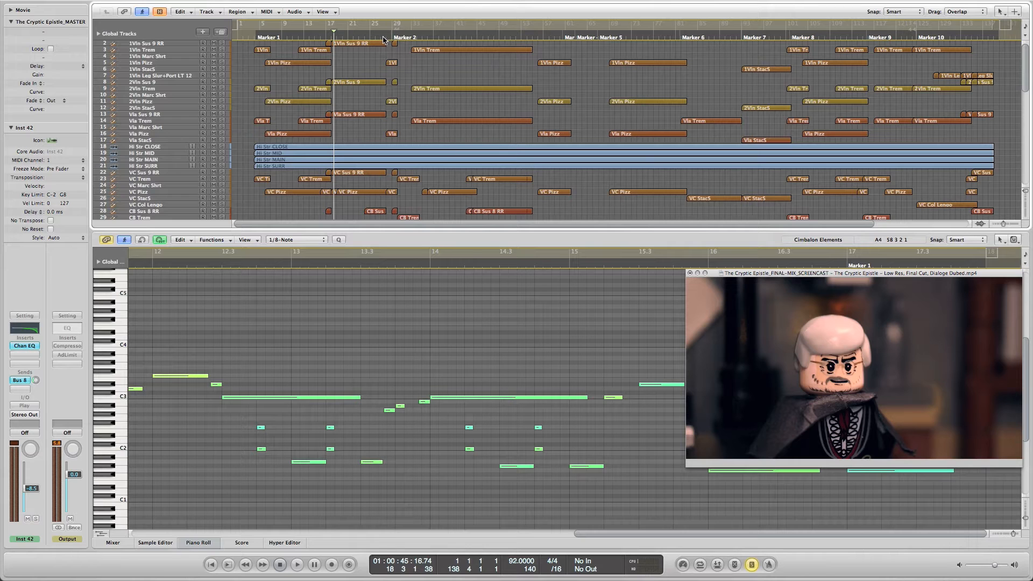
left_click(383, 39)
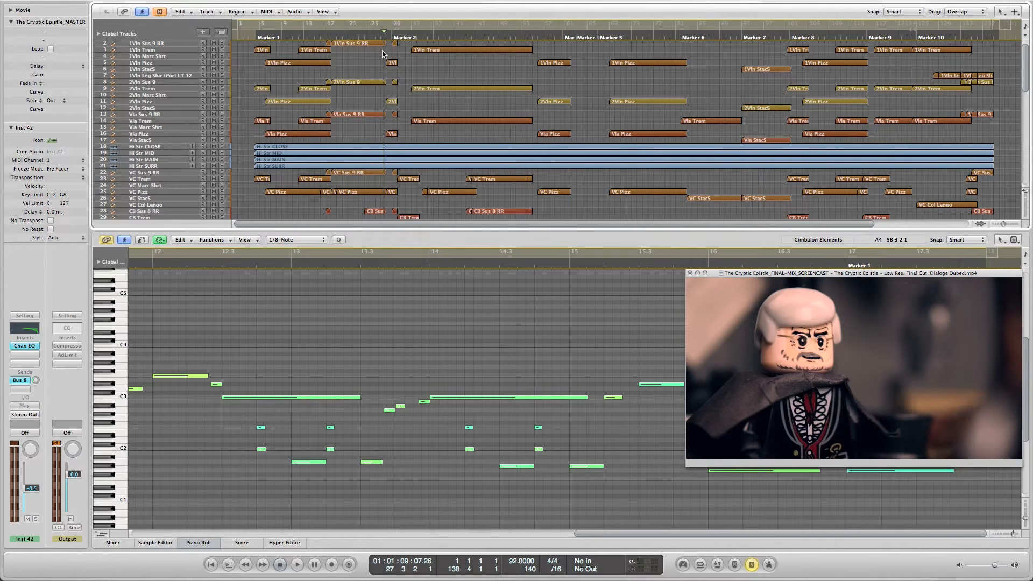
scroll(388, 60, "up", 1)
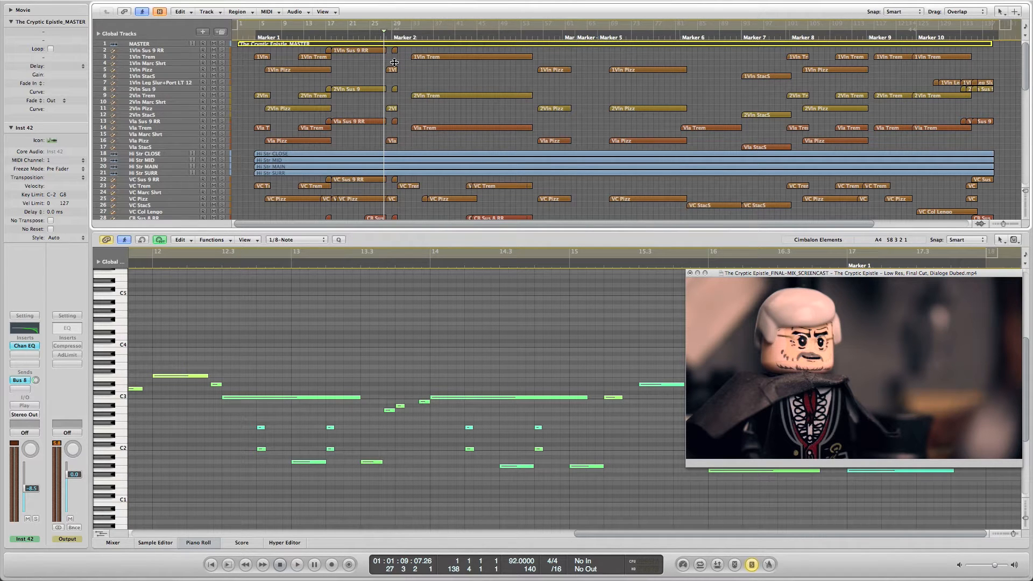
key("space")
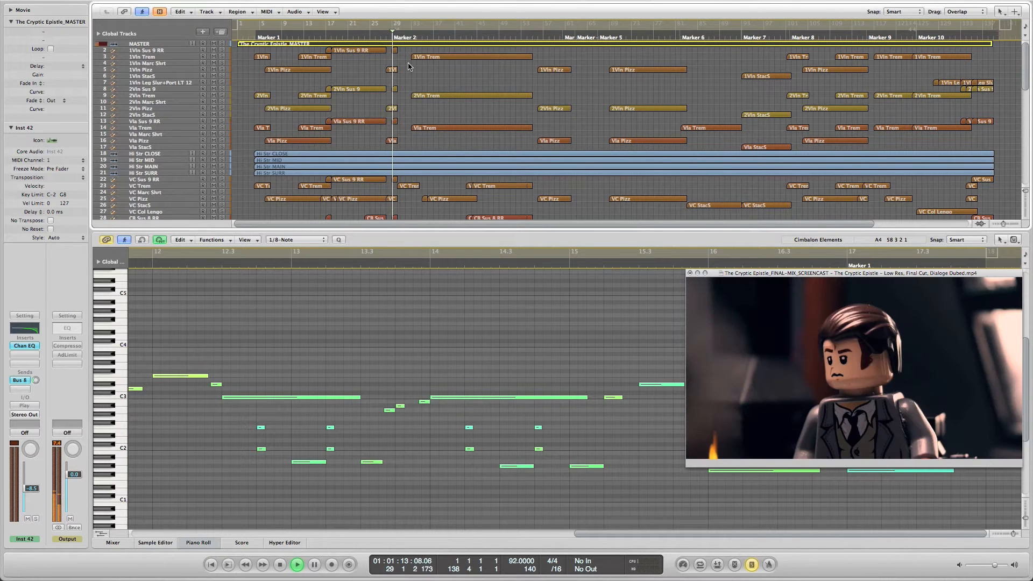
key("space")
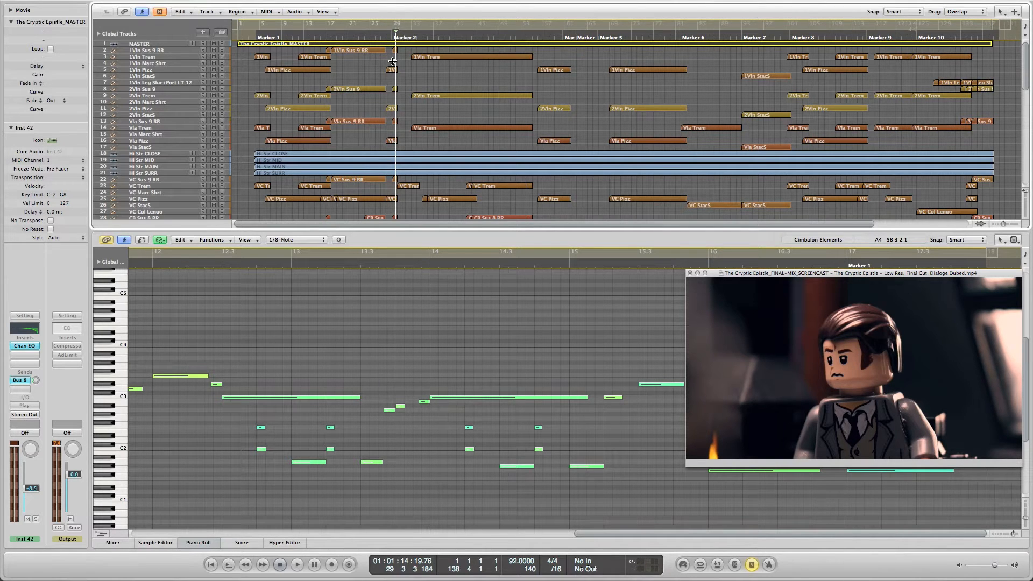
- Select the long first violin, second violin and viola Sus regions before Marker 2 and examine their notes with the playhead in bar 18
scroll(377, 70, "down", 2)
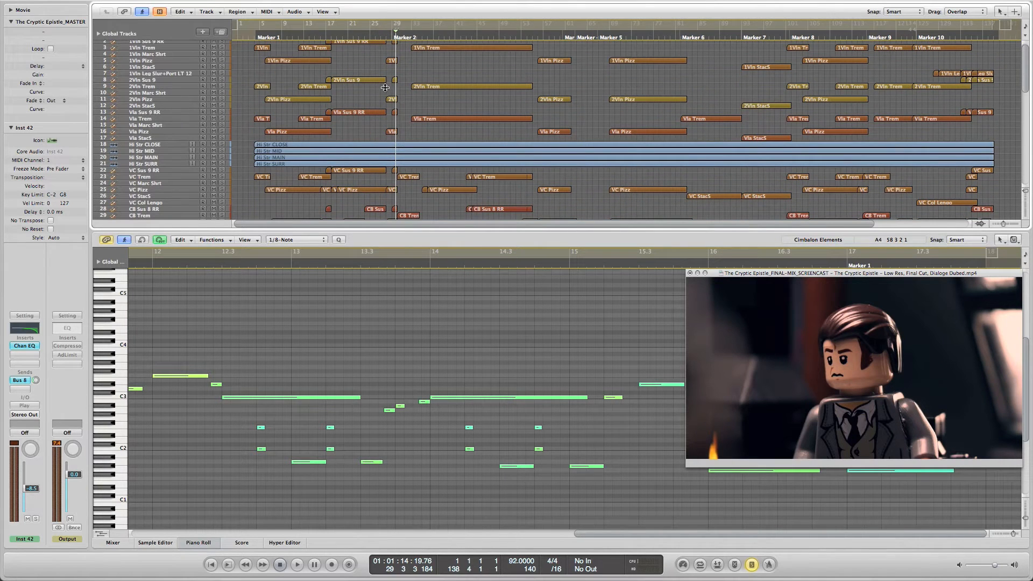
scroll(380, 89, "up", 1)
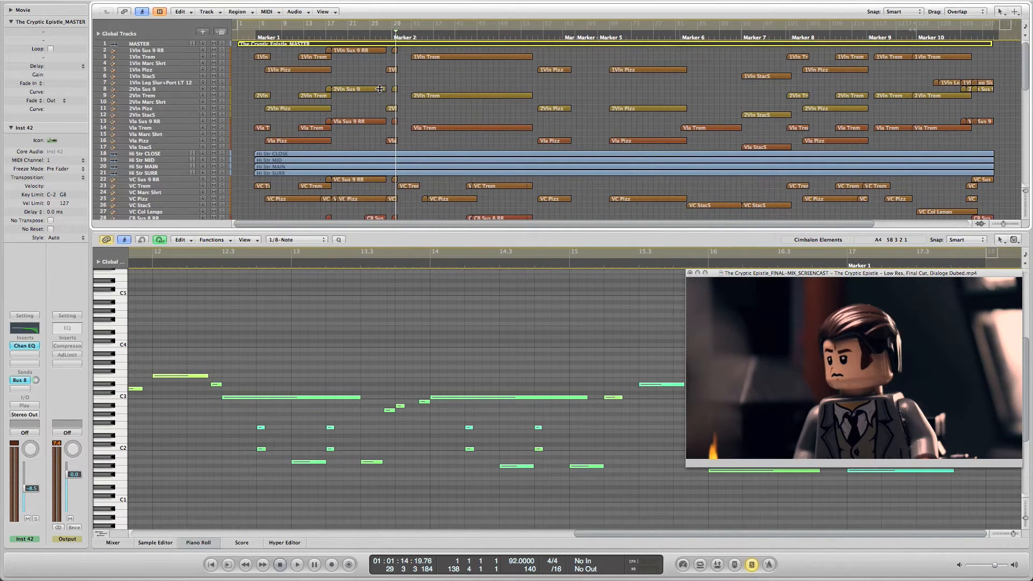
scroll(380, 89, "down", 5)
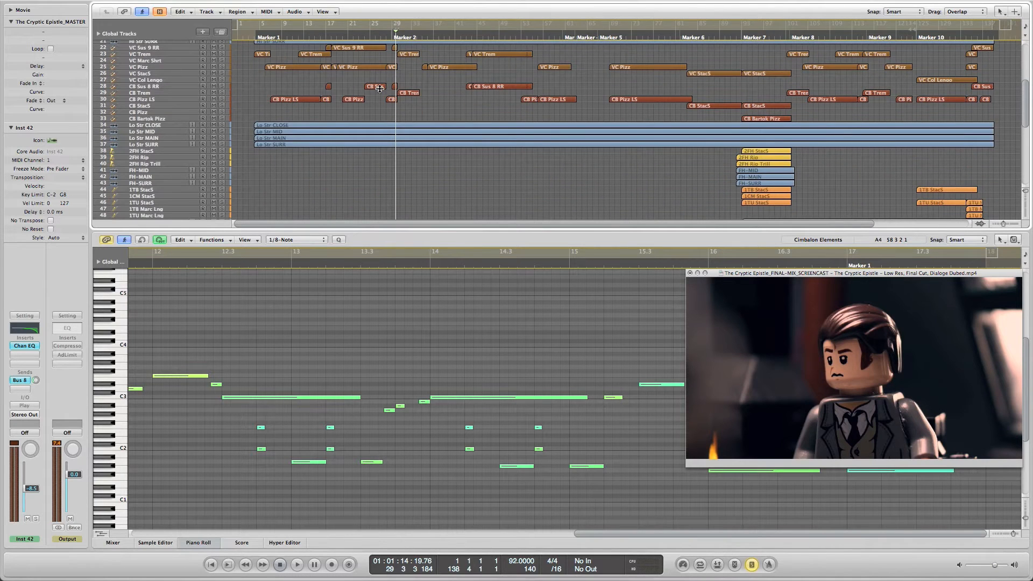
scroll(380, 89, "down", 10)
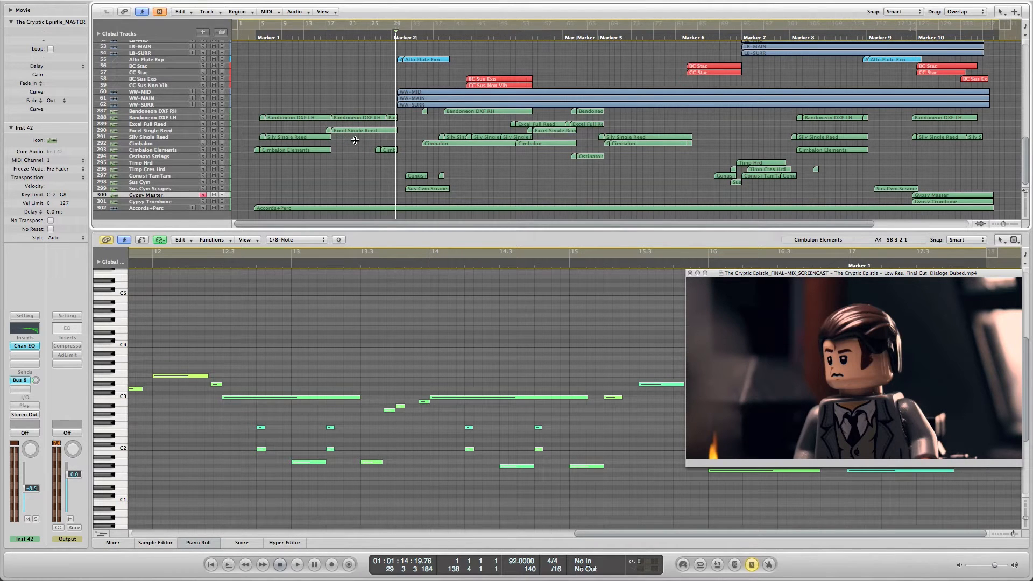
scroll(355, 140, "up", 20)
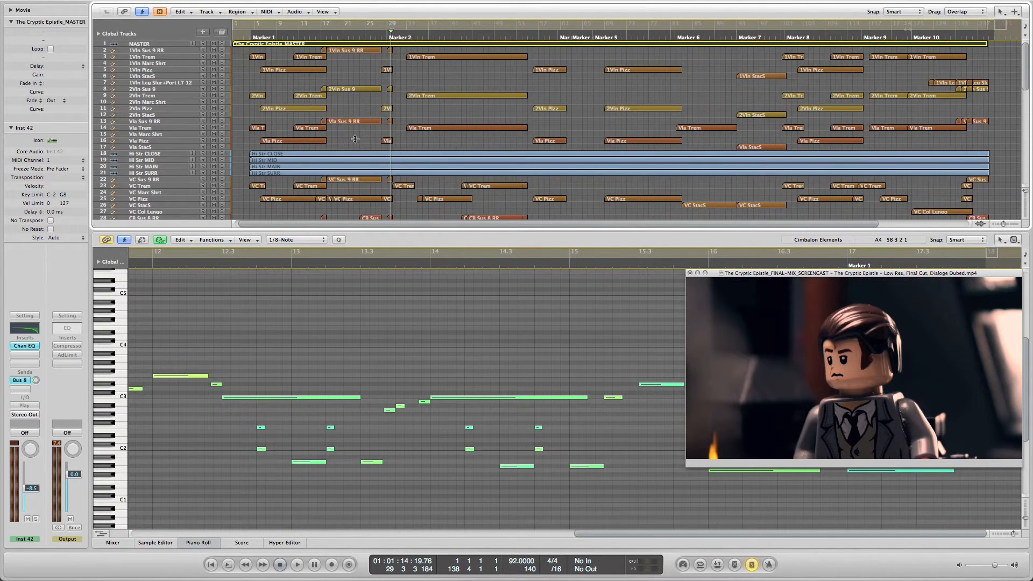
scroll(355, 139, "down", 20)
scroll(355, 139, "up", 20)
left_click_drag(341, 137, 348, 51)
left_click(263, 264)
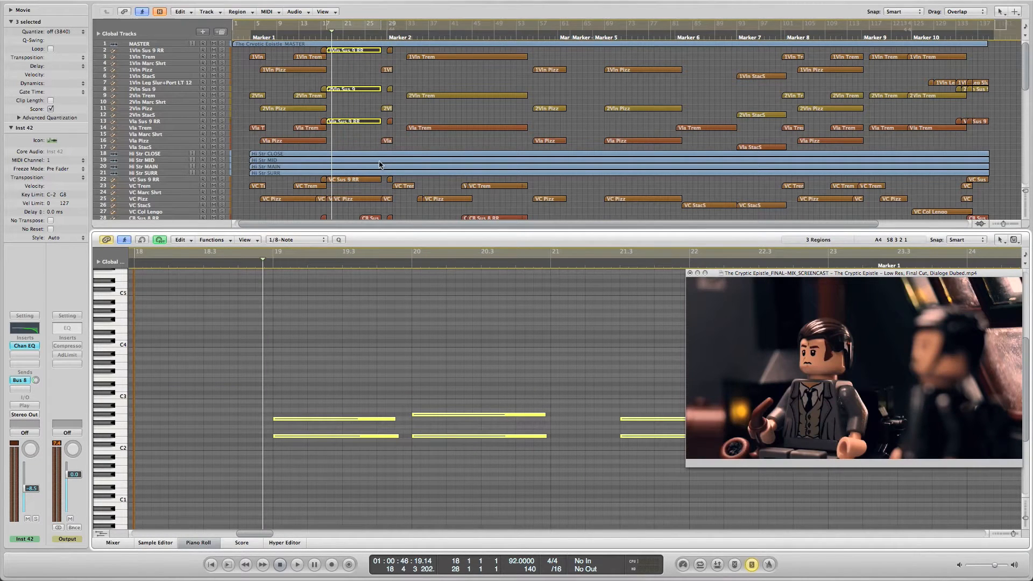
scroll(378, 164, "down", 2)
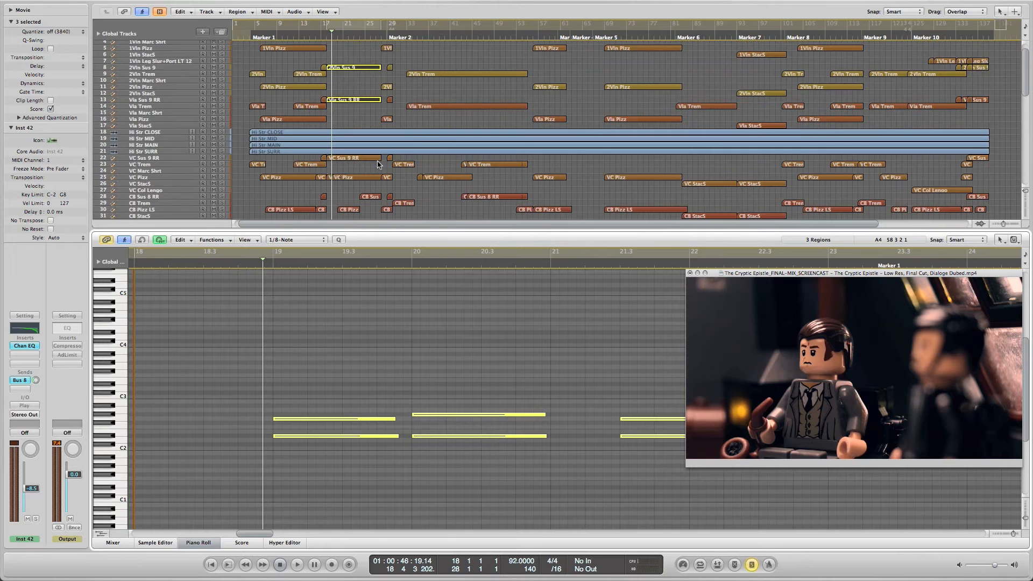
scroll(378, 165, "up", 2)
scroll(371, 162, "left", 1)
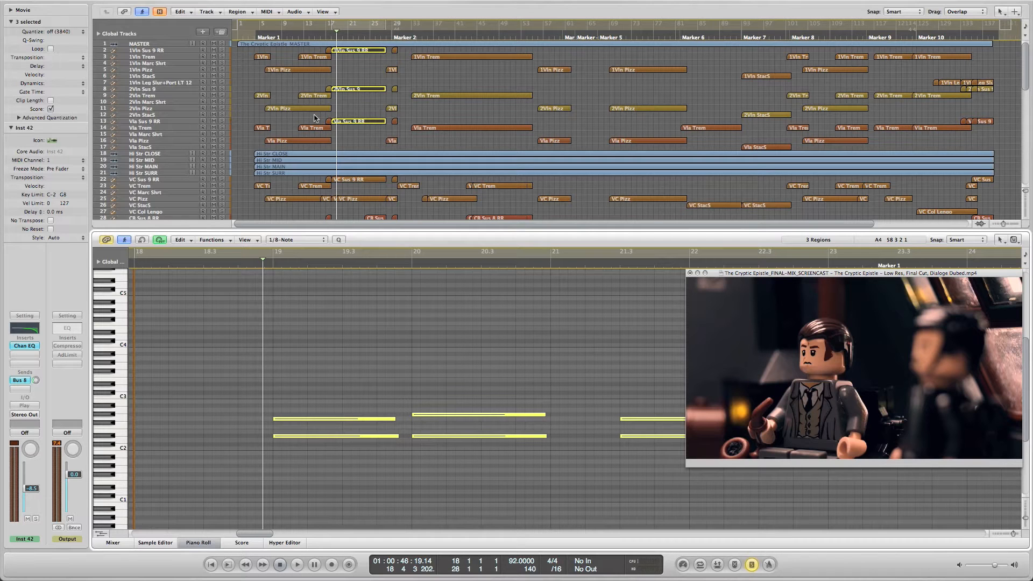
- Select the MASTER region again and play it from bar 30 after Marker 2 until just past Marker 3
left_click(396, 38)
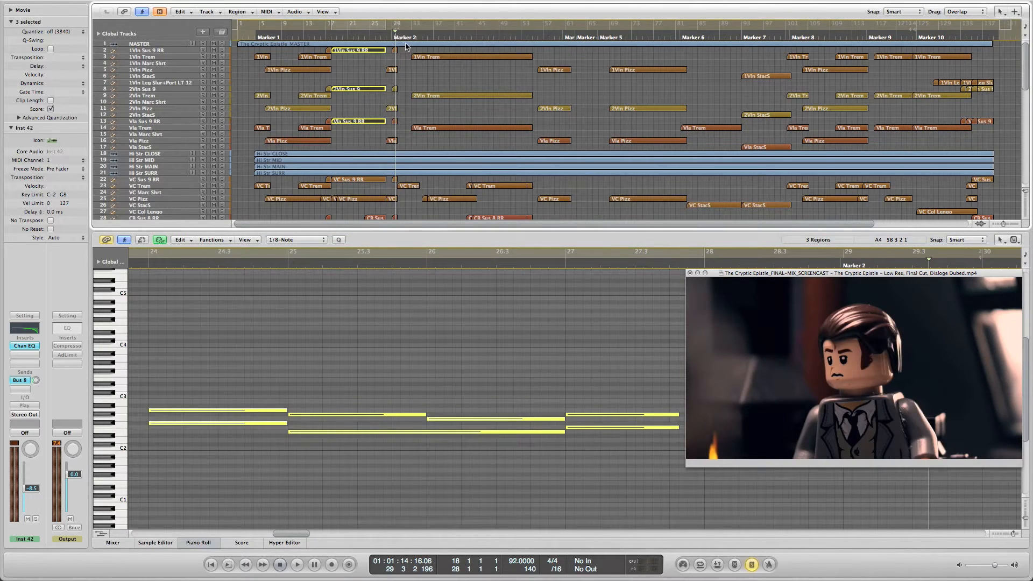
scroll(394, 77, "down", 6)
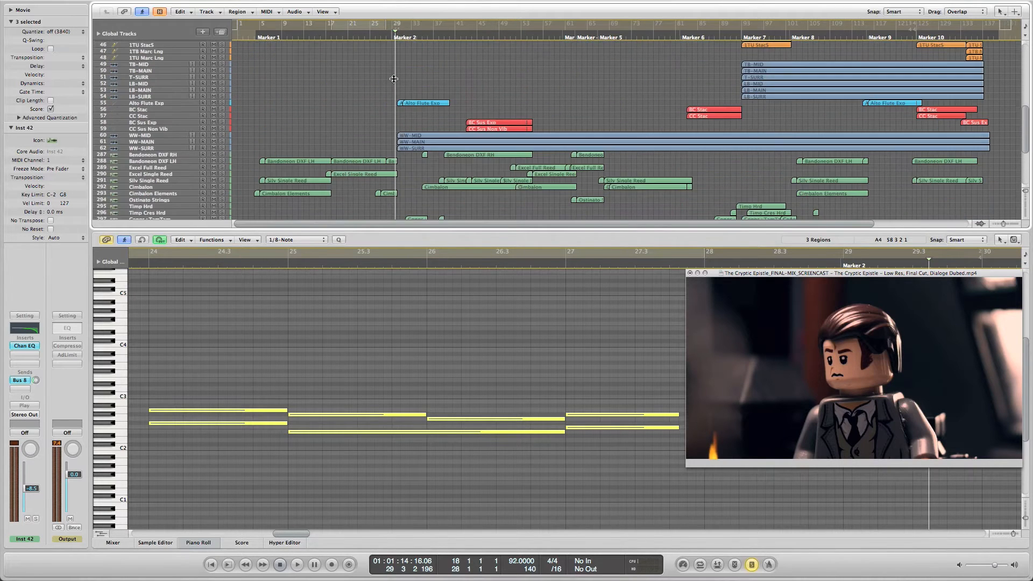
scroll(394, 79, "up", 6)
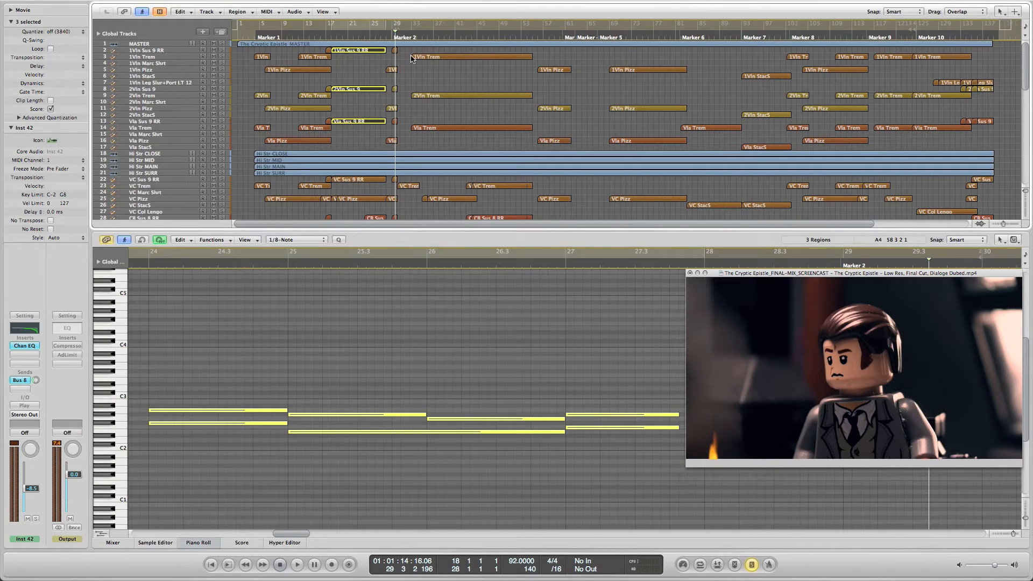
left_click(406, 45)
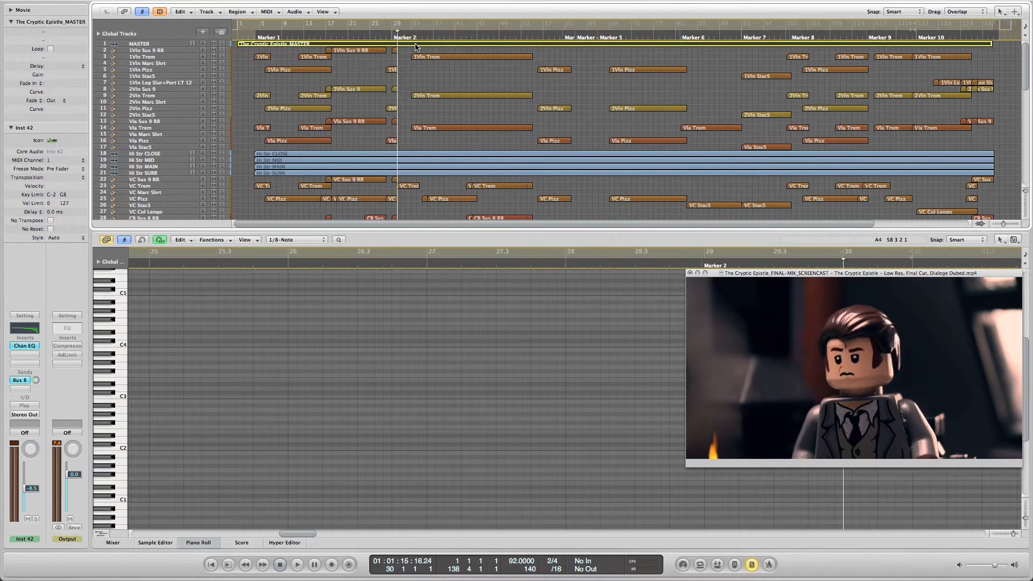
key("space")
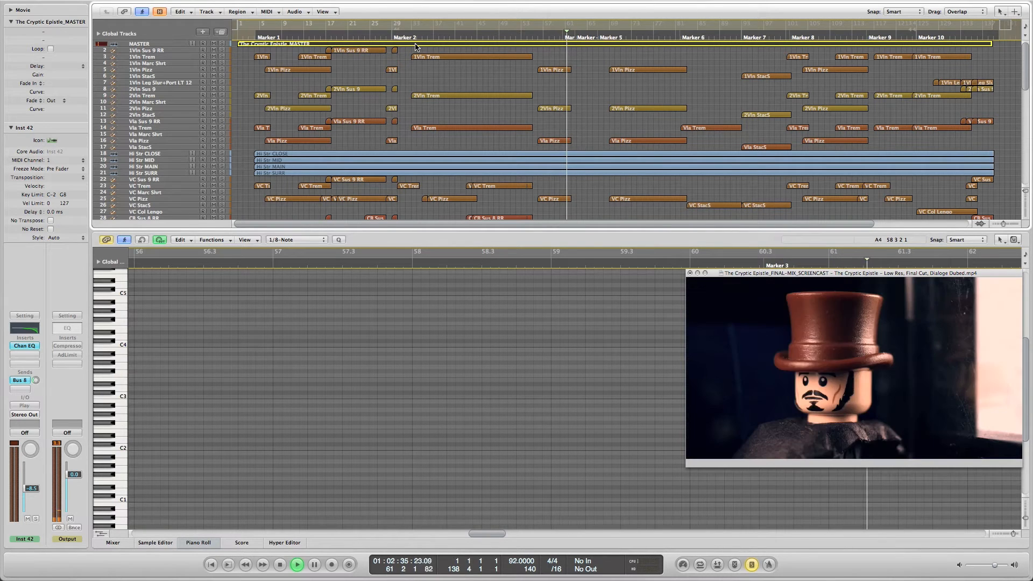
key("space")
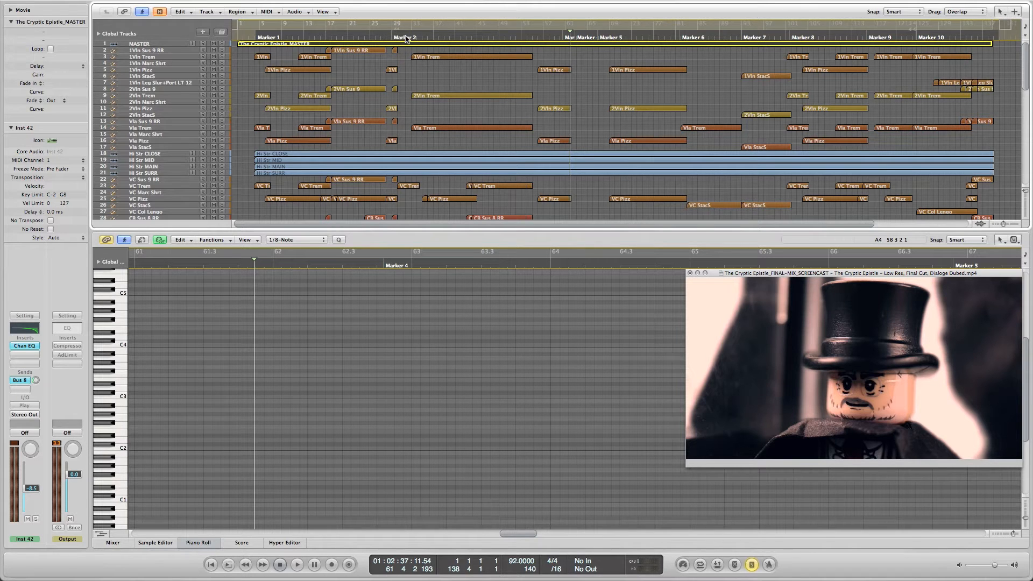
- Return the playhead to bar 32 and scrub back and forth to find the film frame where the letter is handed over
left_click(408, 38)
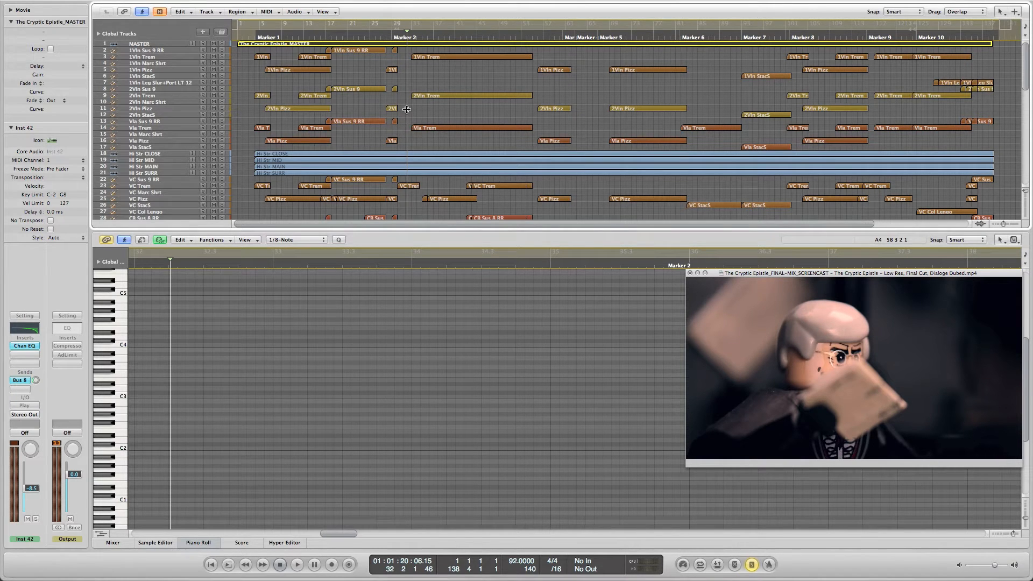
left_click_drag(407, 110, 406, 109)
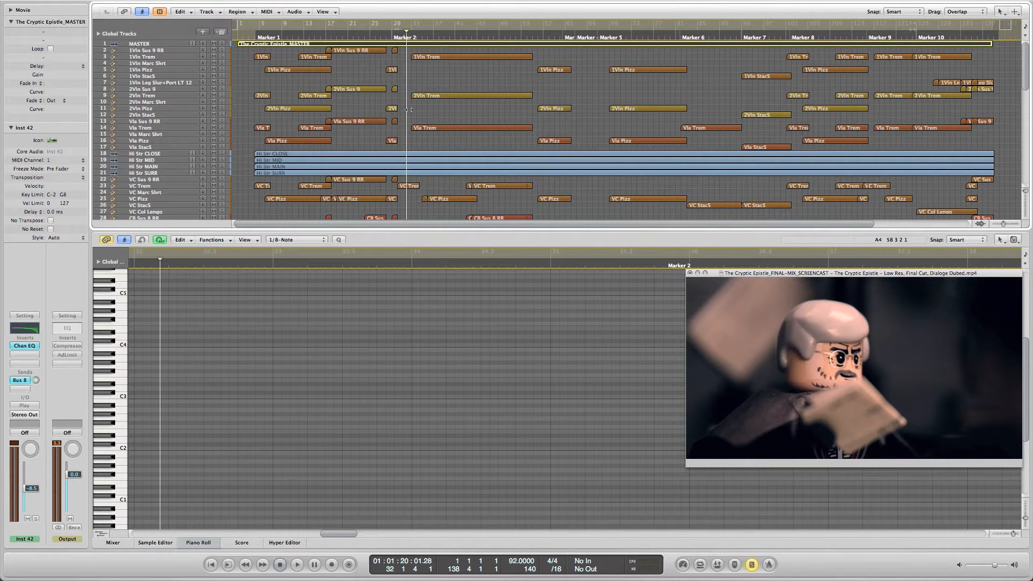
left_click_drag(409, 109, 409, 110)
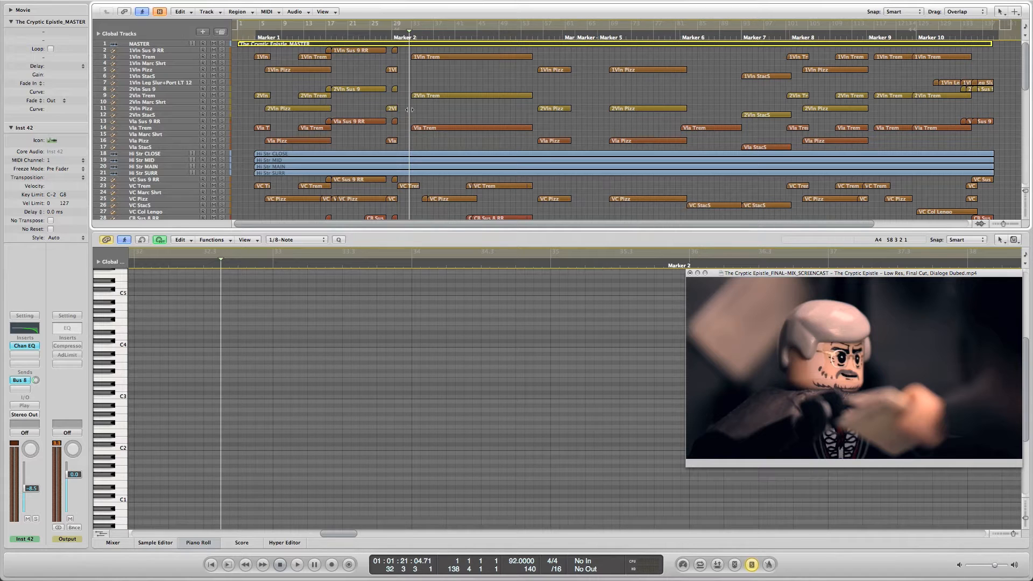
left_click_drag(409, 109, 408, 109)
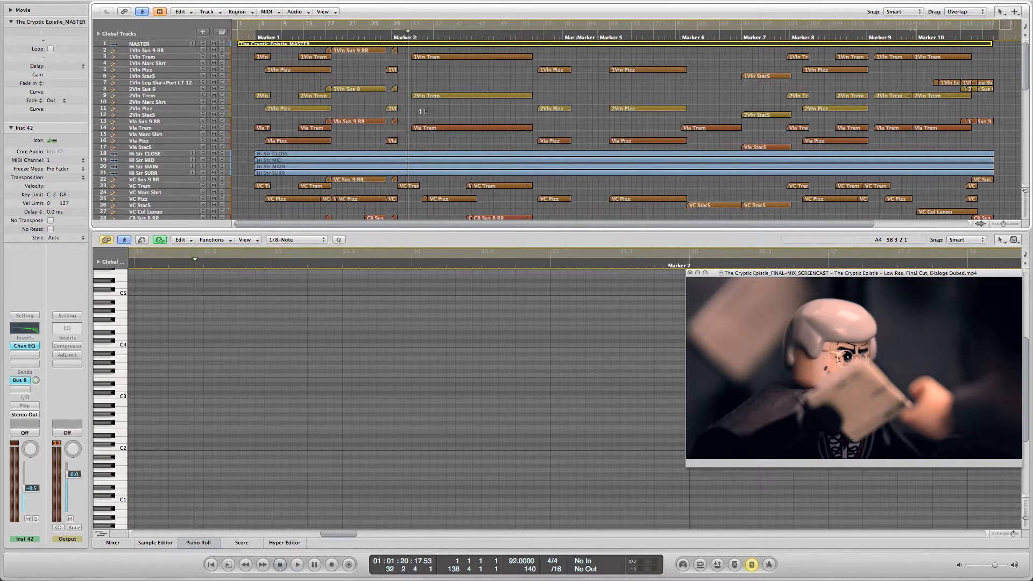
- Look through the low string, brass, woodwind and bandoneon tracks to see which parts play around bar 32
scroll(433, 113, "down", 5)
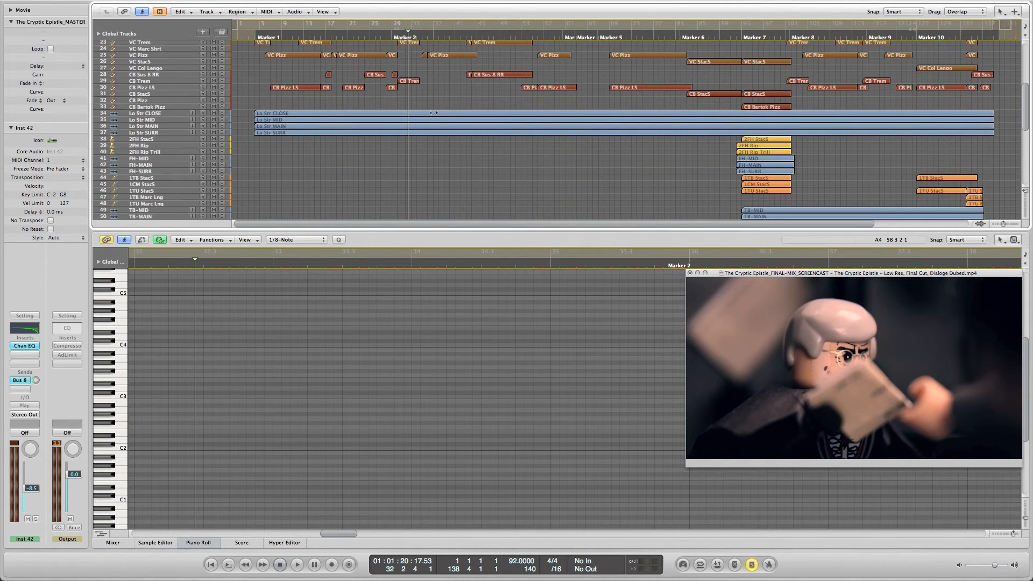
scroll(433, 113, "down", 6)
scroll(434, 112, "up", 4)
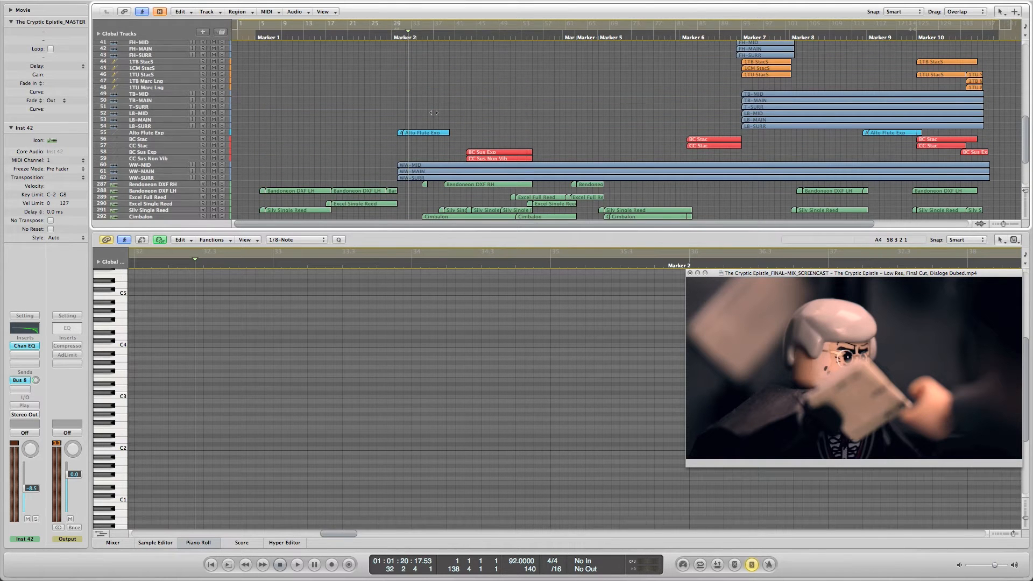
scroll(434, 112, "up", 6)
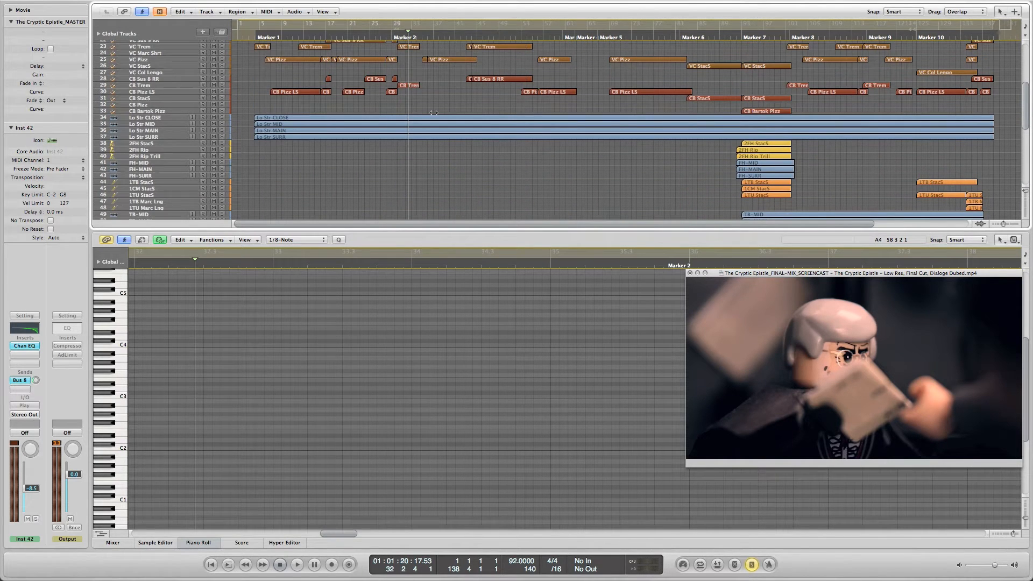
scroll(433, 113, "down", 5)
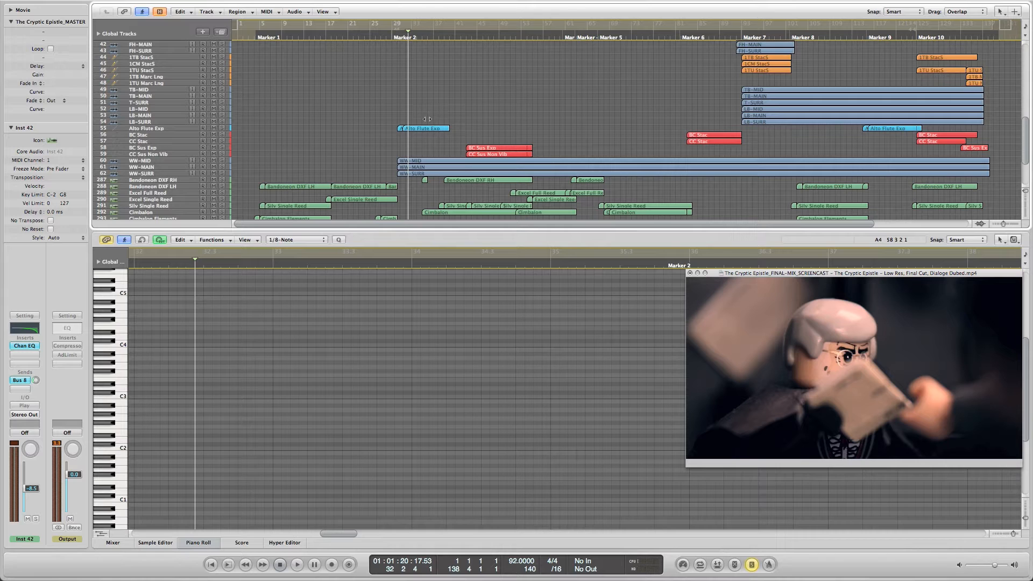
- Select both Alto Flute Exp regions at Marker 2, place the playhead just before bar 32 and examine the notes of the flute's opening phrase
left_click(422, 129)
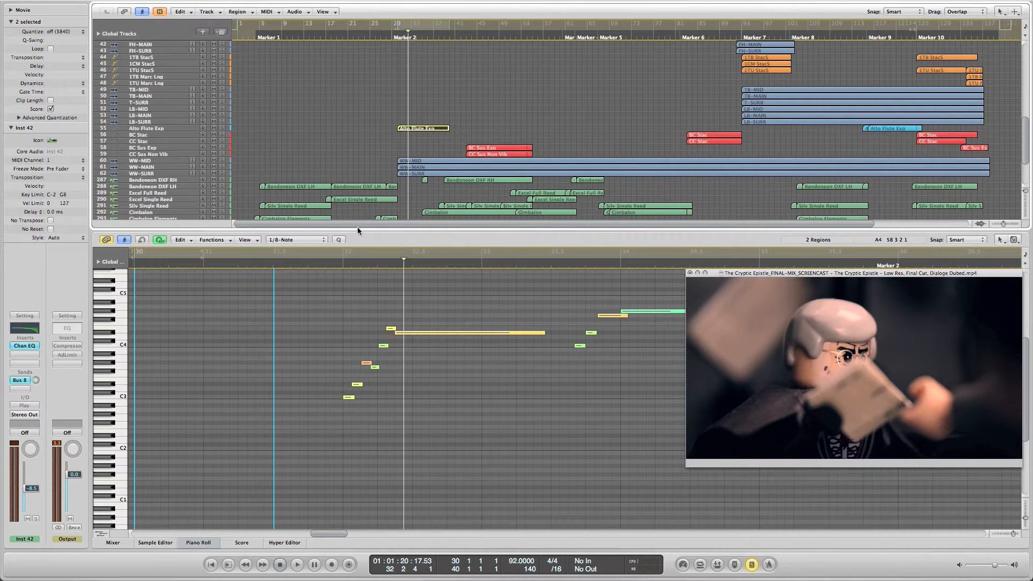
left_click(330, 265)
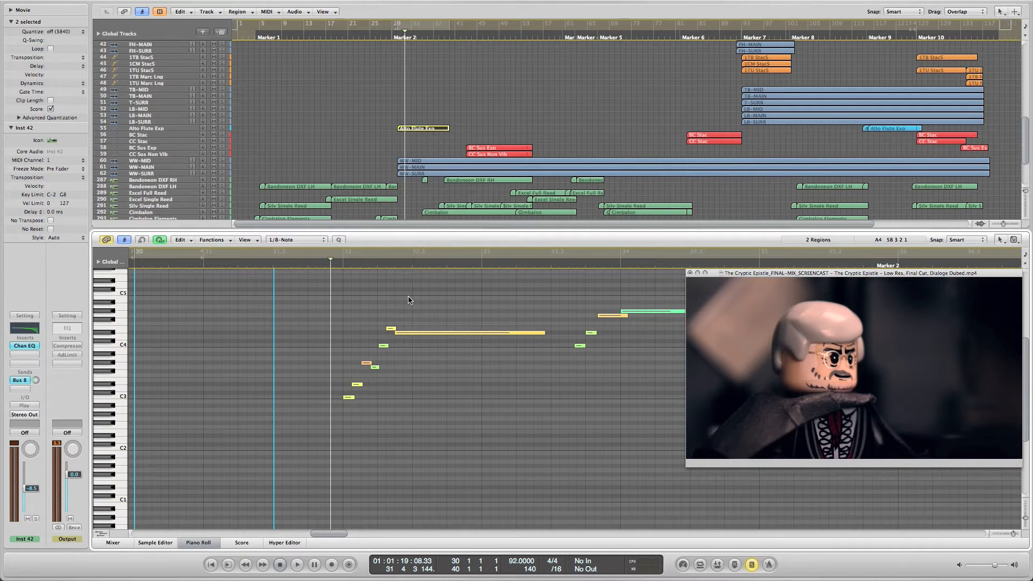
scroll(416, 299, "right", 3)
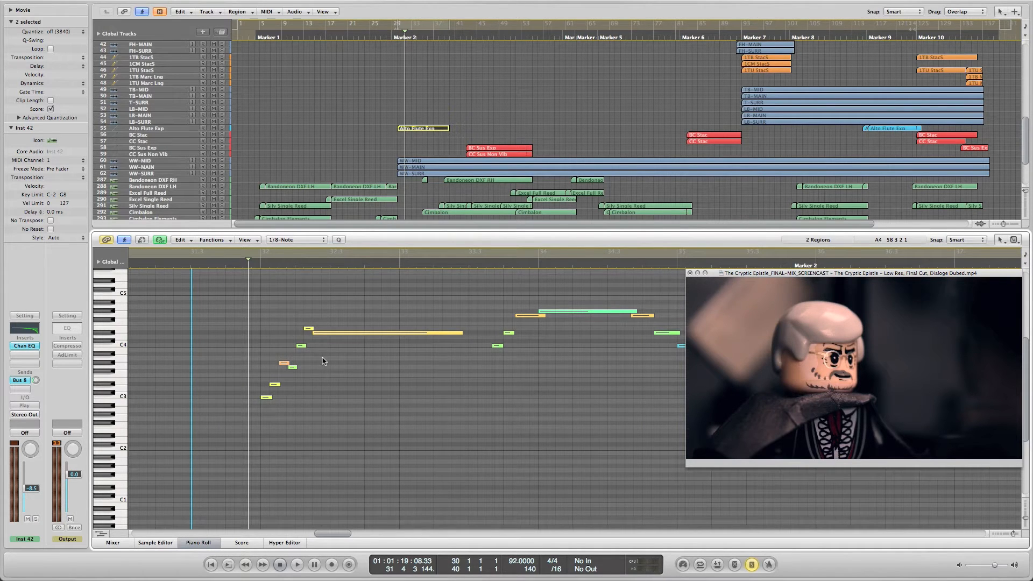
scroll(323, 360, "right", 3)
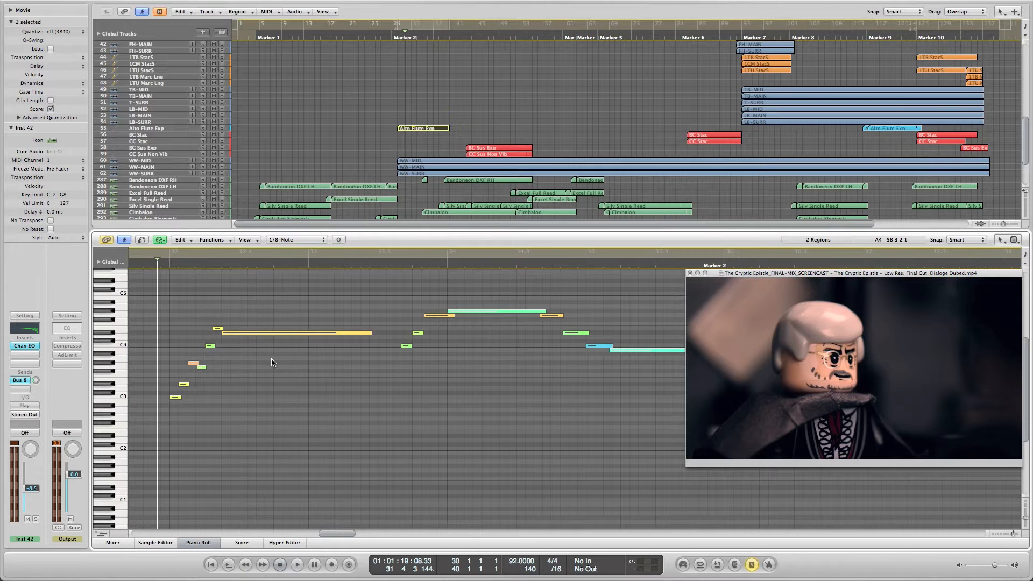
scroll(315, 352, "right", 2)
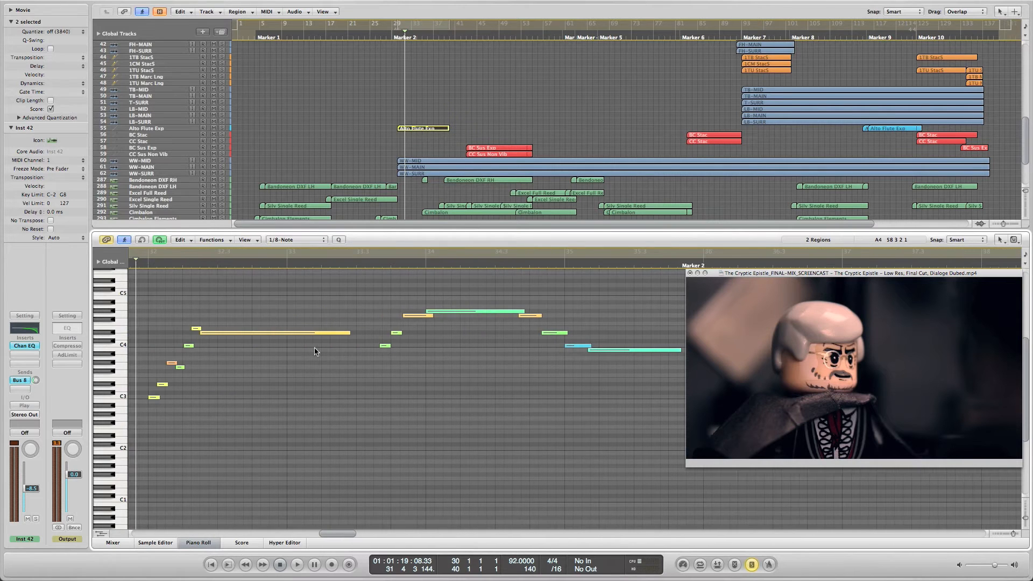
scroll(315, 352, "left", 4)
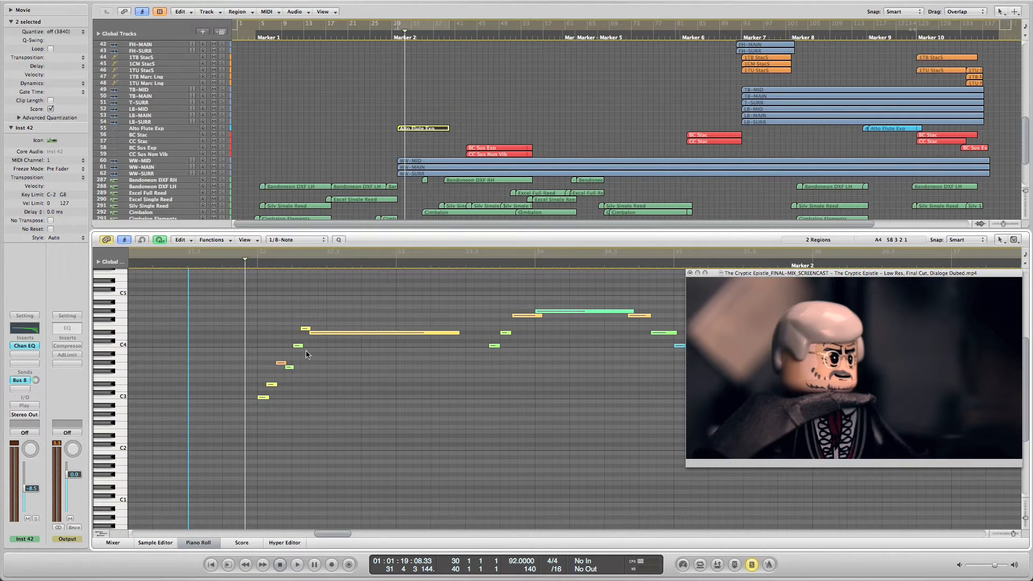
scroll(334, 344, "right", 8)
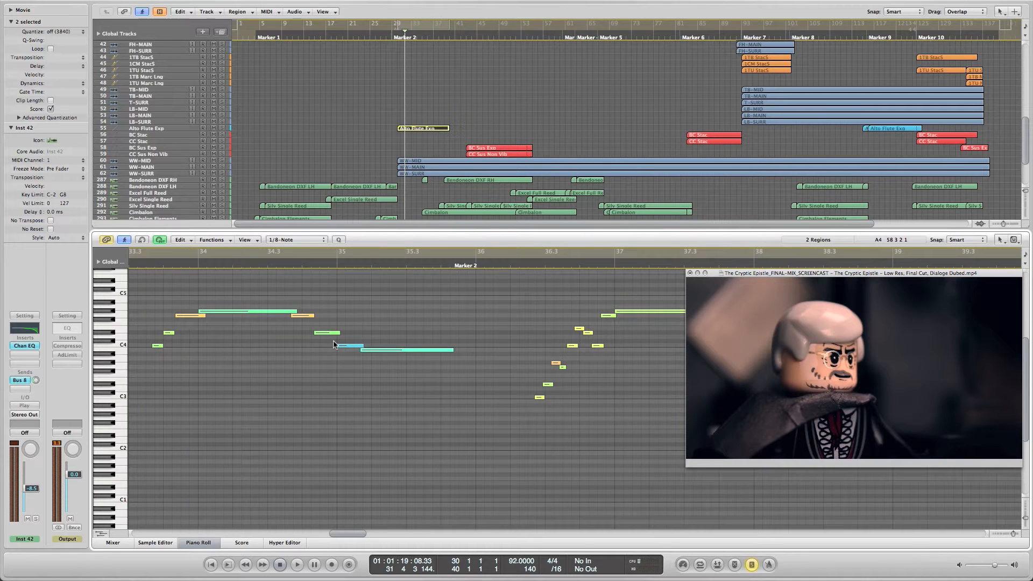
scroll(333, 344, "right", 4)
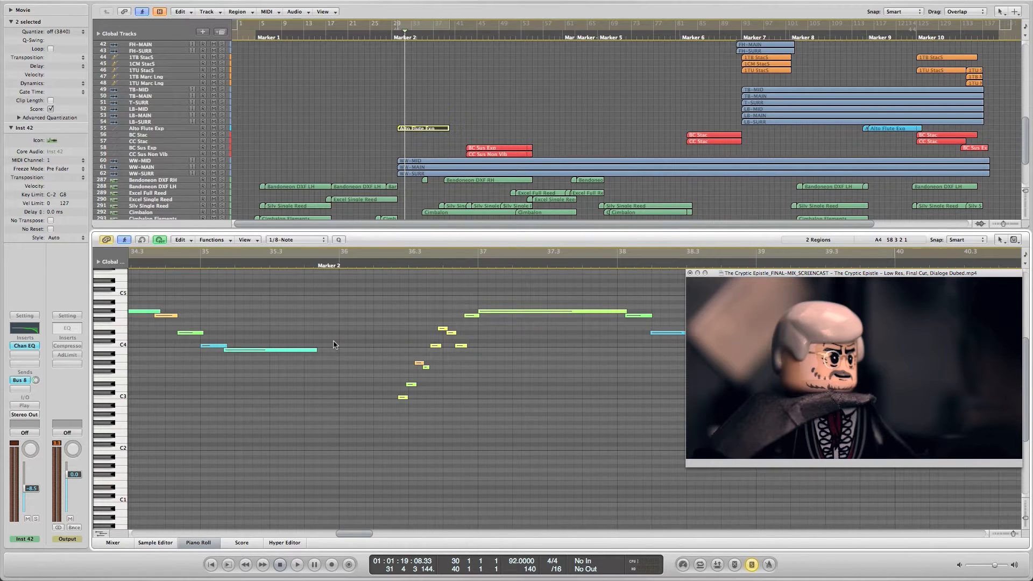
scroll(333, 344, "left", 8)
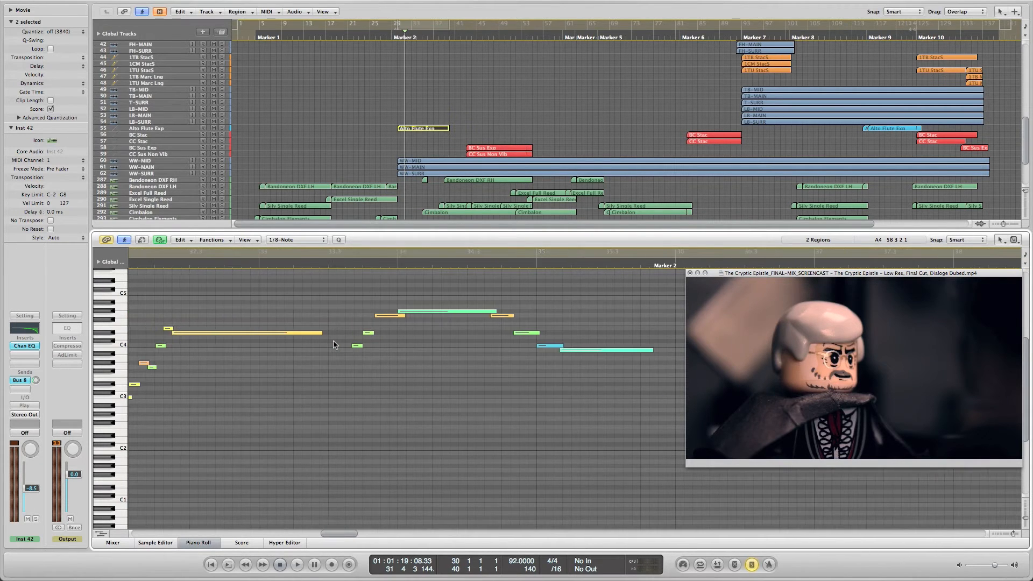
- Compare the Alto Flute's second phrase in bars 36 to 39 with its opening phrase from bar 32
scroll(334, 344, "right", 12)
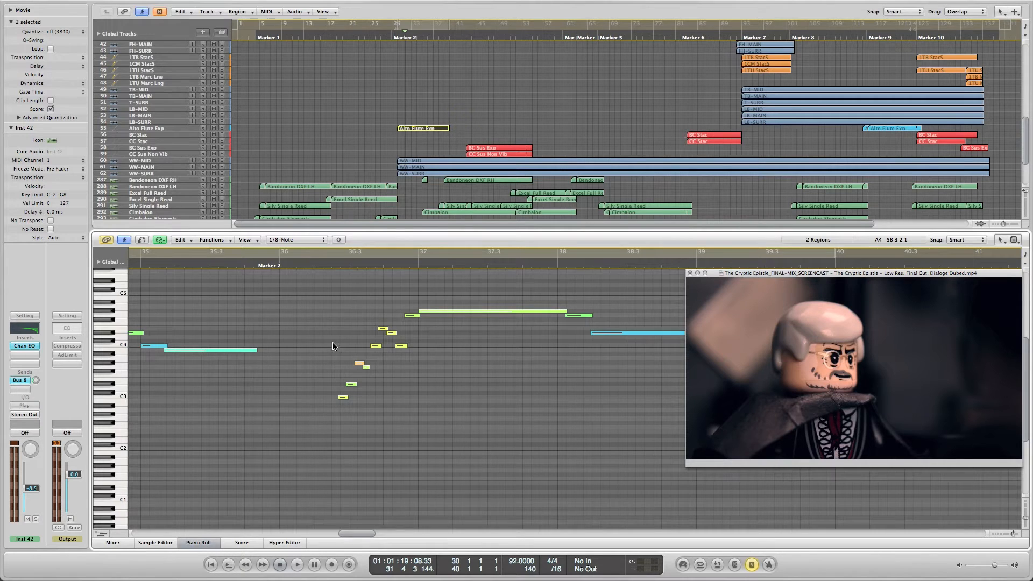
scroll(365, 330, "right", 9)
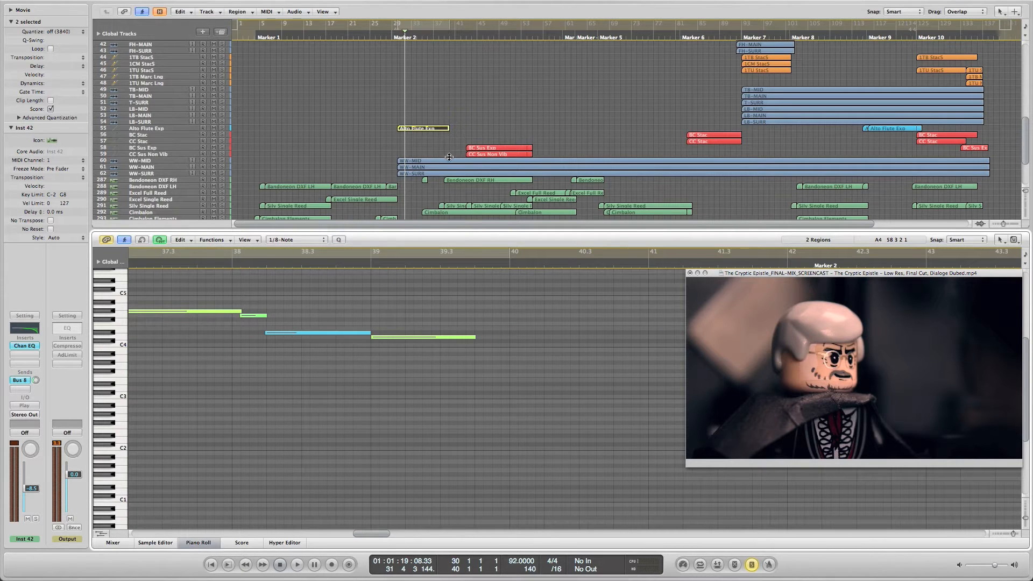
scroll(351, 338, "left", 9)
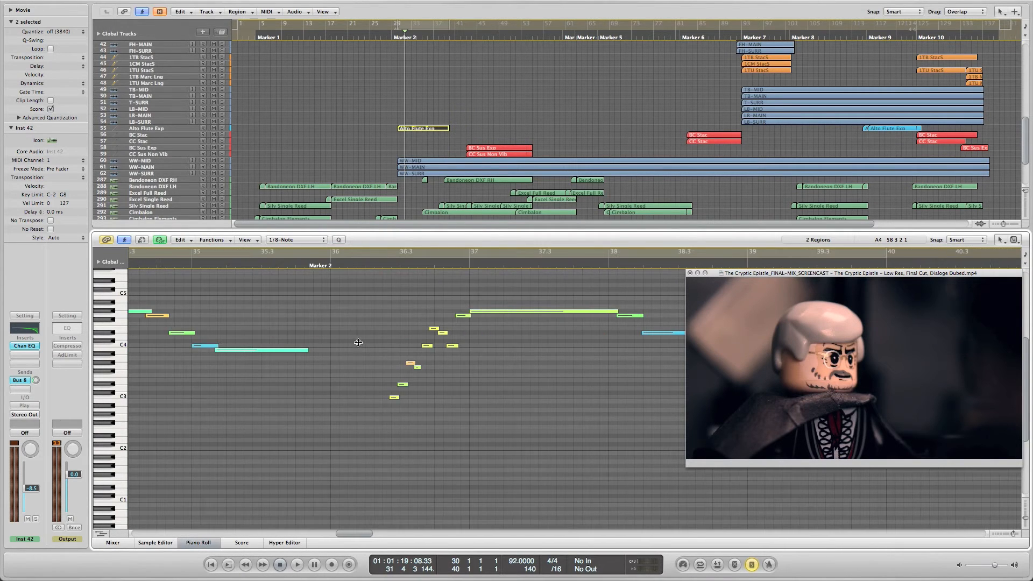
scroll(358, 343, "left", 12)
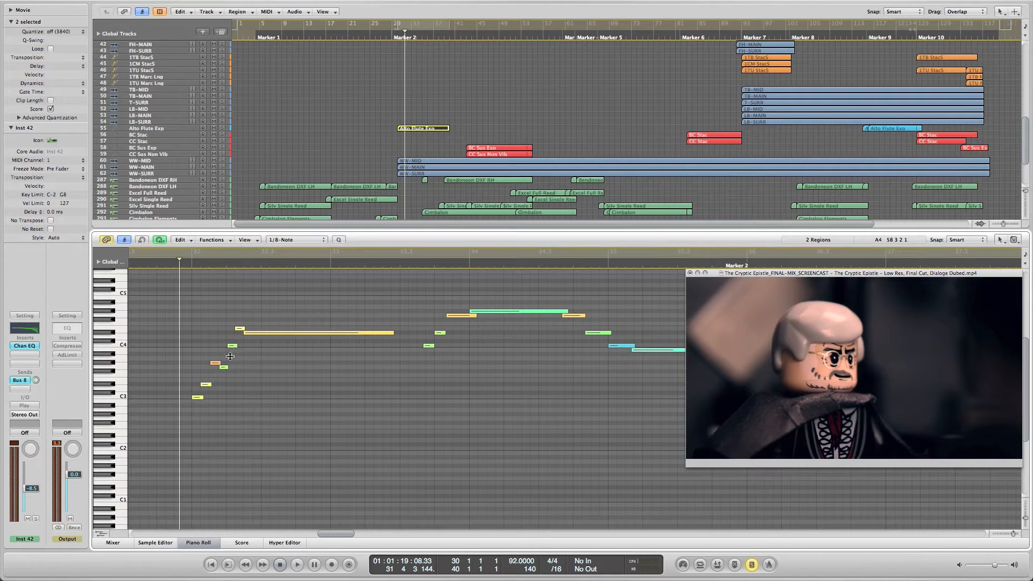
scroll(252, 360, "right", 5)
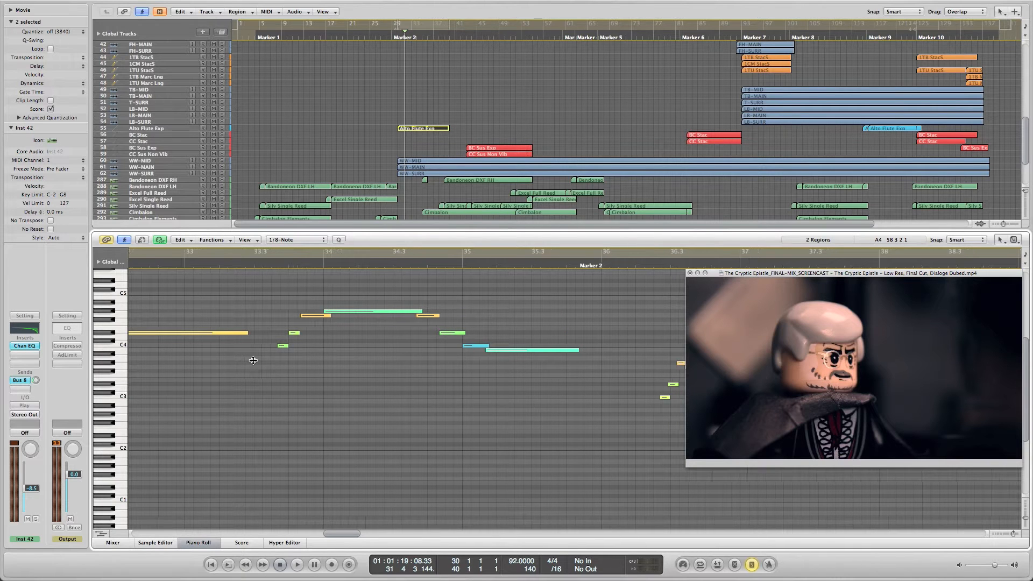
scroll(253, 360, "right", 3)
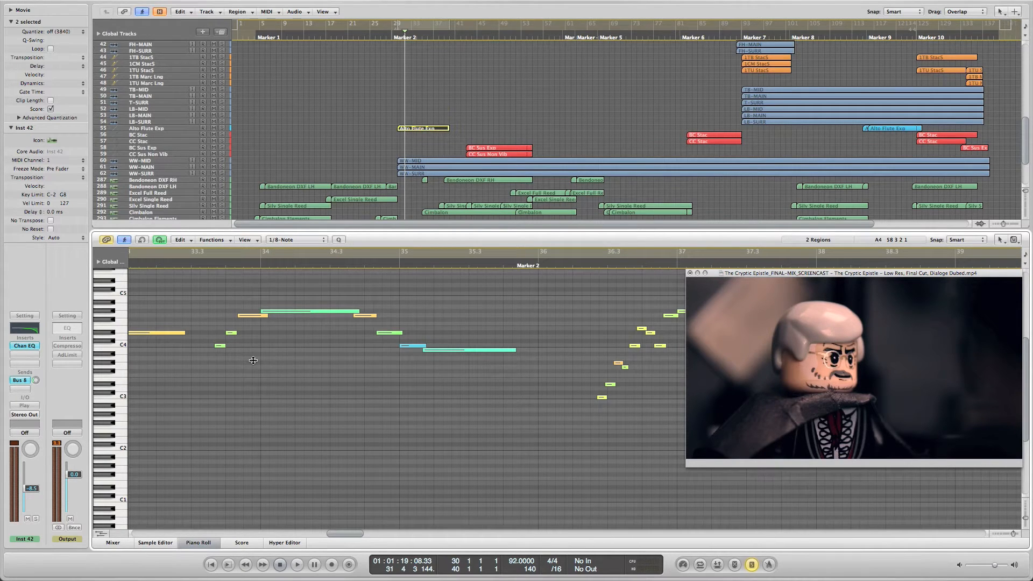
scroll(253, 360, "right", 8)
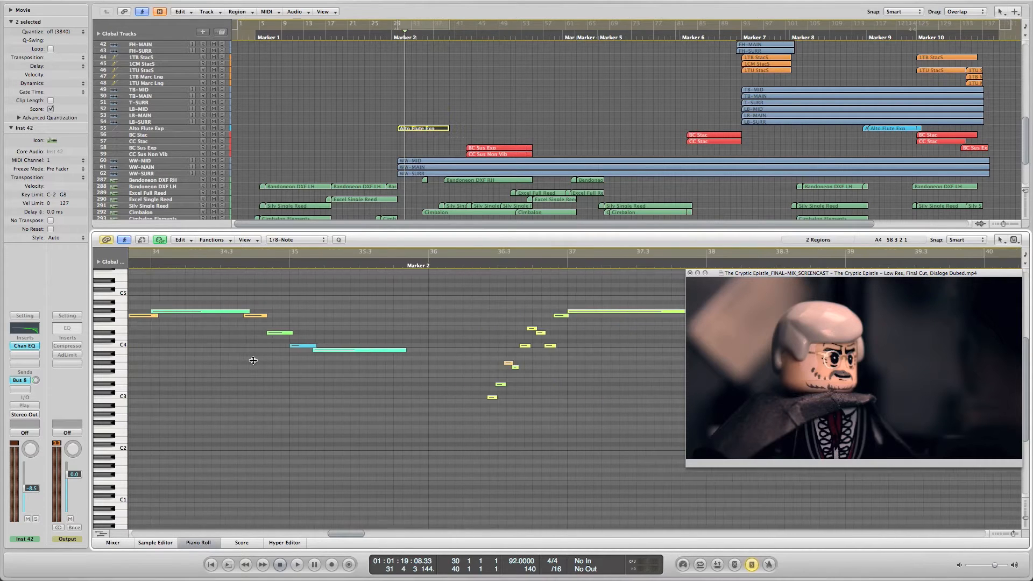
scroll(253, 360, "right", 4)
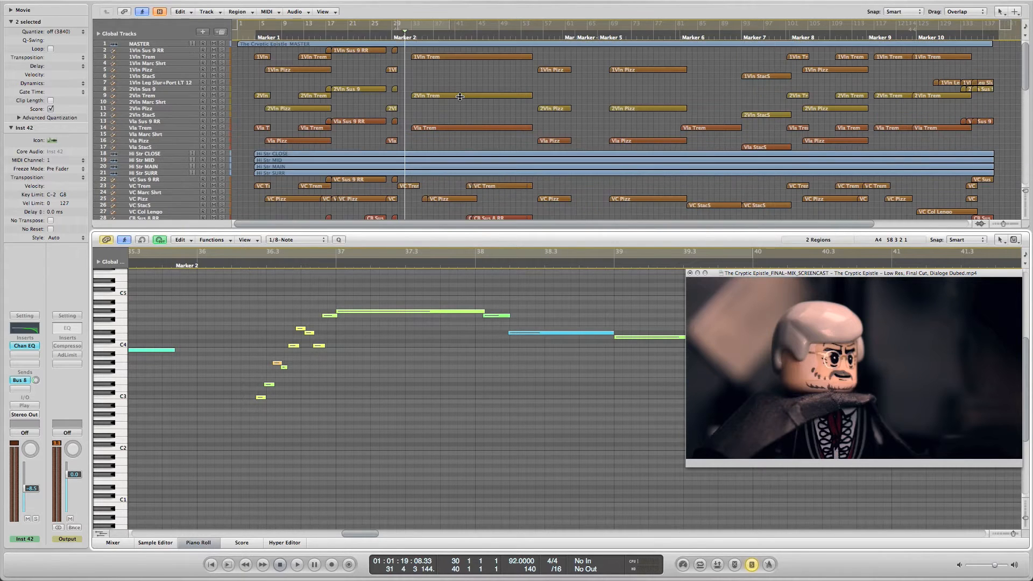
- Select the first violin, second violin and viola Trem regions after Marker 2 and examine their opening chords with the playhead just before bar 33
scroll(460, 98, "up", 4)
scroll(459, 99, "up", 6)
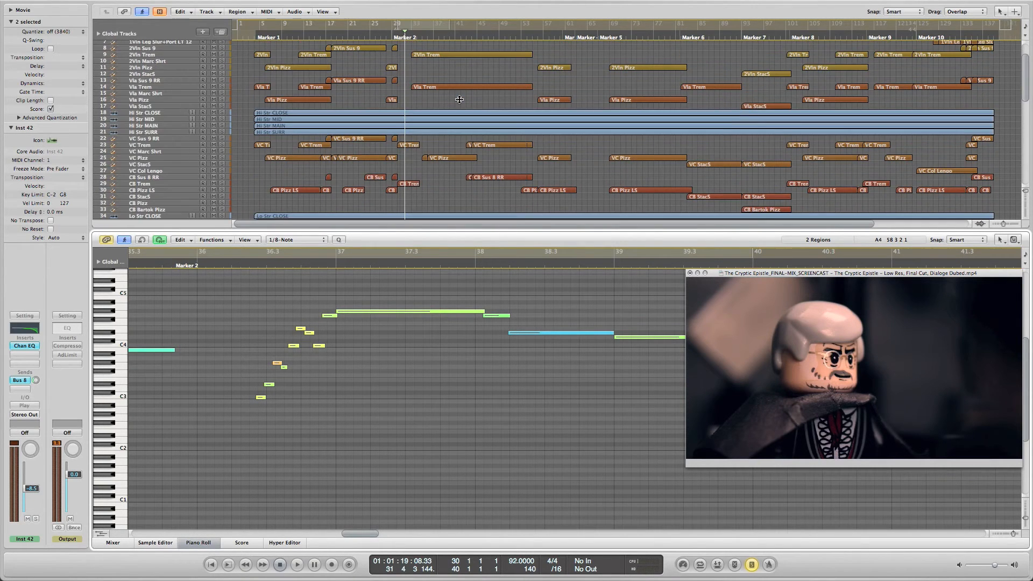
scroll(459, 99, "up", 2)
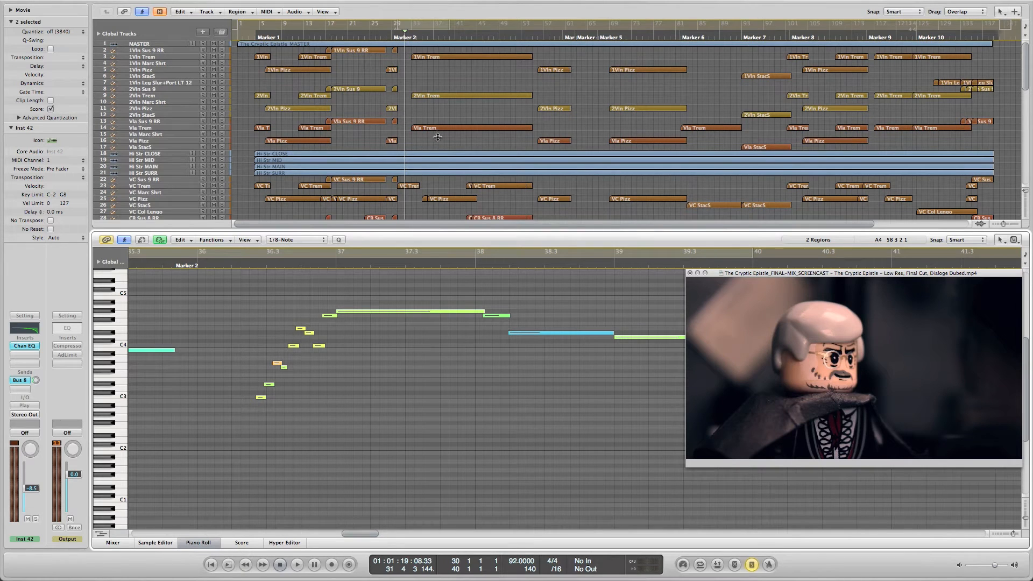
left_click_drag(427, 140, 446, 56)
scroll(362, 312, "left", 5)
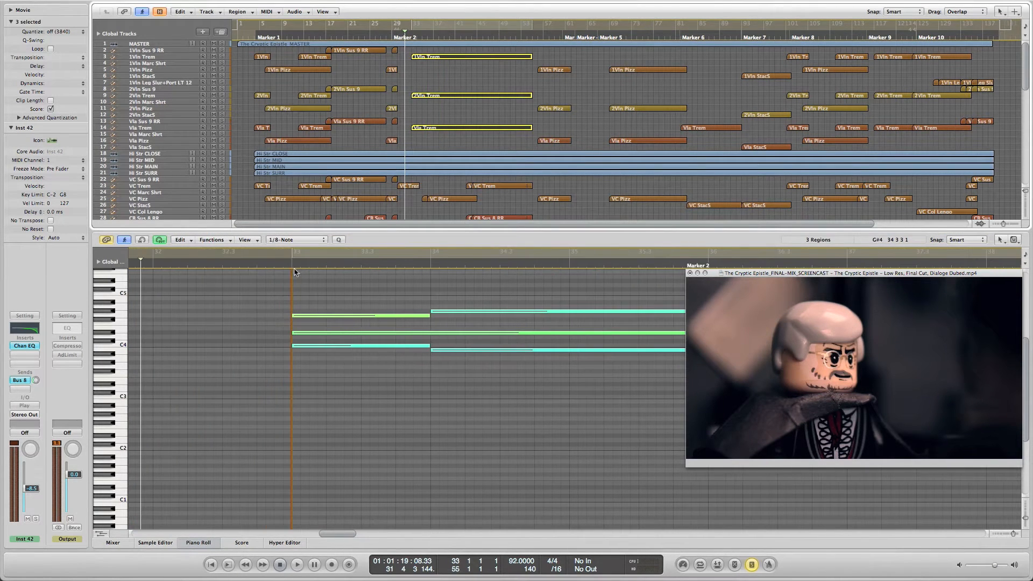
left_click(280, 265)
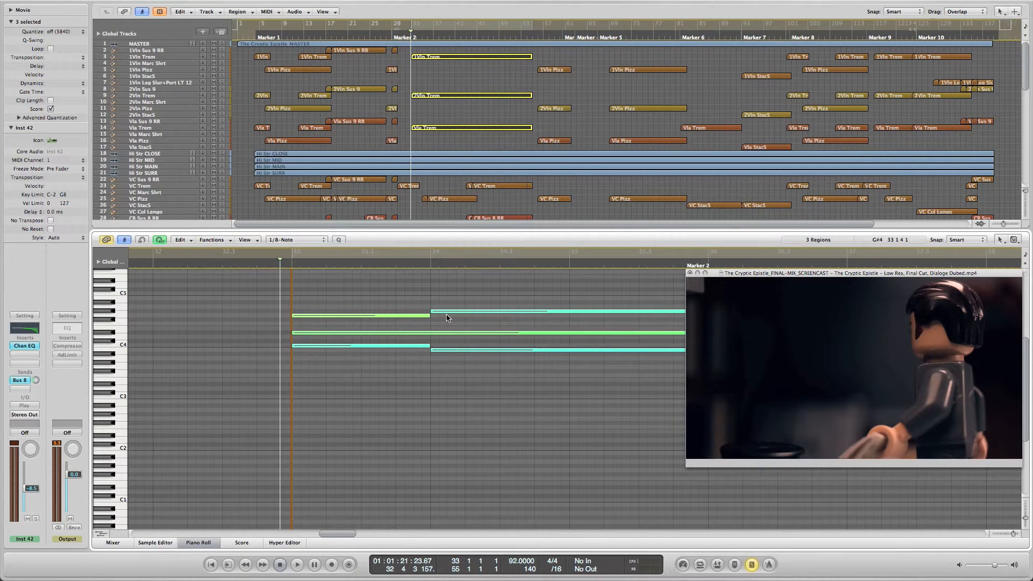
scroll(446, 314, "right", 2)
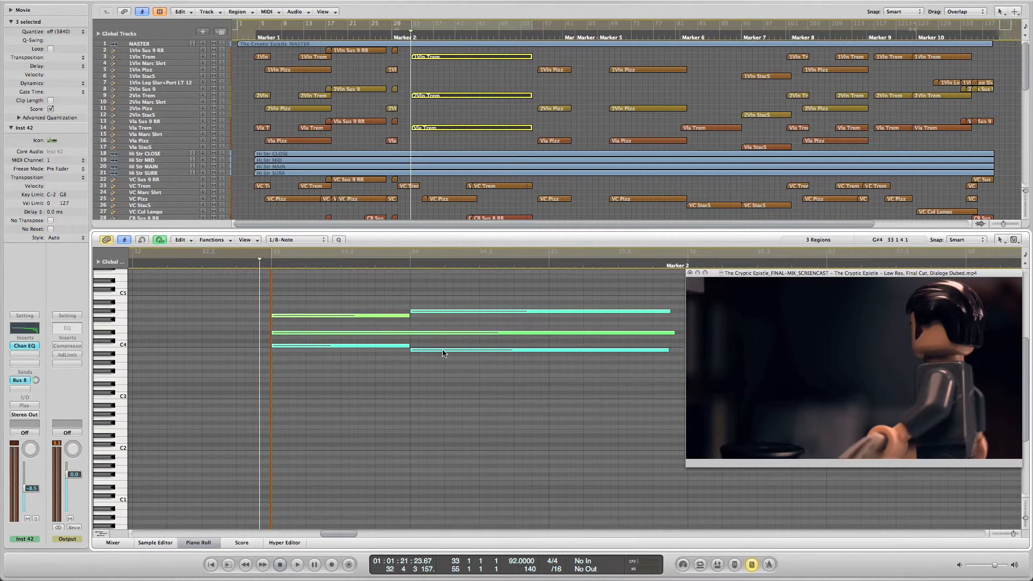
scroll(496, 347, "right", 5)
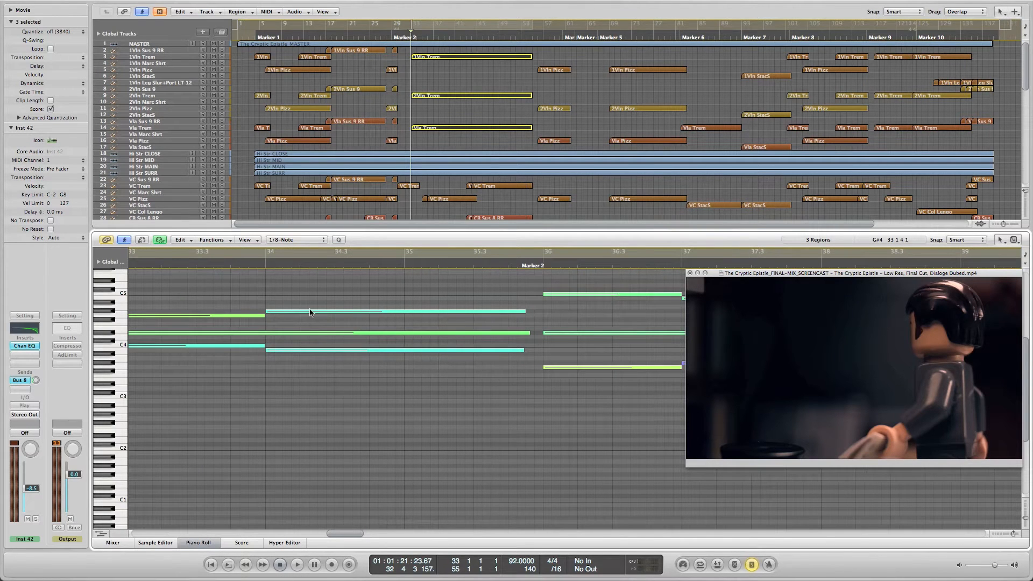
- Examine how the violin and viola tremolo chords move between bars 36 and 40
scroll(310, 313, "right", 5)
scroll(310, 312, "right", 4)
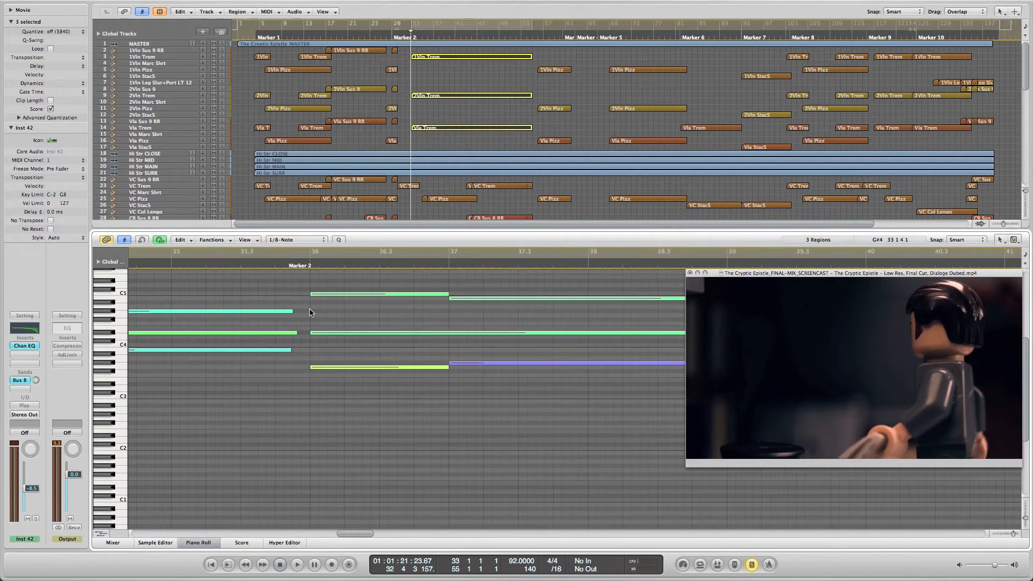
scroll(310, 312, "right", 2)
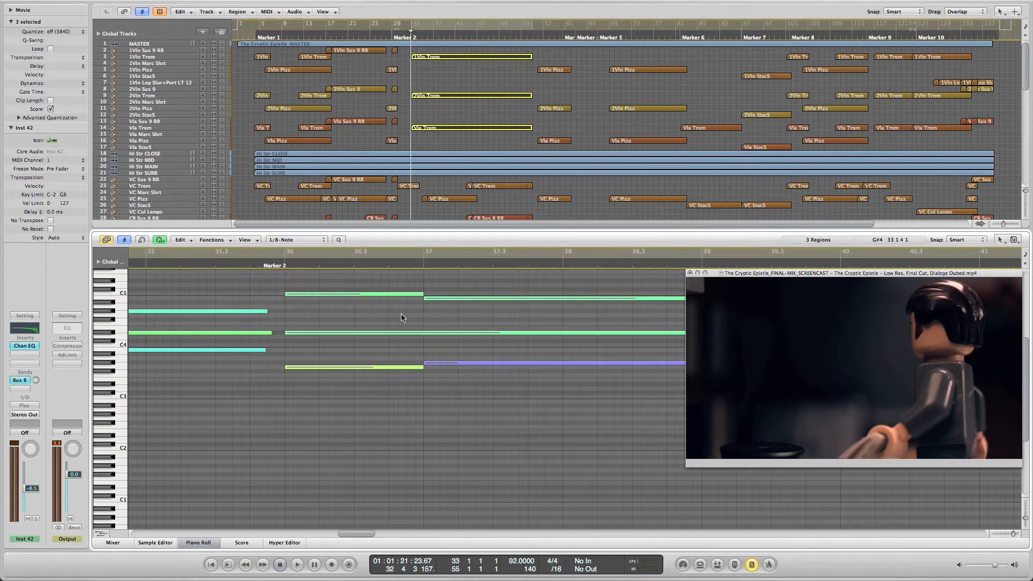
scroll(430, 301, "right", 6)
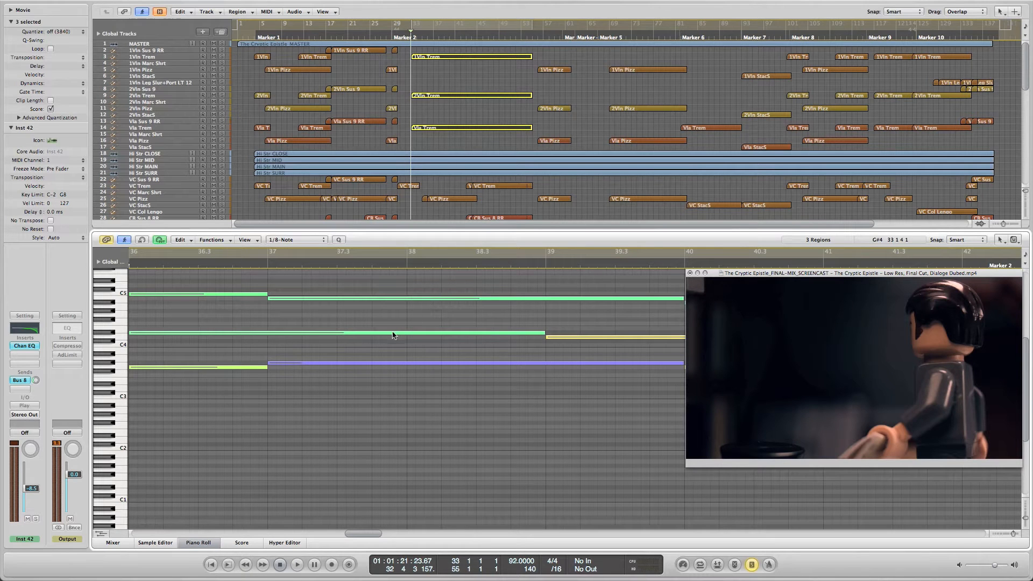
scroll(392, 339, "left", 6)
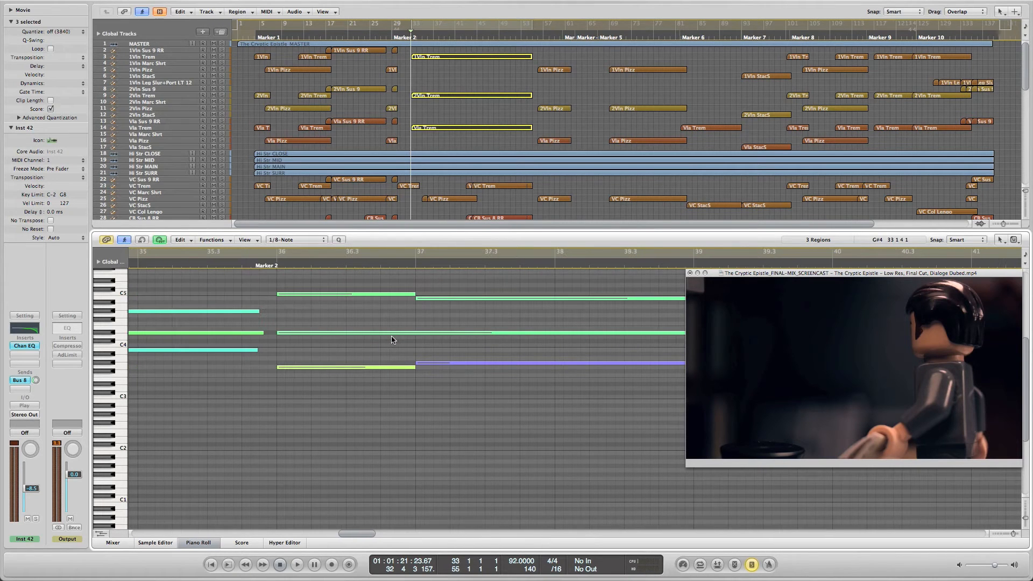
- Place the playhead just before bar 37 and follow the violin and viola tremolo chord changes through to about bar 50
left_click(407, 264)
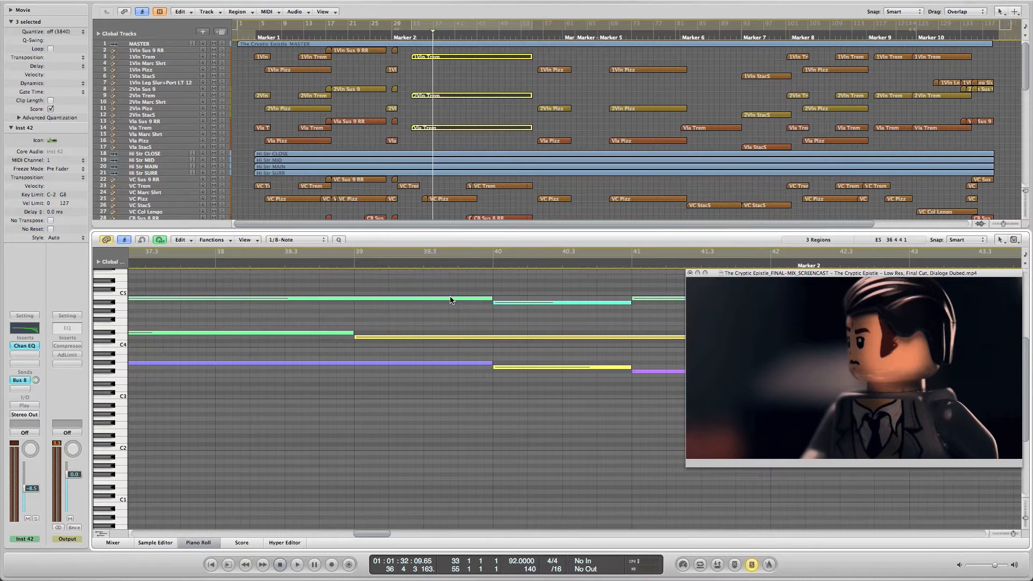
scroll(450, 300, "left", 8)
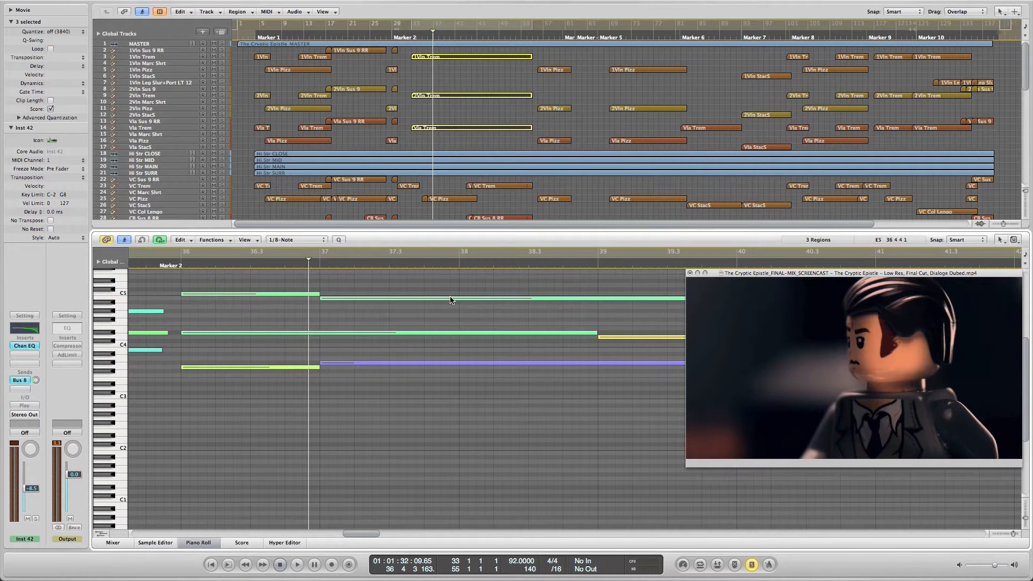
scroll(451, 300, "right", 20)
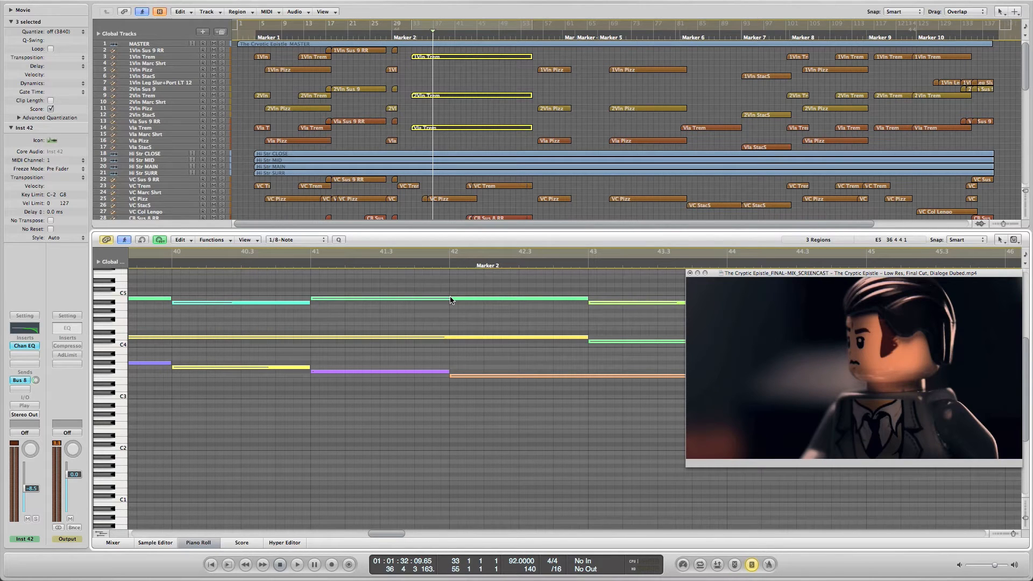
scroll(450, 300, "right", 15)
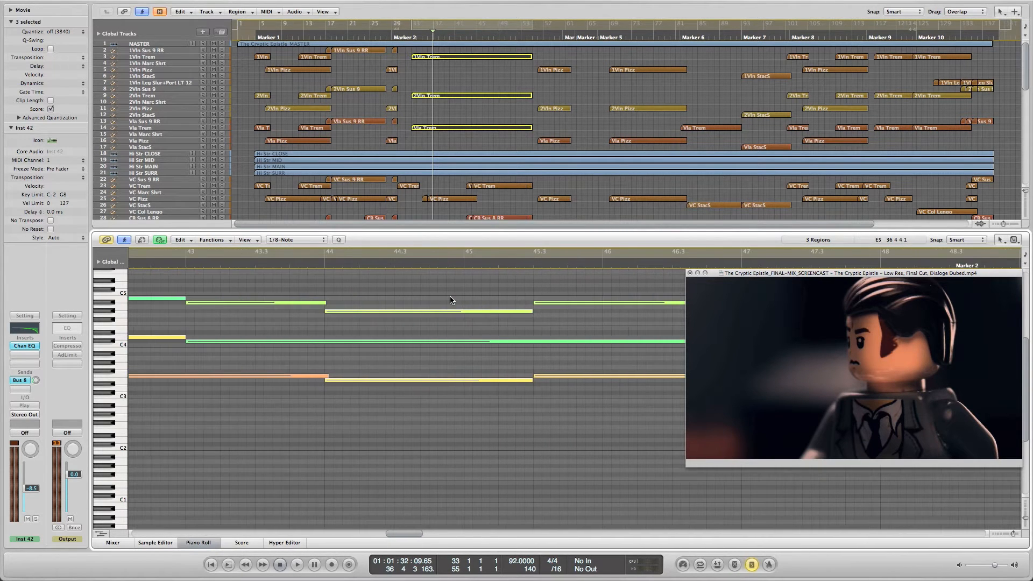
scroll(451, 300, "left", 15)
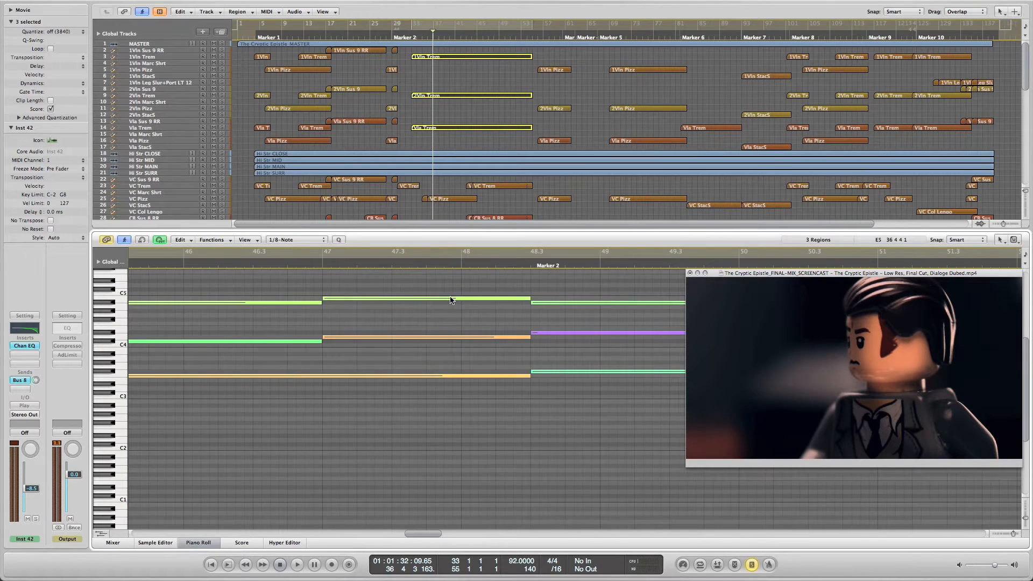
scroll(451, 300, "left", 15)
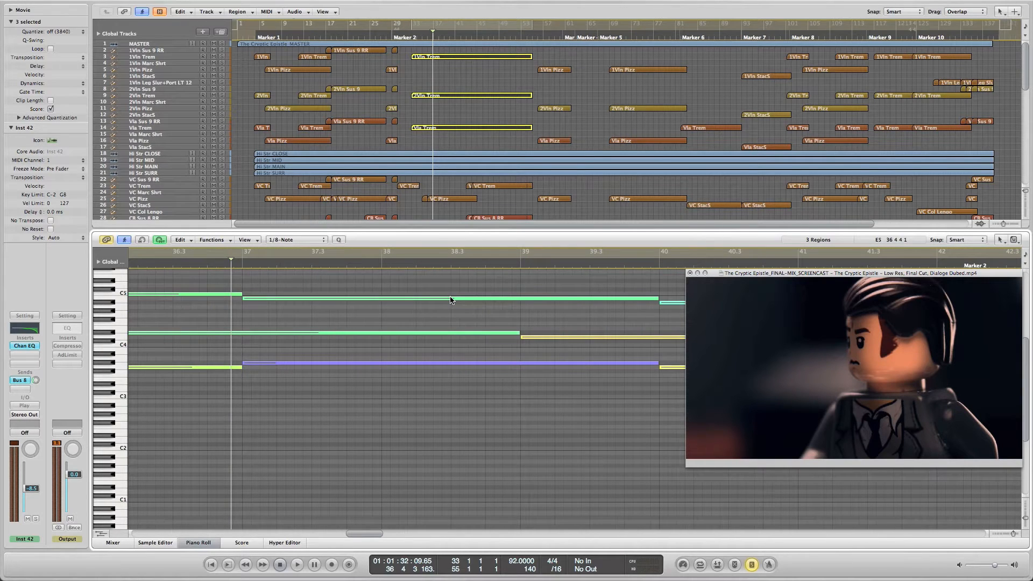
scroll(451, 300, "right", 10)
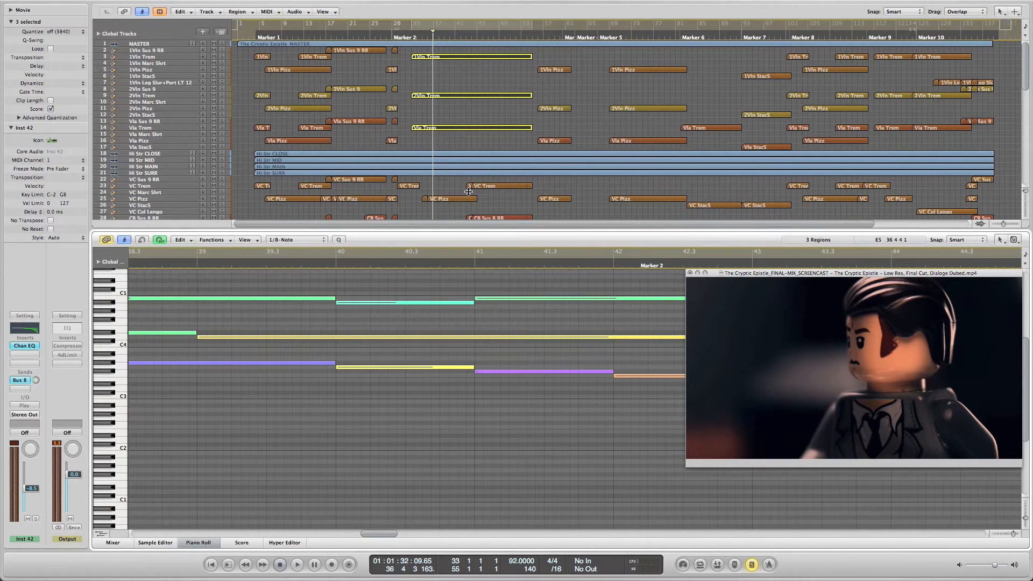
- Select the VC Pizz region after Marker 2 and follow its notes from bar 36 through bar 42
scroll(469, 191, "down", 4)
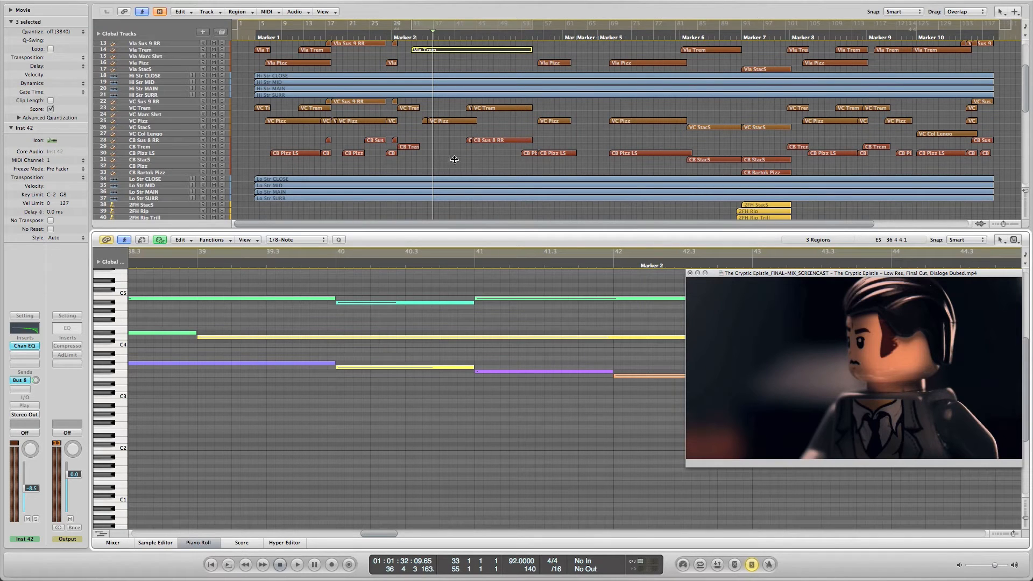
left_click(447, 120)
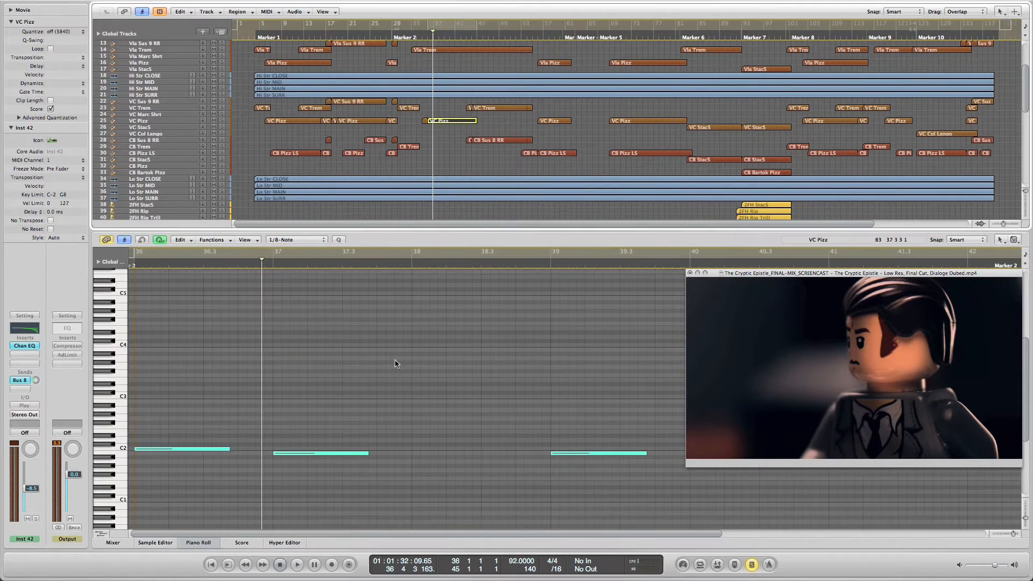
scroll(408, 360, "right", 10)
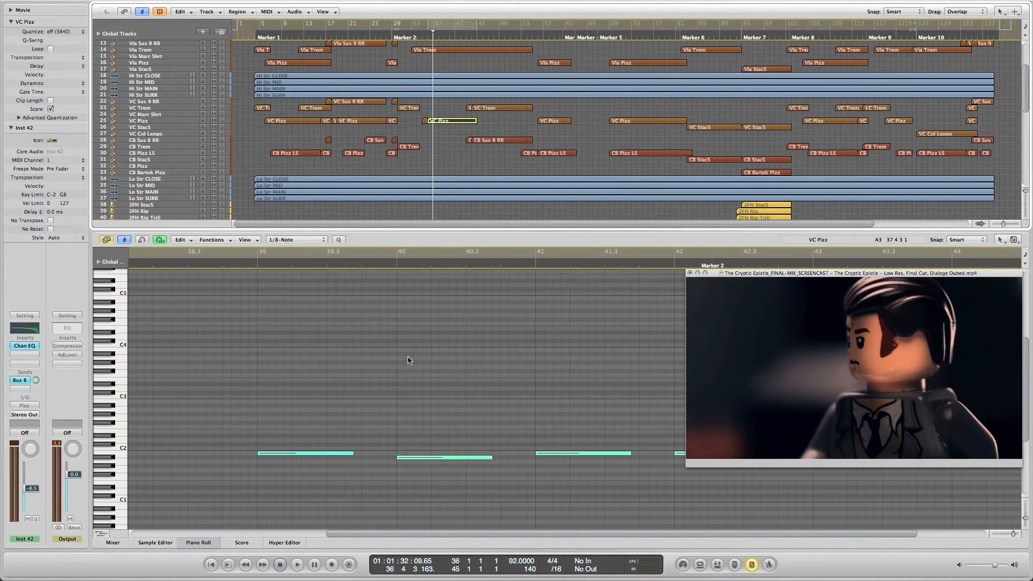
scroll(479, 386, "right", 4)
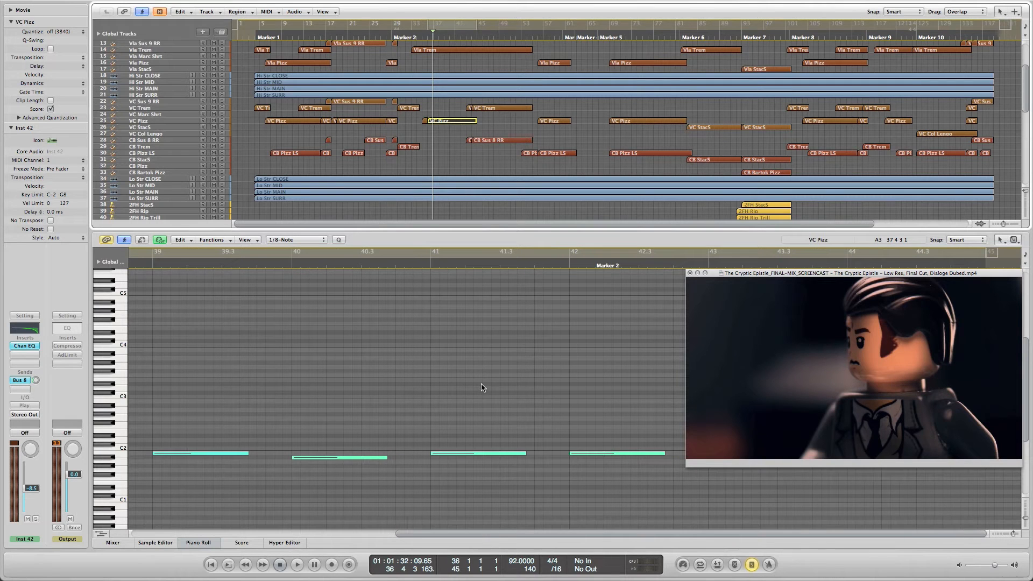
- Select the VC Trem and CB Sus 8 RR regions around bars 43 to 55 and examine their opening line with the playhead just before bar 44
left_click_drag(492, 152, 497, 108)
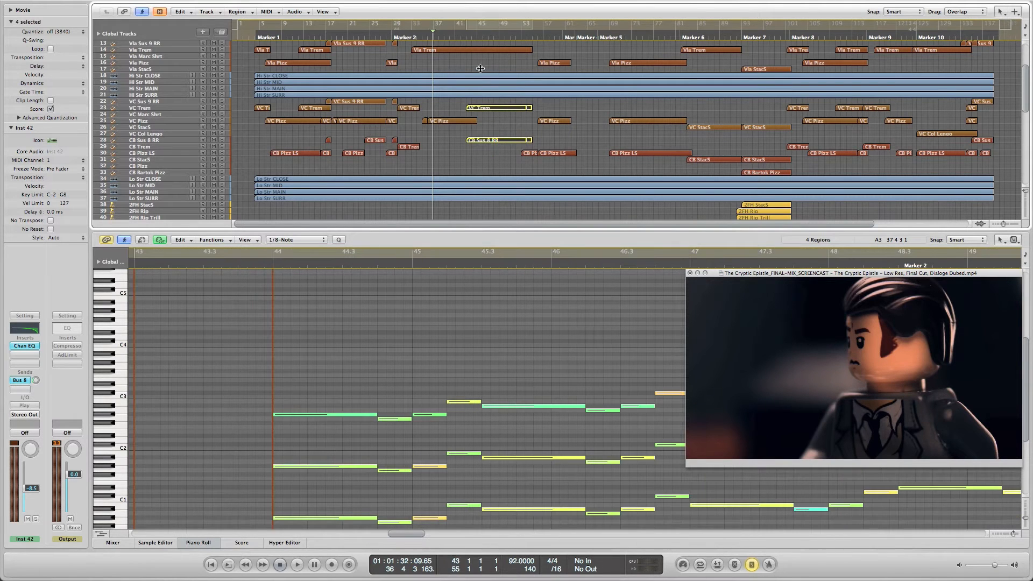
left_click(471, 34)
scroll(305, 347, "down", 1)
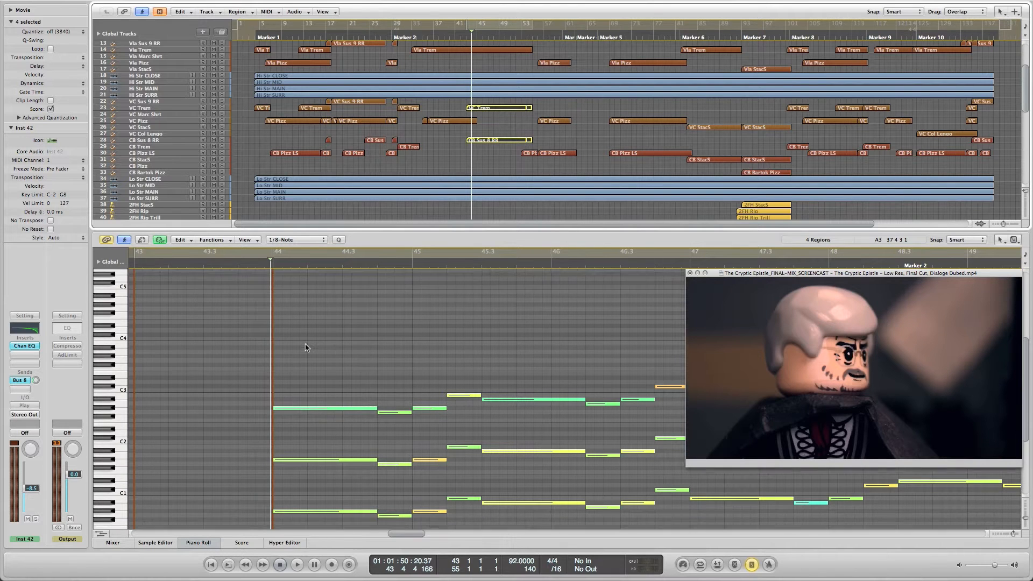
scroll(305, 347, "down", 3)
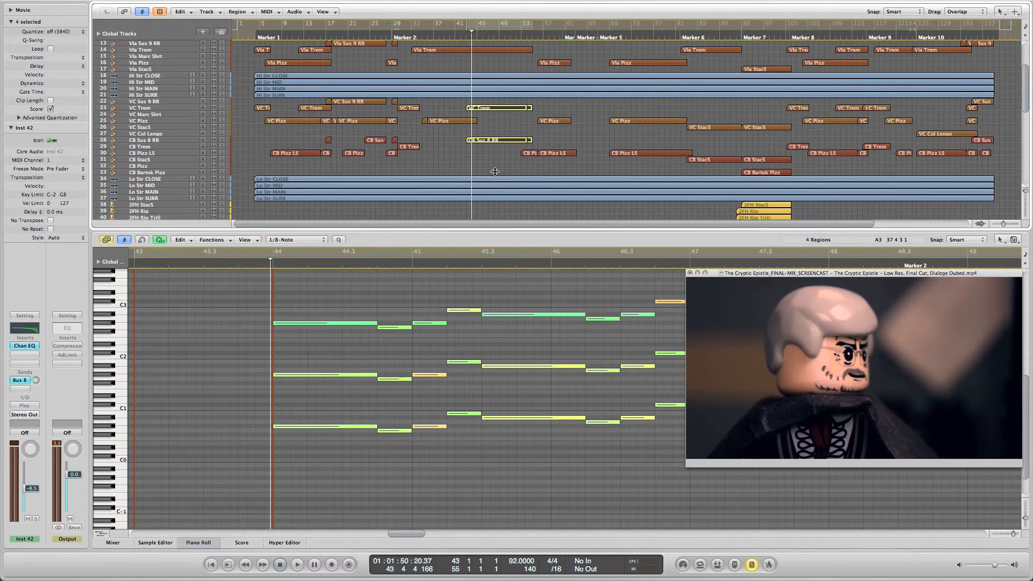
scroll(495, 171, "down", 8)
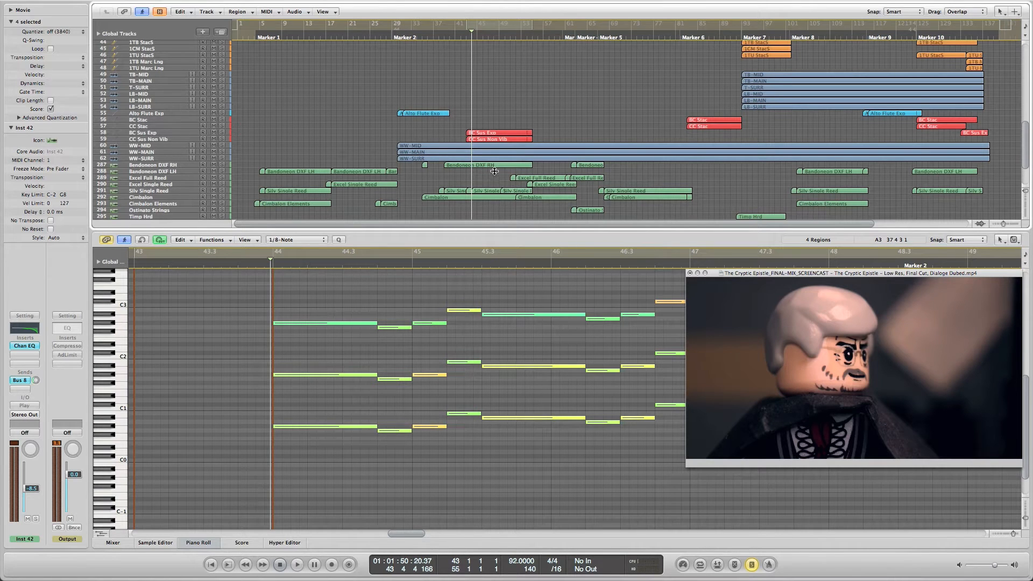
scroll(363, 326, "up", 2)
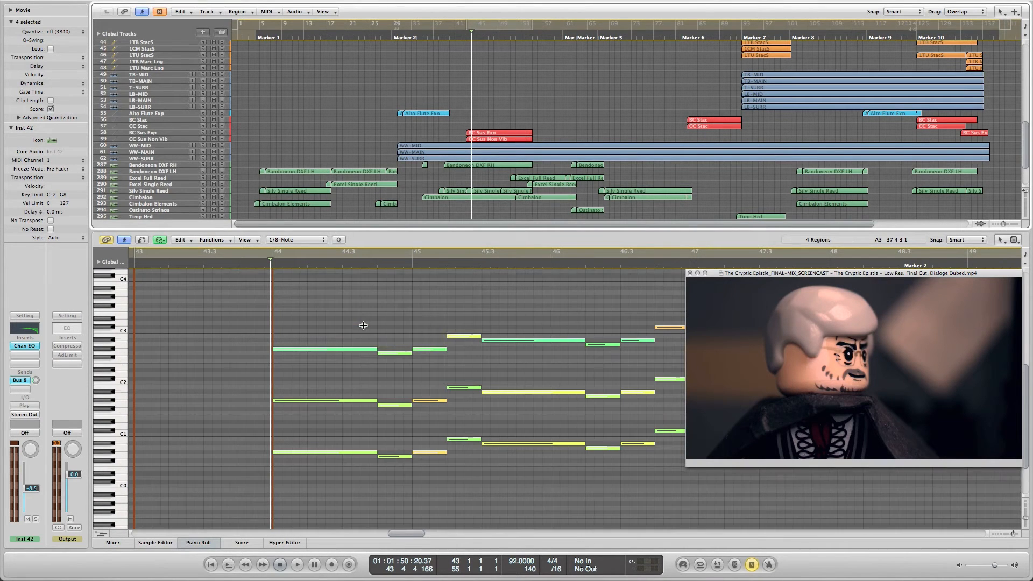
- Follow the cello and bass line from bar 44 to its held ending notes, placing the playhead midway through bar 51
scroll(363, 325, "left", 3)
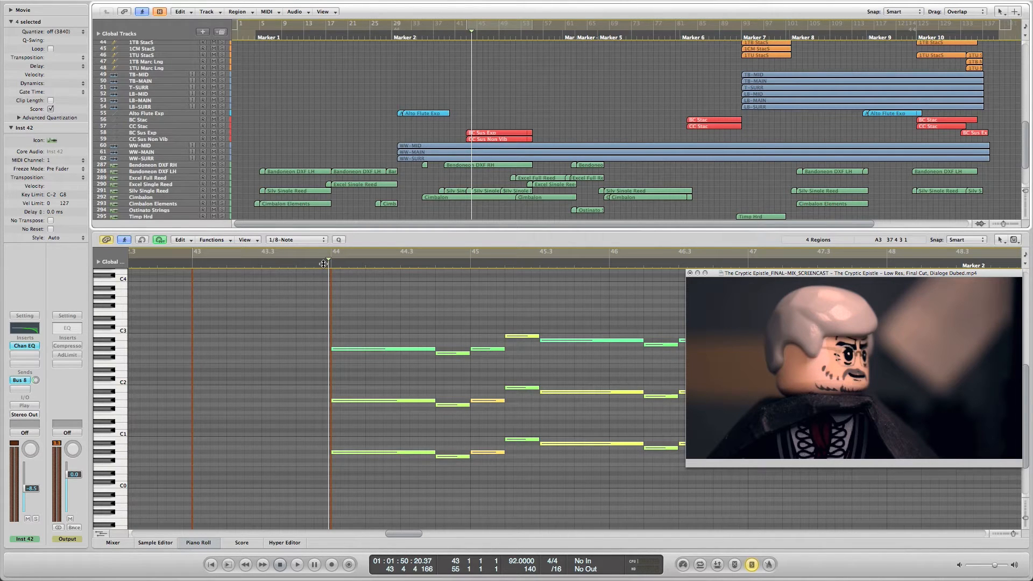
scroll(411, 299, "right", 5)
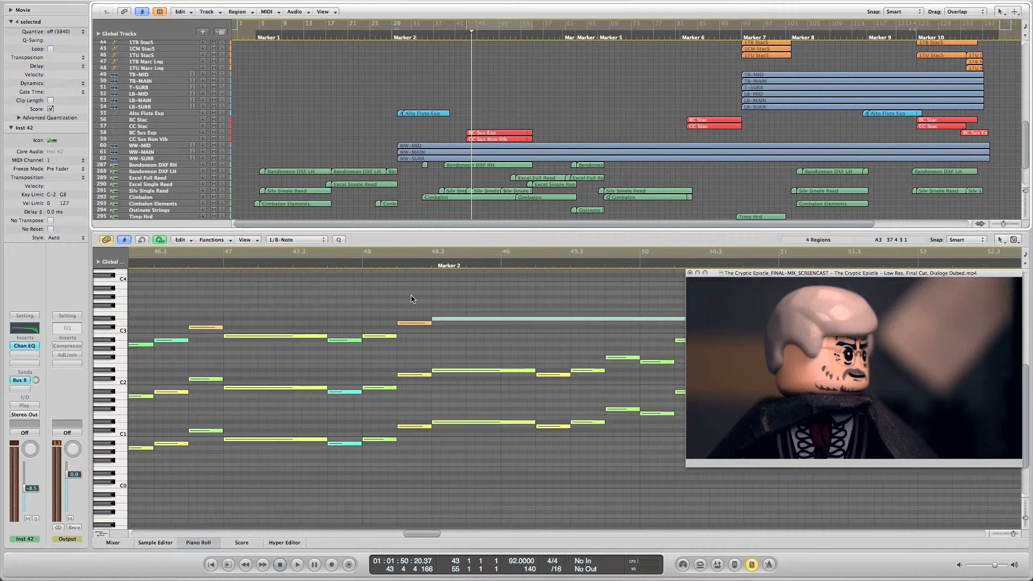
scroll(411, 299, "right", 5)
scroll(412, 300, "left", 3)
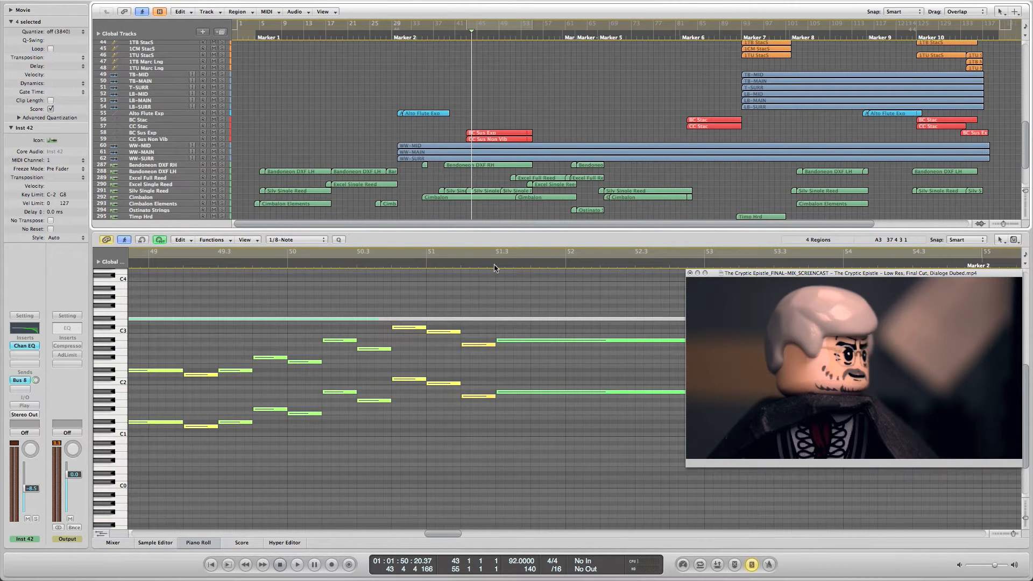
left_click(494, 265)
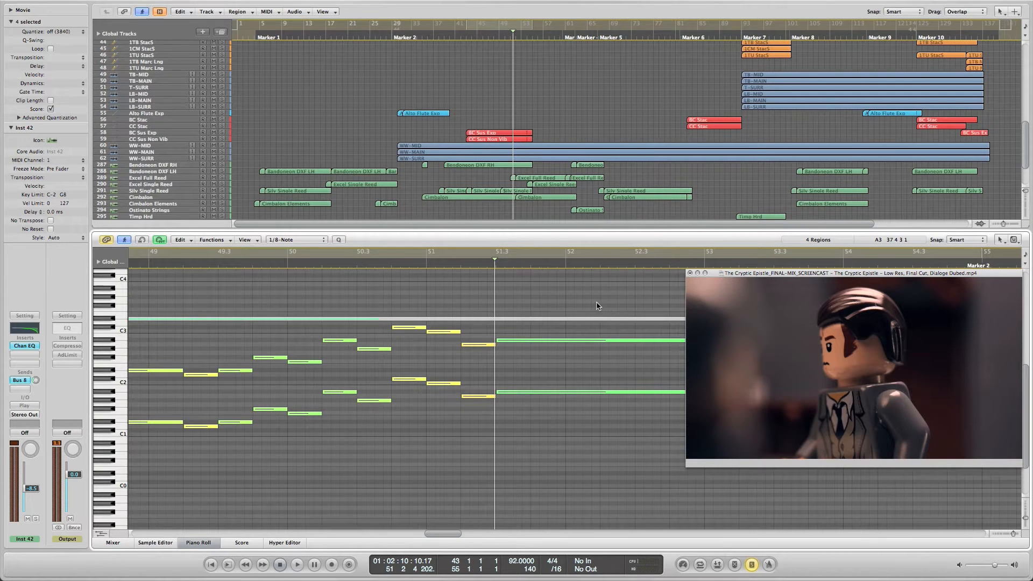
scroll(508, 398, "right", 3)
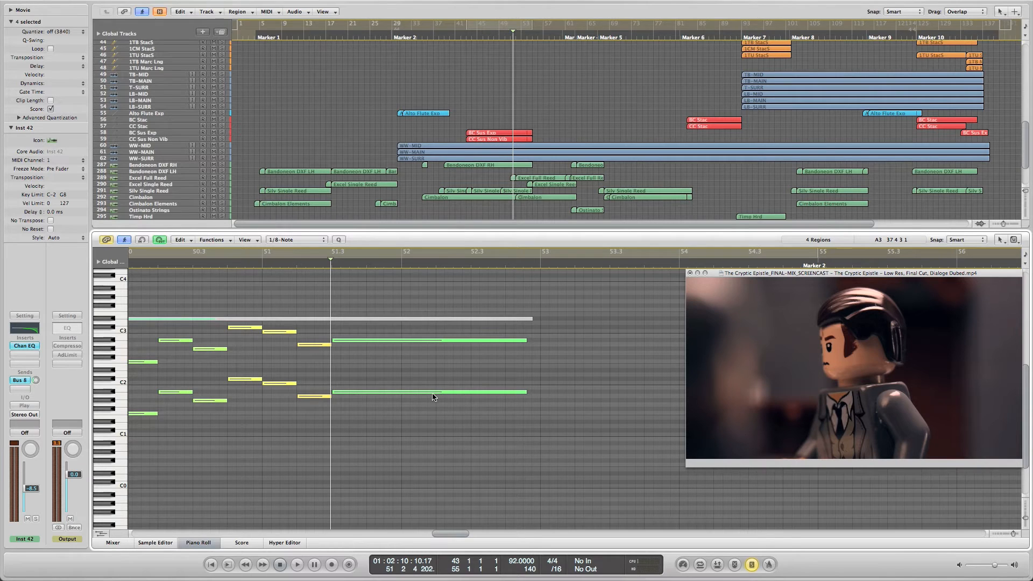
- Look through the track list for the parts playing at the end of the string passage and place the playhead in bar 54
scroll(550, 101, "up", 8)
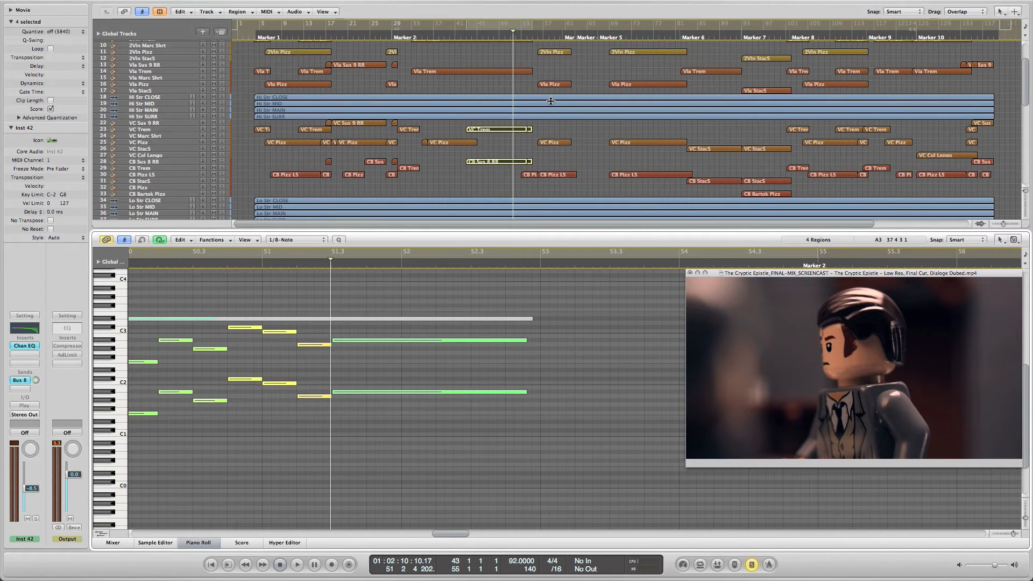
scroll(540, 98, "up", 3)
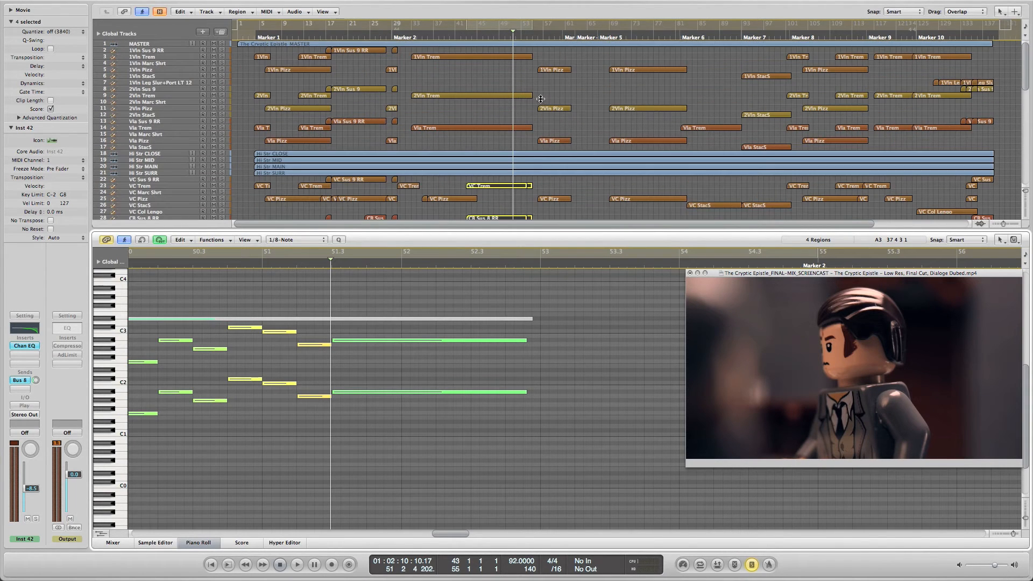
scroll(540, 101, "down", 10)
scroll(538, 102, "down", 2)
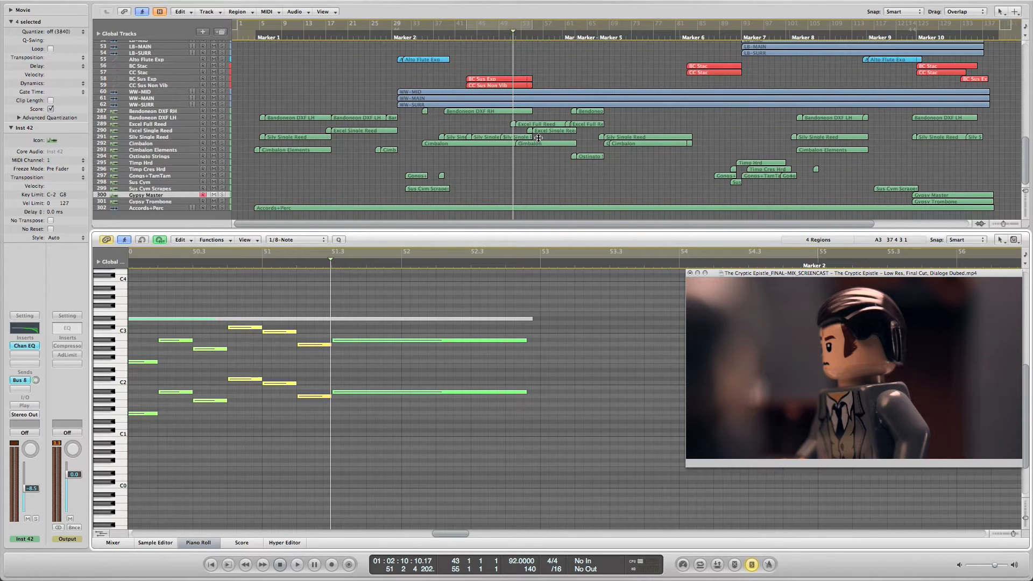
left_click(530, 40)
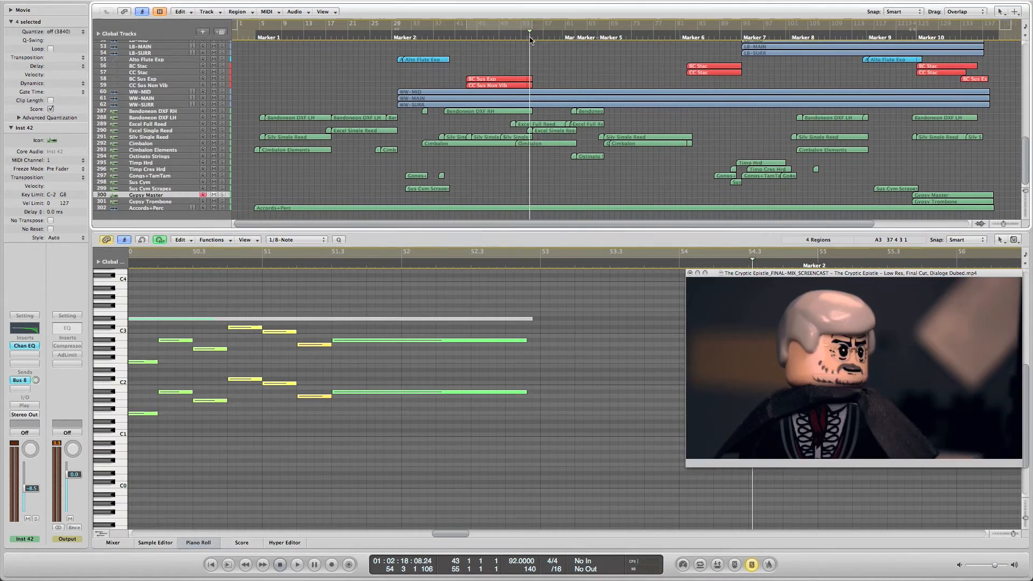
scroll(573, 344, "right", 5)
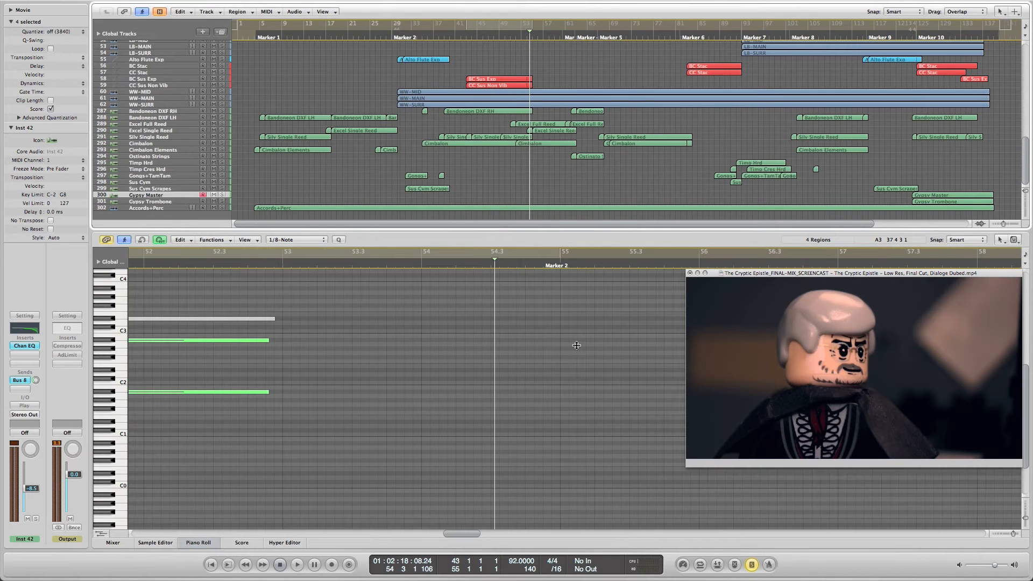
scroll(538, 164, "up", 1)
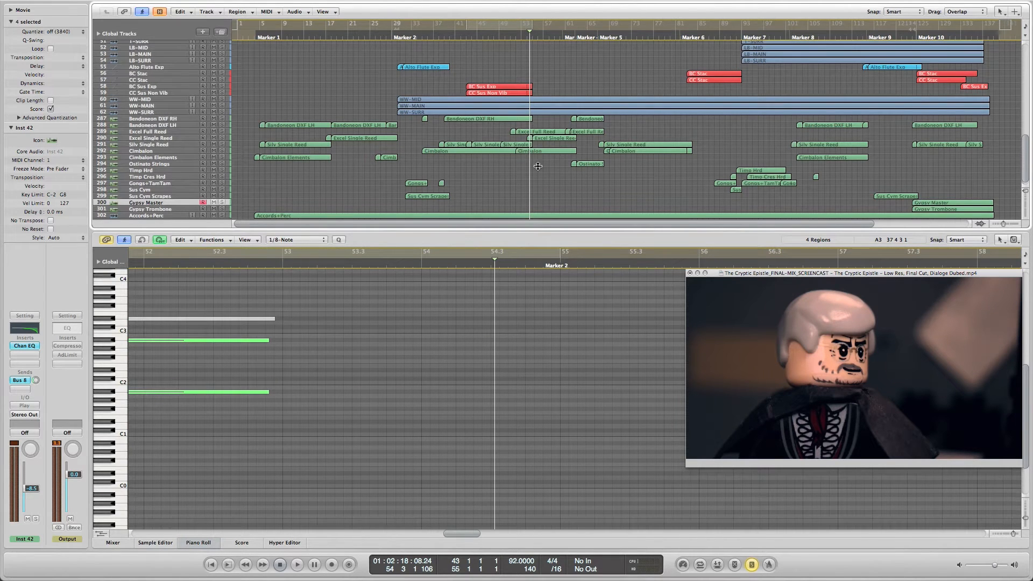
- Select the Excel Full Reed, Excel Single Reed and Cimbalom regions around bar 54 and examine their notes from bar 53 to 57
left_click_drag(538, 167, 546, 128)
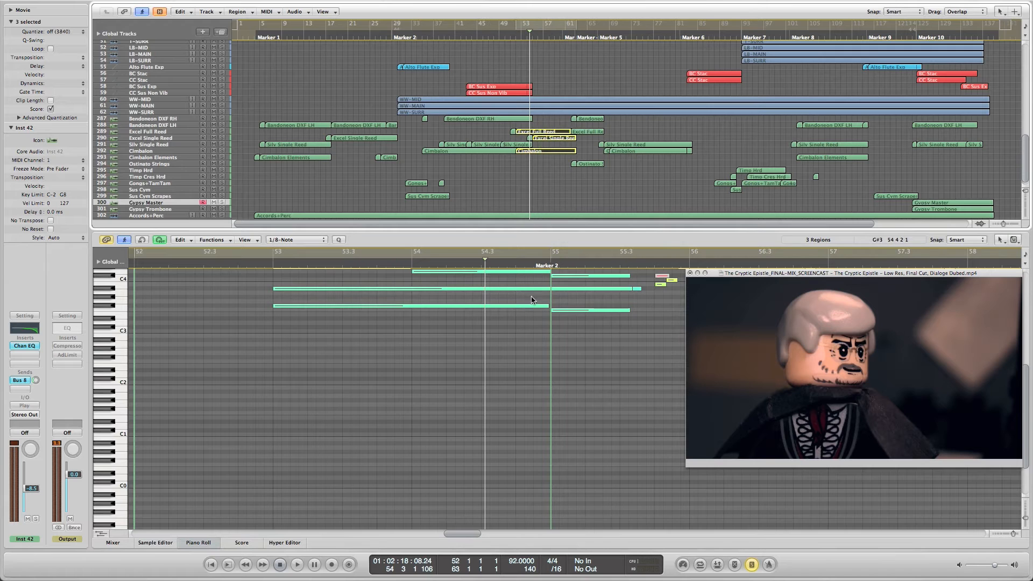
scroll(531, 301, "right", 4)
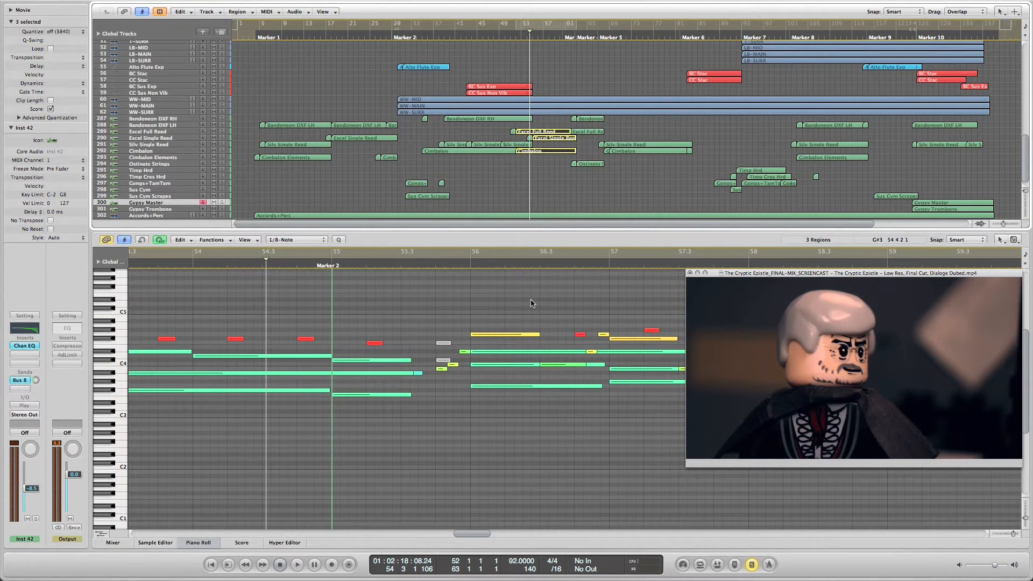
scroll(531, 303, "right", 1)
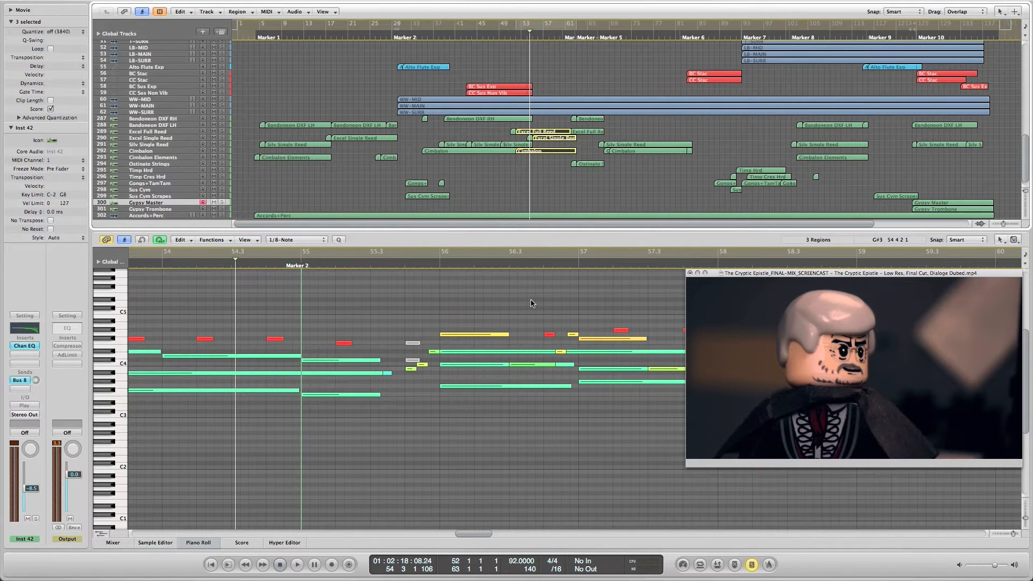
scroll(531, 303, "left", 5)
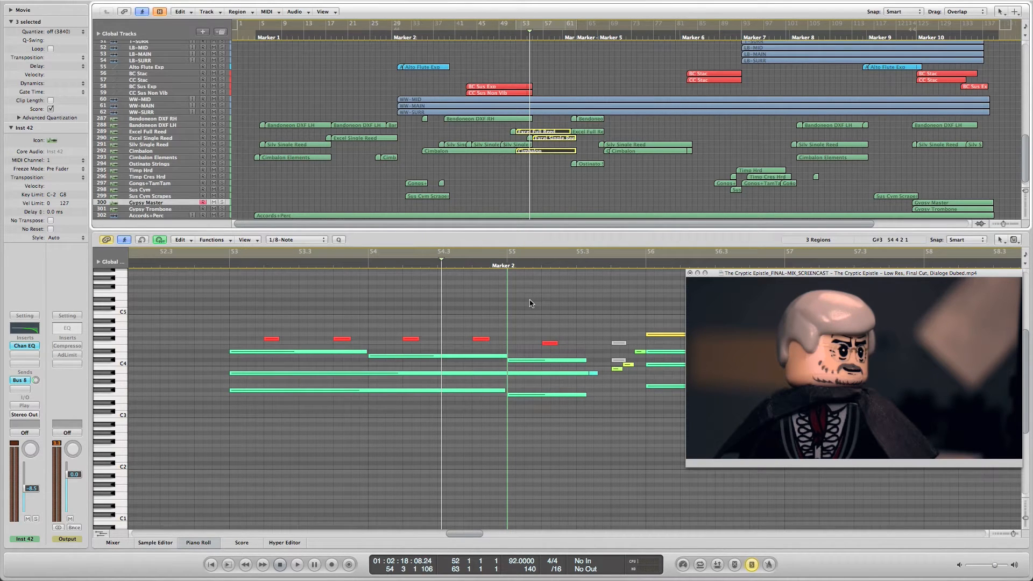
- Place the playhead in bar 60 near Marker 3 and review the reed and Cimbalom parts from bar 53 up to it
left_click(573, 38)
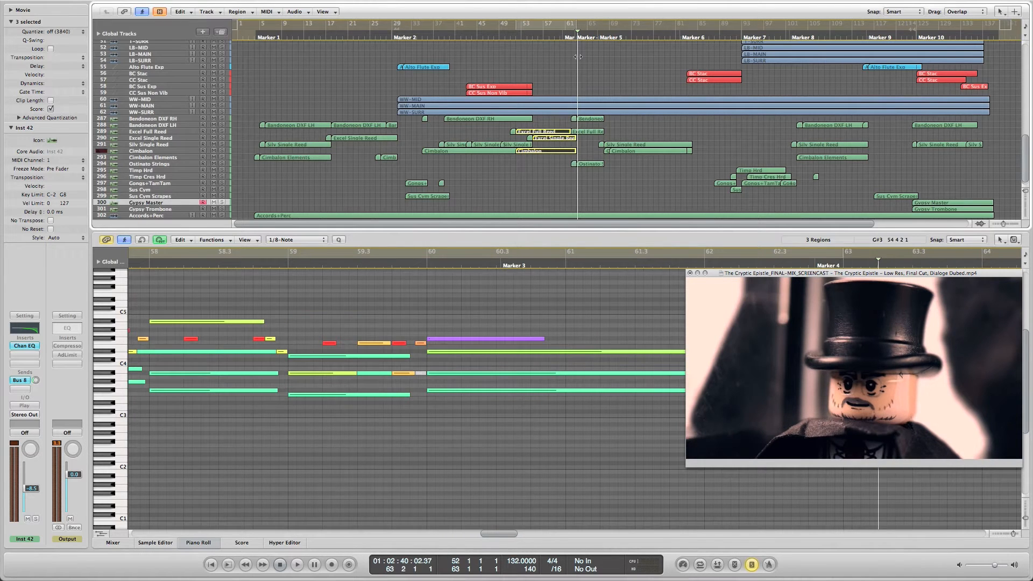
left_click_drag(577, 56, 562, 58)
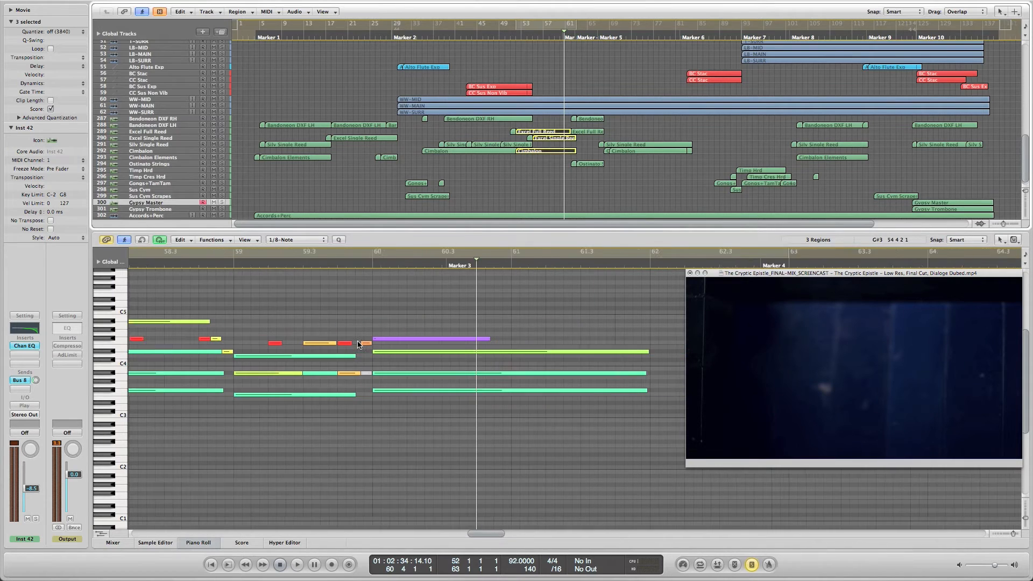
scroll(358, 344, "left", 10)
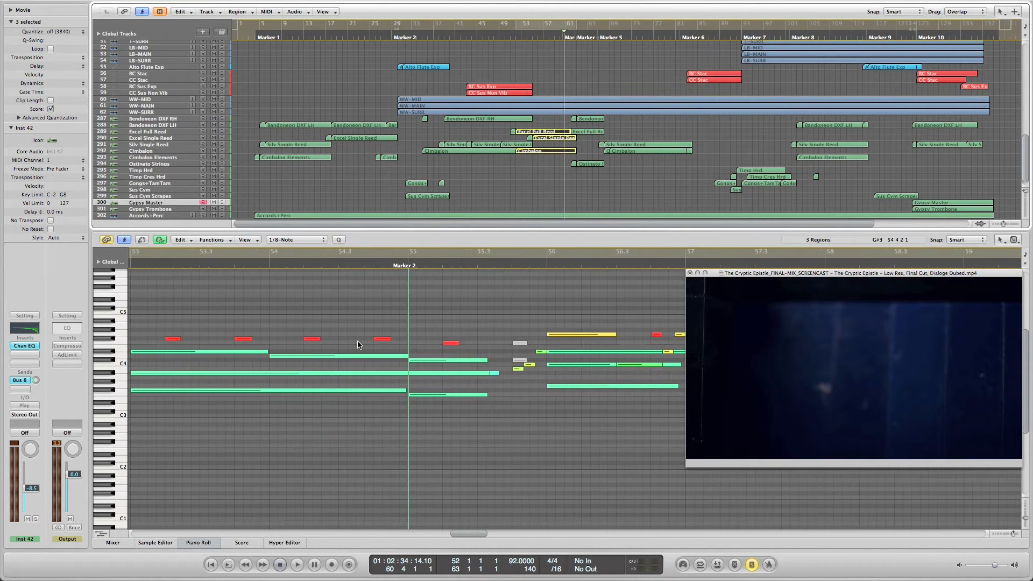
scroll(403, 342, "right", 5)
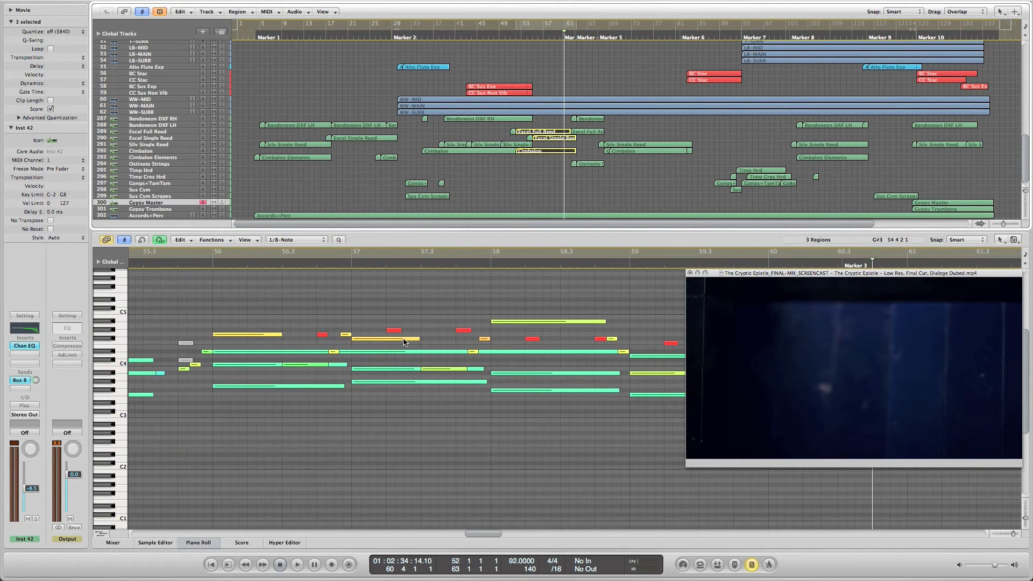
scroll(404, 342, "right", 2)
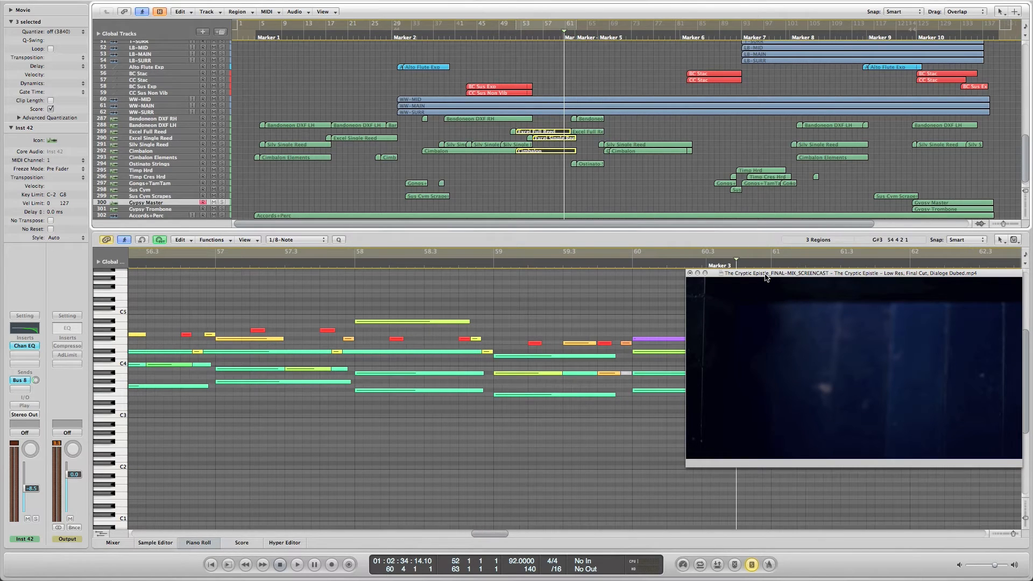
- Move the movie window up over the arrangement to uncover the note editor, and review the reed and Cimbalom notes from bar 55 to 62
left_click_drag(767, 274, 755, 40)
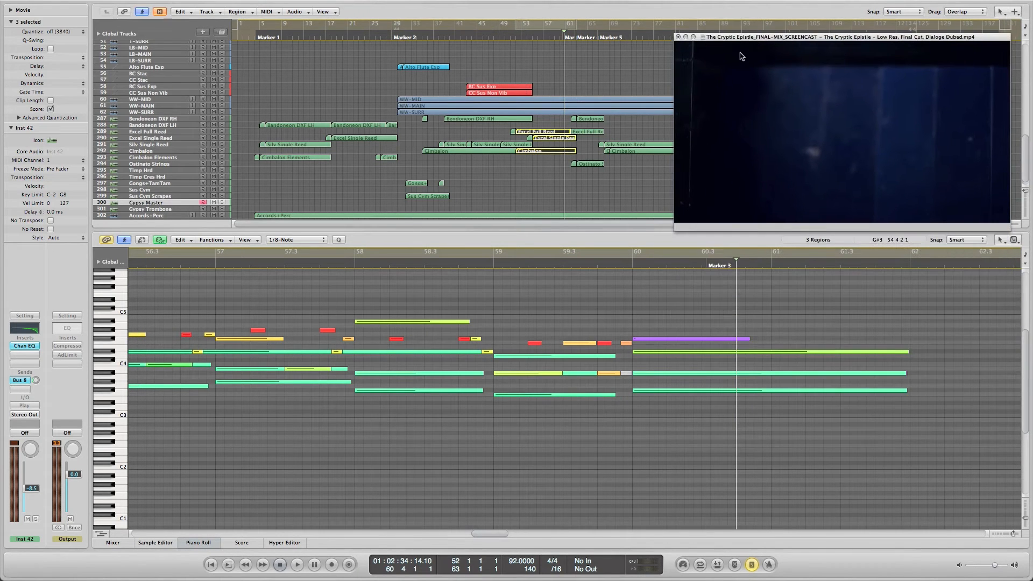
scroll(538, 323, "left", 3)
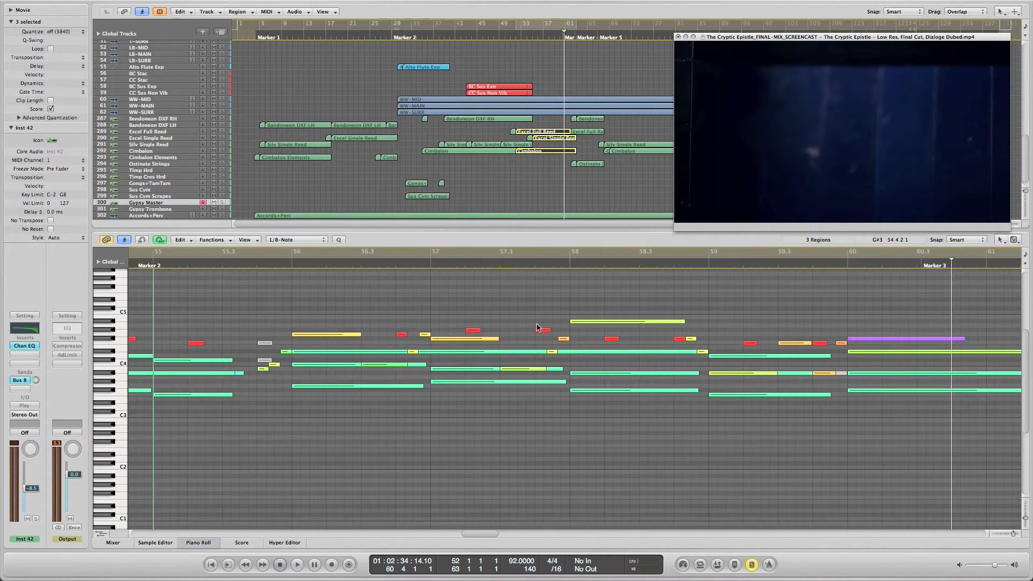
scroll(537, 327, "right", 3)
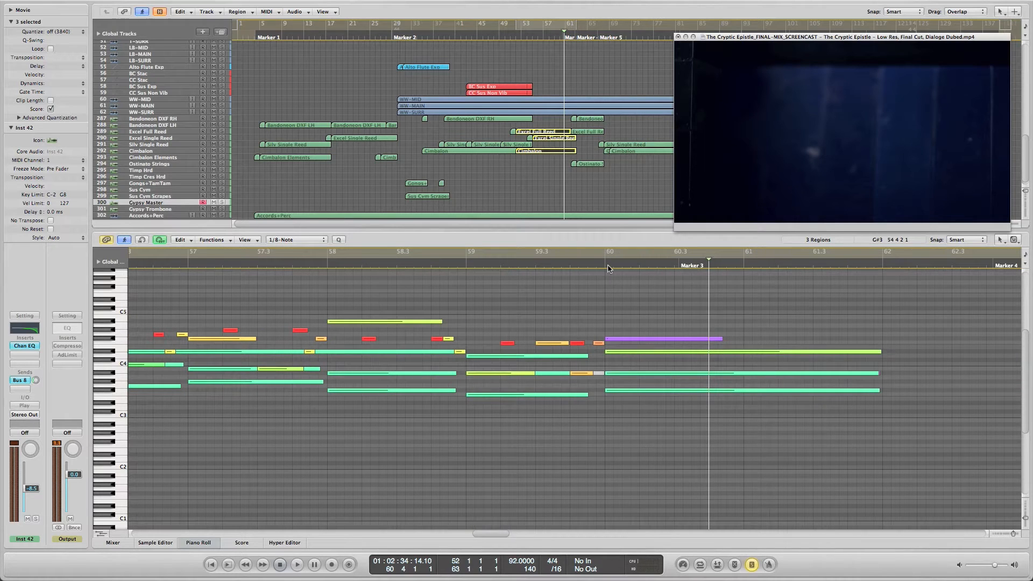
- Check the picture at the start of bar 60, then place the playhead just before bar 56 where the reed melody begins
left_click(606, 264)
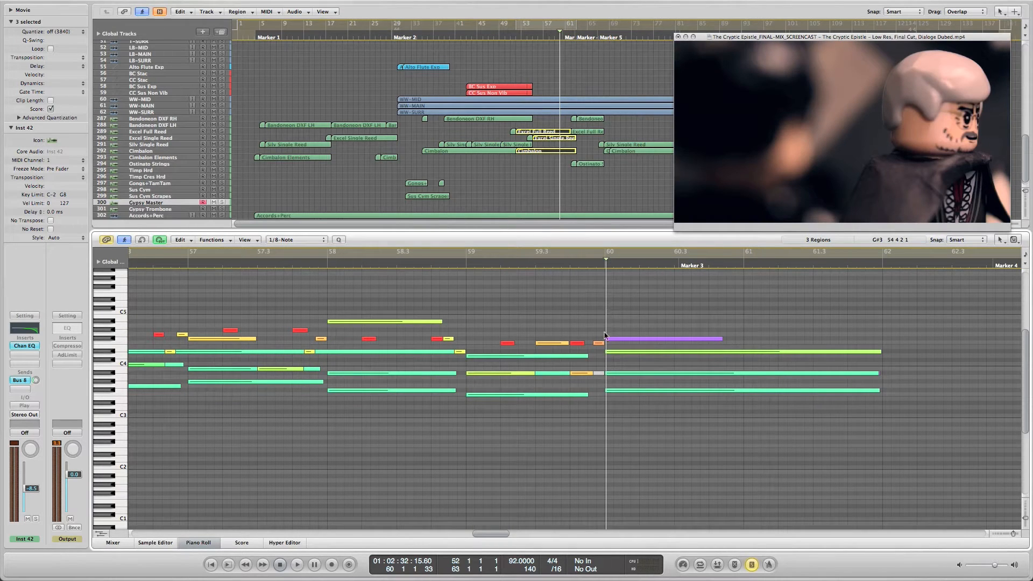
scroll(746, 378, "left", 3)
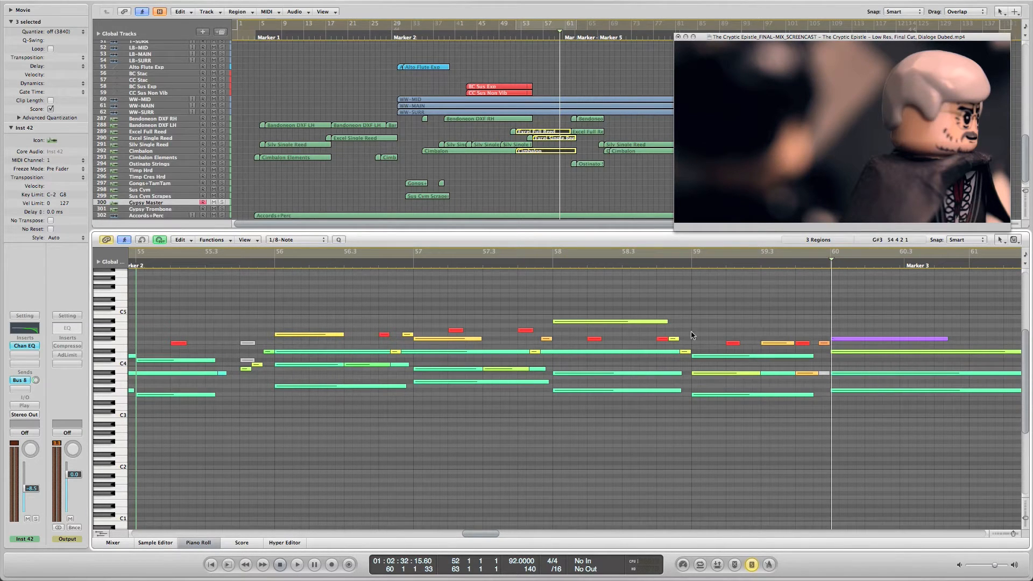
left_click(266, 265)
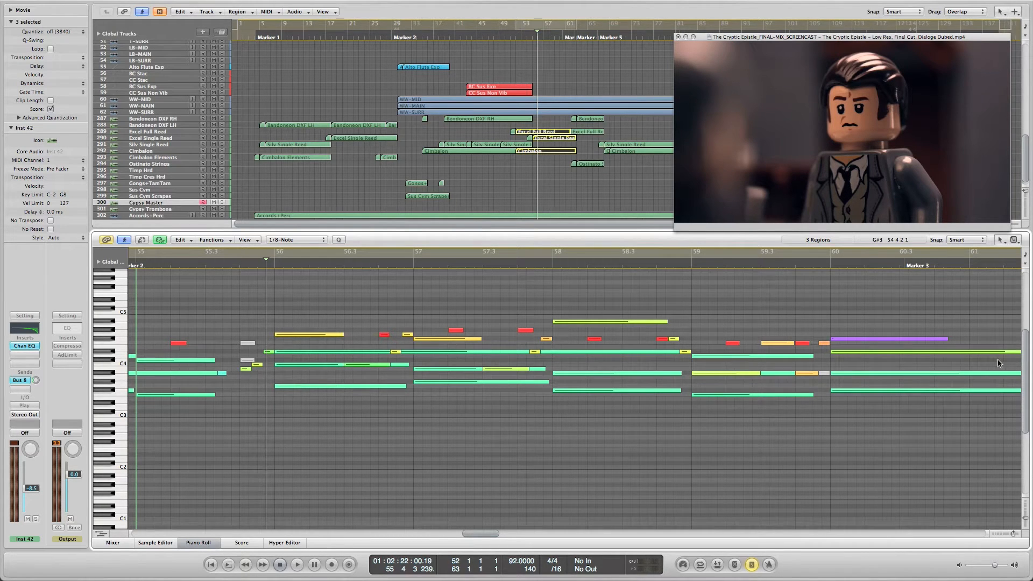
- Review the reed and Cimbalon notes up to bar 62, then place the playhead at the start of bar 53
scroll(856, 319, "right", 5)
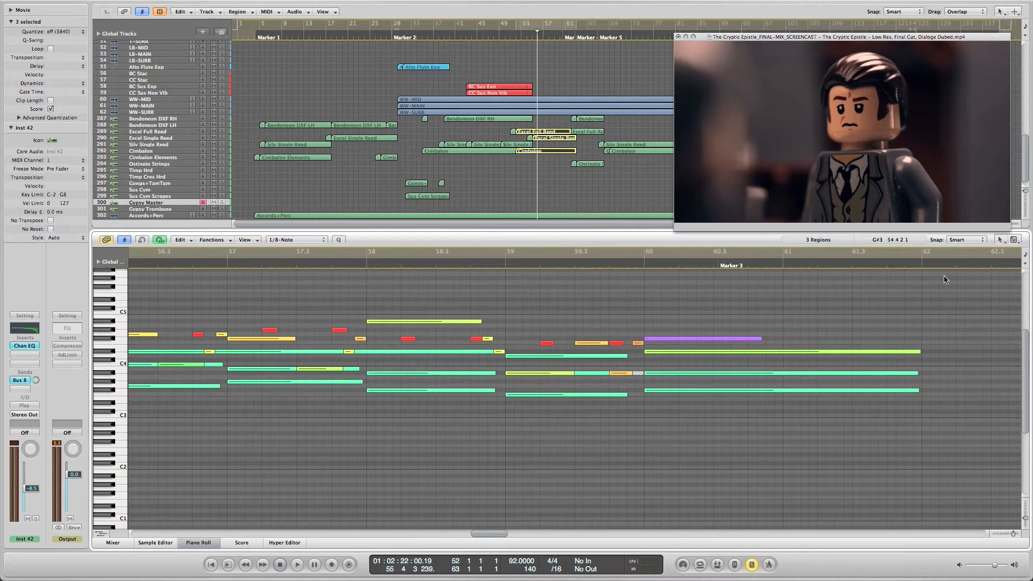
scroll(815, 355, "left", 15)
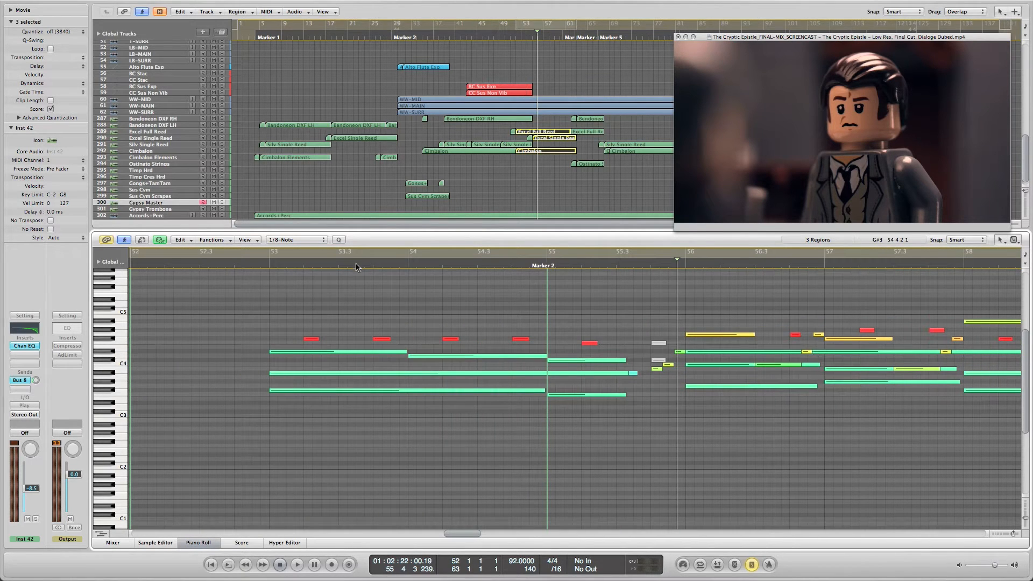
left_click(263, 264)
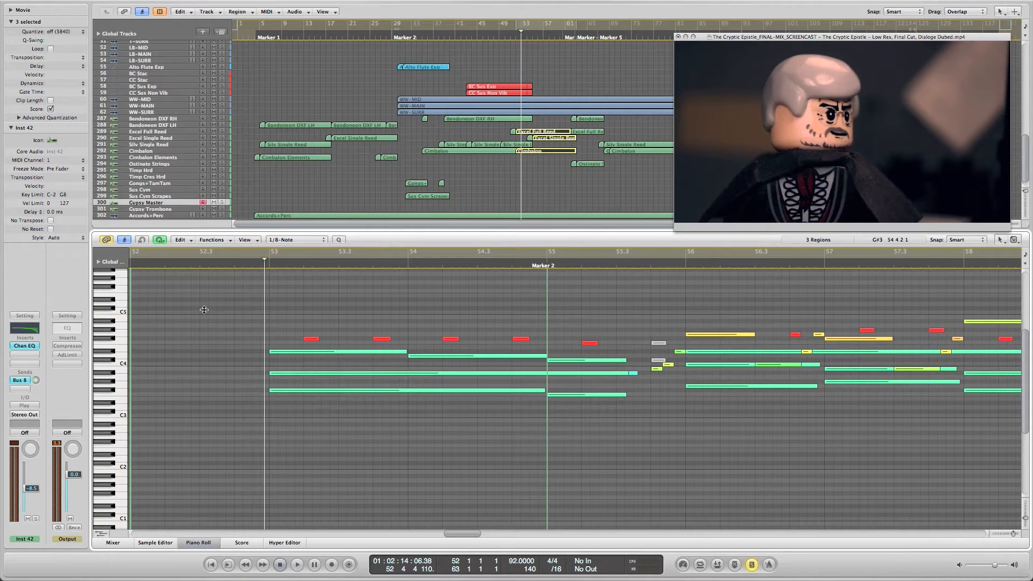
mouse_move(263, 287)
left_mouse_down()
mouse_move(132, 290)
mouse_move(270, 288)
left_mouse_up()
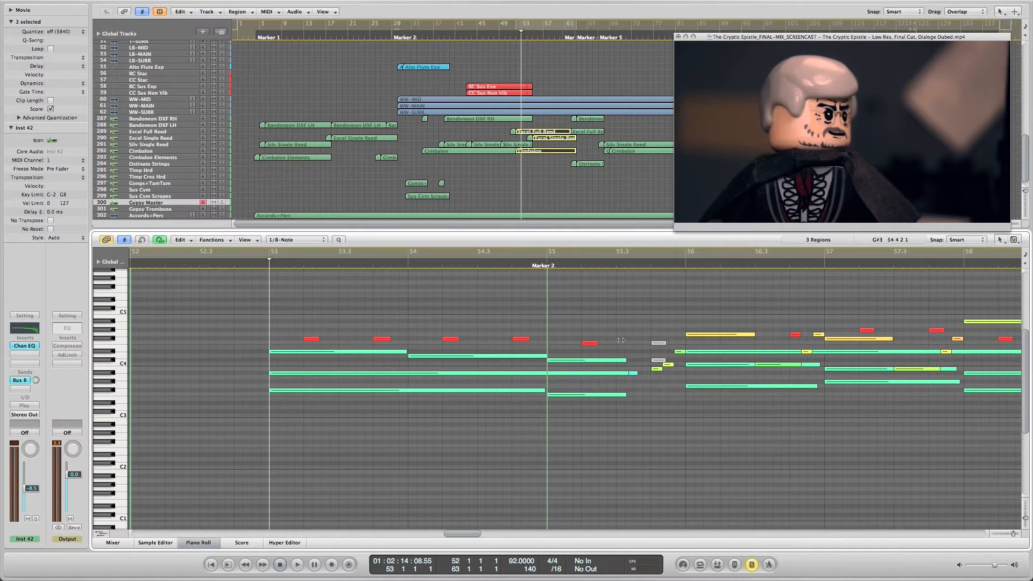
scroll(620, 340, "right", 3)
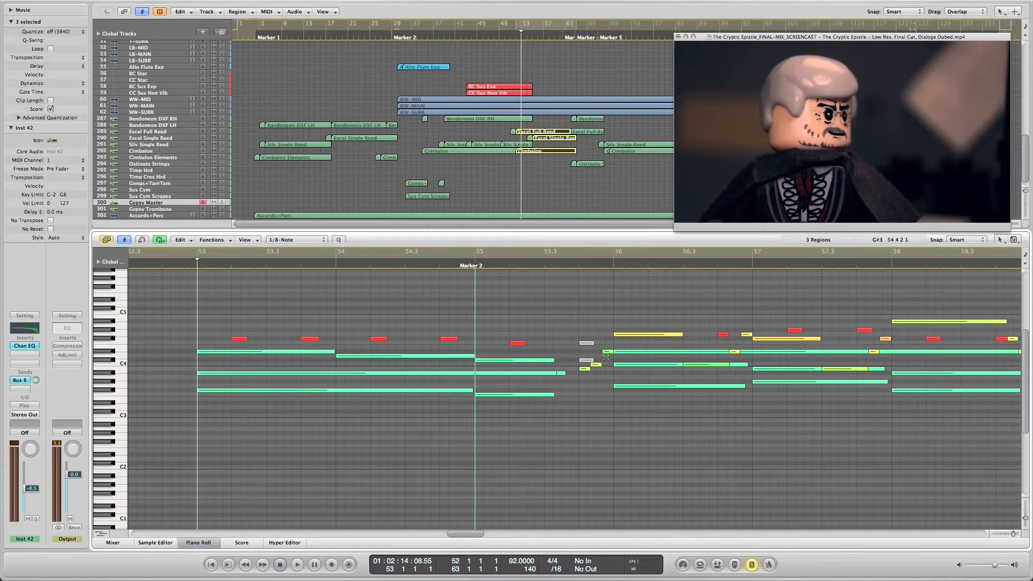
- Place the playhead just before the reed pickup into bar 56 and audition the three Cimbalon chord notes at bar 56
left_click(579, 265)
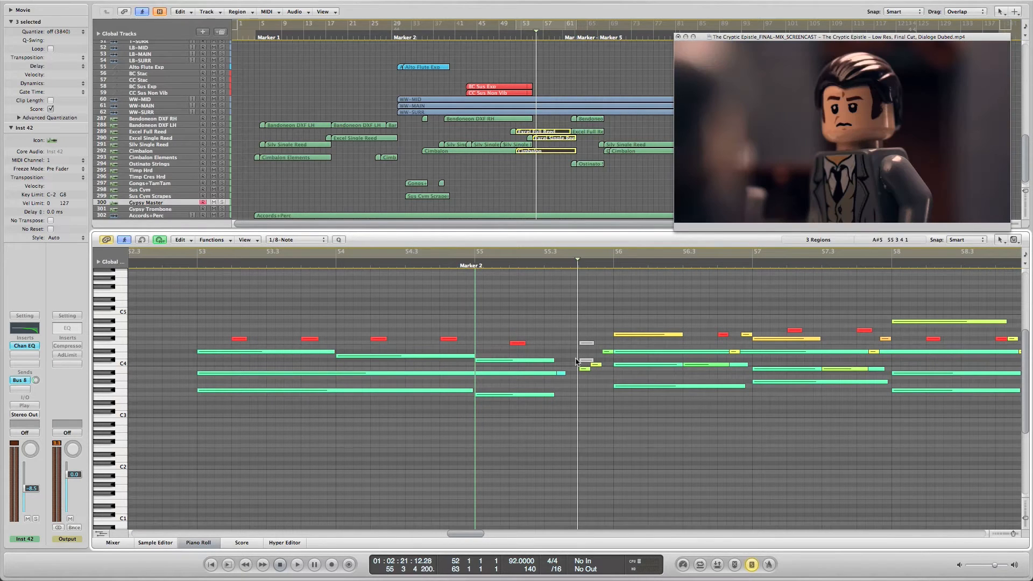
left_click(639, 387)
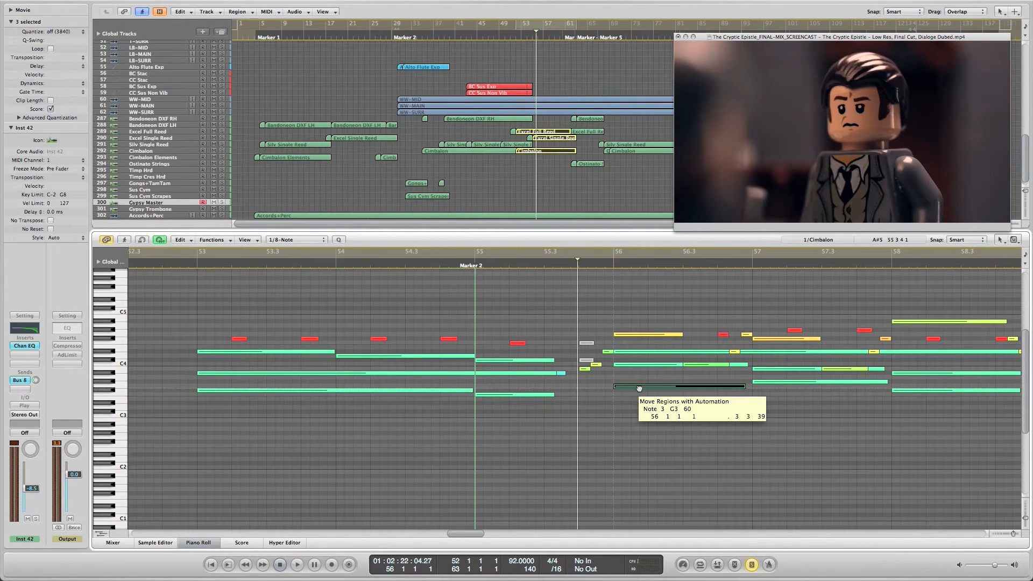
left_click(636, 365)
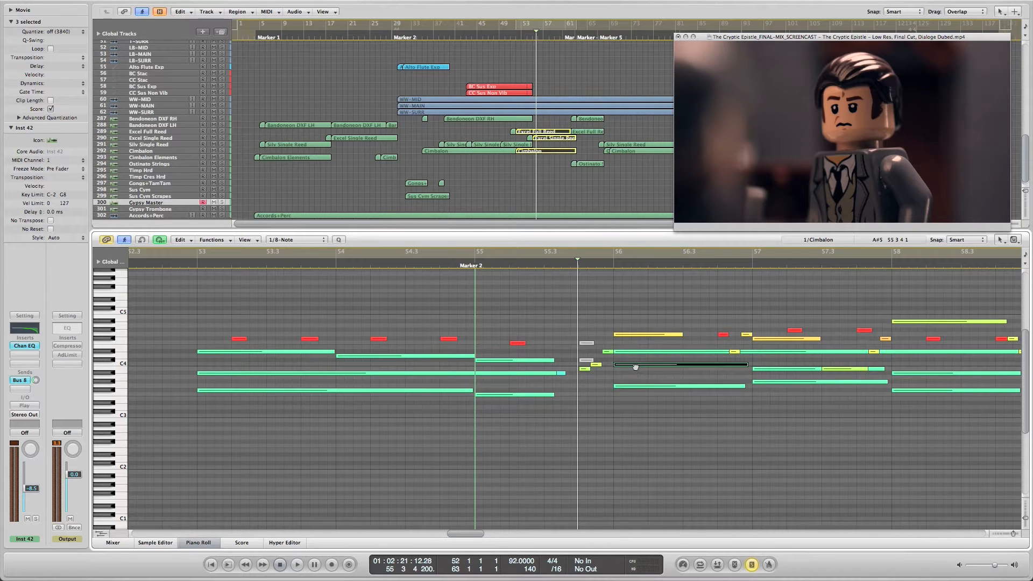
left_click(635, 352)
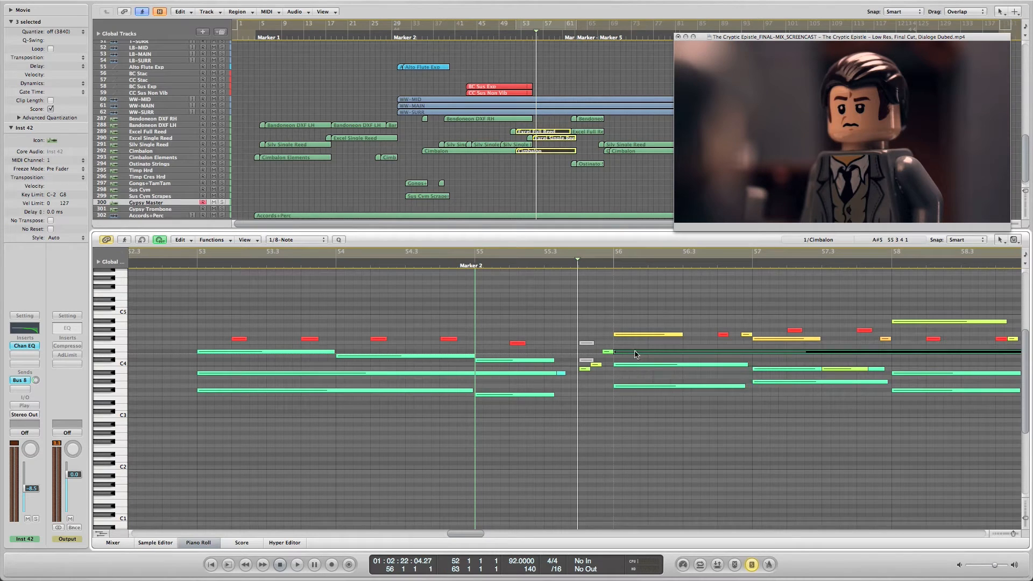
- Audition the low, middle and upper Cimbalon notes of the chord sounding at bar 55
left_click(514, 396)
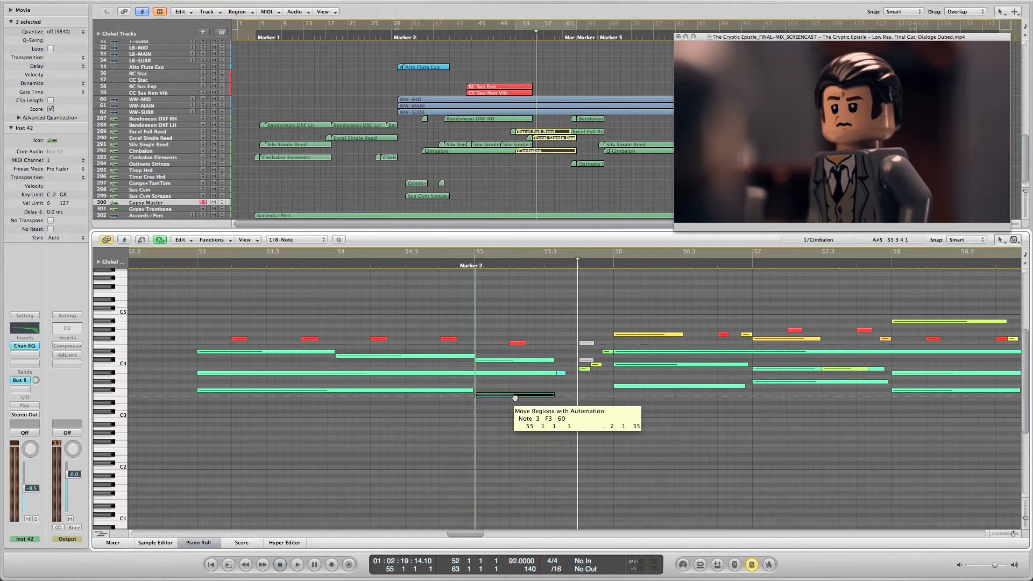
left_click(515, 373)
left_click(514, 375)
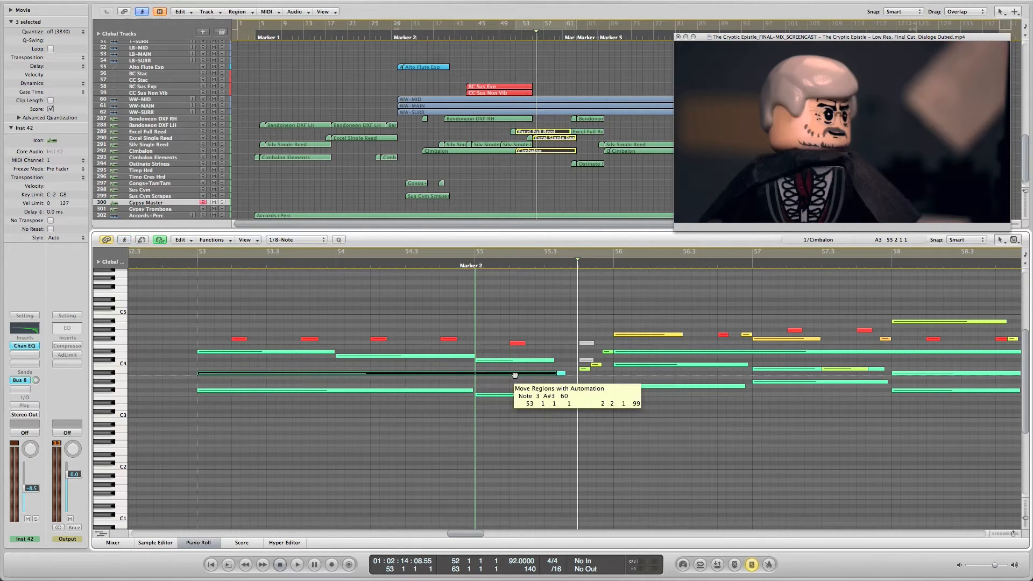
left_click(511, 366)
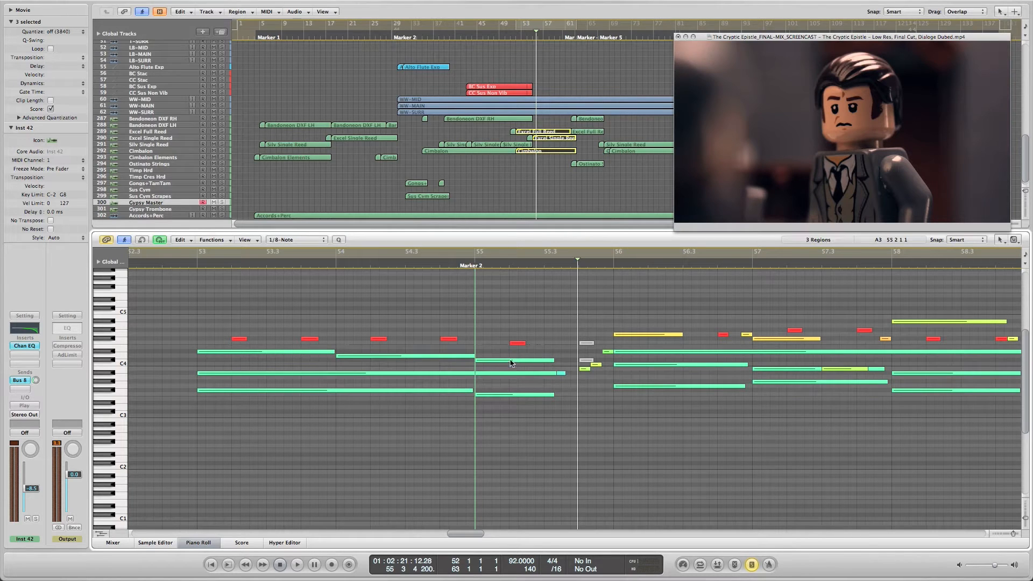
left_click(511, 361)
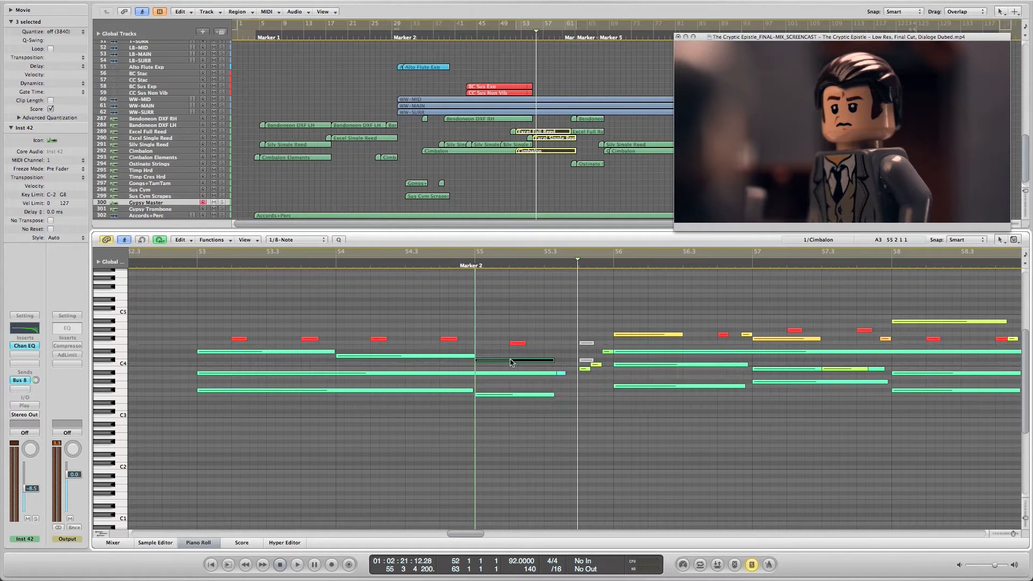
- Move the playhead from just before bar 55 to the start of bar 56 and compare the chord change with the picture
left_click(471, 265)
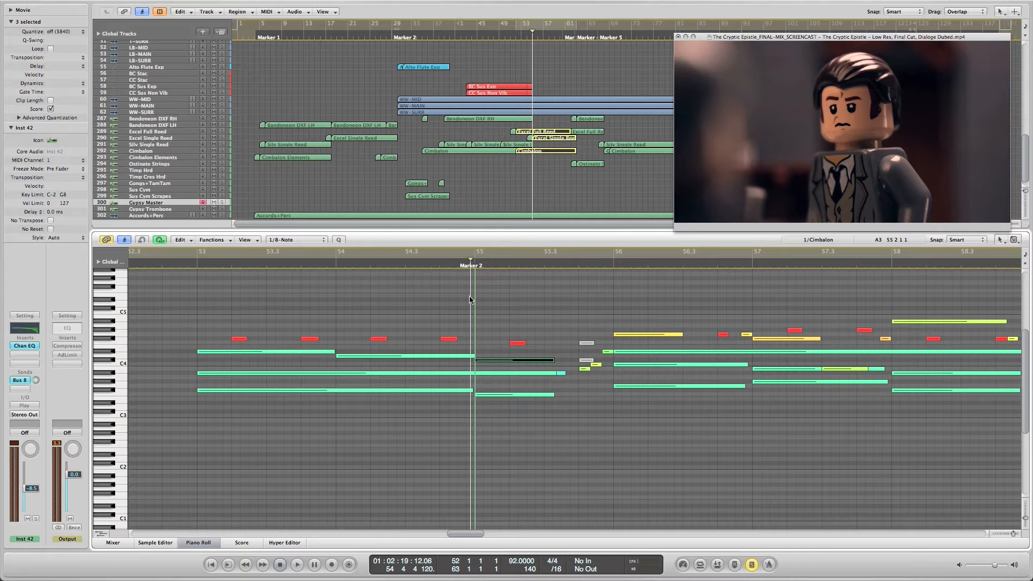
left_click_drag(471, 297, 619, 301)
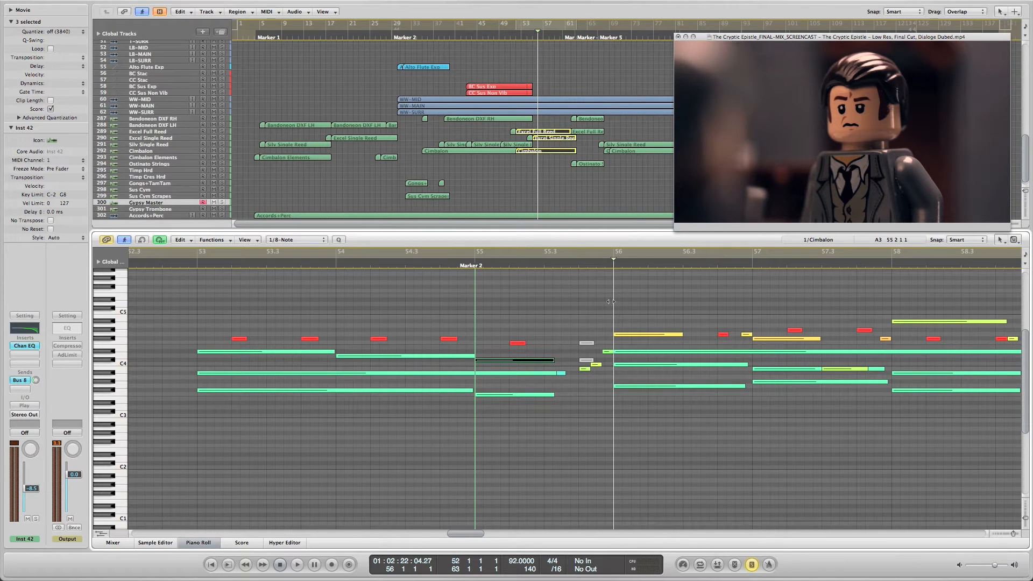
left_click_drag(611, 302, 615, 297)
mouse_move(613, 292)
left_mouse_down()
mouse_move(474, 300)
mouse_move(612, 303)
left_mouse_up()
- Look over the string, woodwind and reed tracks, then show only the notes of the Cimbalon region around bar 54
scroll(557, 156, "up", 20)
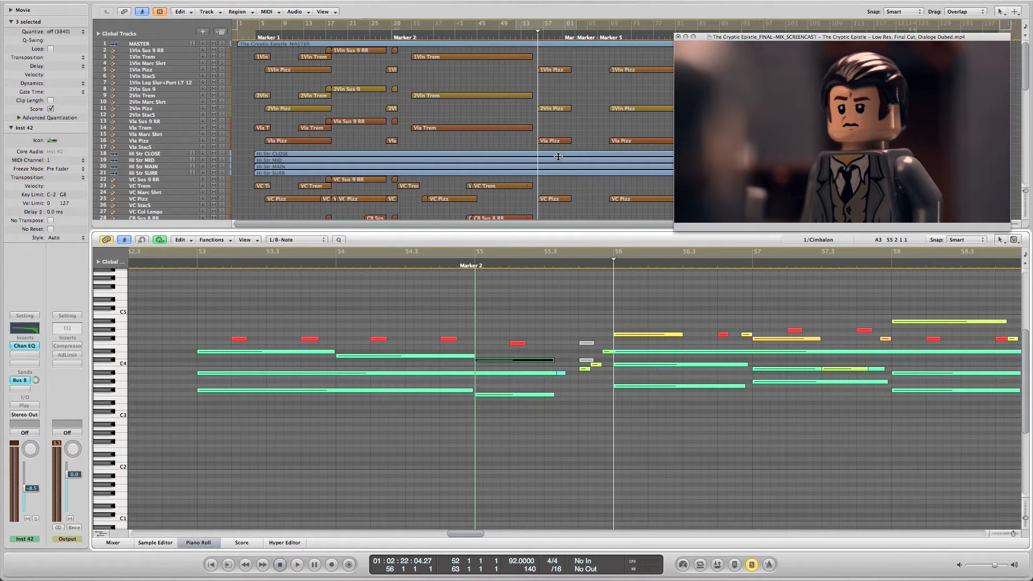
scroll(558, 156, "down", 4)
scroll(558, 156, "down", 5)
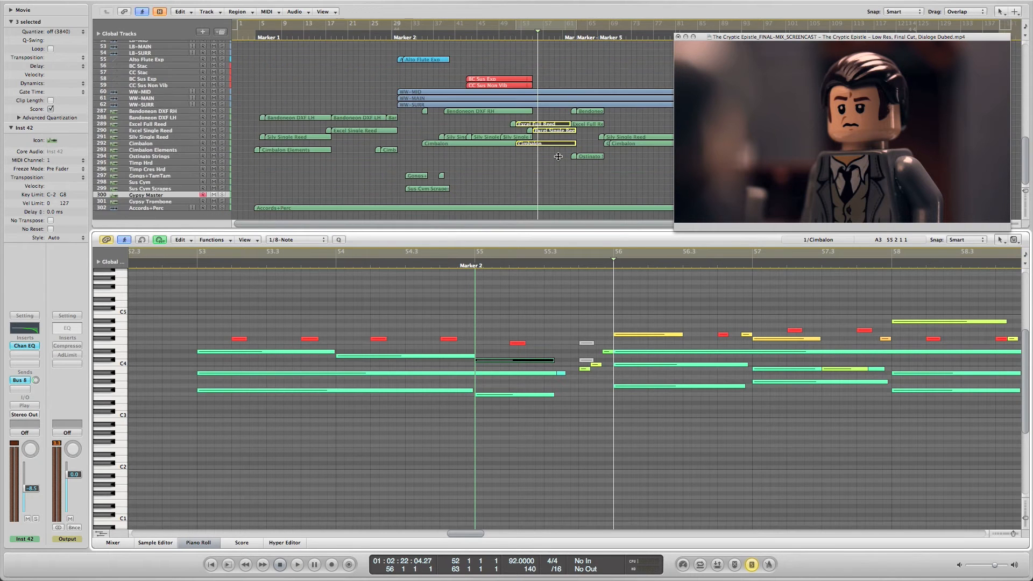
scroll(558, 156, "up", 9)
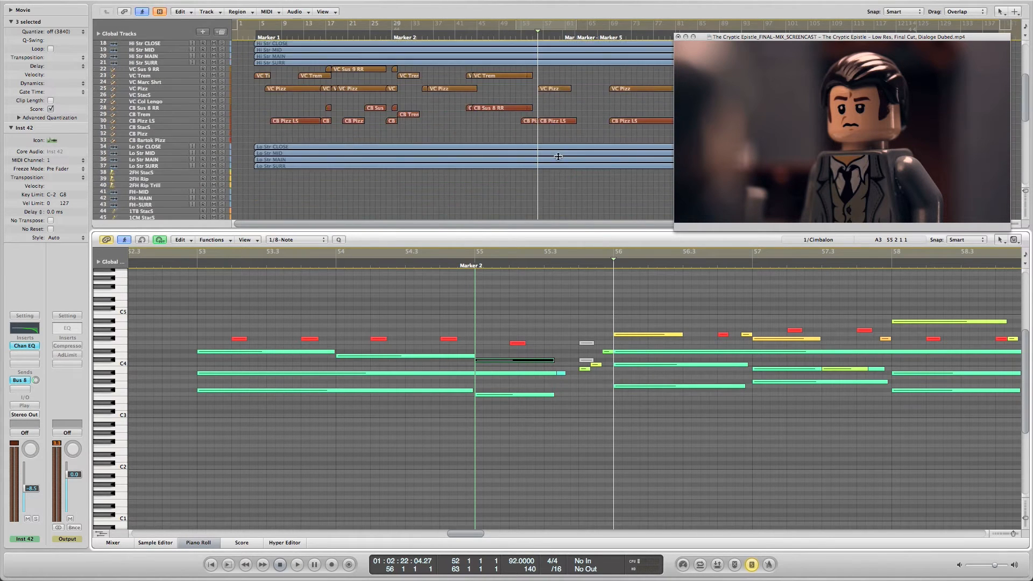
scroll(557, 157, "down", 10)
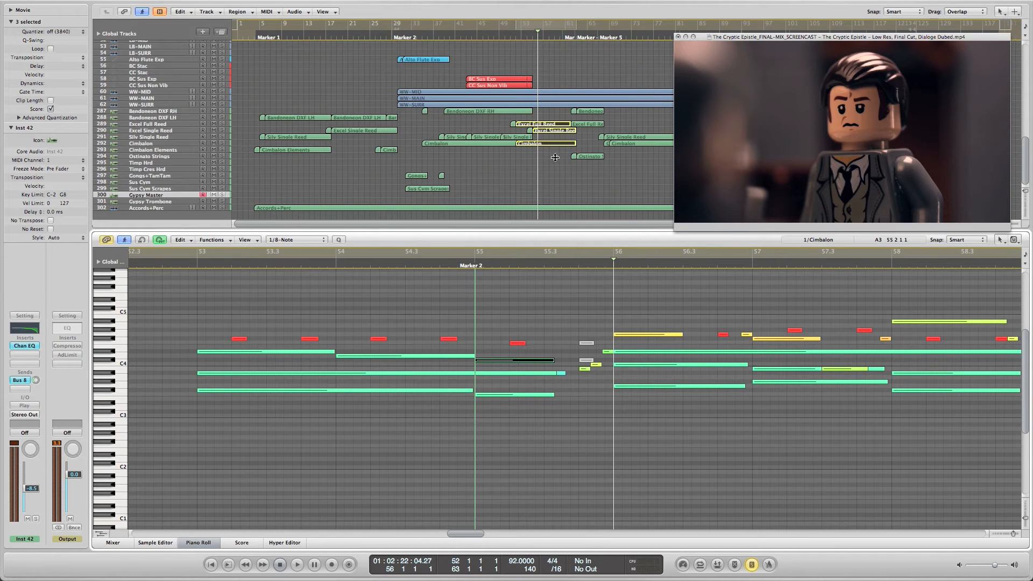
left_click(557, 157)
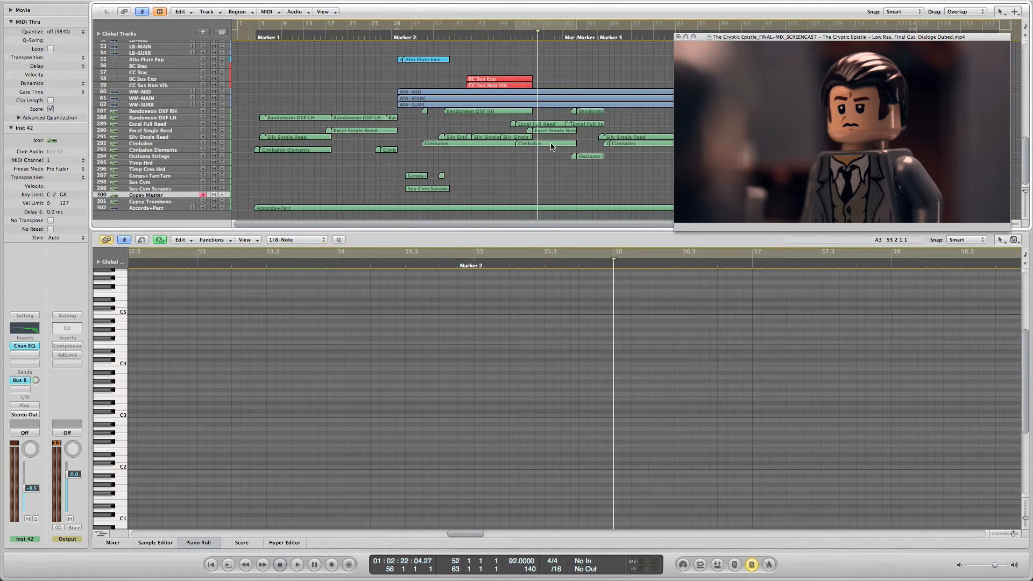
left_click(553, 143)
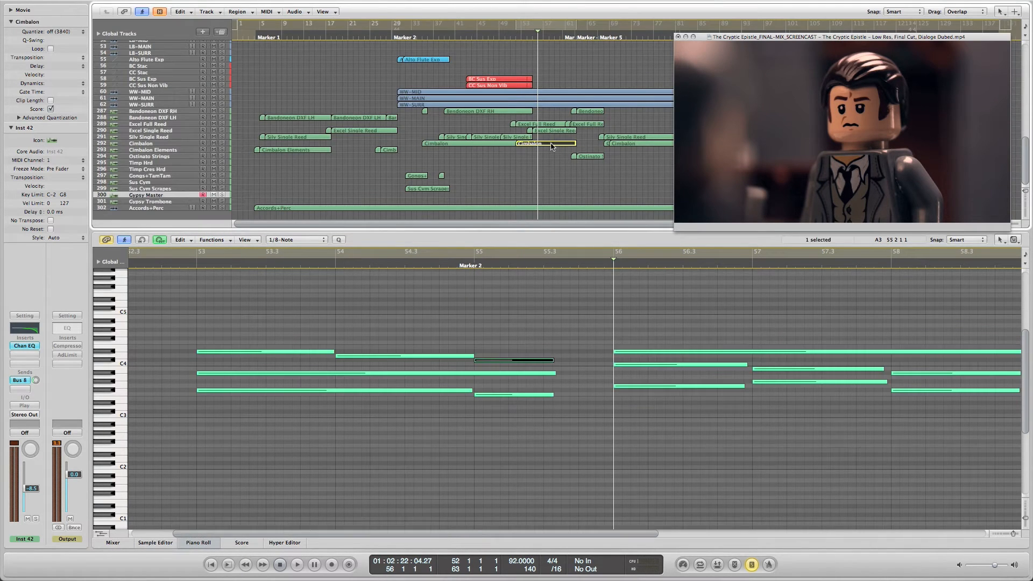
- Check the Cimbalon chord changes against the picture by stepping the playhead through bars 53, 55 and 56
left_click(192, 266)
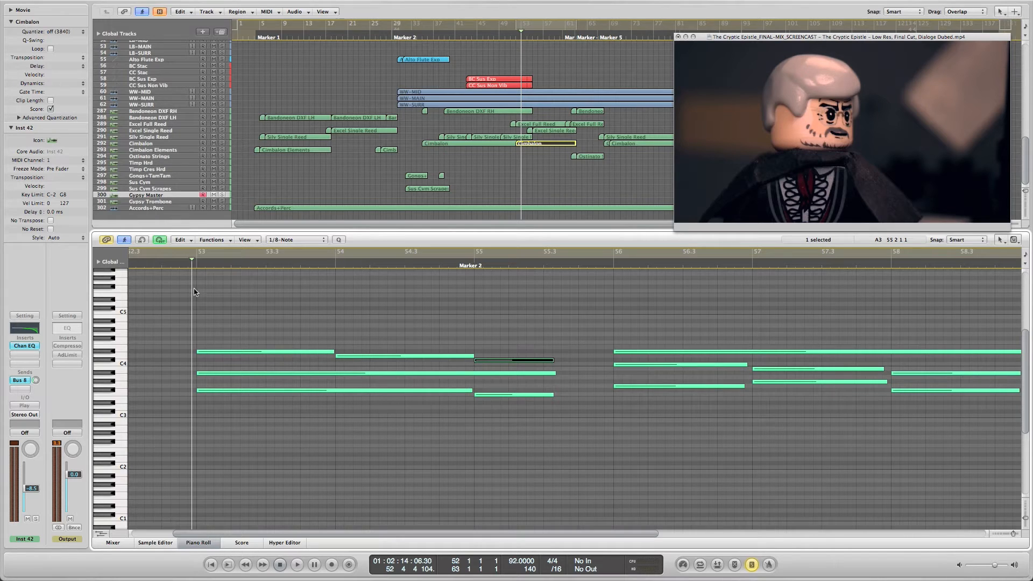
left_click_drag(192, 293, 477, 313)
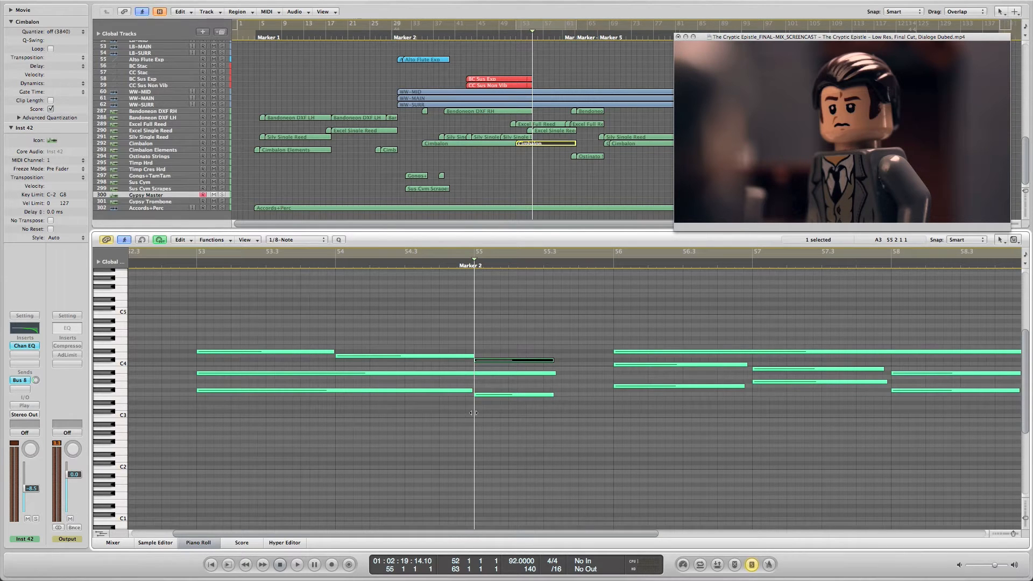
left_click_drag(476, 413, 613, 404)
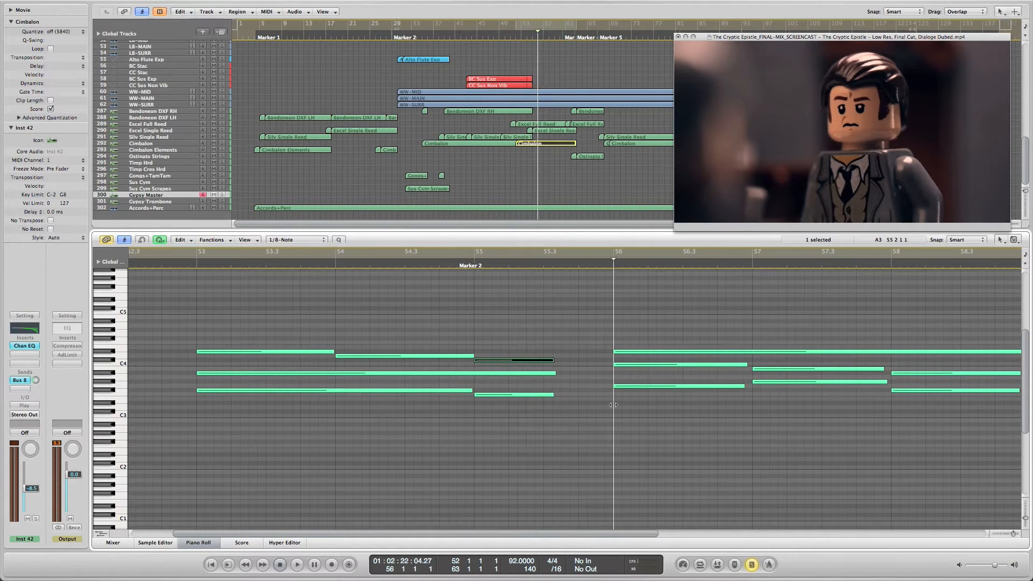
- Play the full arrangement from bar 61 up to Marker 6, then bring the playhead back to bar 61
scroll(532, 169, "up", 10)
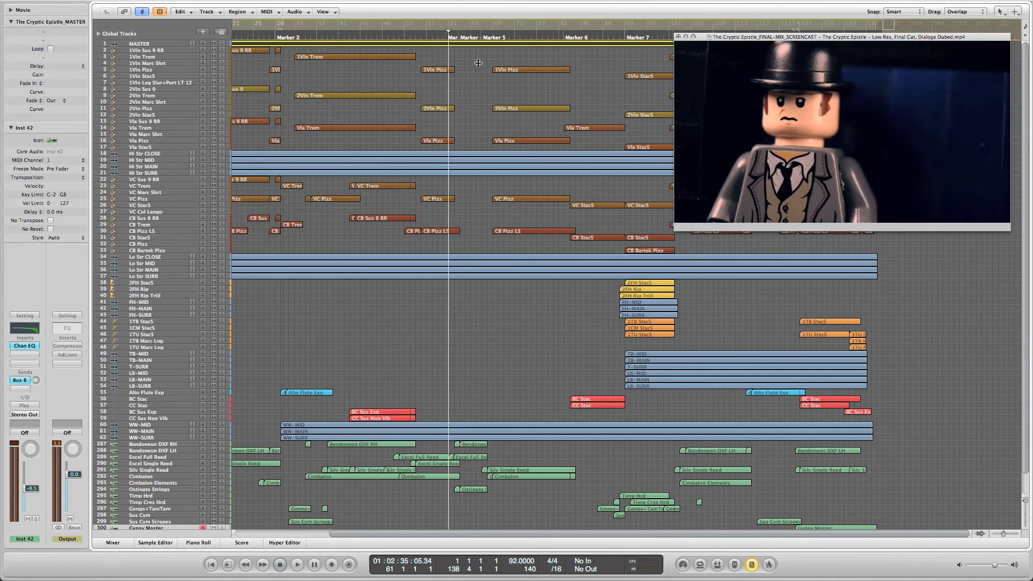
key("space")
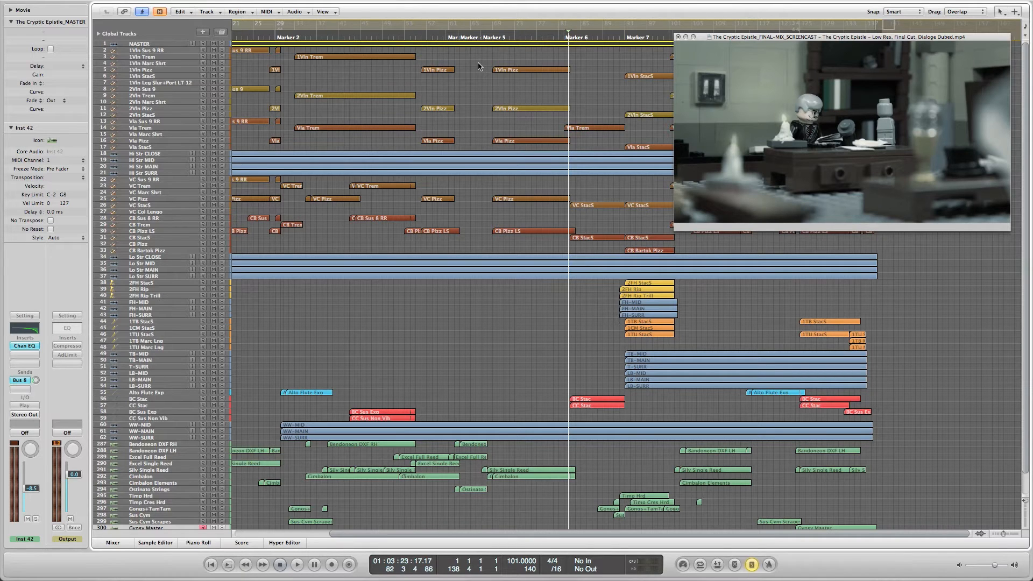
left_click(468, 36)
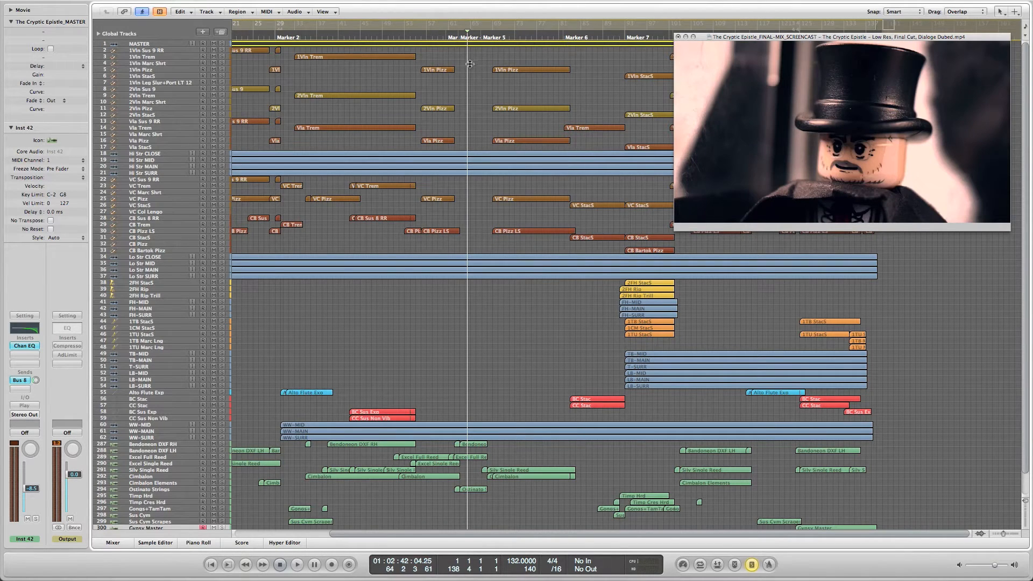
left_click_drag(466, 80, 451, 84)
- Open the Ostinato Strings region in the note editor and place the playhead at the start of bar 63
scroll(473, 99, "down", 2)
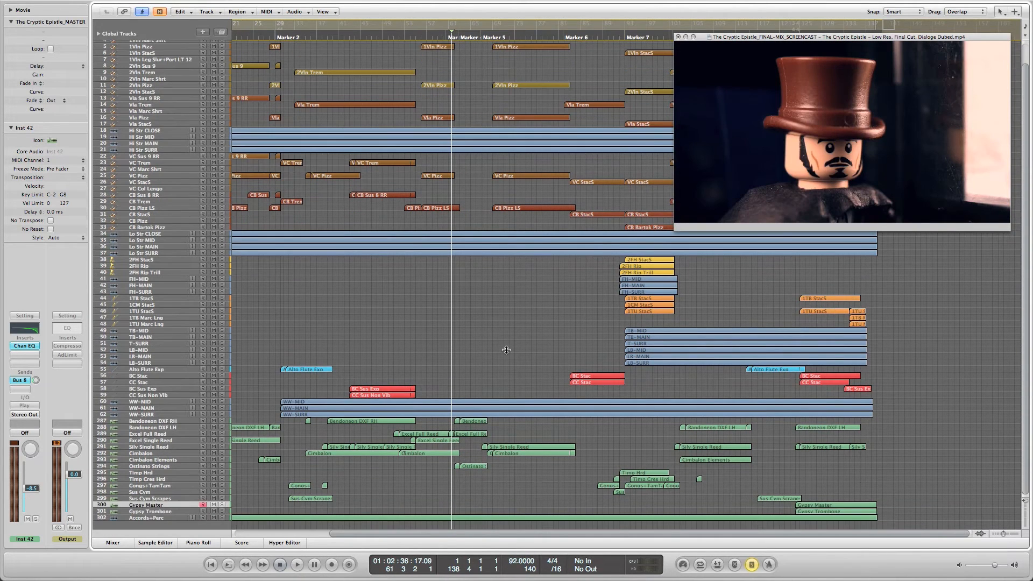
left_click(479, 485)
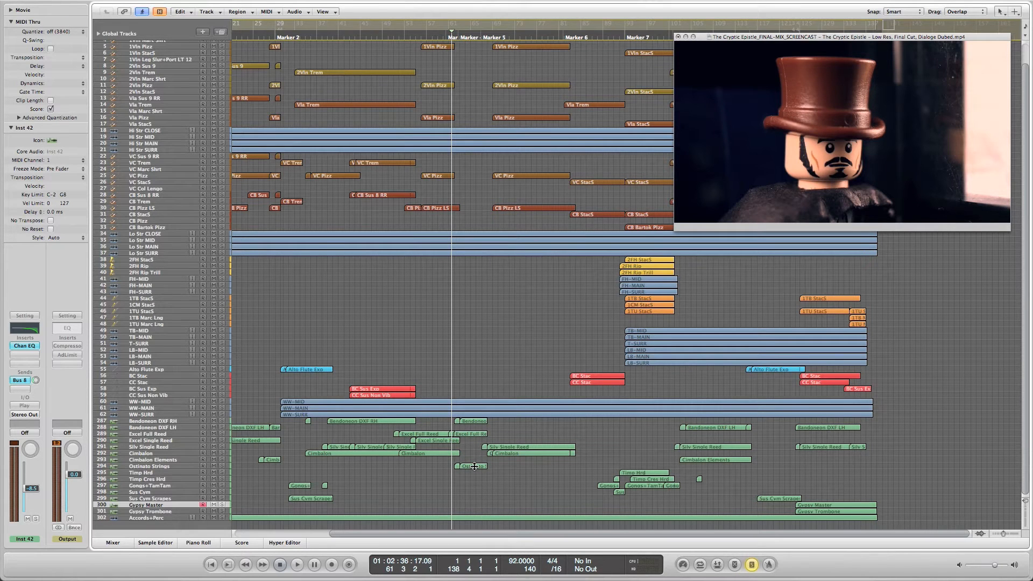
double_click(474, 466)
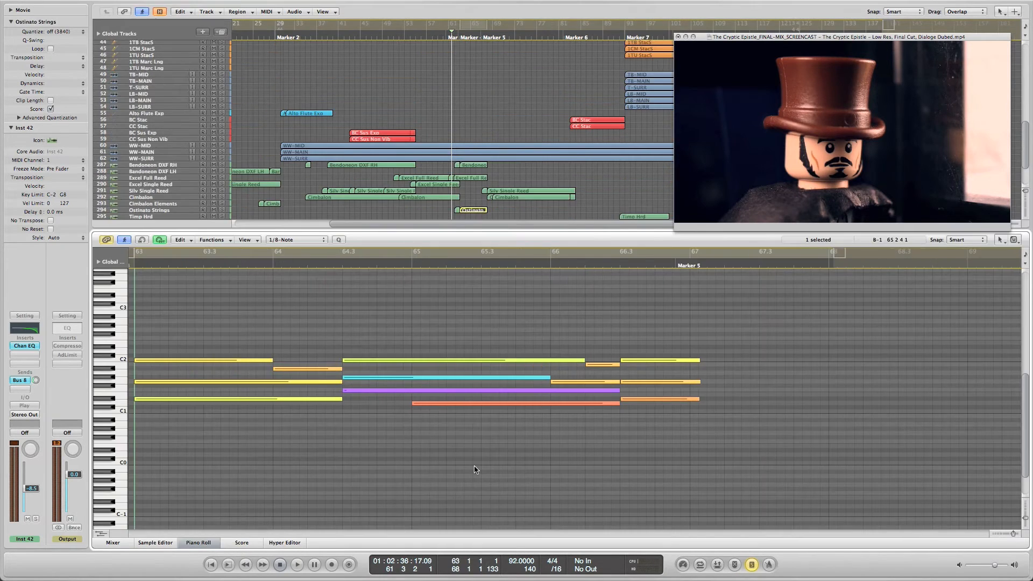
left_click(142, 262)
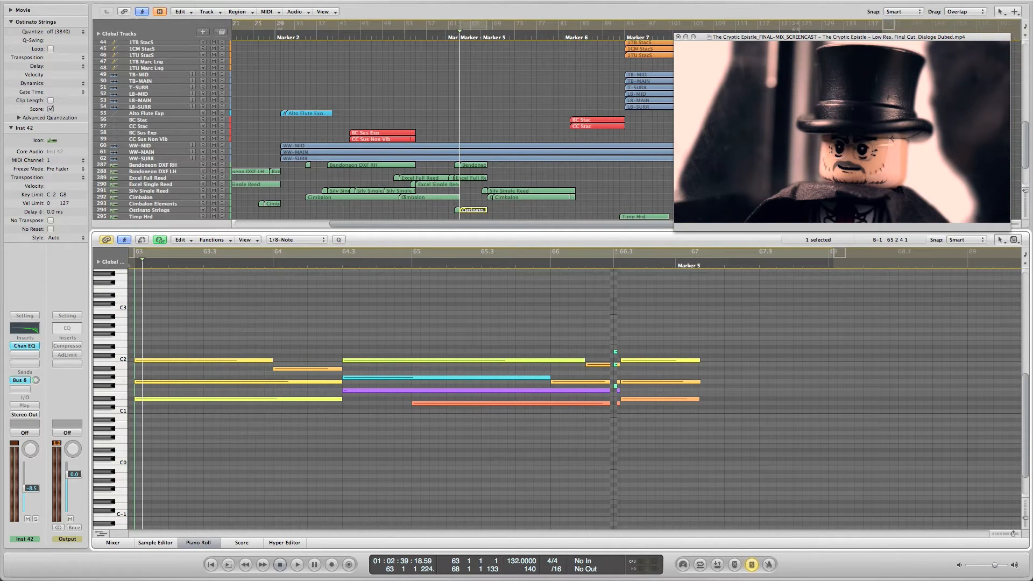
- Bring the Kontakt Ostinato Strings instrument into view, examine its treble and bass phrase settings, and clear its window away
key("v")
left_click_drag(71, 34, 589, 3)
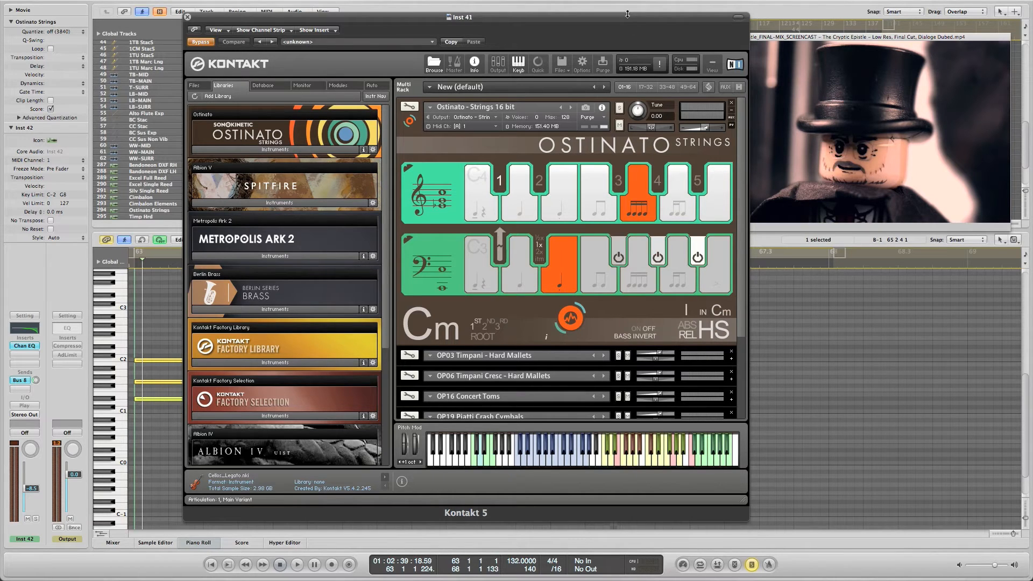
left_click_drag(627, 20, 690, 8)
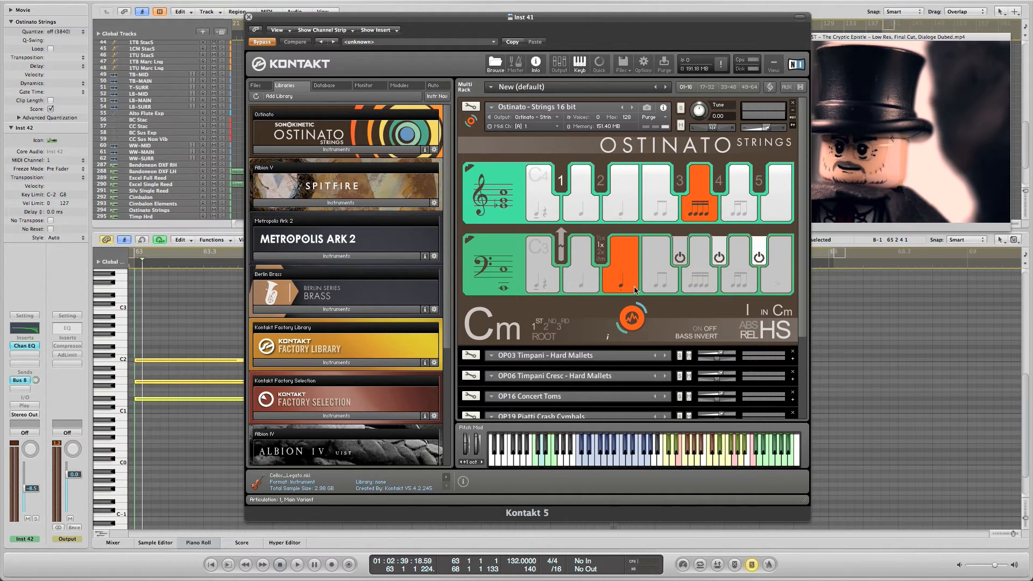
left_click_drag(297, 19, 0, 33)
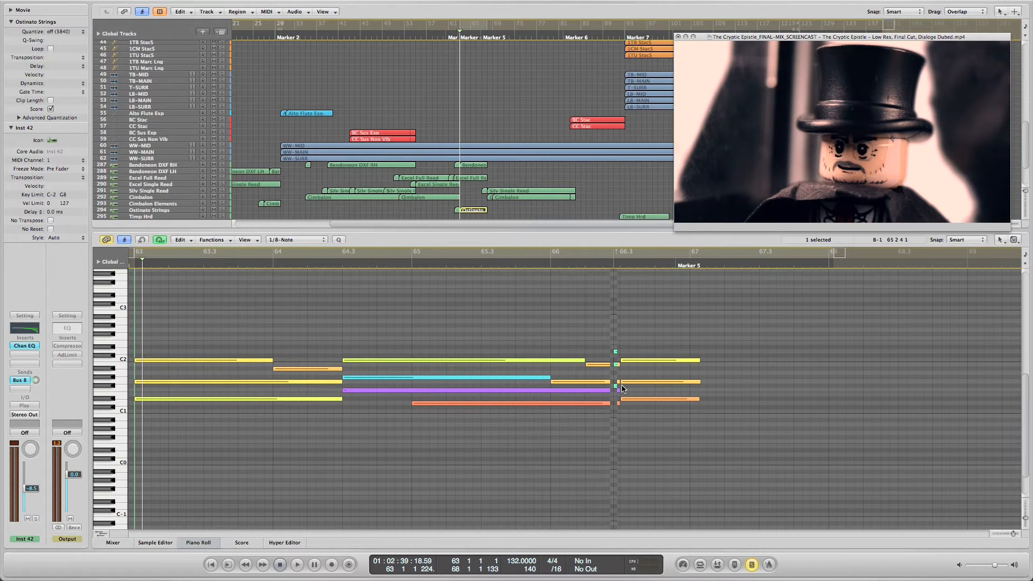
- Open the Excel Full Reed region at Marker 4 in the note editor, and move the playhead to Marker 5
left_click(472, 179)
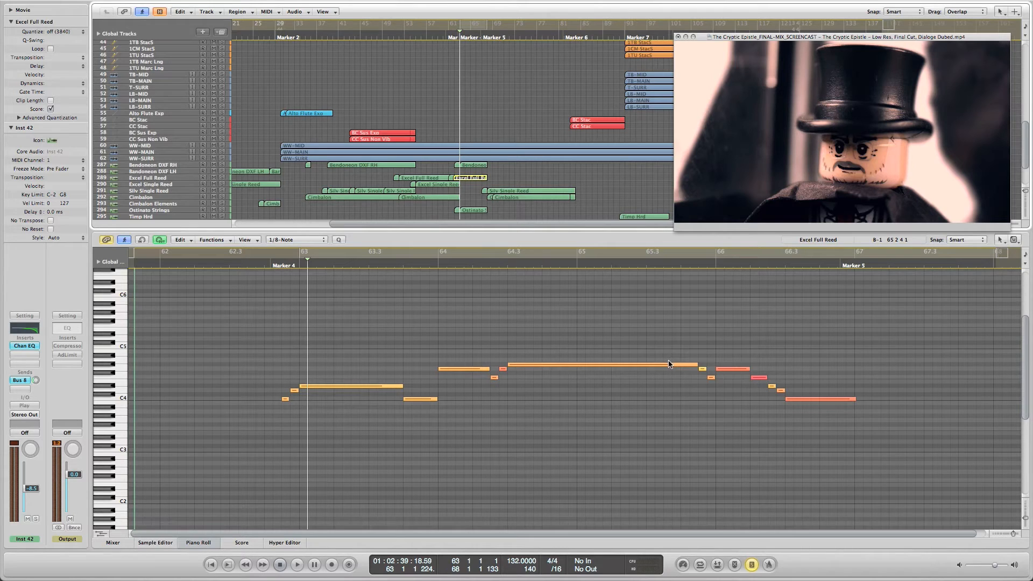
left_click(487, 37)
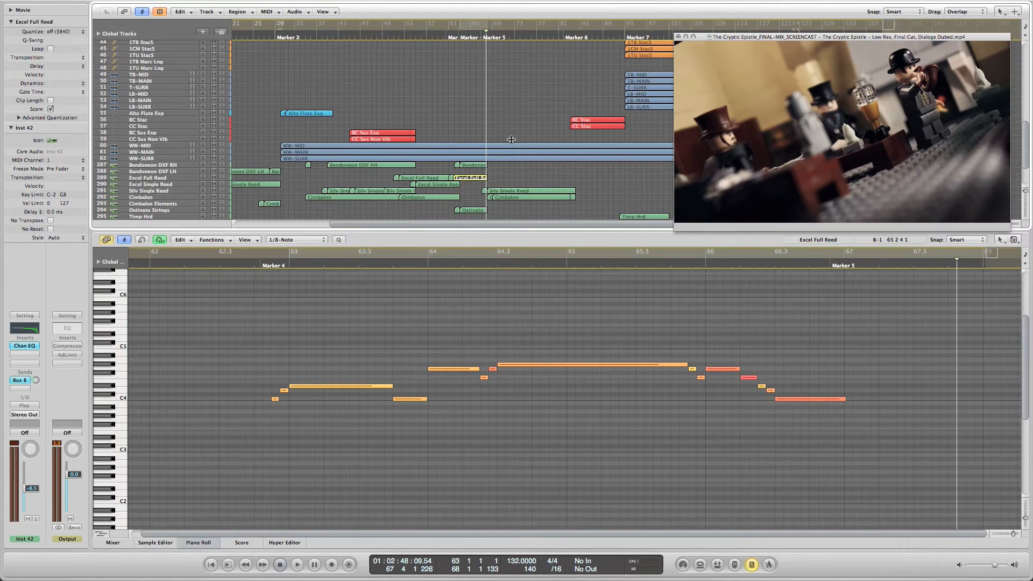
- Select the Silv Single Reed and Cimbalon regions at Marker 5 and set the locators around them, bars 68 to 84
scroll(511, 140, "up", 10)
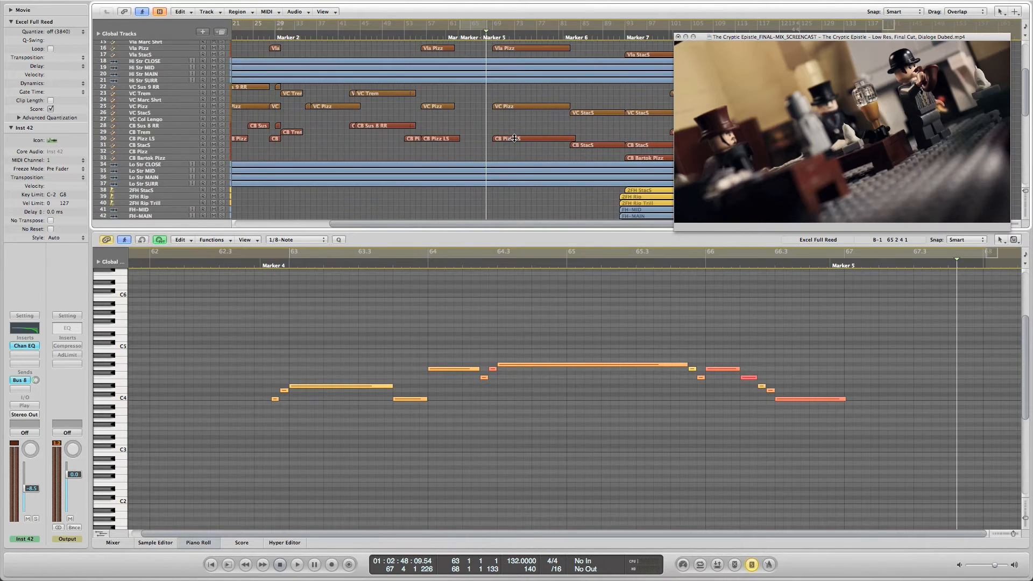
scroll(519, 141, "up", 5)
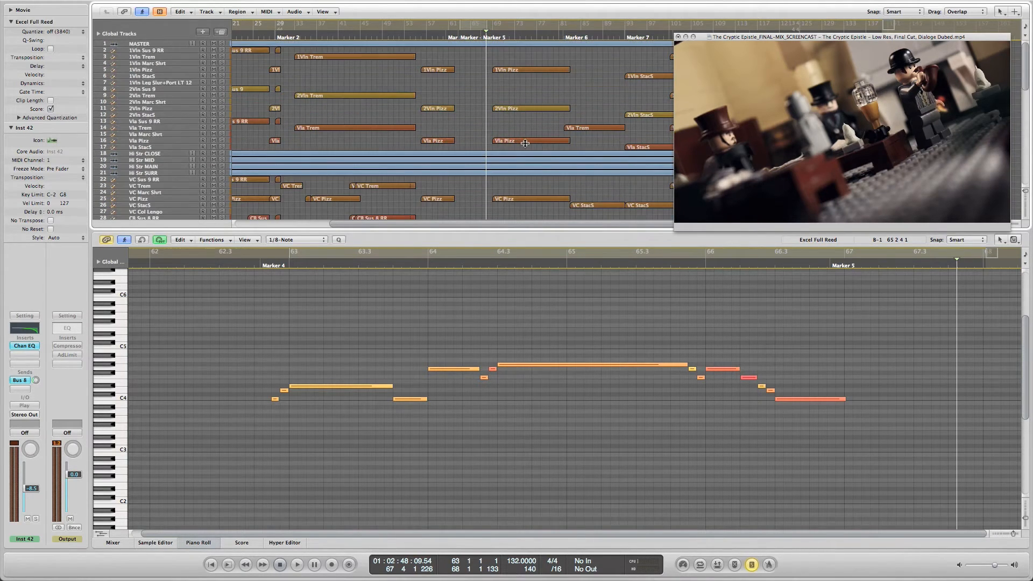
scroll(525, 143, "down", 10)
scroll(525, 143, "down", 3)
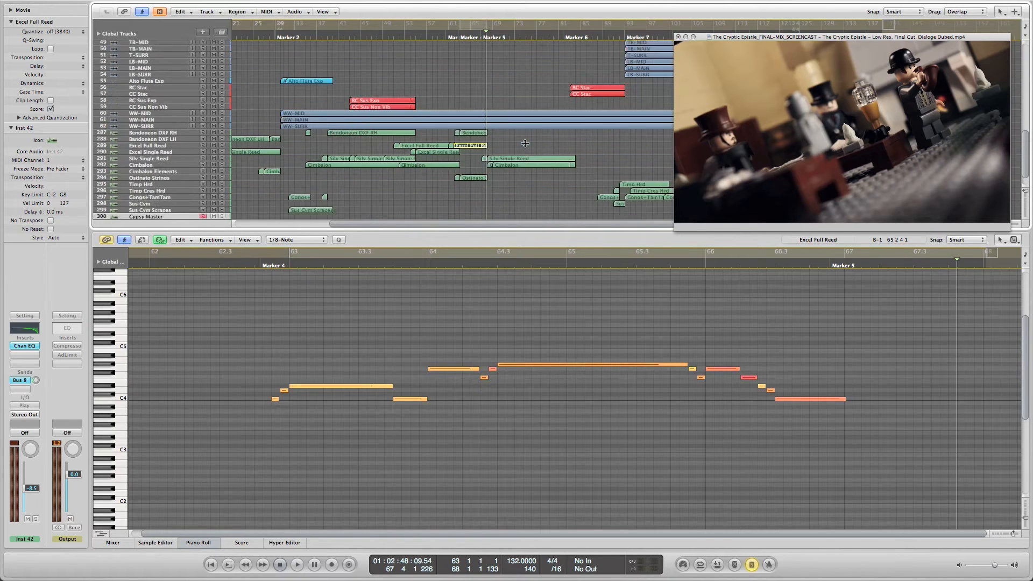
left_click_drag(525, 143, 525, 132)
key("u")
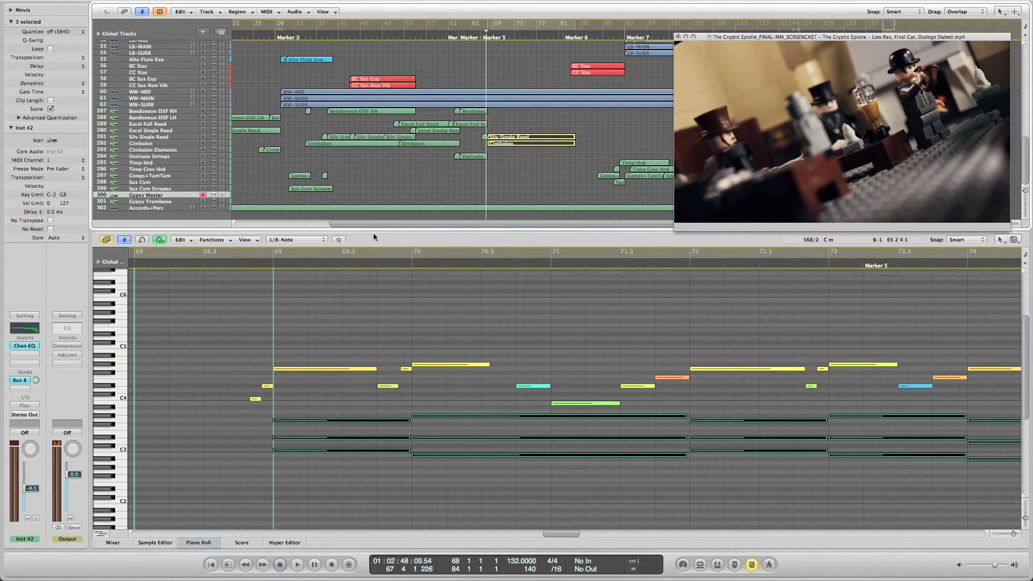
- Place the playhead in bar 68 and examine the Silv Single Reed melody over the Cimbalon chords through bar 78
left_click(234, 263)
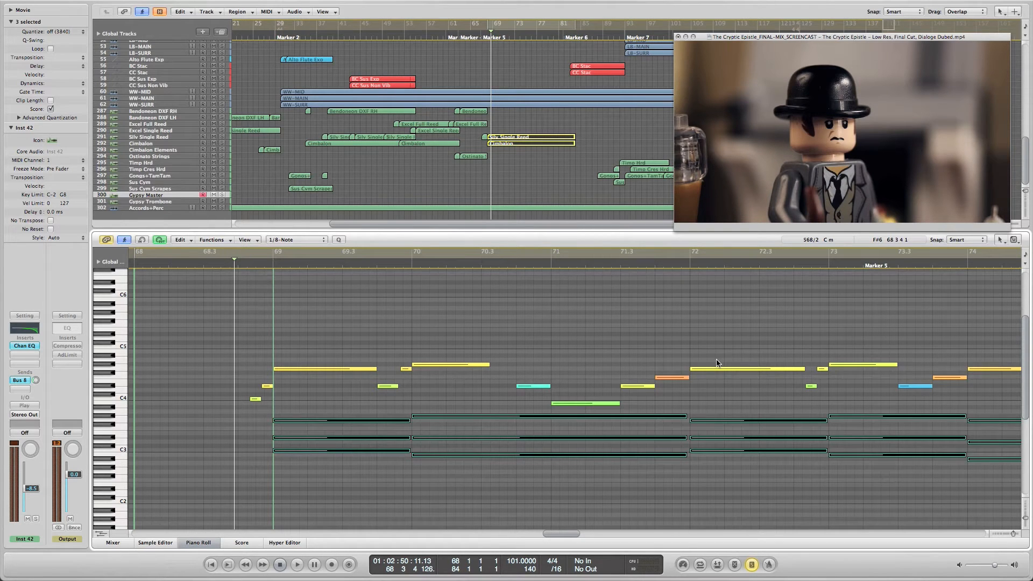
scroll(721, 363, "right", 10)
scroll(716, 361, "right", 8)
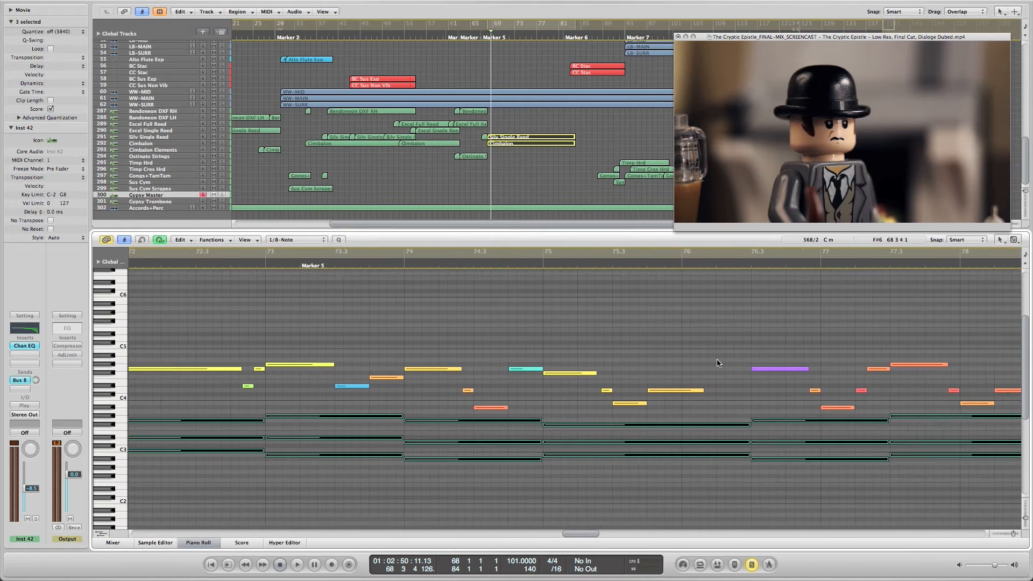
scroll(716, 360, "left", 11)
scroll(717, 363, "left", 8)
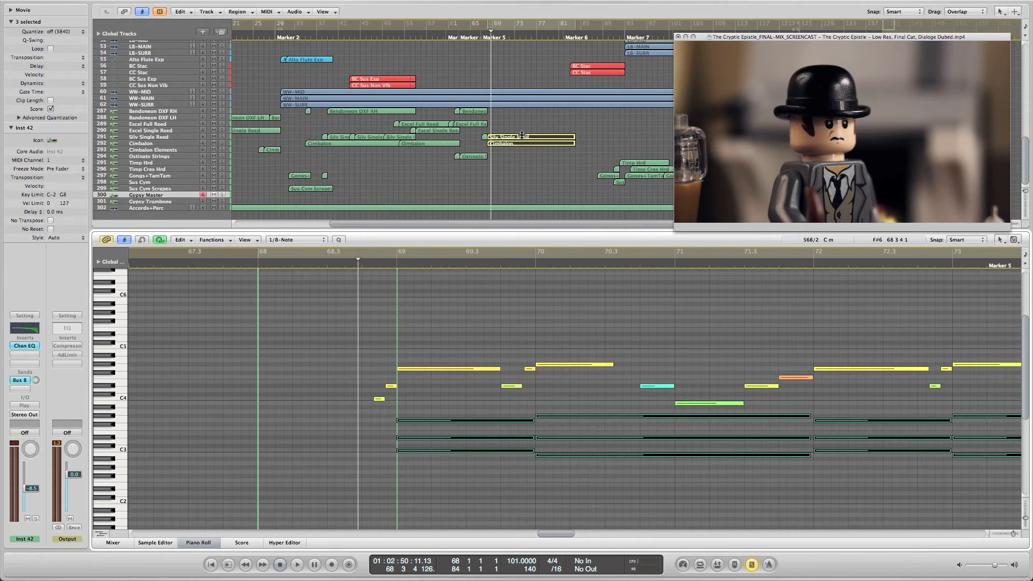
- Select the 1Vln, 2Vln, Vla and VC Pizz regions and the CB Pizz LS region at Marker 5, with the locators starting at bar 69
scroll(521, 134, "up", 10)
left_click_drag(509, 191, 521, 140)
key("ctrl+=")
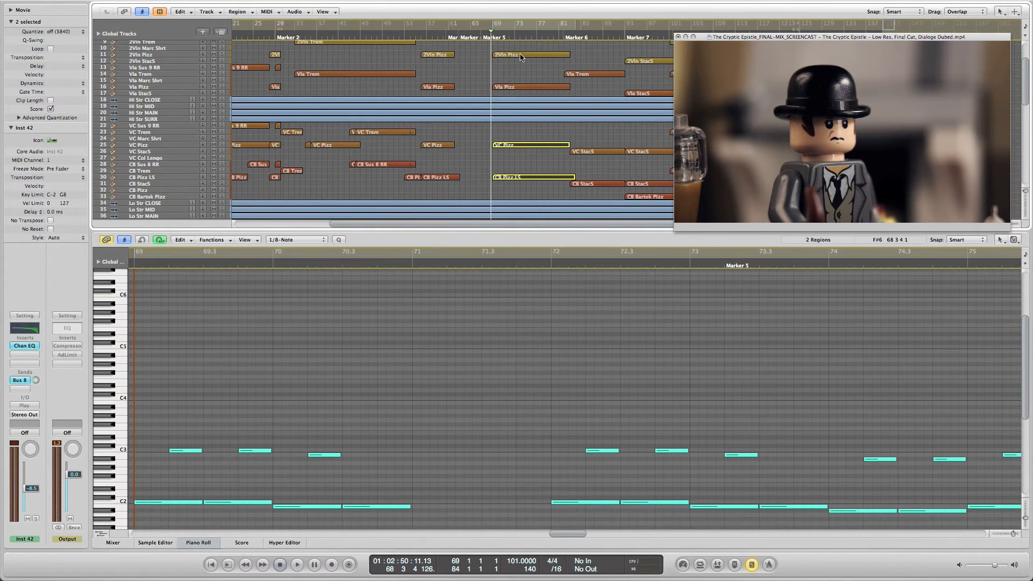
scroll(517, 67, "up", 5)
left_click_drag(515, 60, 521, 146)
key("space")
- Examine the pizzicato string notes in the note editor from bar 69 through bar 82
scroll(380, 310, "down", 5)
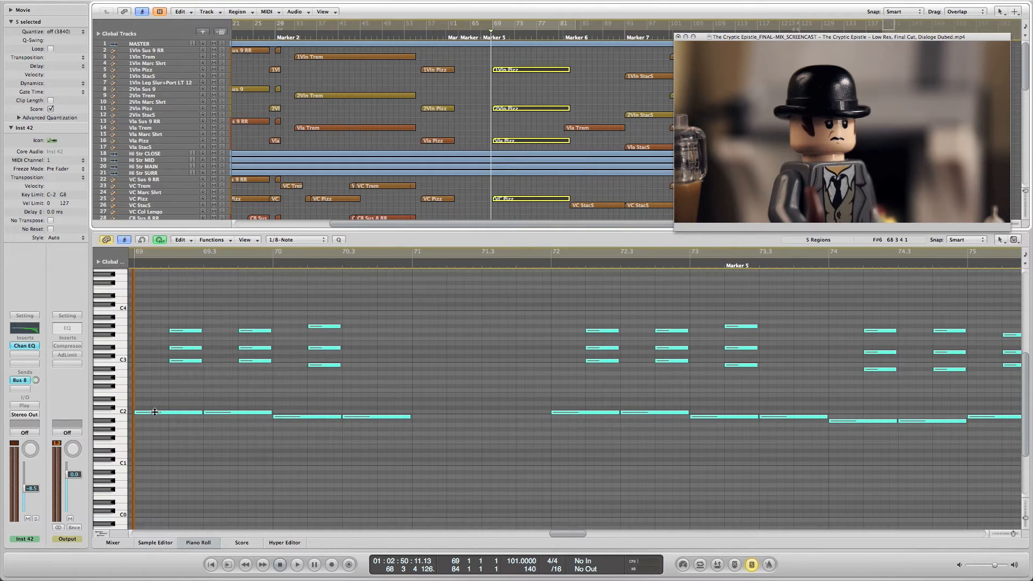
scroll(476, 151, "down", 4)
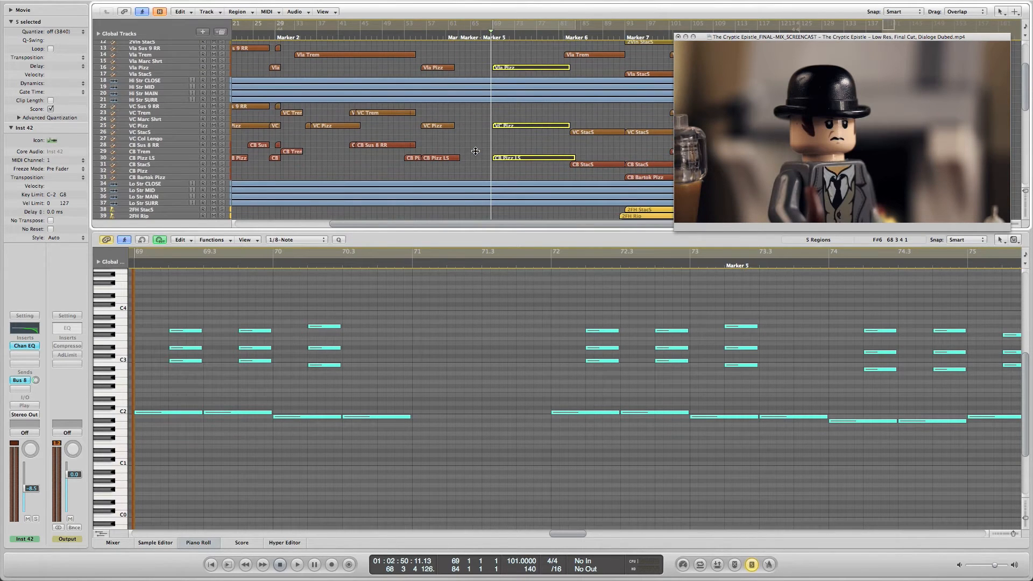
scroll(522, 357, "right", 5)
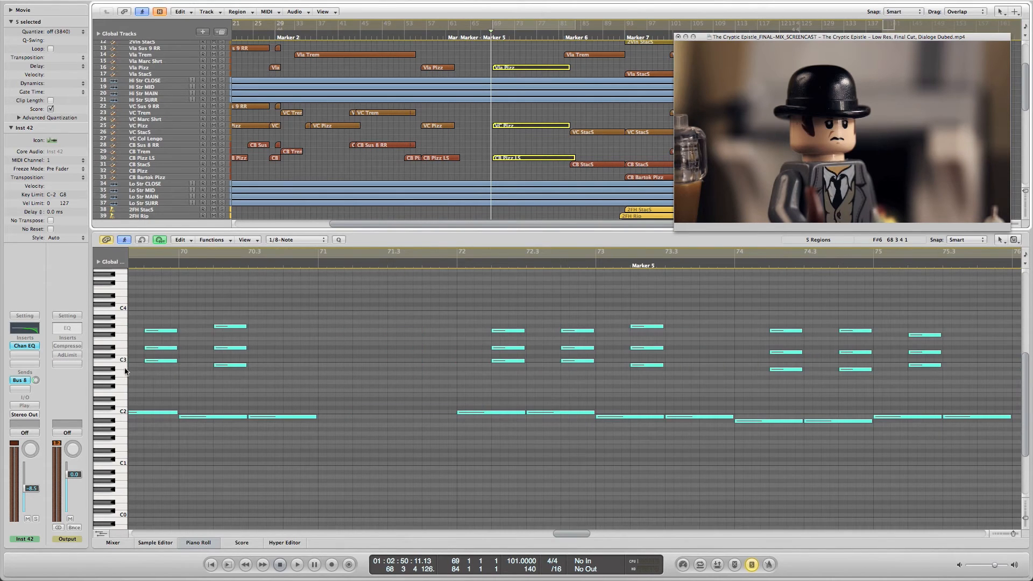
scroll(232, 379, "left", 8)
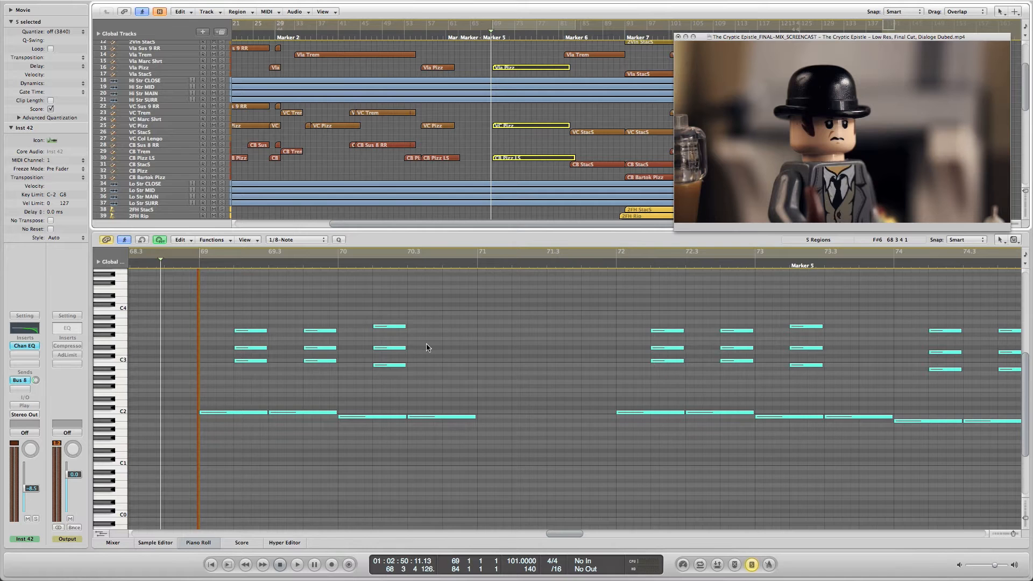
scroll(419, 346, "right", 15)
scroll(426, 347, "right", 6)
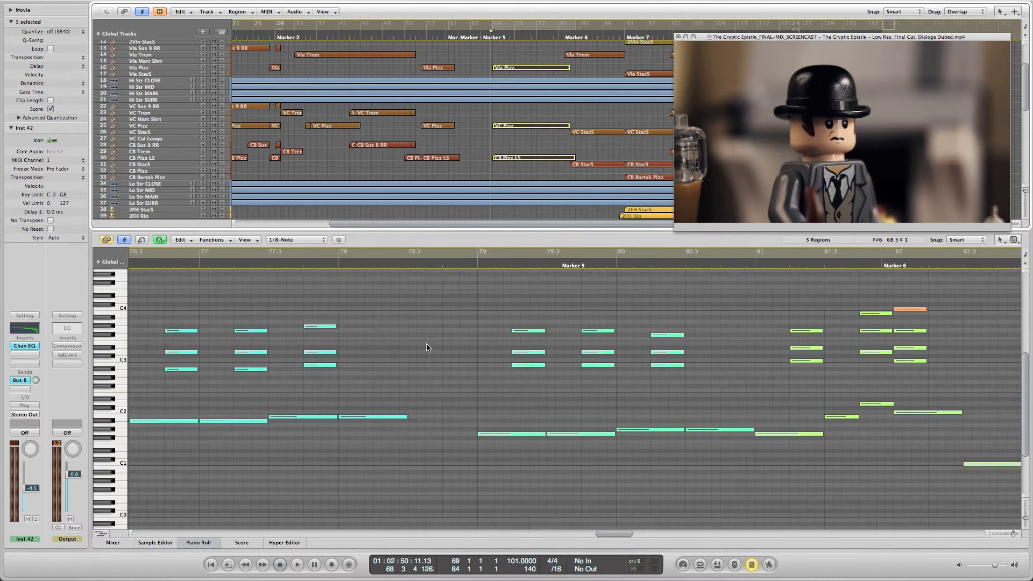
- Check the end of the pizzicato phrase against the picture by moving the playhead from the end of bar 80 to bar 82 at Marker 6
left_click(361, 261)
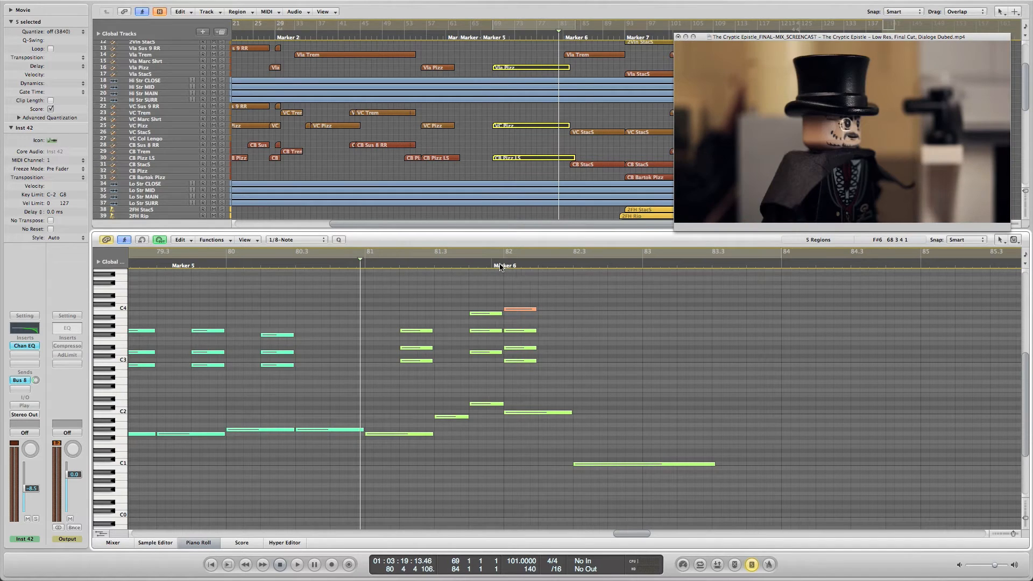
left_click(500, 265)
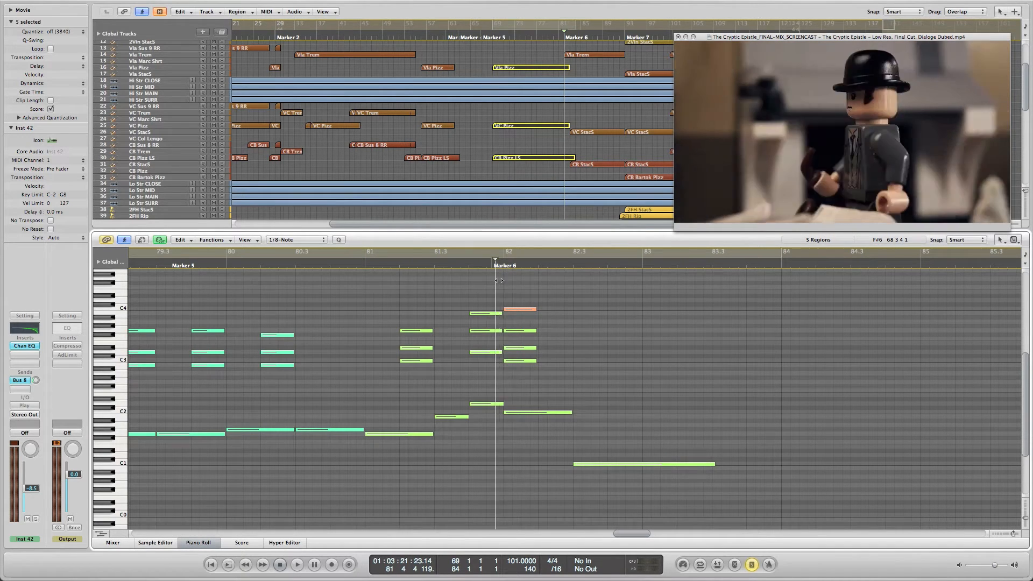
mouse_move(499, 283)
left_mouse_down()
mouse_move(571, 284)
mouse_move(503, 288)
left_mouse_up()
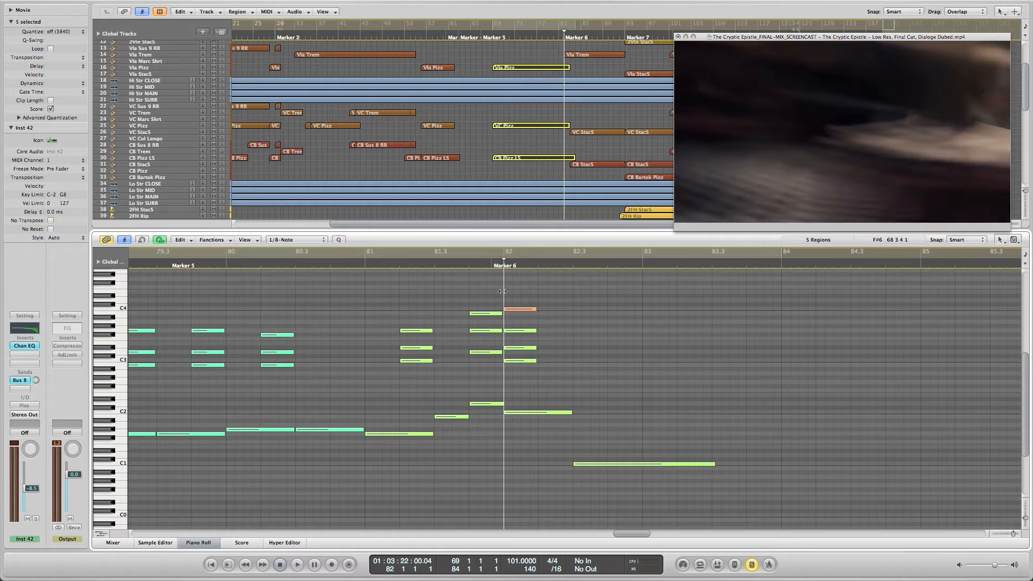
- Select the master mix region on the MASTER track and start playback at Marker 6
scroll(546, 180, "down", 10)
scroll(546, 179, "up", 10)
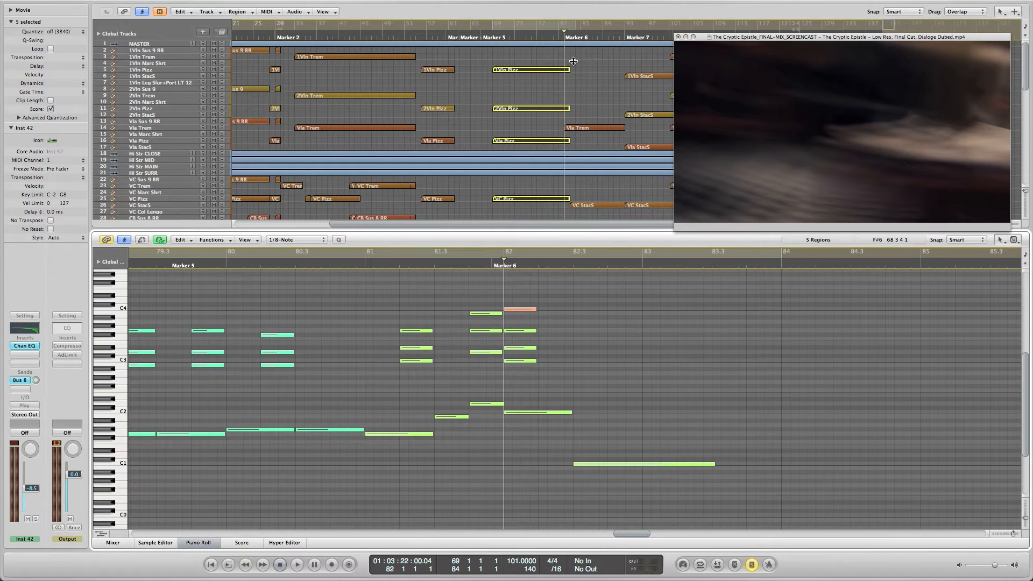
left_click(589, 43)
key("space")
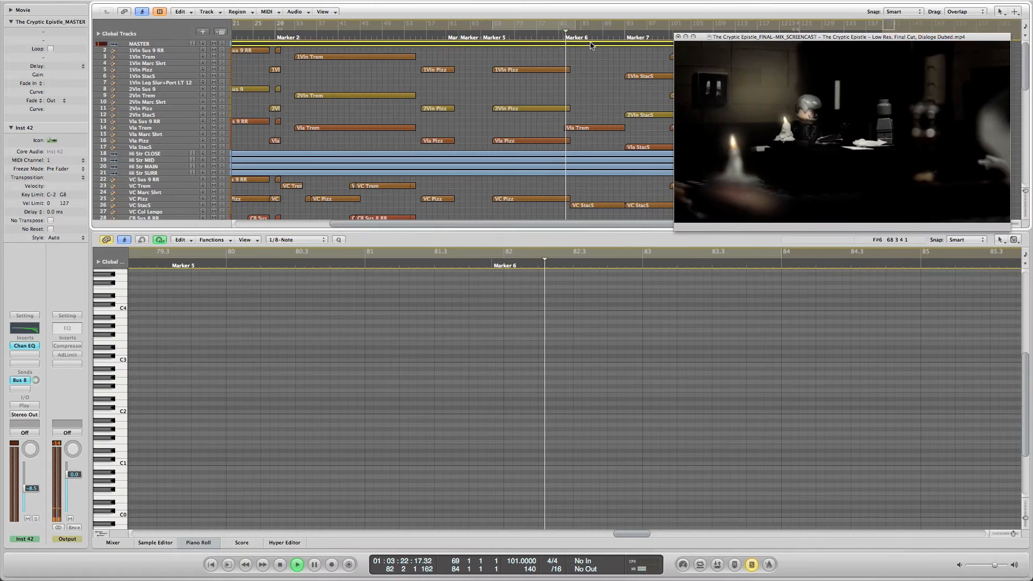
- Hide the note editor and move the movie window over the earlier bars to uncover the regions from Marker 7 onward
key("p")
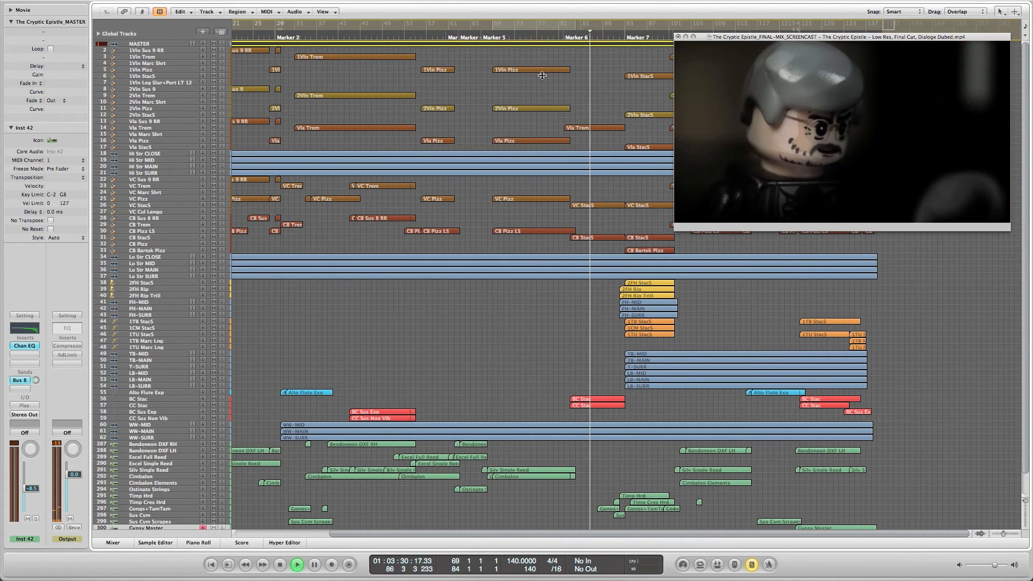
left_click_drag(927, 42, 391, 44)
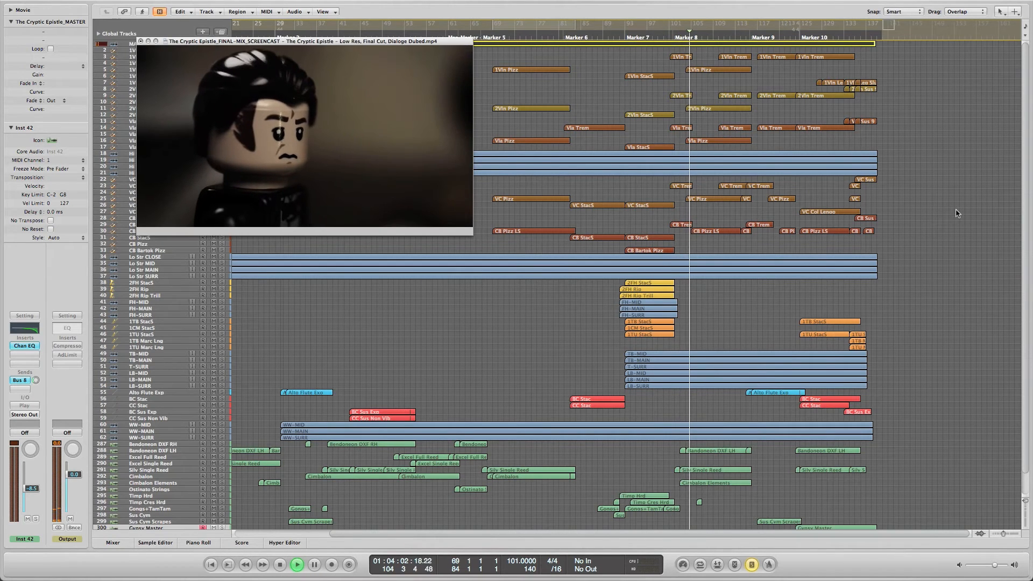
- Stop playback, return the playhead to Marker 6, and point out the VC StacS and CB StacS regions there
key("space")
left_click(566, 39)
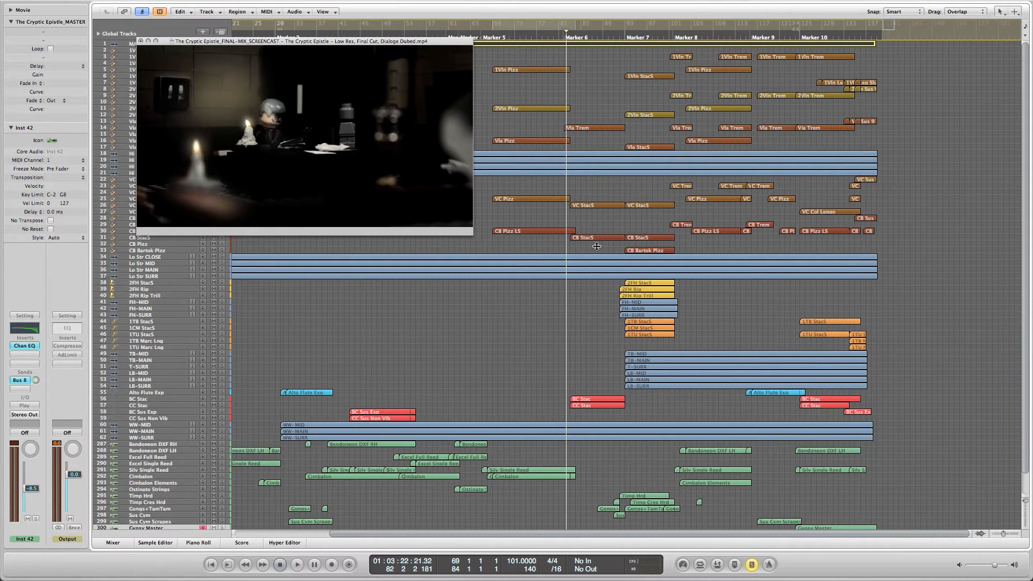
left_click_drag(596, 246, 598, 202)
key("ctrl+equal")
left_click(598, 194)
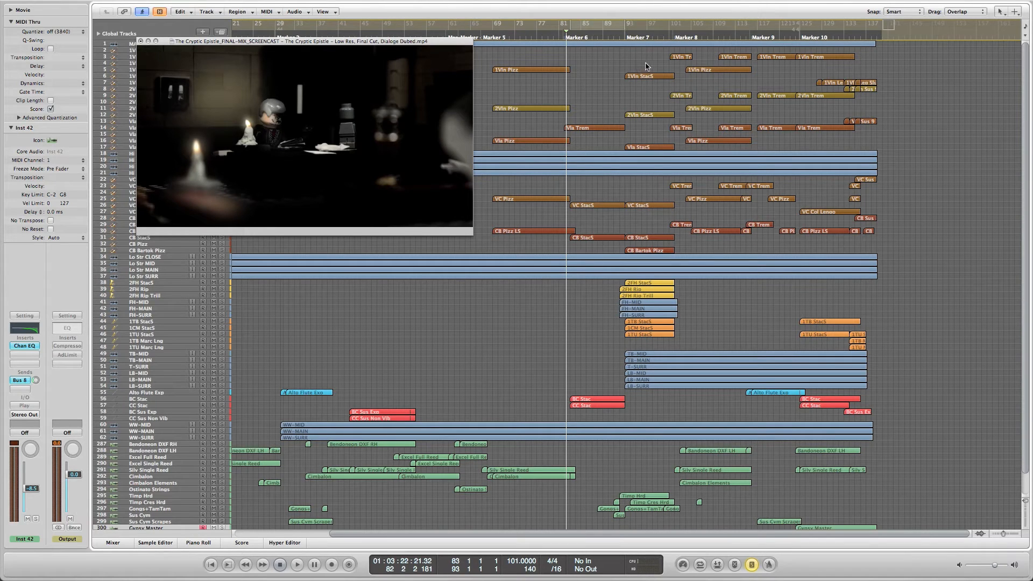
- Select the 1Vln, 2Vln, Vla, VC and CB StacS regions at Marker 7 and show them together in the note editor
left_click_drag(645, 66, 649, 150)
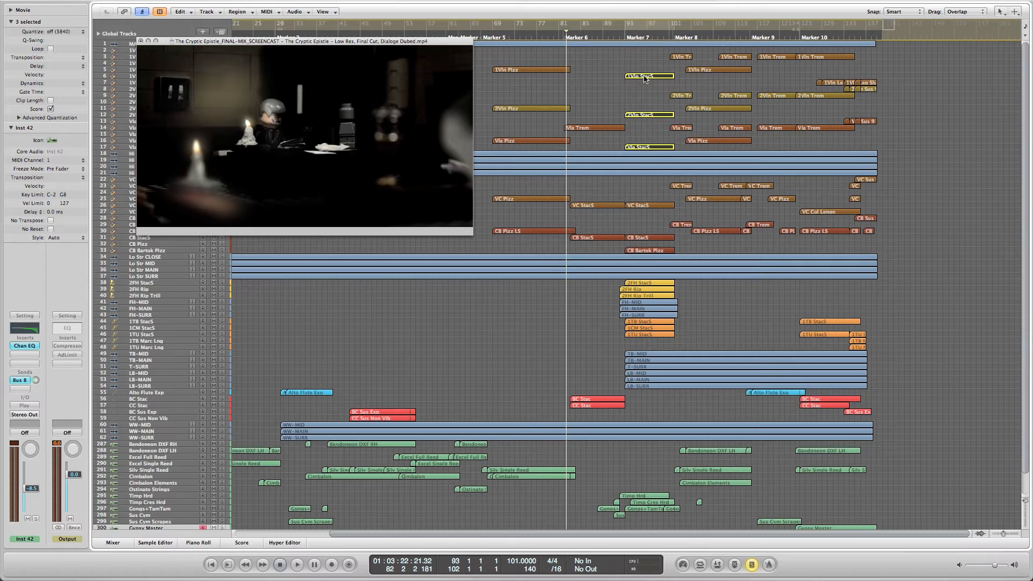
left_click(623, 37)
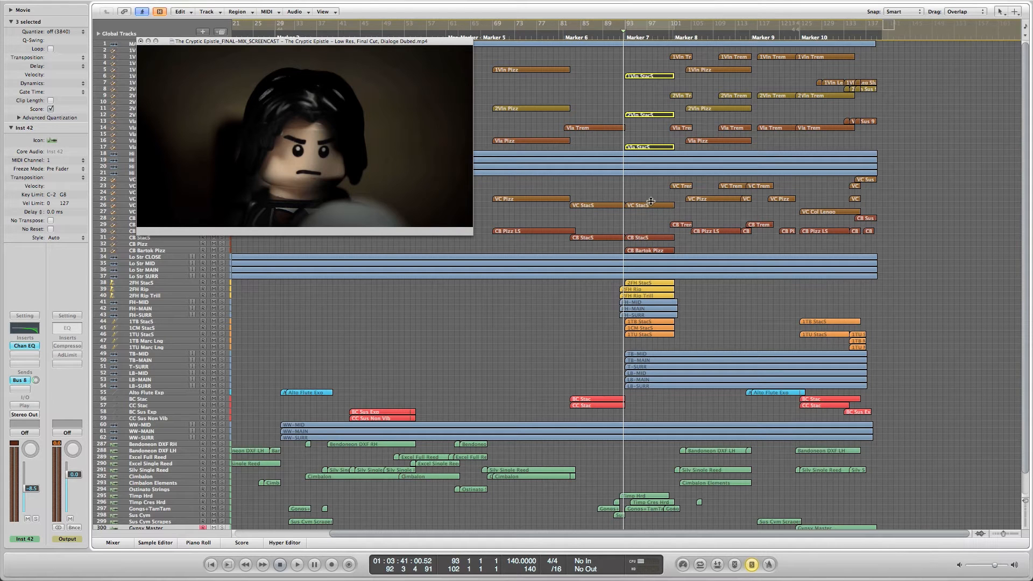
left_click_drag(647, 194, 650, 241)
key("space")
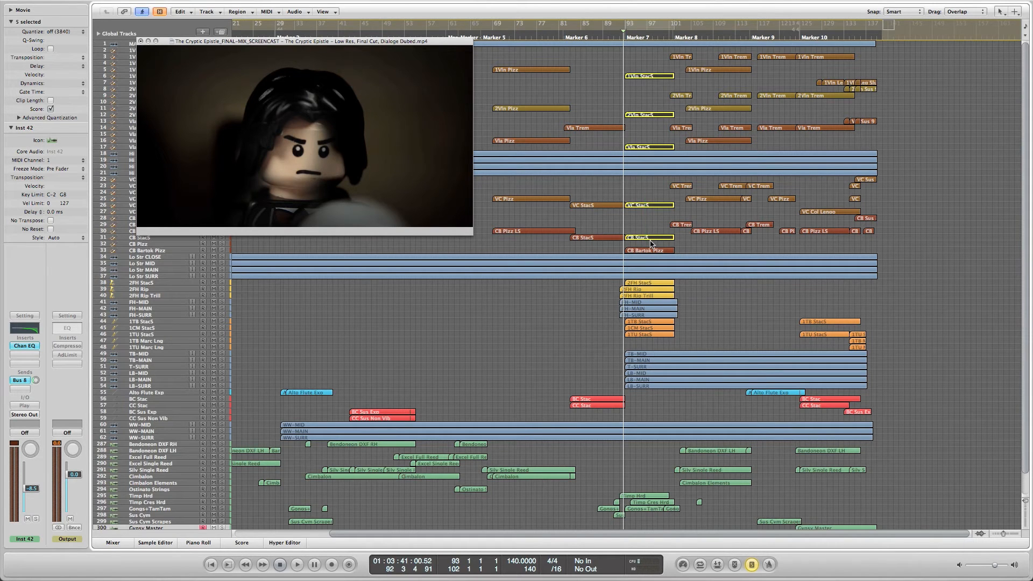
key("p")
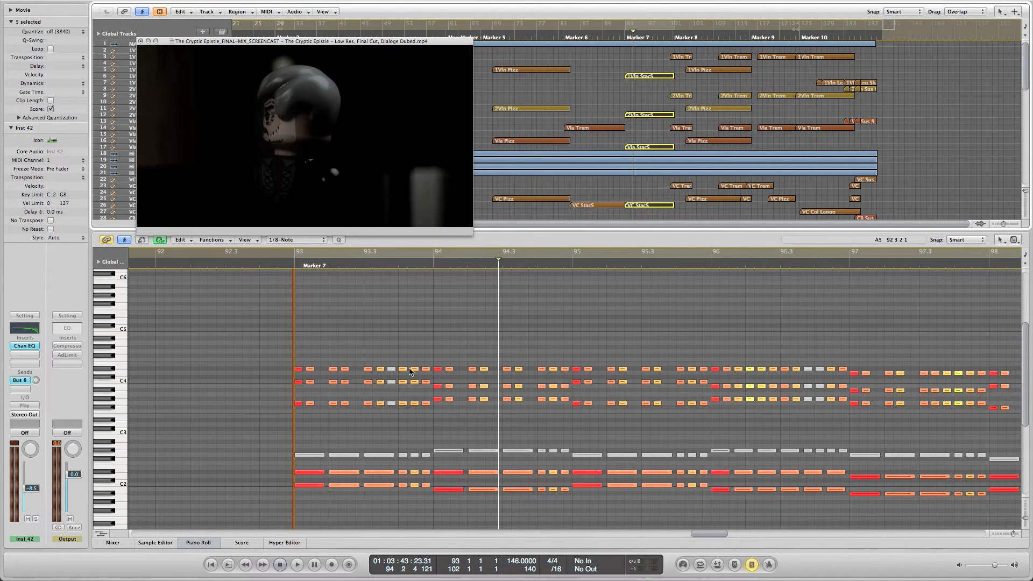
- Place the playhead just before bar 93 and examine the staccato string chords and bass notes from Marker 7 to Marker 8
left_click(292, 267)
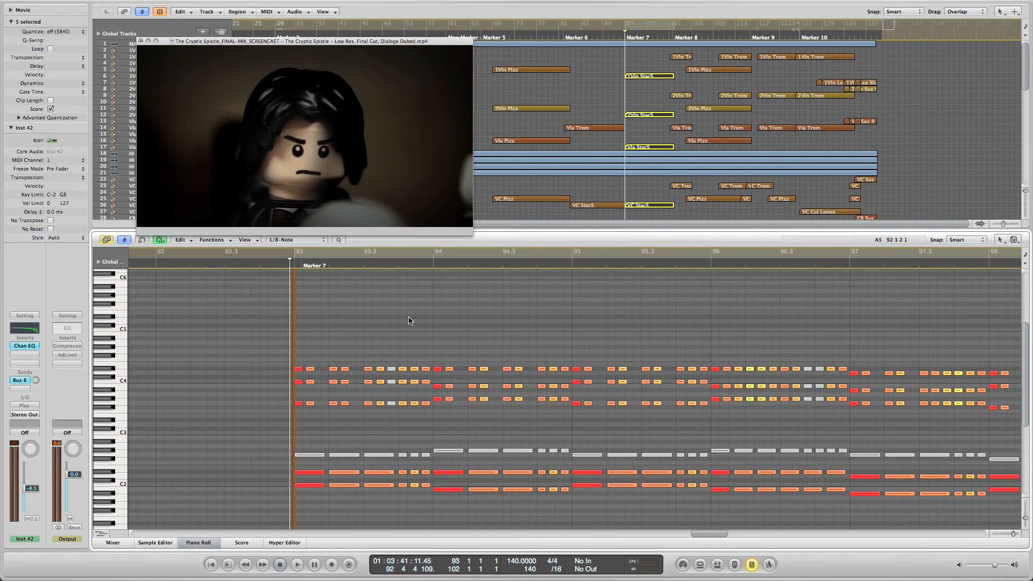
scroll(409, 321, "left", 5)
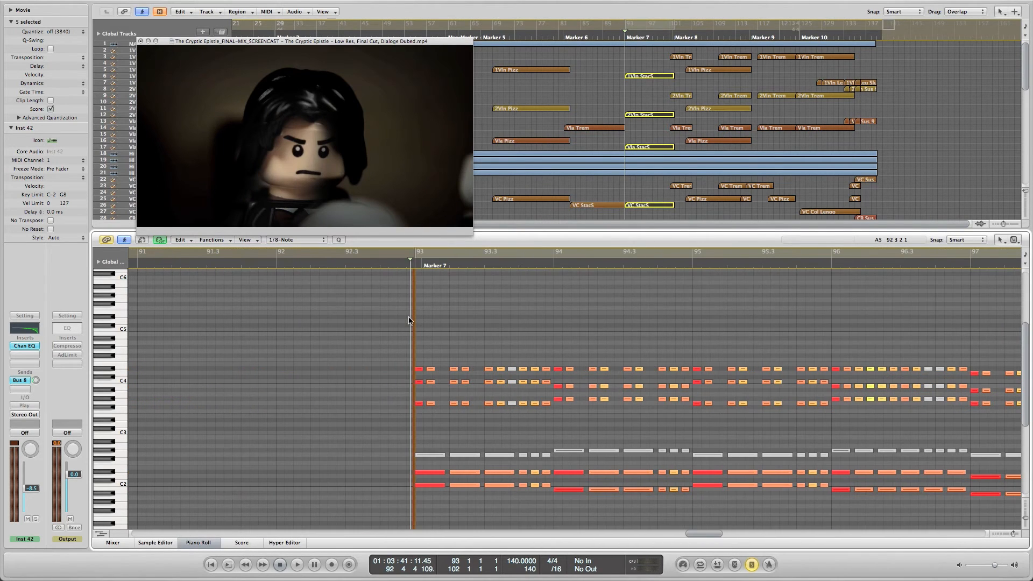
scroll(408, 320, "down", 3)
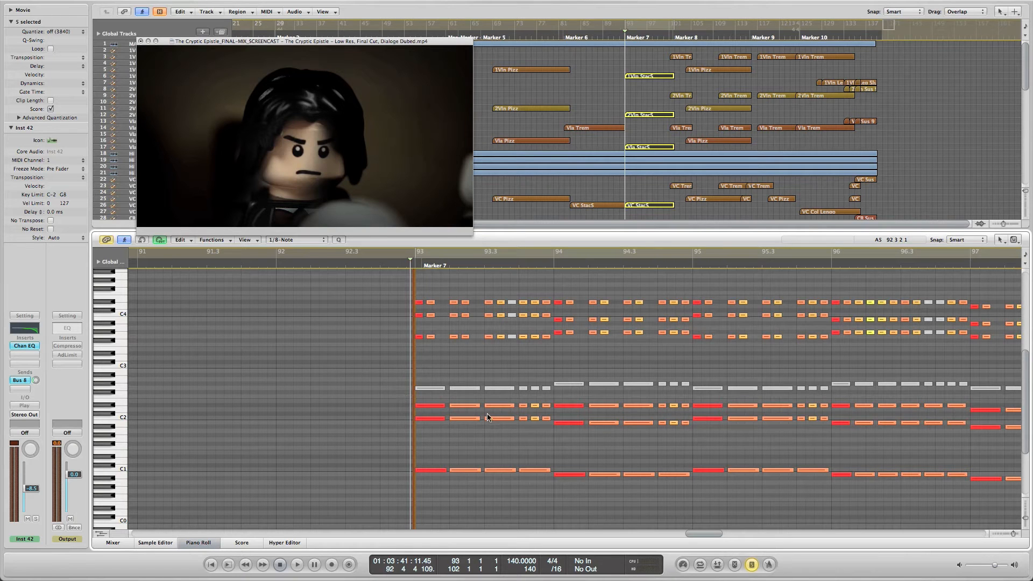
scroll(473, 419, "right", 5)
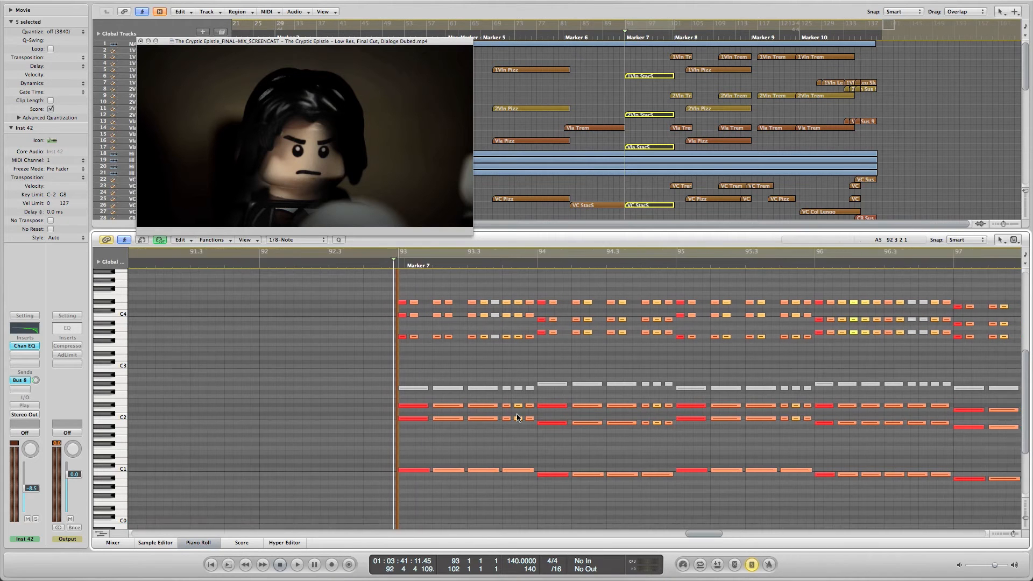
scroll(517, 418, "right", 8)
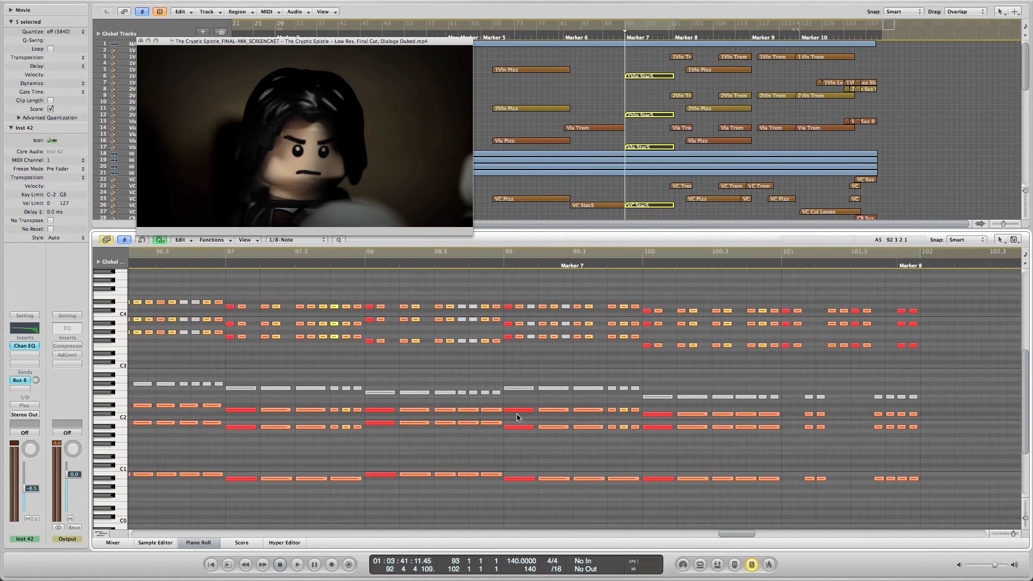
scroll(516, 418, "left", 12)
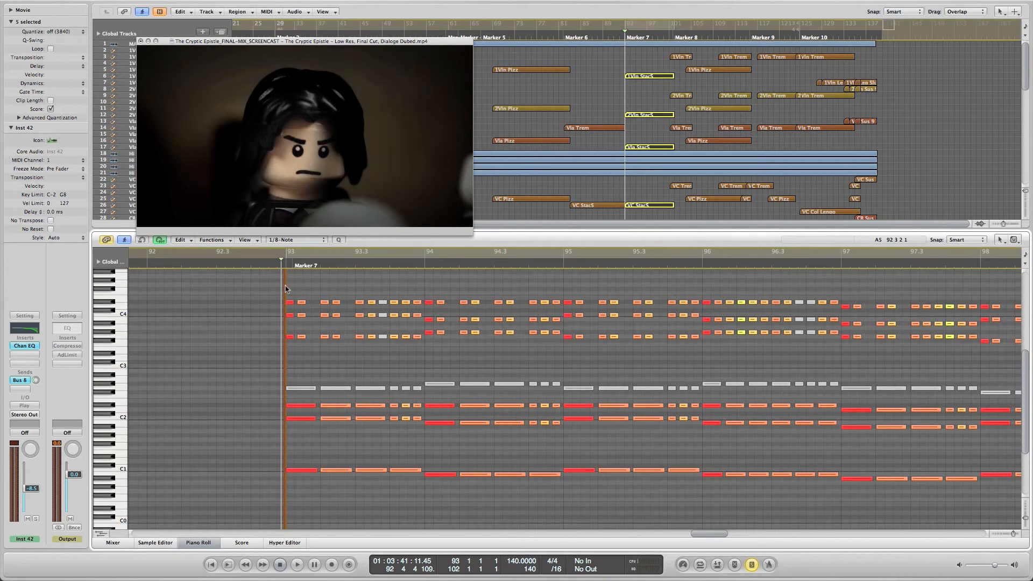
scroll(639, 147, "down", 8)
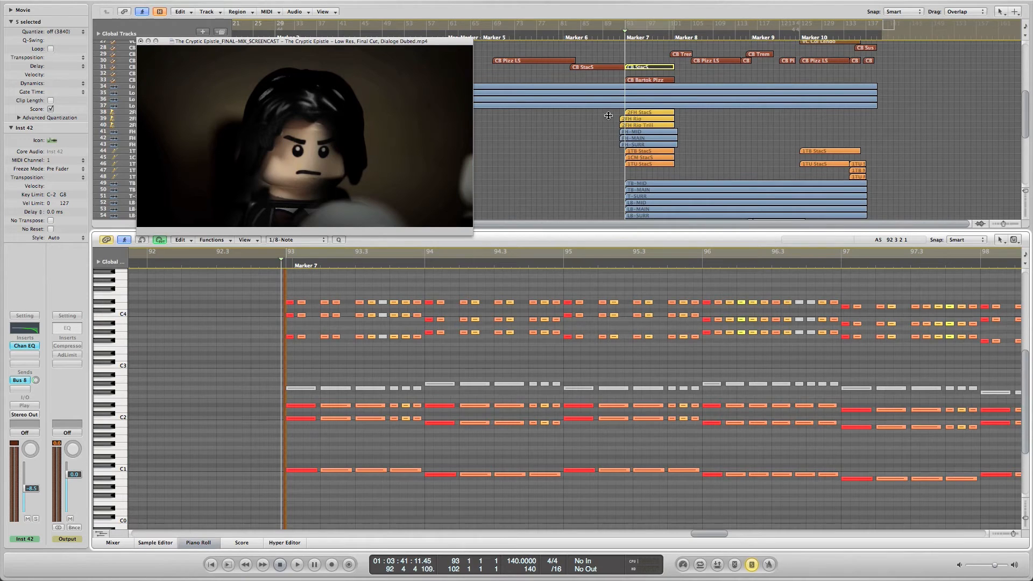
- Select the three FH regions (StacS, Rip and Rip Trill) at Marker 7 and examine their notes through to Marker 8
left_click_drag(609, 112, 629, 127)
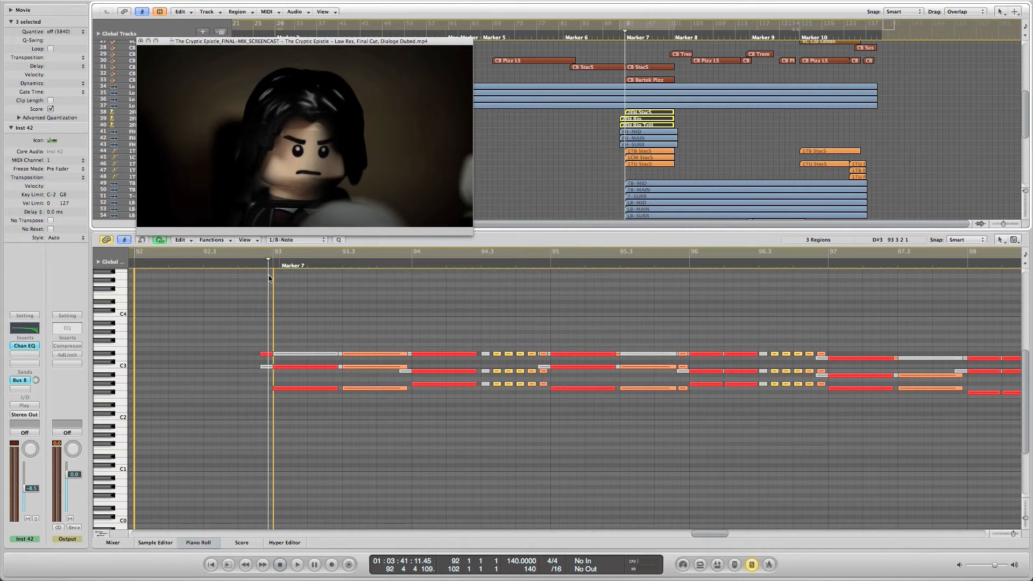
scroll(416, 315, "right", 10)
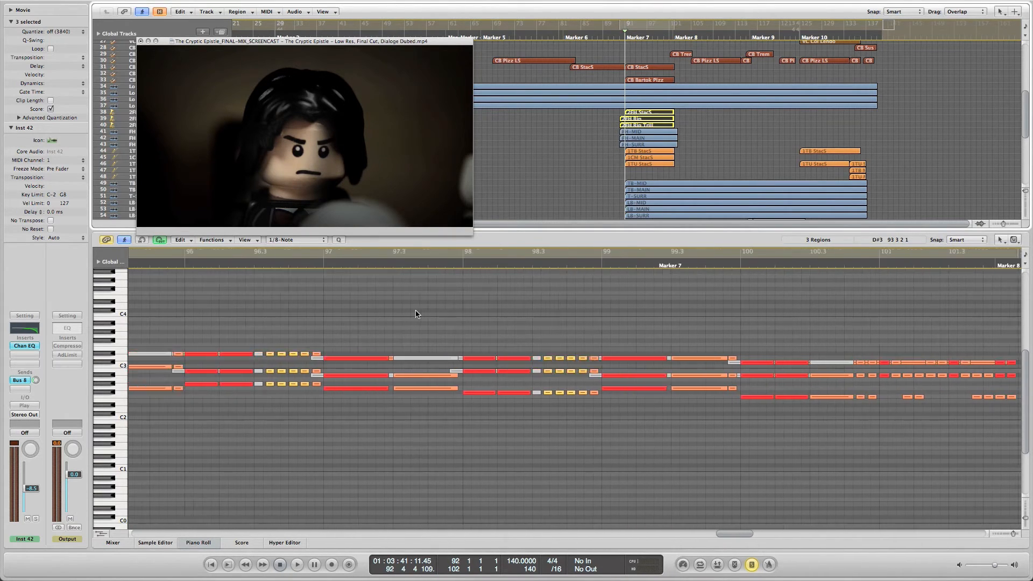
scroll(415, 315, "left", 10)
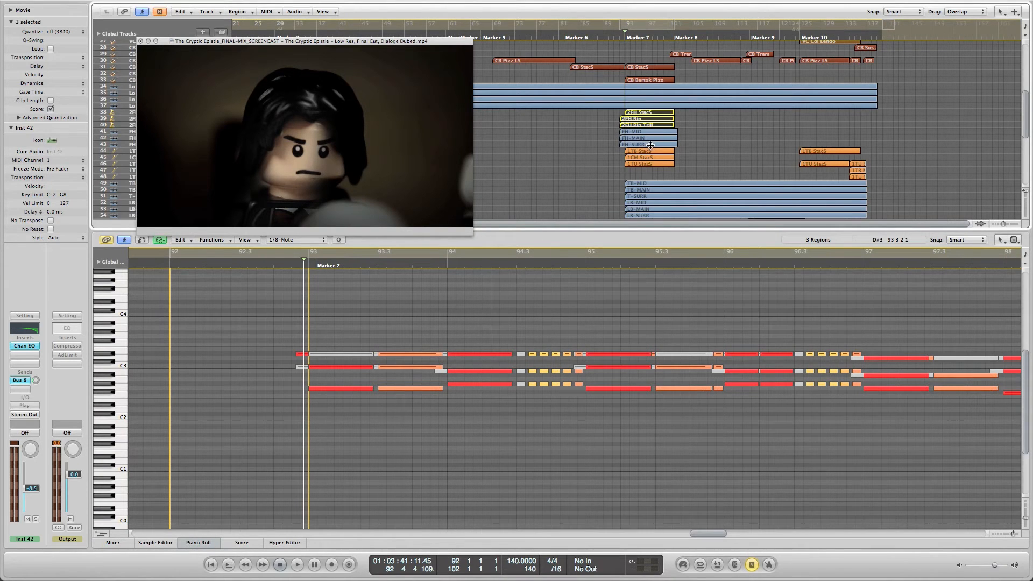
scroll(650, 145, "up", 10)
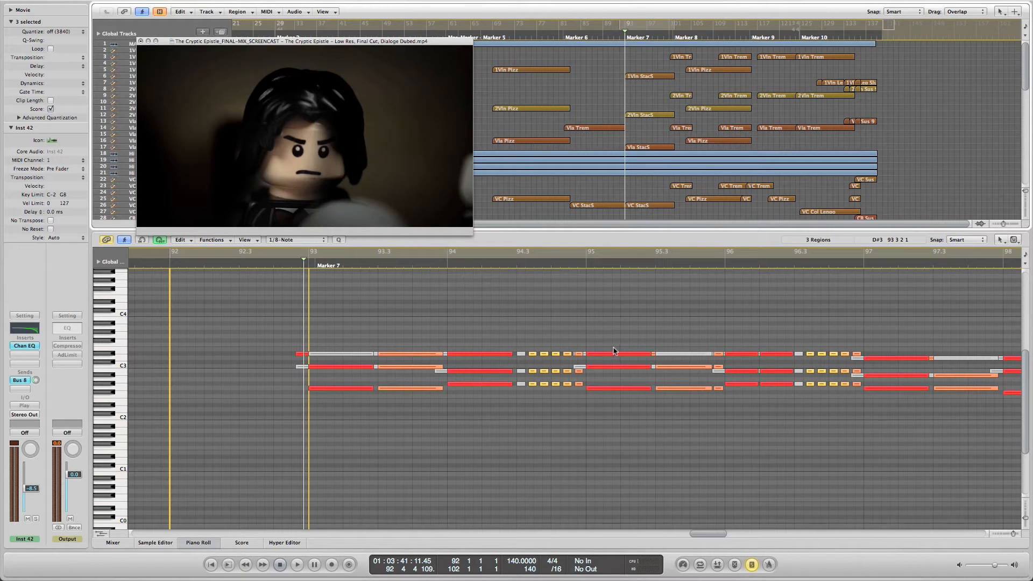
scroll(679, 357, "right", 10)
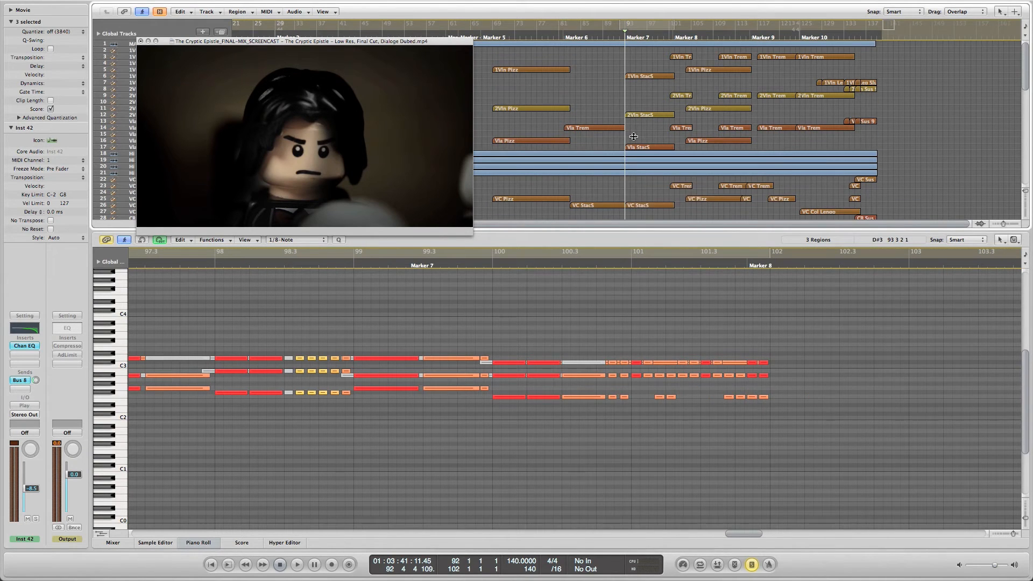
- Select the 1TB, 1CM and 1TU StacS regions at Marker 7 and examine their combined notes from bar 93 to Marker 8
scroll(634, 137, "down", 5)
scroll(634, 137, "down", 5)
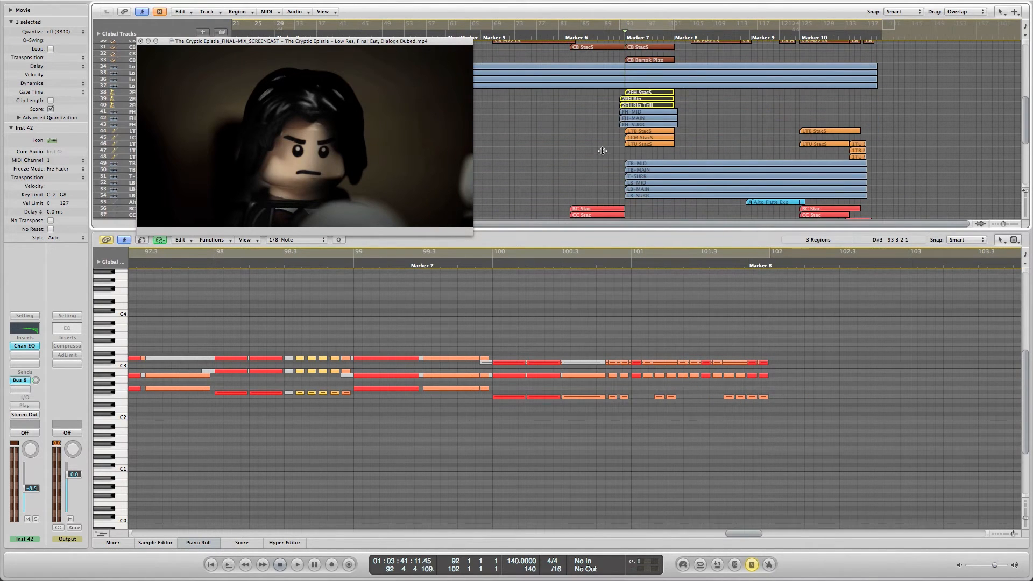
left_click_drag(602, 152, 648, 138)
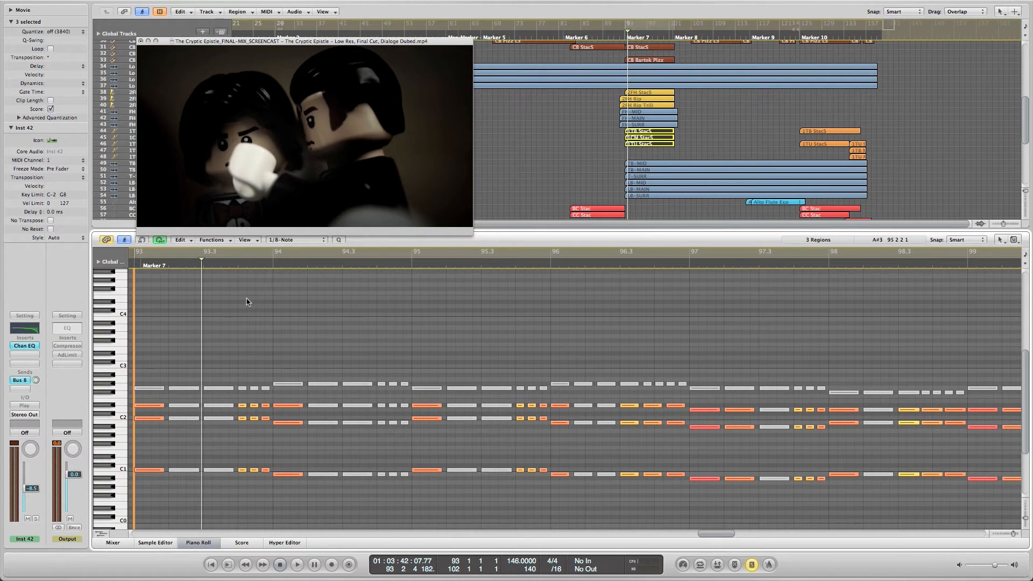
scroll(351, 310, "right", 3)
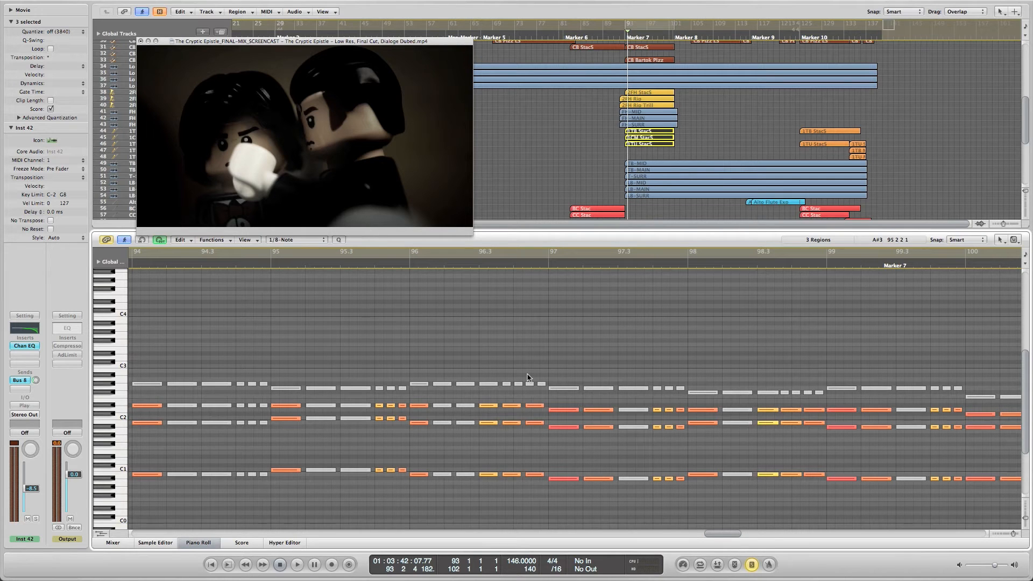
scroll(528, 377, "left", 8)
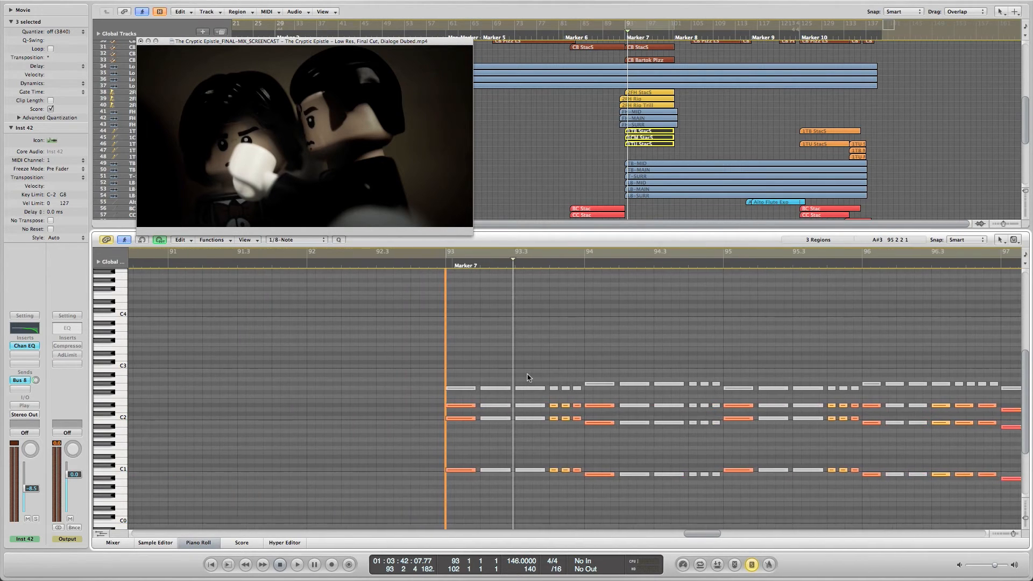
scroll(527, 377, "right", 3)
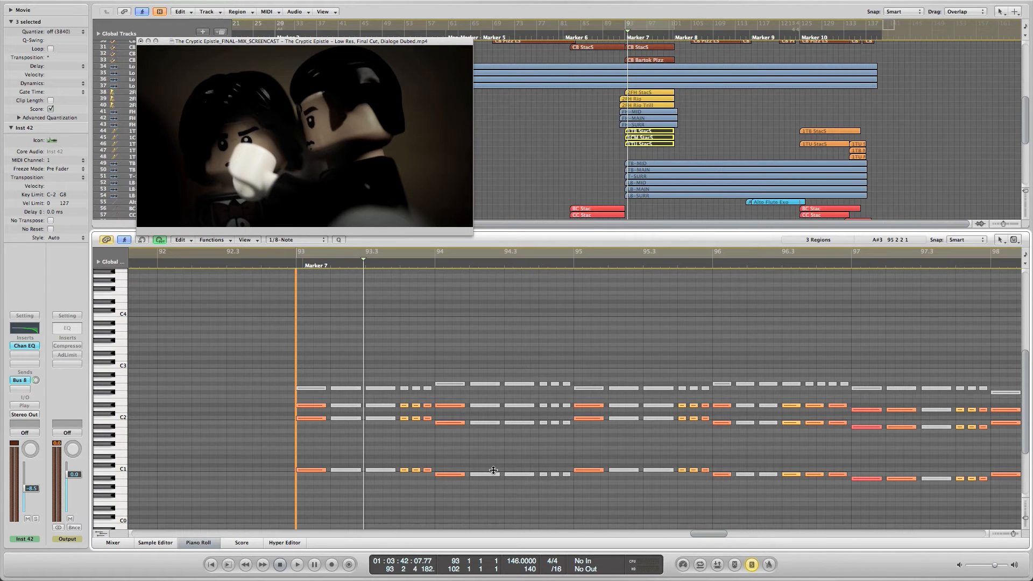
scroll(586, 483, "right", 8)
scroll(586, 481, "right", 7)
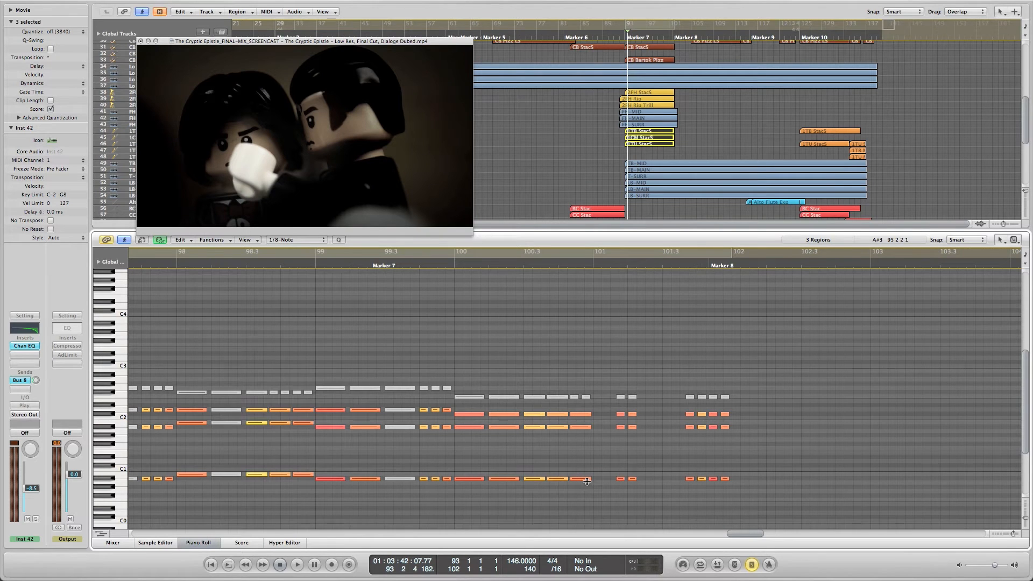
- Review the selected staccato notes around Marker 7, and move the playhead back to the start of Marker 6 in the arrangement
scroll(587, 481, "left", 7)
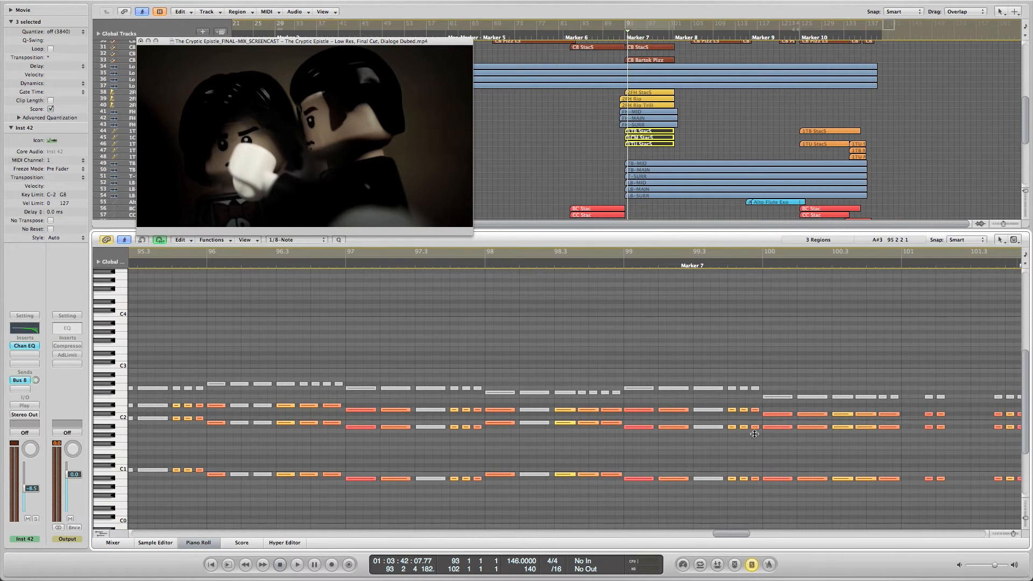
scroll(753, 434, "right", 4)
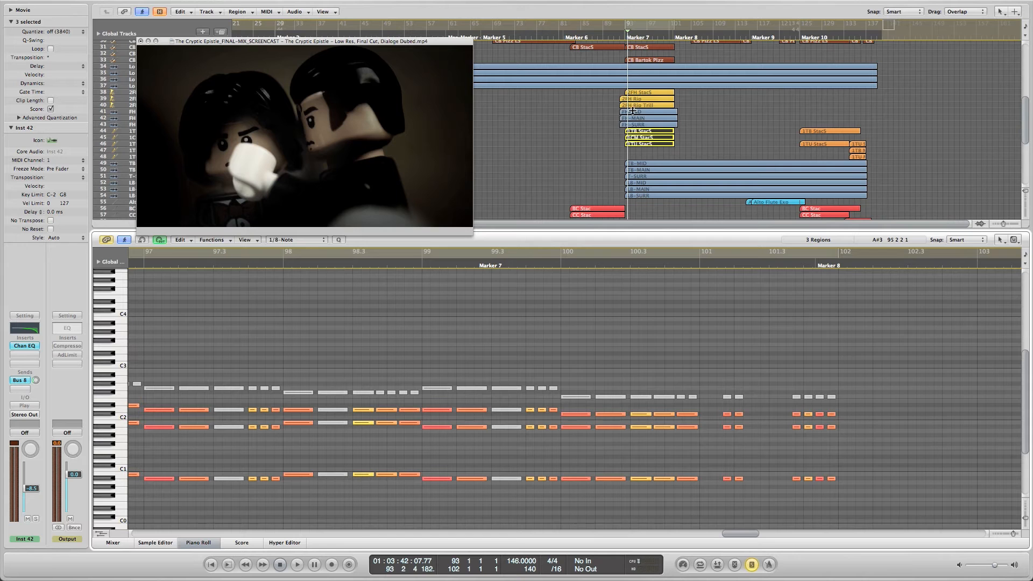
scroll(629, 112, "up", 8)
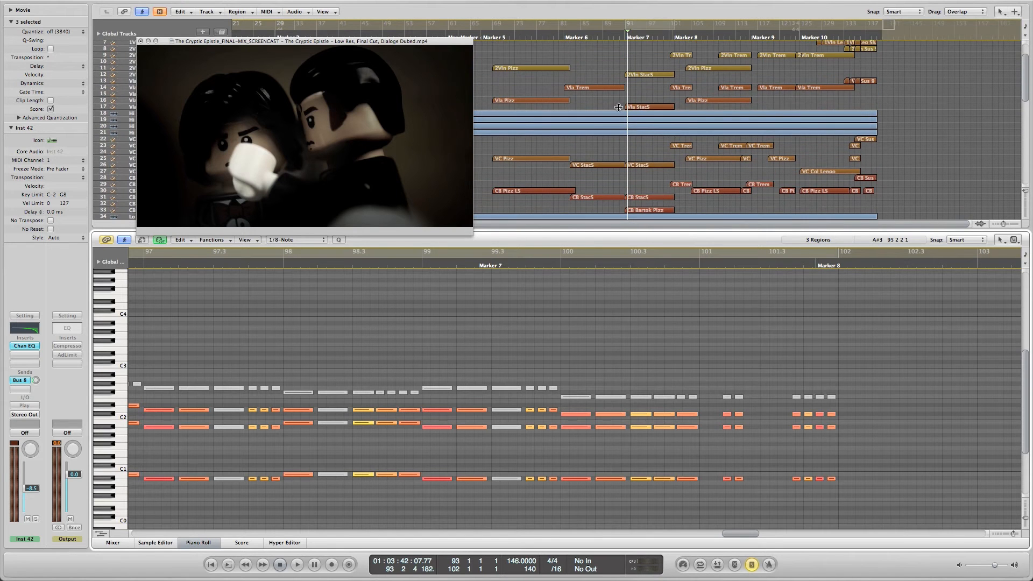
left_click(567, 39)
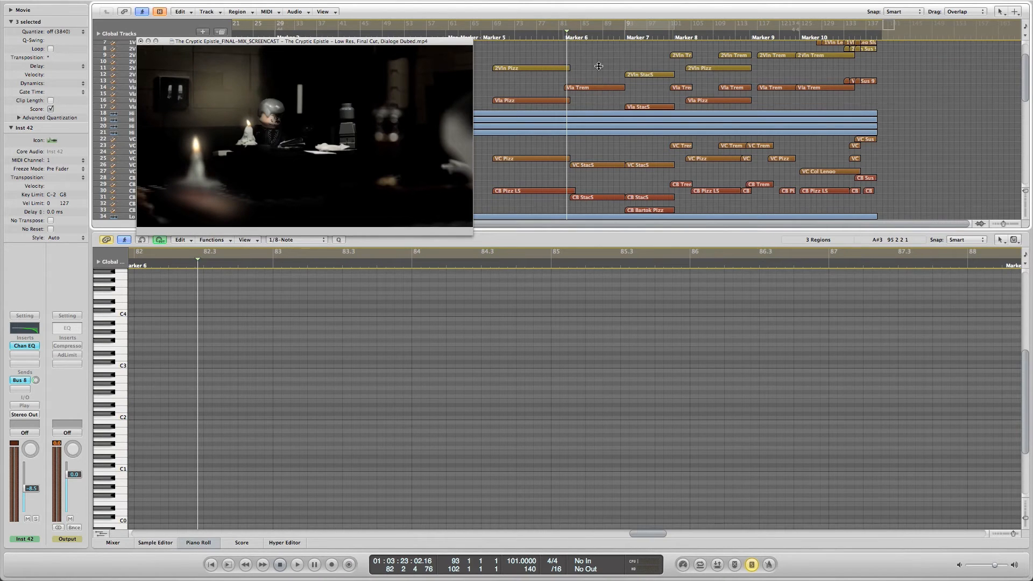
- Select the VC StacS, CB StacS and Vla Trem regions at Marker 6 so their notes show together
scroll(601, 103, "down", 5)
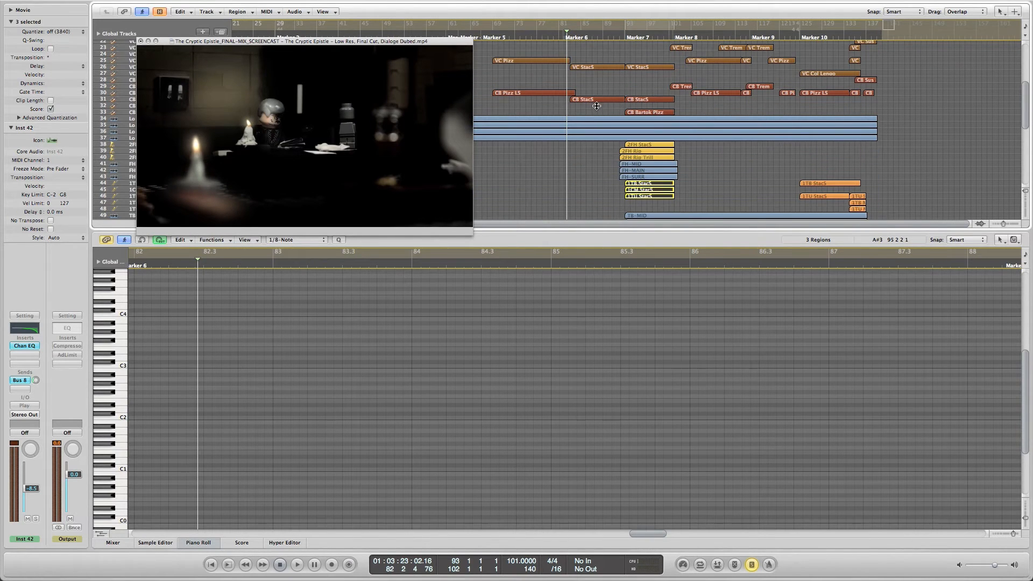
scroll(597, 105, "up", 2)
left_click_drag(596, 157, 597, 109)
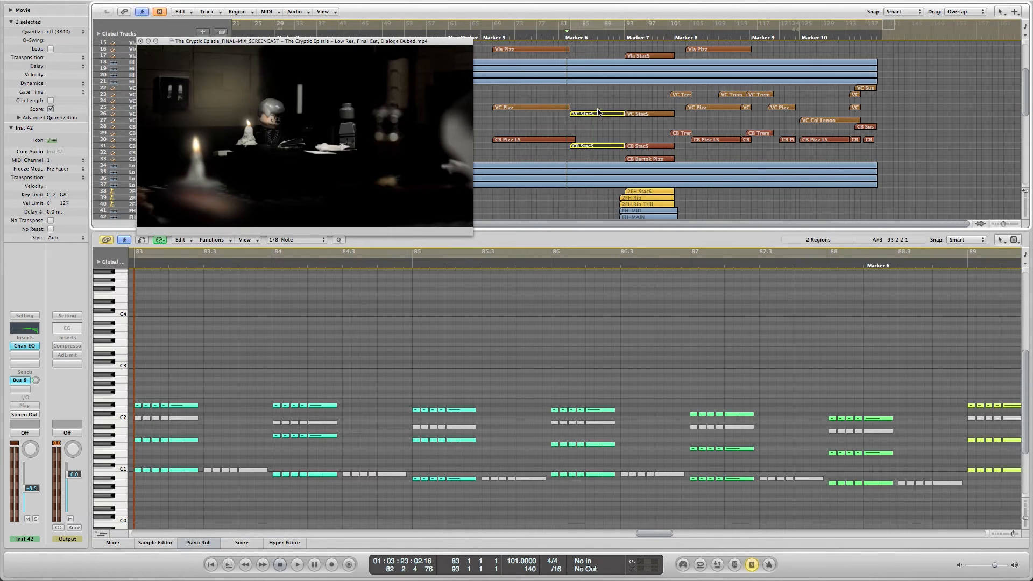
scroll(598, 111, "up", 3)
scroll(598, 112, "up", 1)
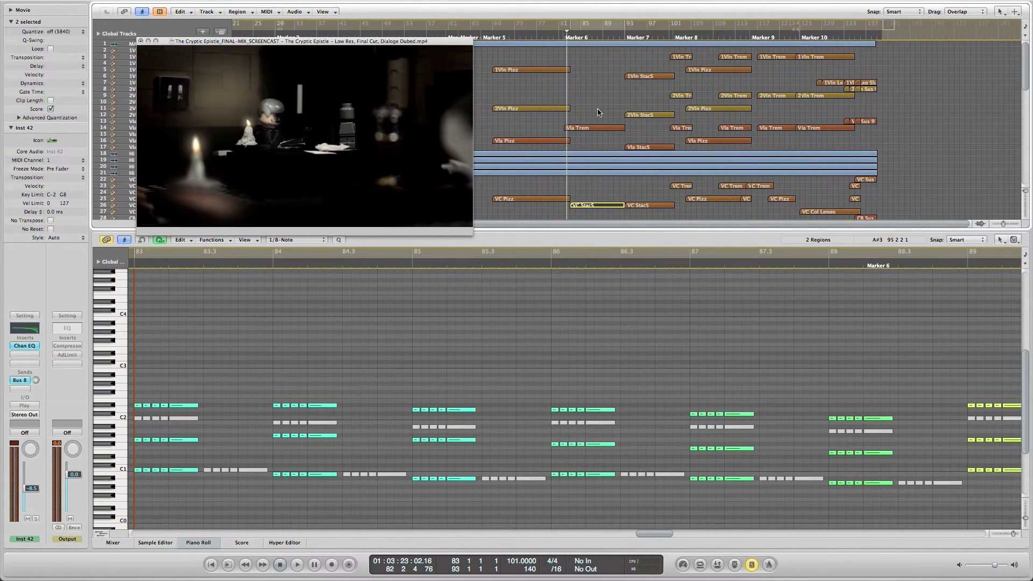
scroll(599, 113, "down", 4)
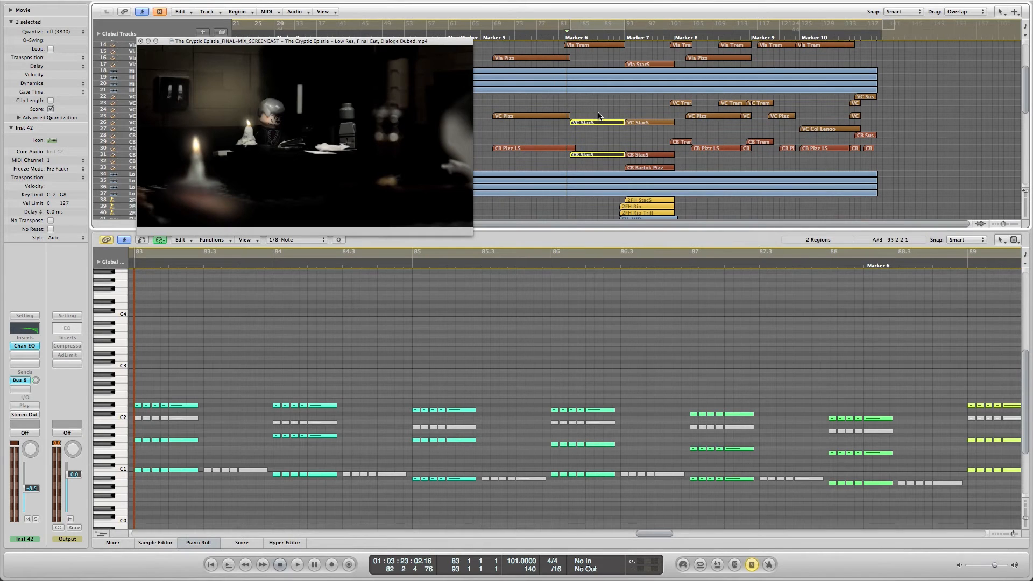
scroll(599, 114, "up", 1)
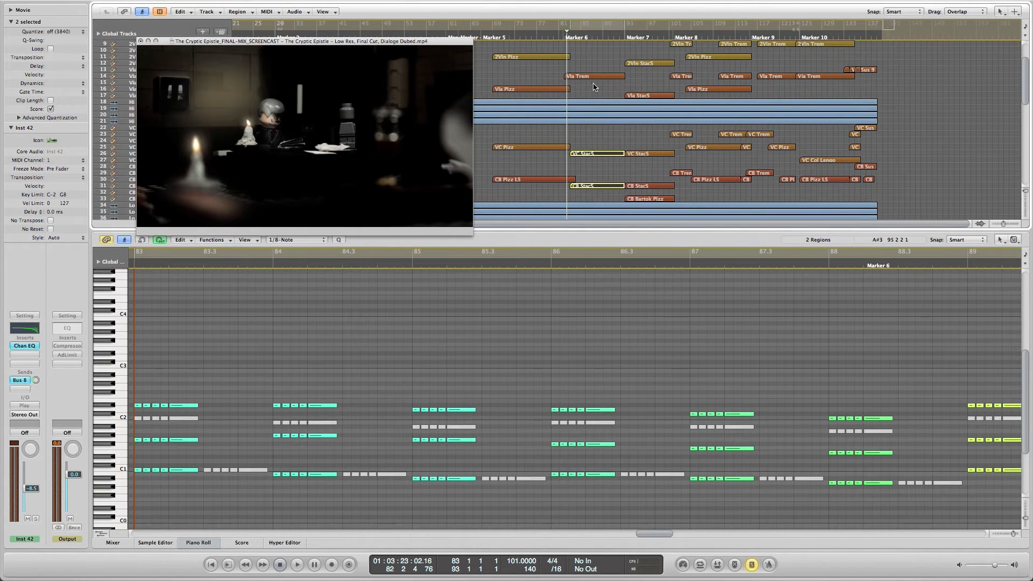
left_click(592, 76, "shift")
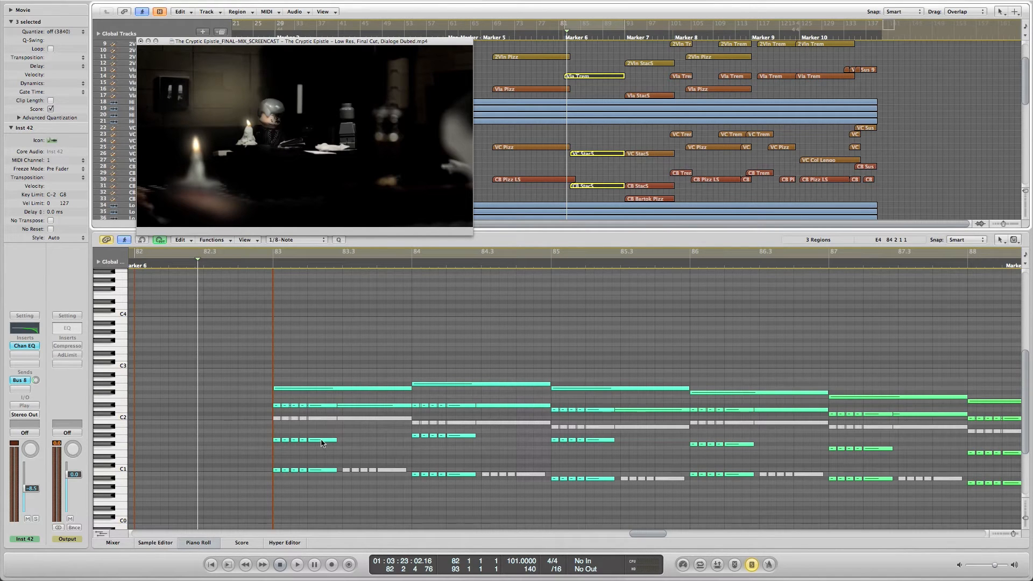
- Audition the long notes ending the first figure in bar 83, from the low C1 through G1 to the upper voice
left_click(322, 471)
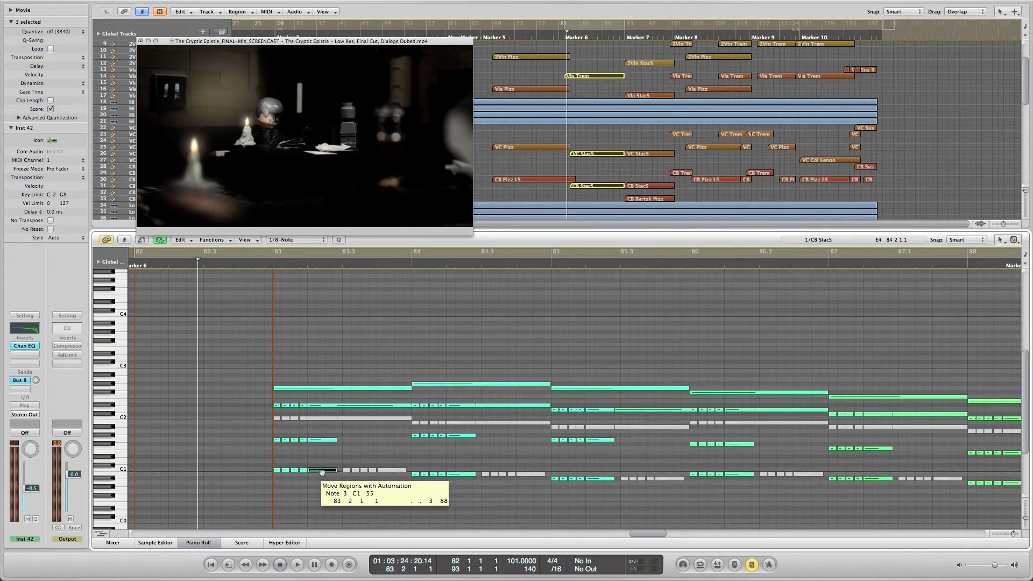
left_click_drag(321, 472, 320, 441)
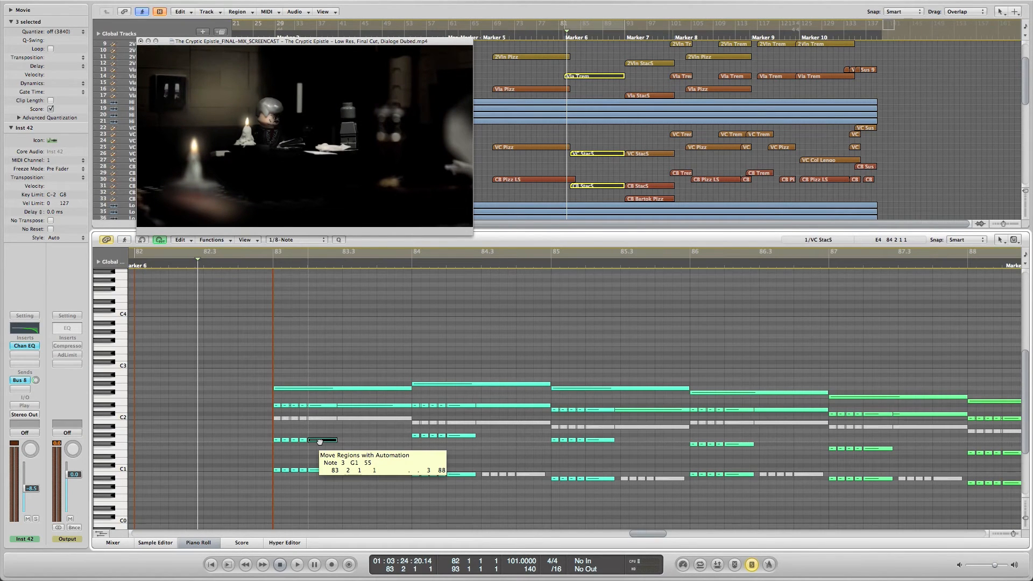
left_click_drag(319, 441, 322, 407)
- Audition the bass and cello long notes ending the figure in bar 84, and turn on cycle mode
left_click(456, 476)
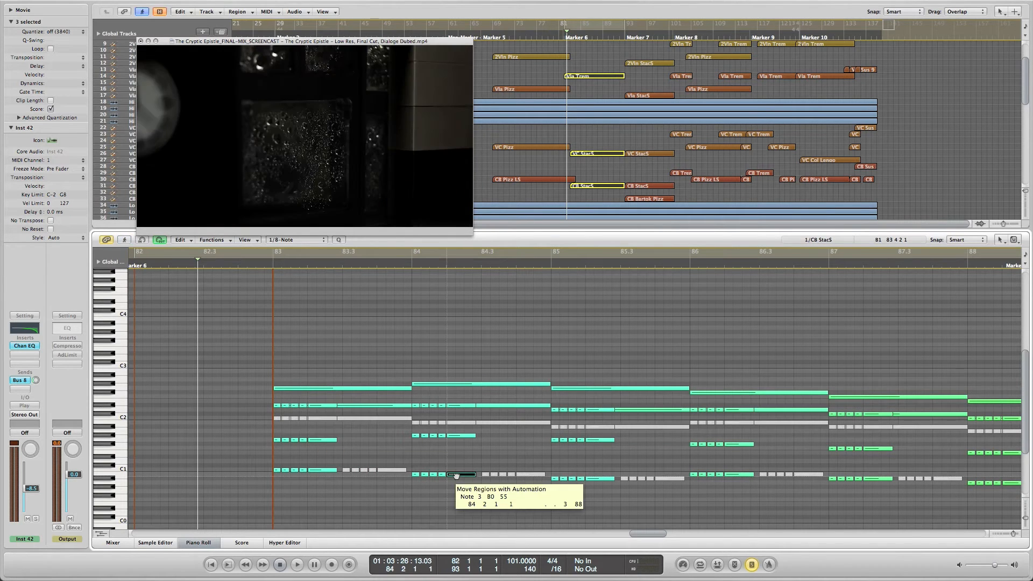
left_click_drag(456, 475, 458, 439)
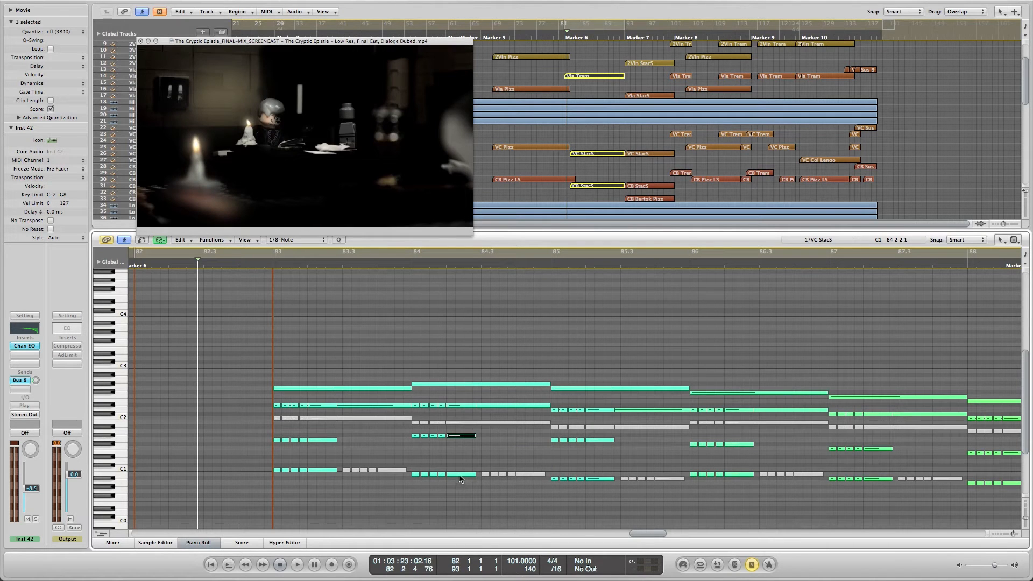
key("c")
left_click(461, 475)
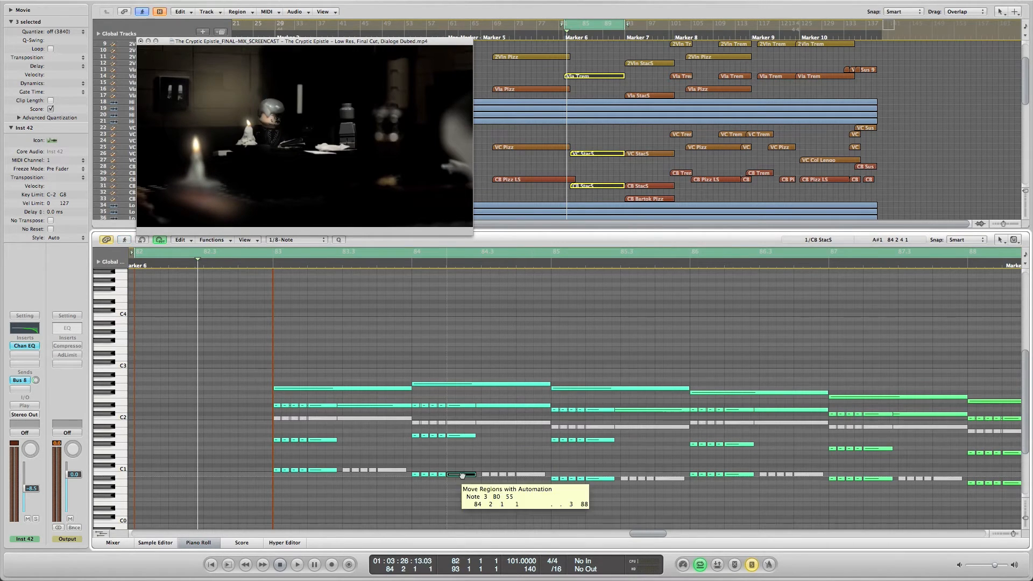
left_click(457, 437)
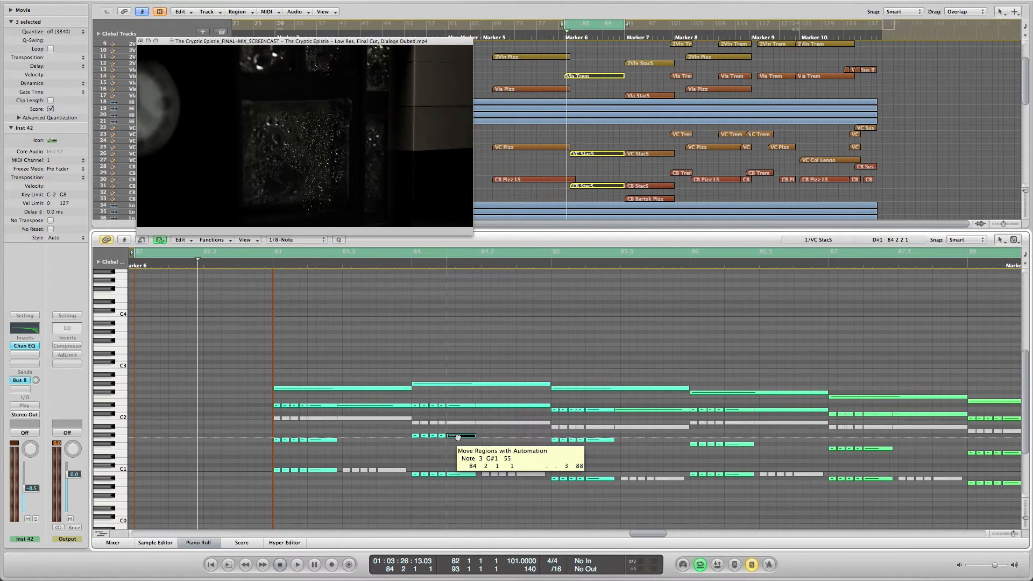
- Deselect the auditioned note and place the playhead near the end of bar 83
scroll(467, 438, "right", 5)
scroll(467, 438, "left", 5)
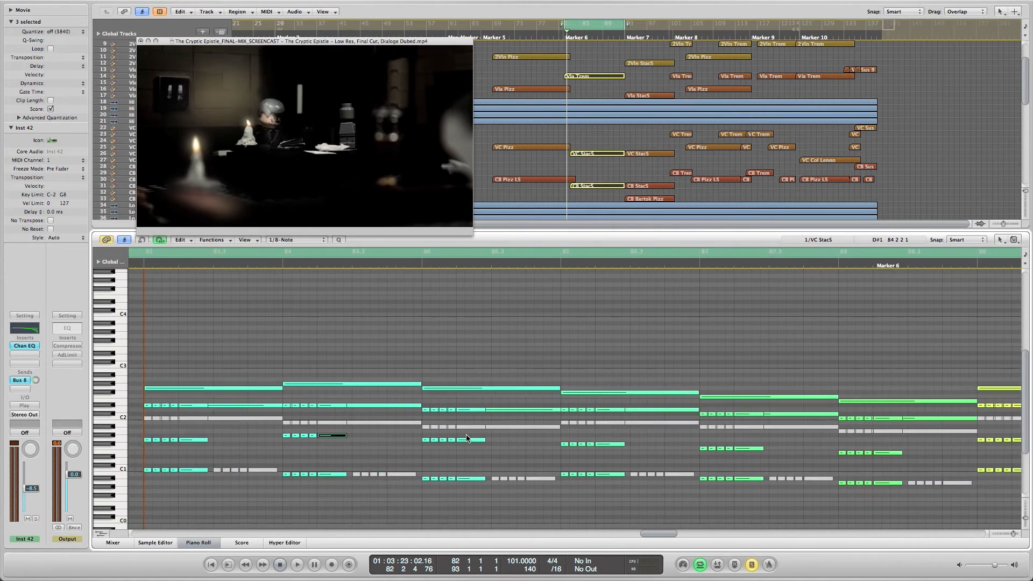
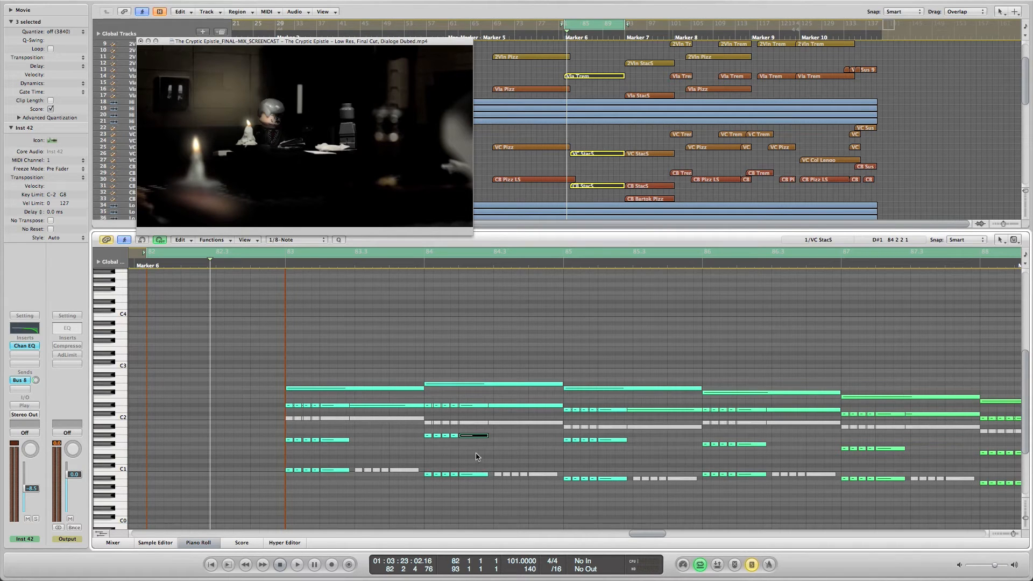
left_click(476, 457)
left_click(420, 264)
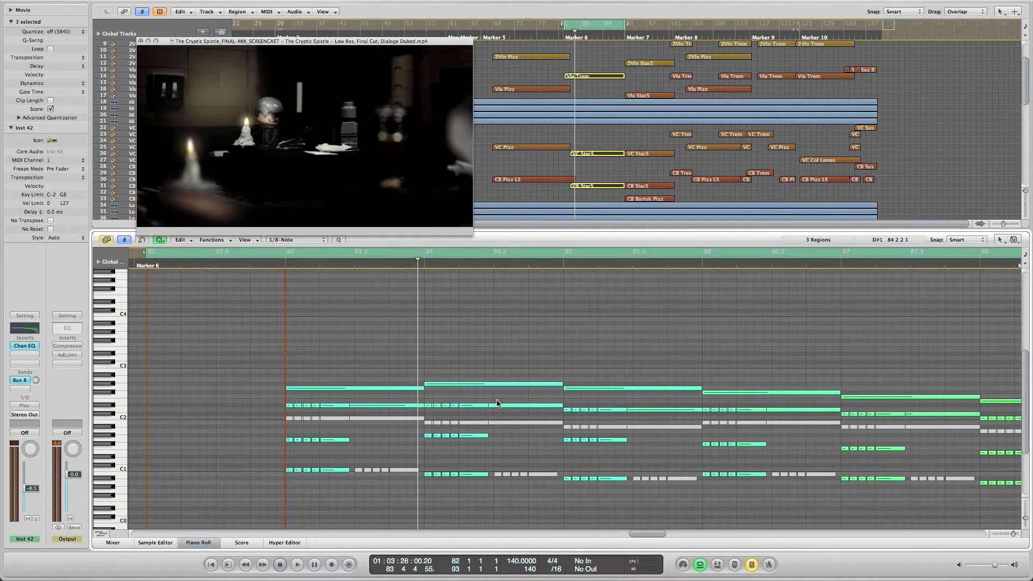
- Examine the viola, cello and bass note patterns from bar 83 to bar 93
scroll(497, 403, "right", 3)
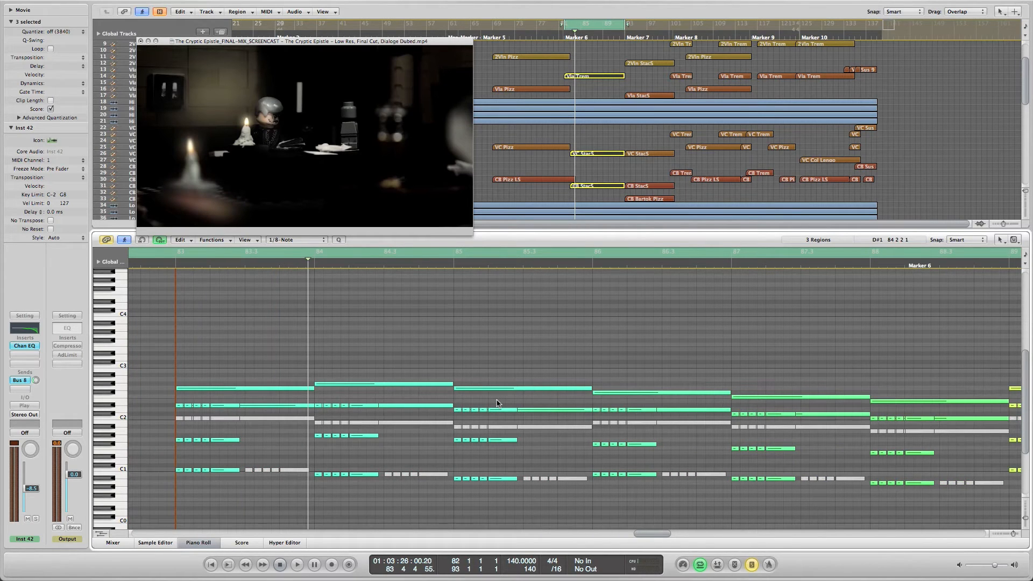
scroll(497, 402, "right", 15)
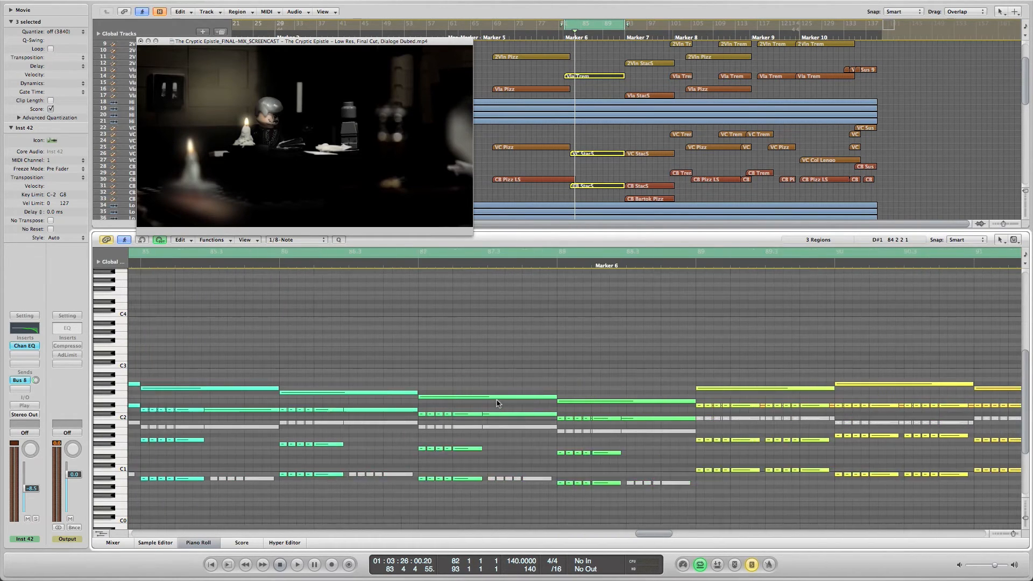
scroll(497, 403, "left", 12)
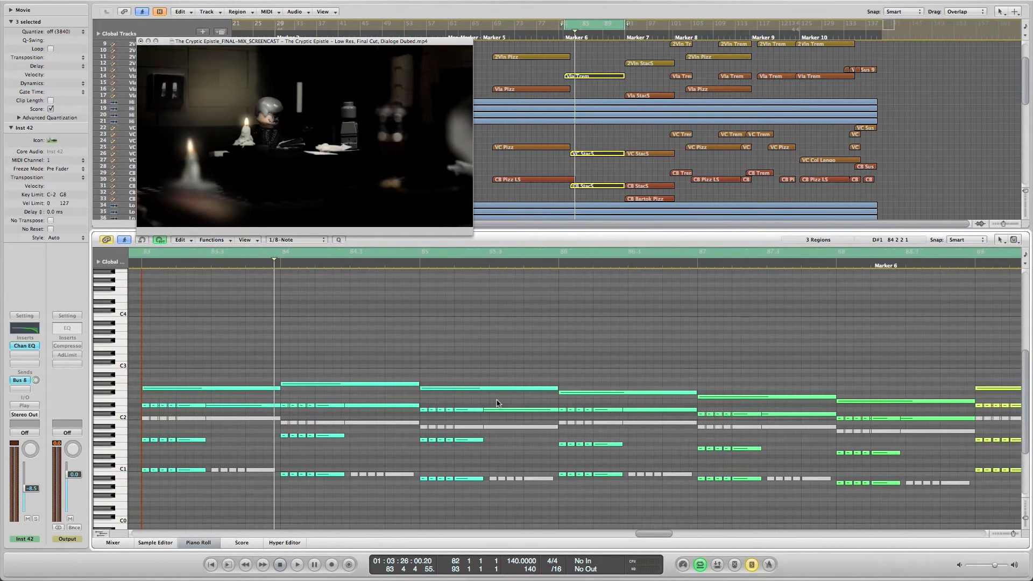
scroll(497, 403, "right", 7)
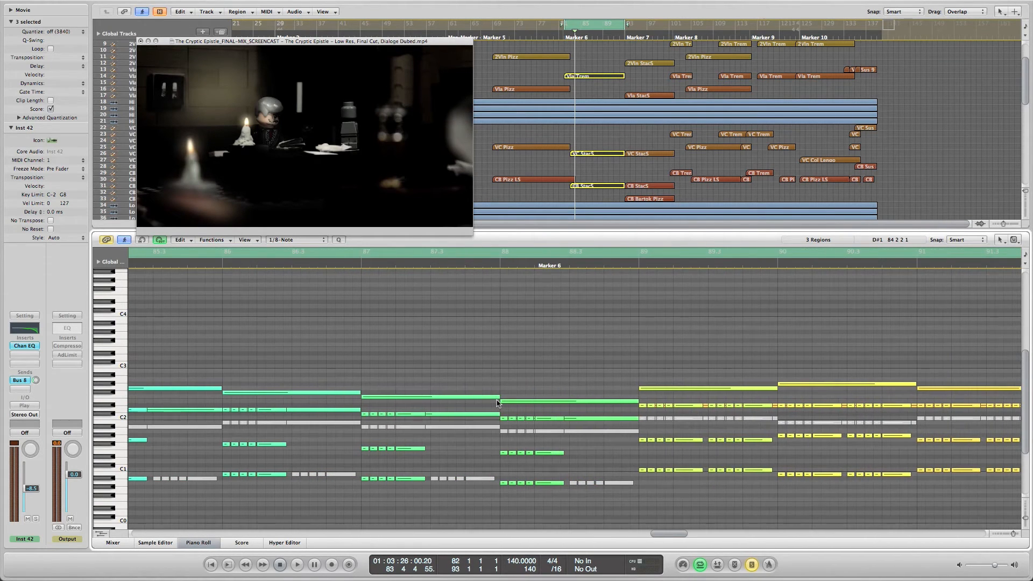
scroll(497, 403, "right", 6)
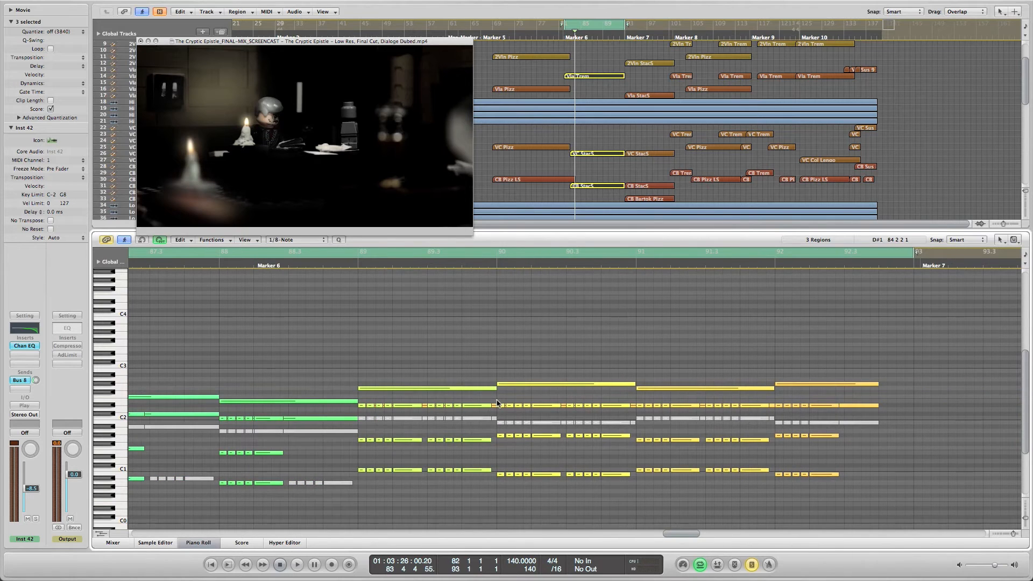
scroll(497, 402, "left", 4)
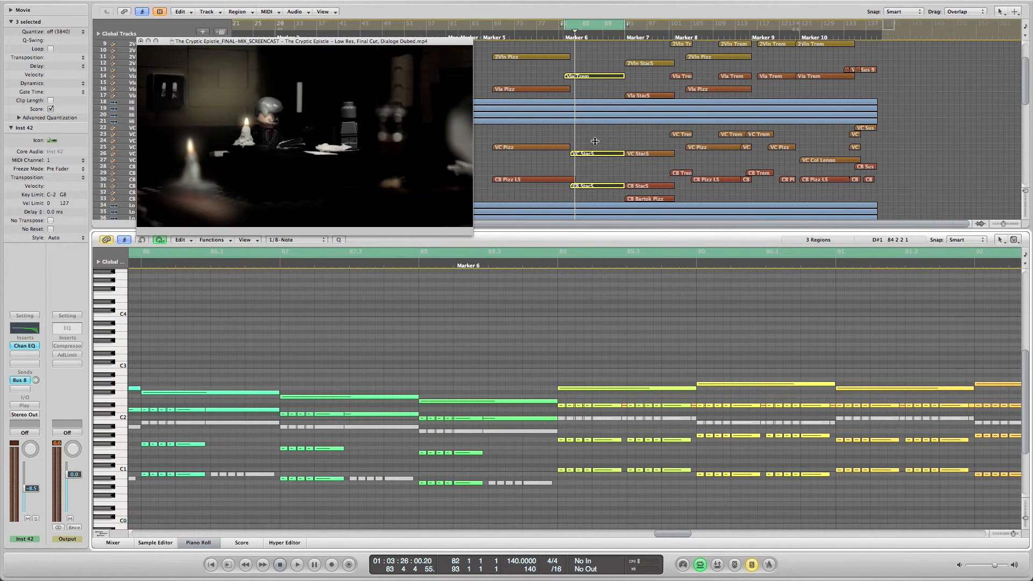
- Select the BC Stac and CC Stac regions at Marker 6 and set the cycle range to span them
scroll(595, 141, "down", 10)
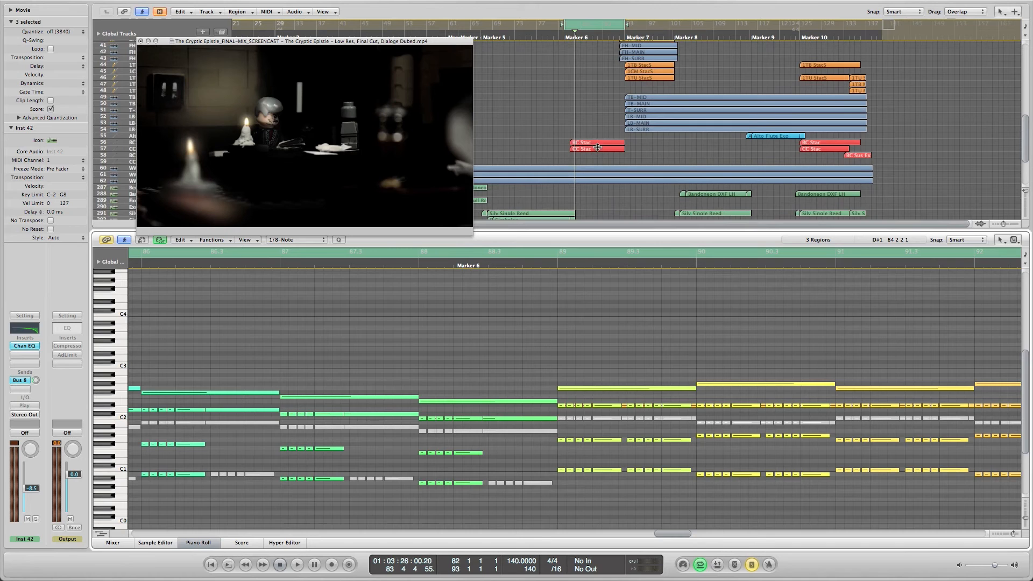
left_click_drag(593, 123, 594, 153)
key("super+u")
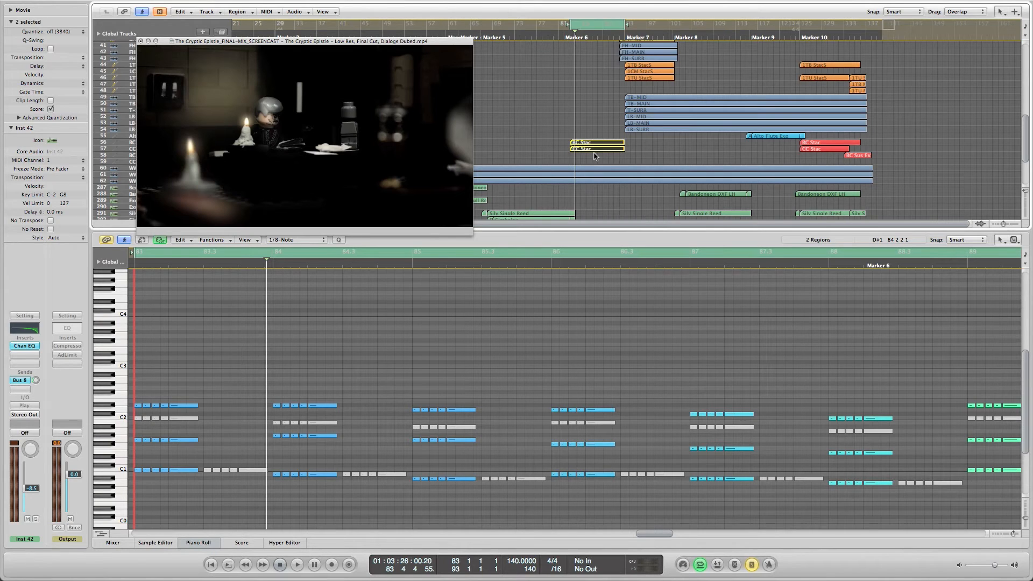
- Clear the region selection and move the playhead to bar 93 at the start of Marker 7
scroll(593, 156, "down", 4)
left_click(594, 156)
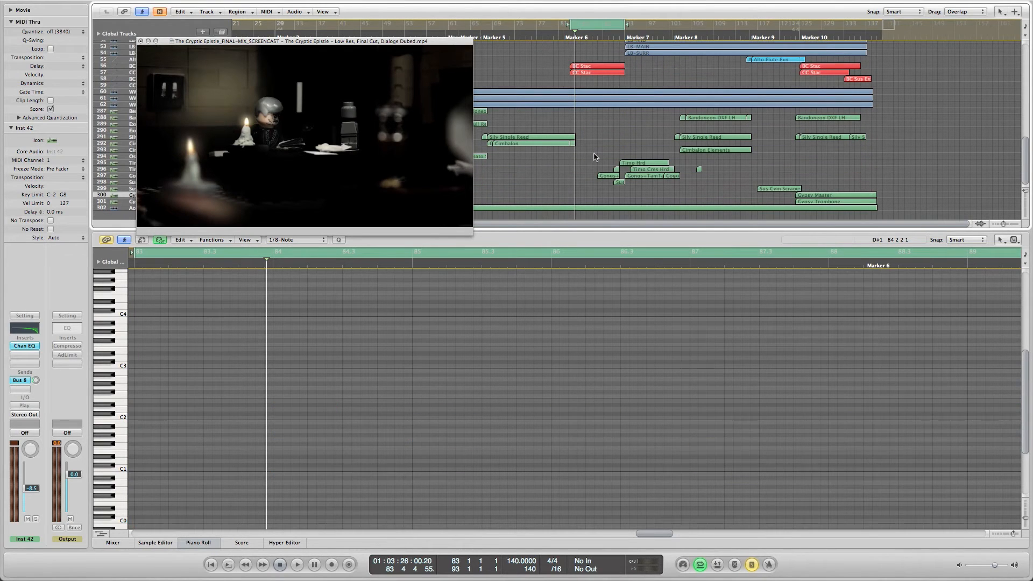
scroll(594, 156, "up", 5)
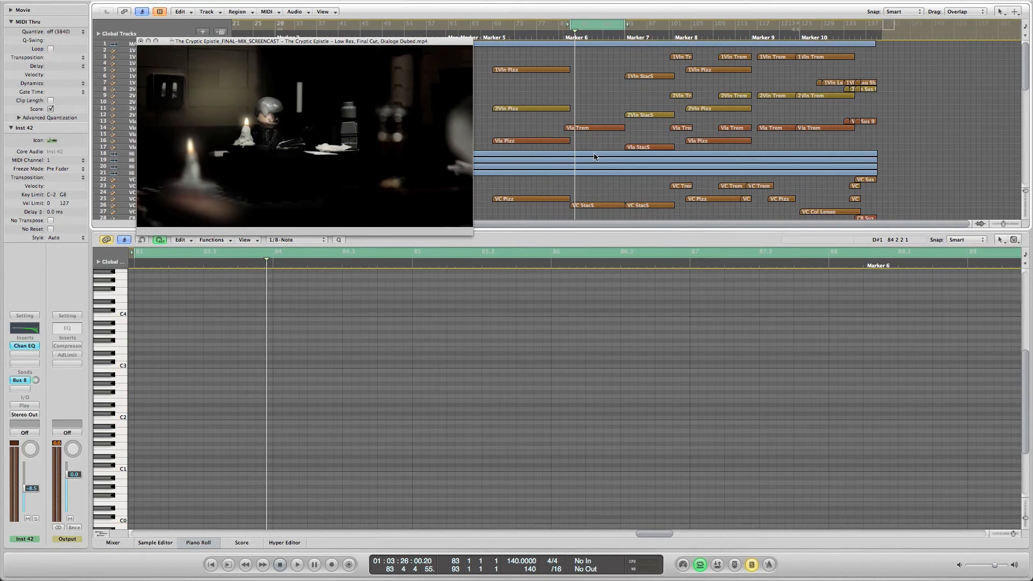
left_click_drag(575, 143, 628, 142)
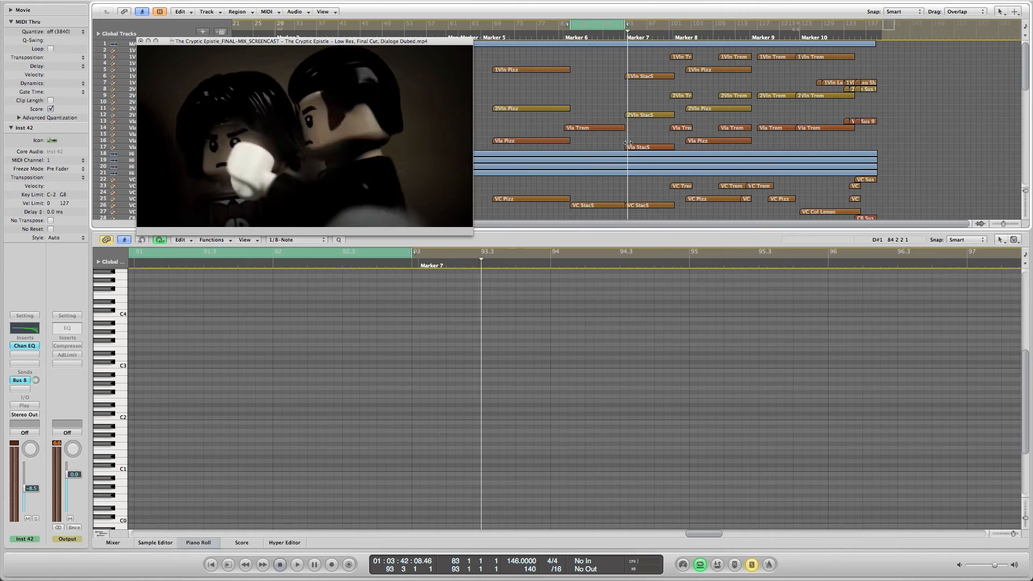
left_click_drag(634, 57, 625, 62)
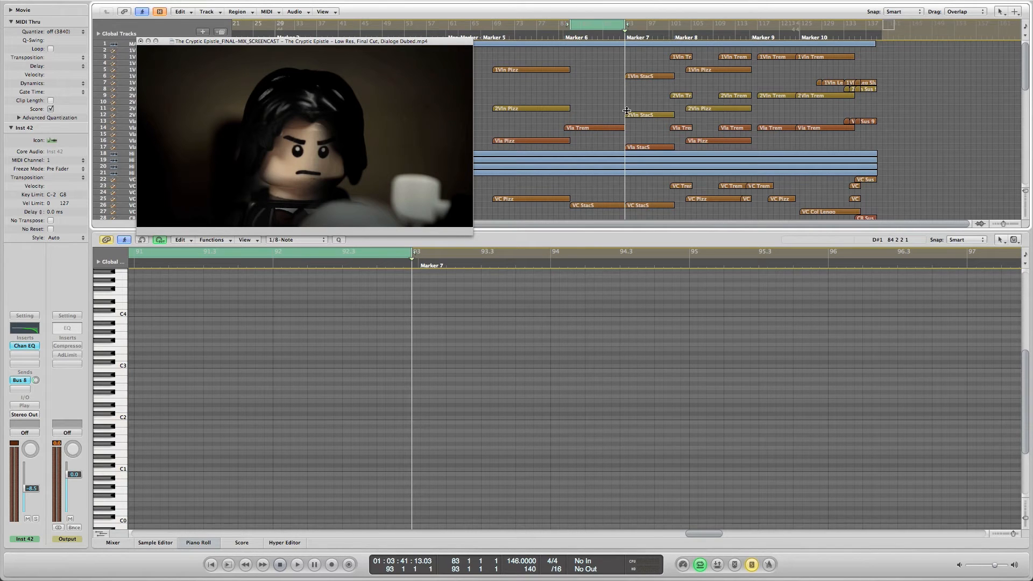
- Place the playhead in bar 101 just before Marker 8, and select the 1Vln, 2Vln and Vla Trem regions starting there
left_click_drag(629, 98, 671, 100)
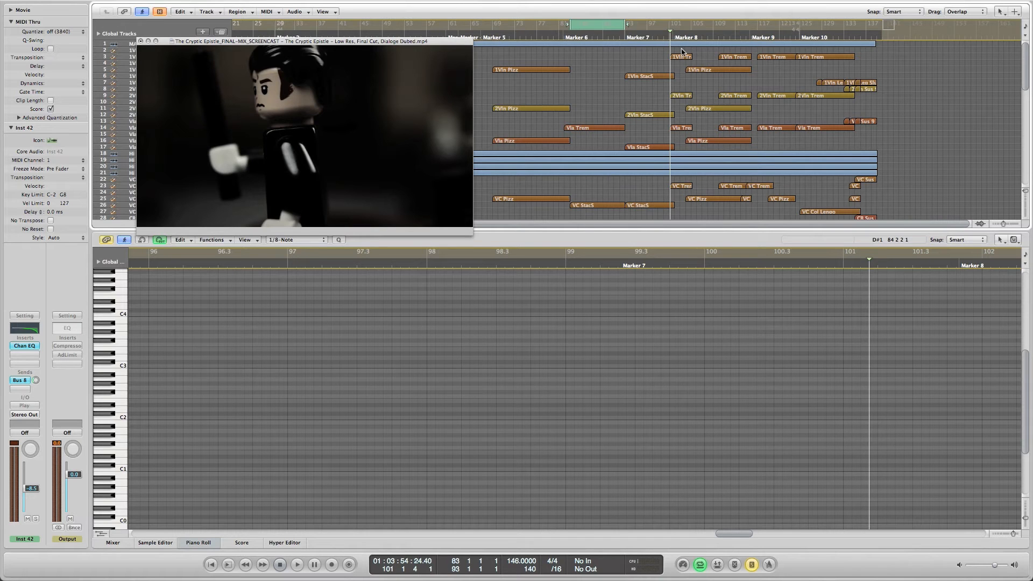
key("space")
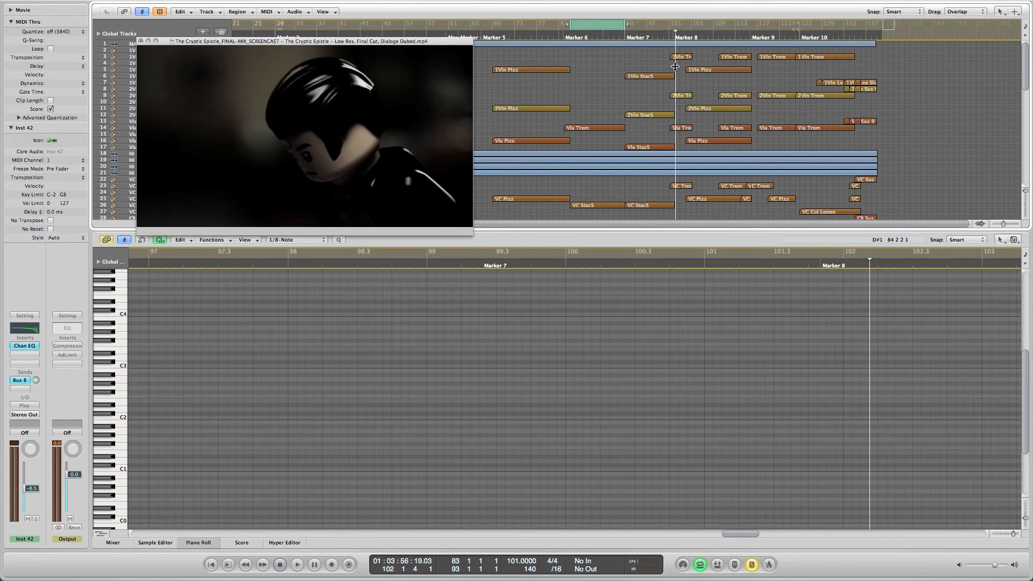
left_click(670, 66)
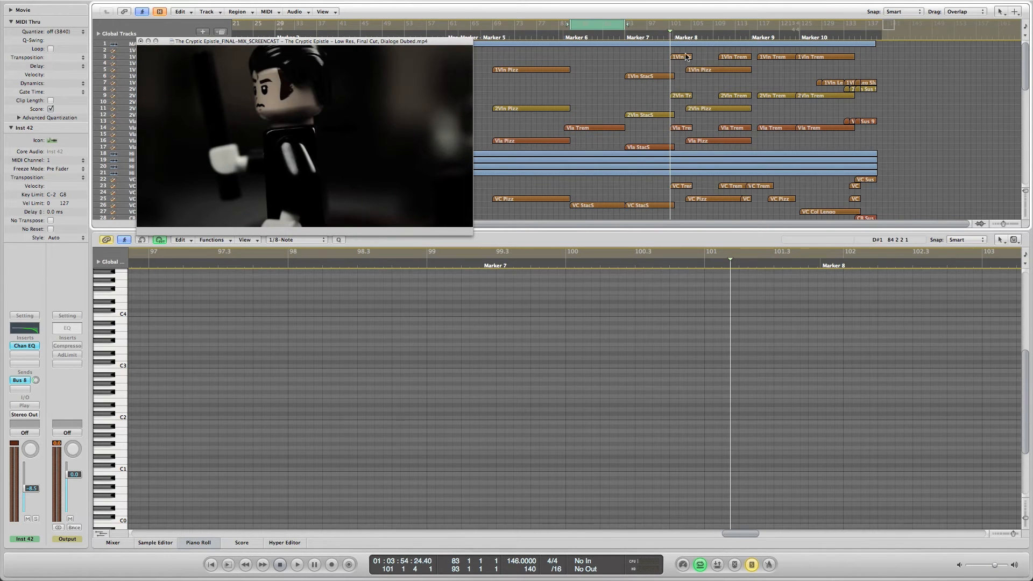
left_click_drag(680, 53, 681, 138)
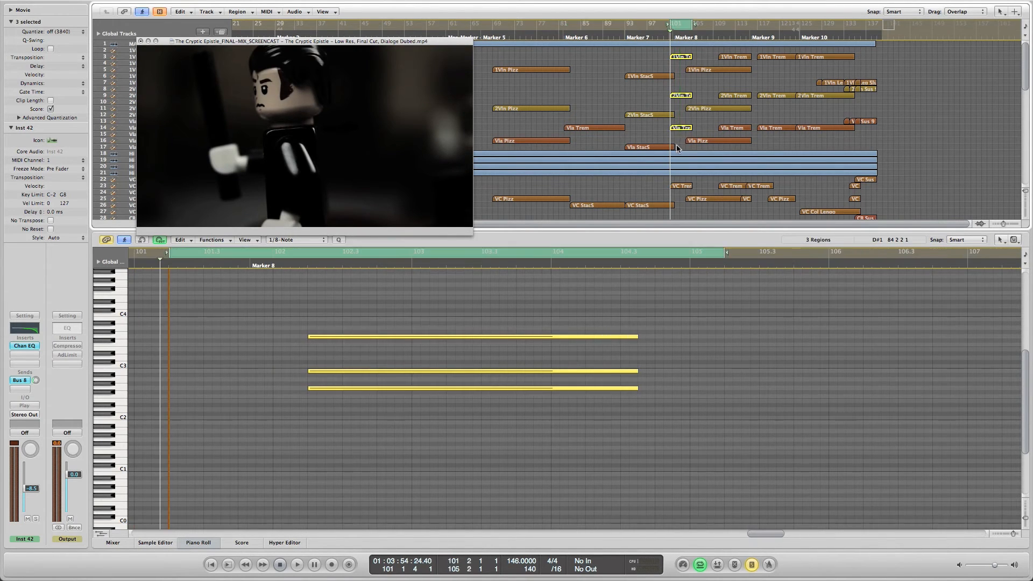
- Add the VC Trem and CB Trem regions starting at bar 101 to the current selection of string tremolo regions
left_click(680, 186, "shift")
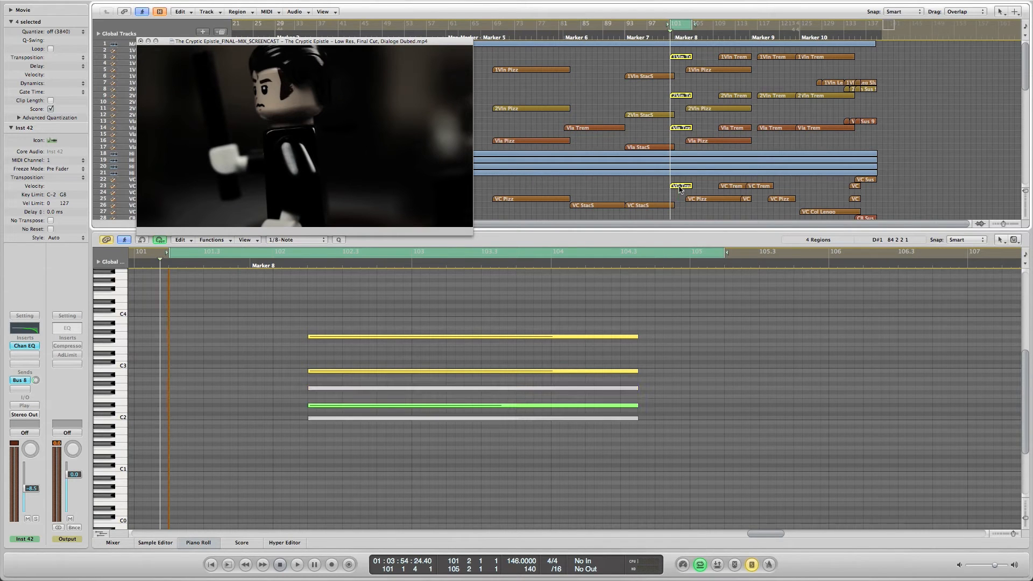
scroll(680, 178, "down", 4)
left_click(681, 156, "shift")
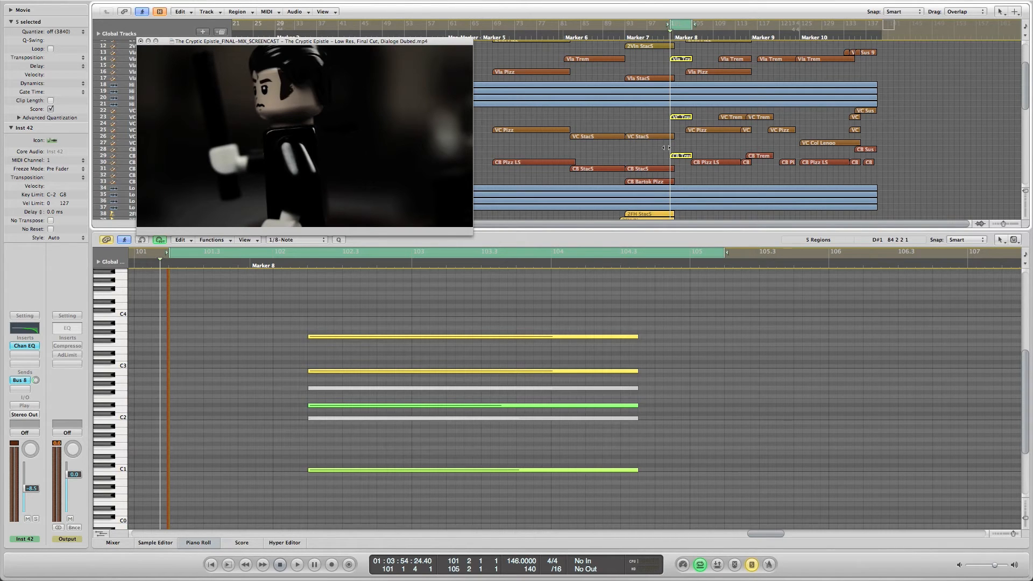
- Step the playhead back and forth in small increments from bar 101 into bar 102 to follow the picture around Marker 8
key("ctrl+comma")
key("ctrl+comma")
key("ctrl+comma")
key("ctrl+comma")
key("ctrl+comma")
key("ctrl+comma")
key("ctrl+comma")
key("ctrl+comma")
key("ctrl+comma")
key("ctrl+comma")
key("ctrl+comma")
key("ctrl+comma")
key("ctrl+period")
key("ctrl+period")
key("ctrl+period")
key("ctrl+period")
key("ctrl+period")
key("ctrl+period")
key("ctrl+period")
key("ctrl+period")
key("ctrl+period")
key("ctrl+period")
key("ctrl+period")
key("ctrl+period")
key("ctrl+period")
key("ctrl+period")
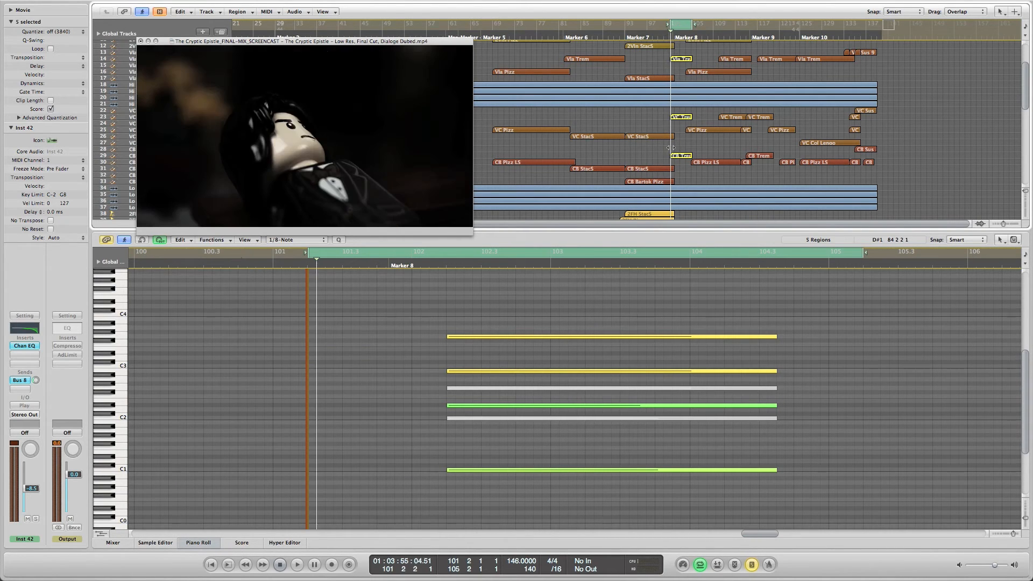
key("ctrl+period")
key("ctrl+period")
key("ctrl+period")
key("ctrl+period")
key("ctrl+period")
key("ctrl+period")
key("ctrl+period")
key("ctrl+period")
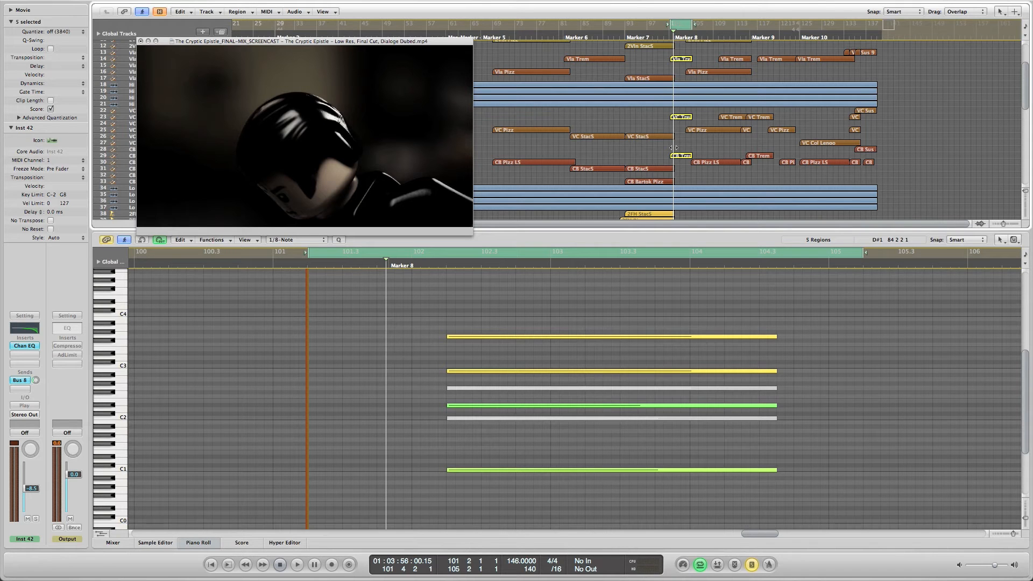
key("ctrl+period")
key("ctrl+period")
key("ctrl+period")
key("ctrl+period")
key("ctrl+period")
key("ctrl+period")
key("ctrl+period")
key("ctrl+period")
key("ctrl+period")
key("ctrl+period")
key("ctrl+period")
key("ctrl+period")
key("ctrl+period")
key("ctrl+period")
key("ctrl+comma")
key("ctrl+comma")
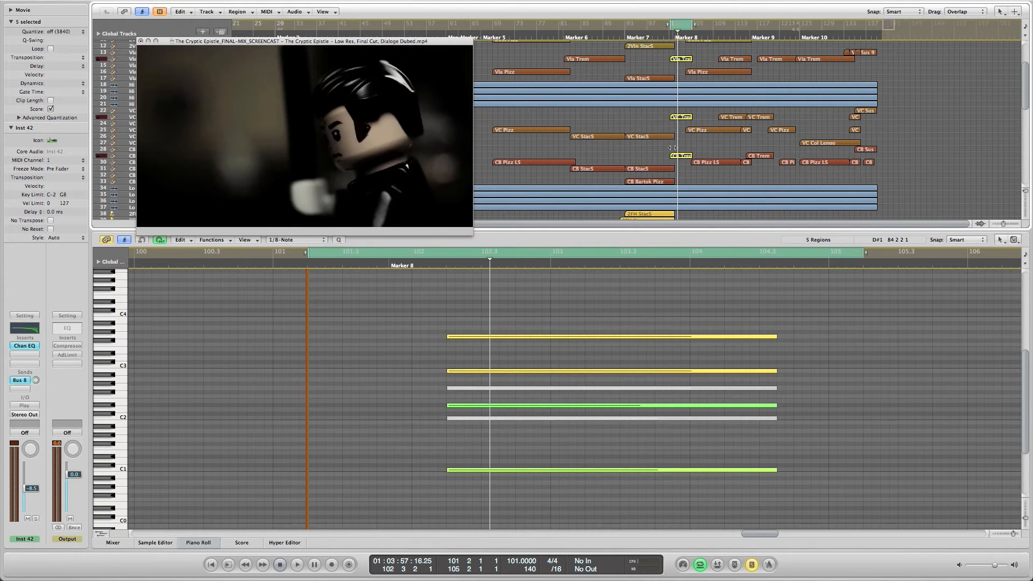
- Scrub the playhead between bar 101 beat 3 and the tremolo chord's entry in bar 102 to compare the picture cuts with the music
left_click(359, 262)
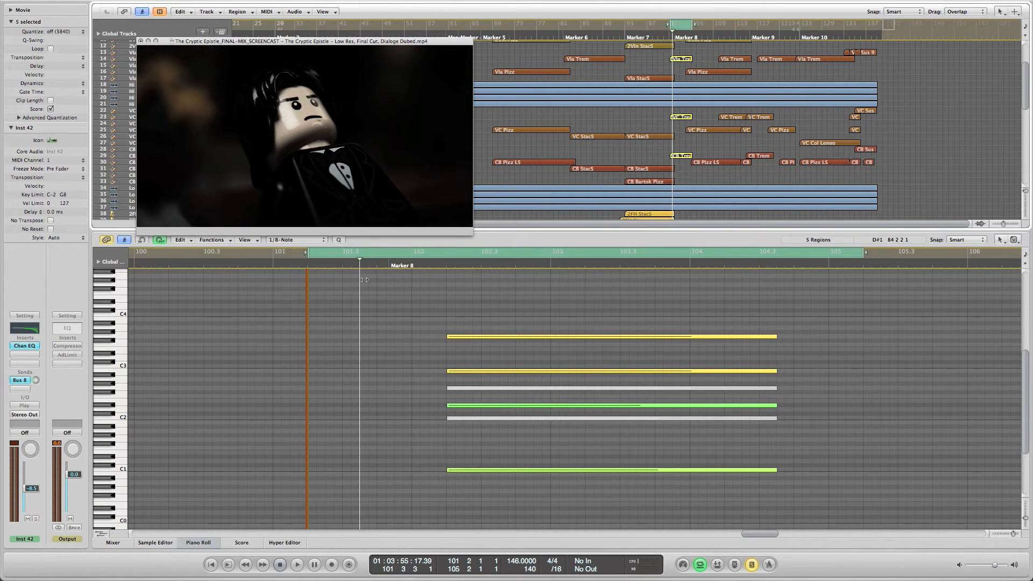
left_click_drag(363, 280, 411, 281)
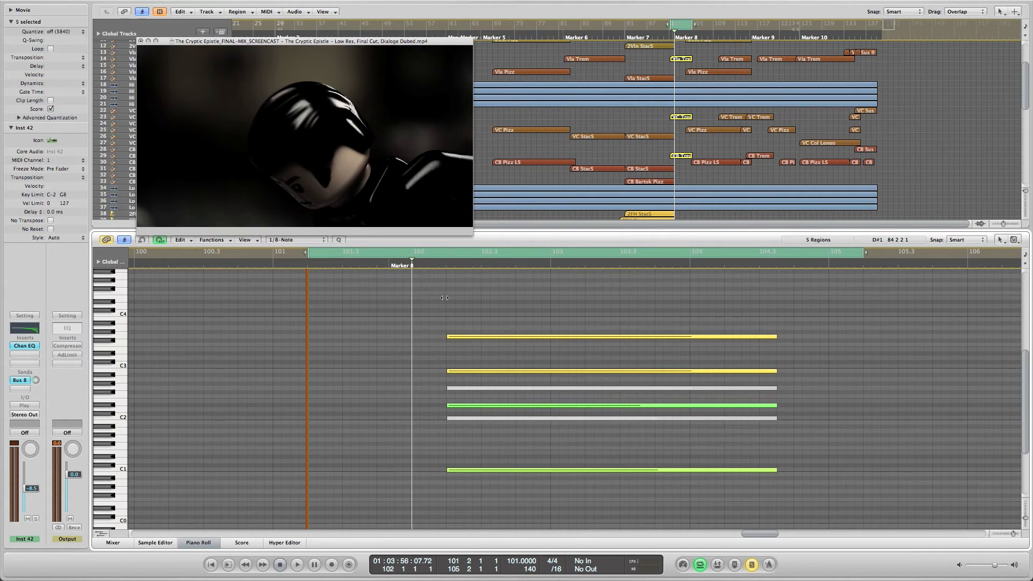
left_click_drag(413, 299, 448, 300)
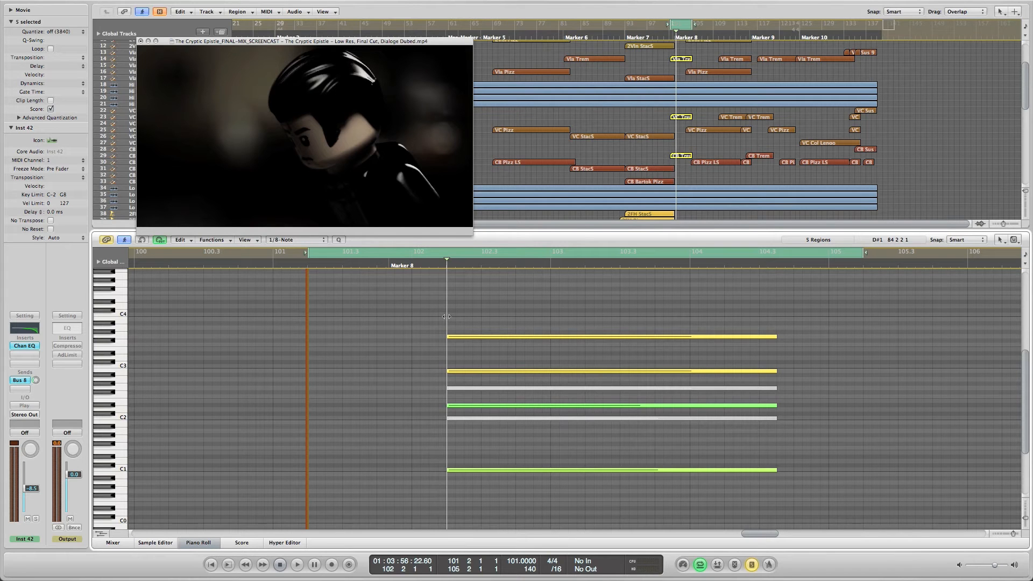
left_click_drag(447, 315, 342, 330)
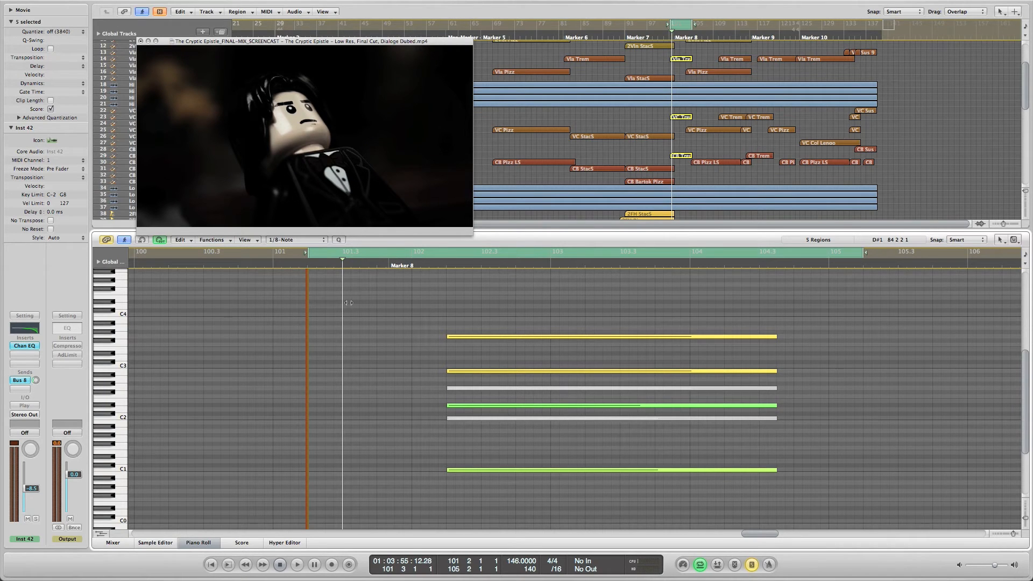
left_click_drag(343, 302, 386, 305)
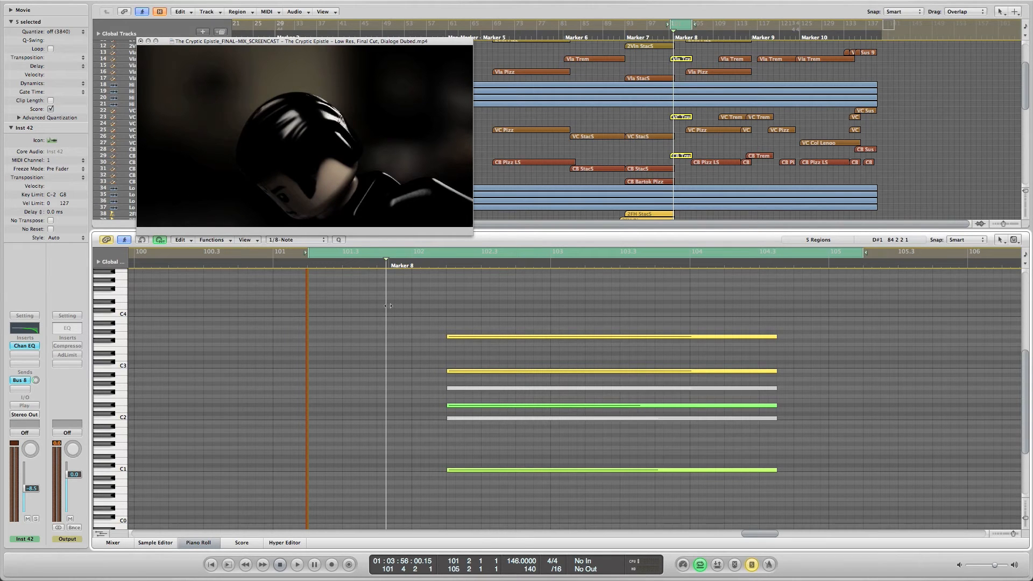
left_click_drag(389, 302, 443, 302)
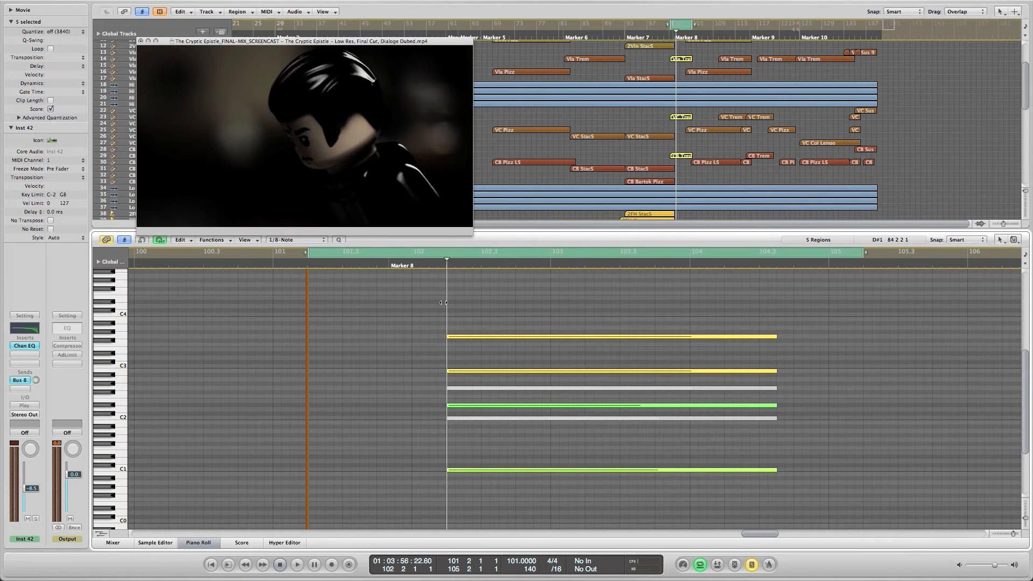
mouse_move(444, 302)
left_mouse_down()
mouse_move(539, 306)
mouse_move(438, 309)
left_mouse_up()
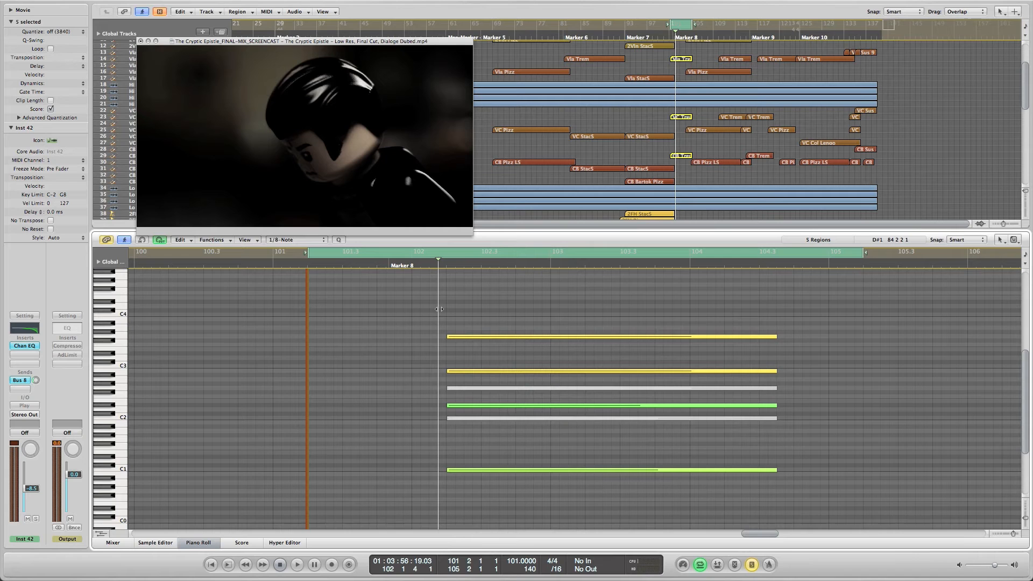
- Audition the contrabass, cello, second violin and first violin notes of the tremolo chord in bar 102 one by one
left_click(565, 471)
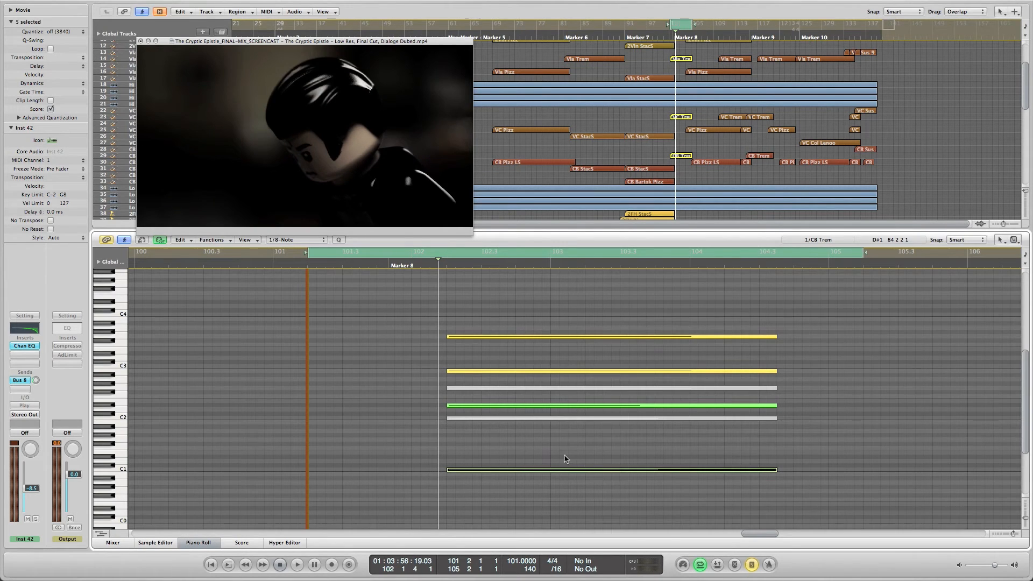
left_click(557, 407)
left_click(557, 407)
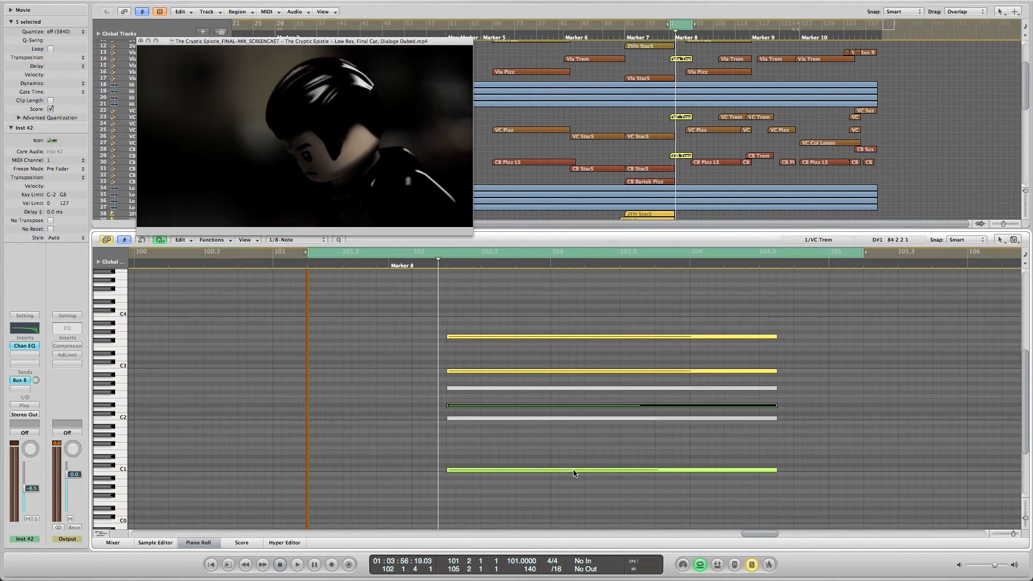
left_click(561, 469)
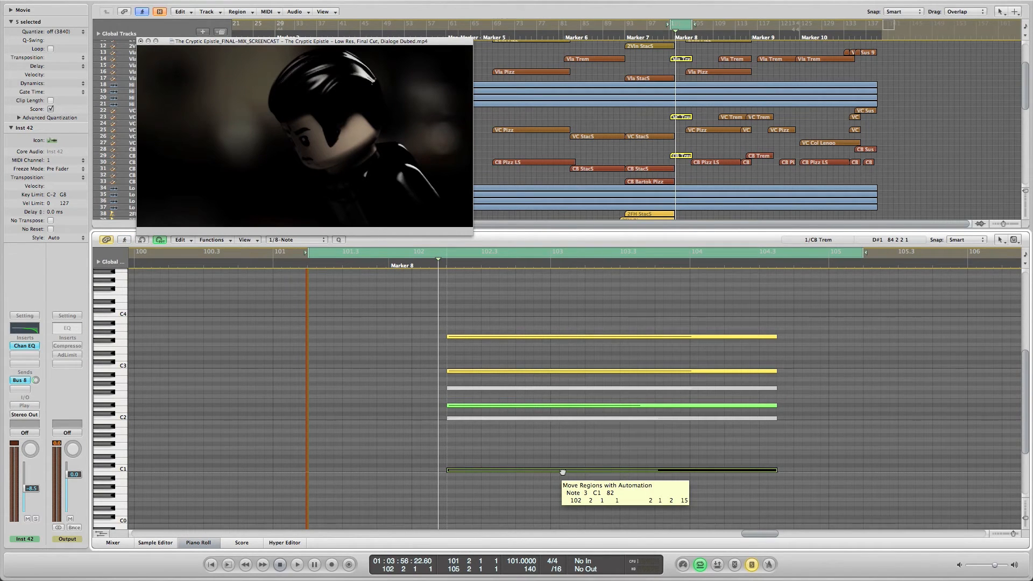
left_click(569, 406)
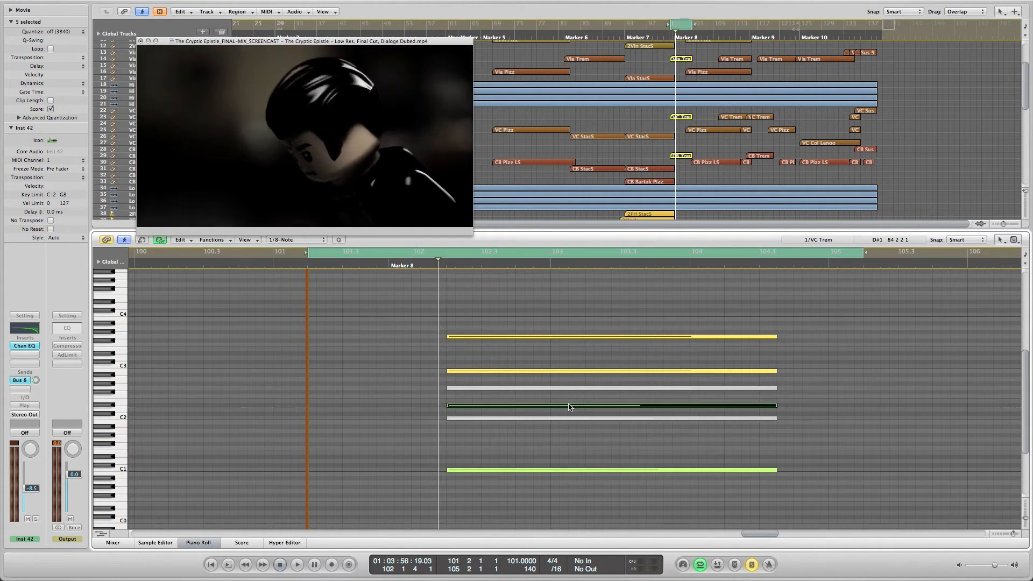
left_click(566, 371)
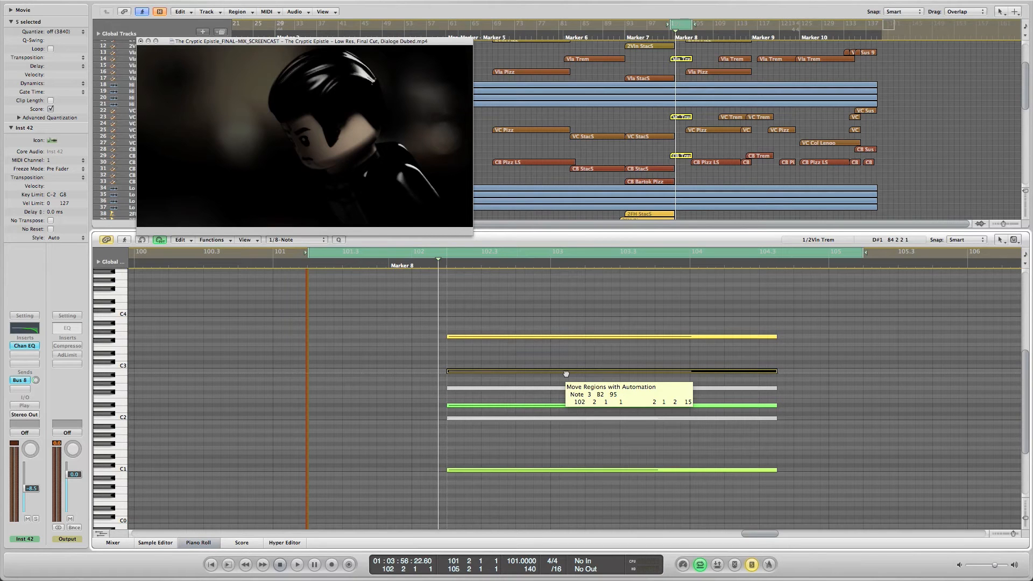
left_click_drag(565, 373, 569, 339)
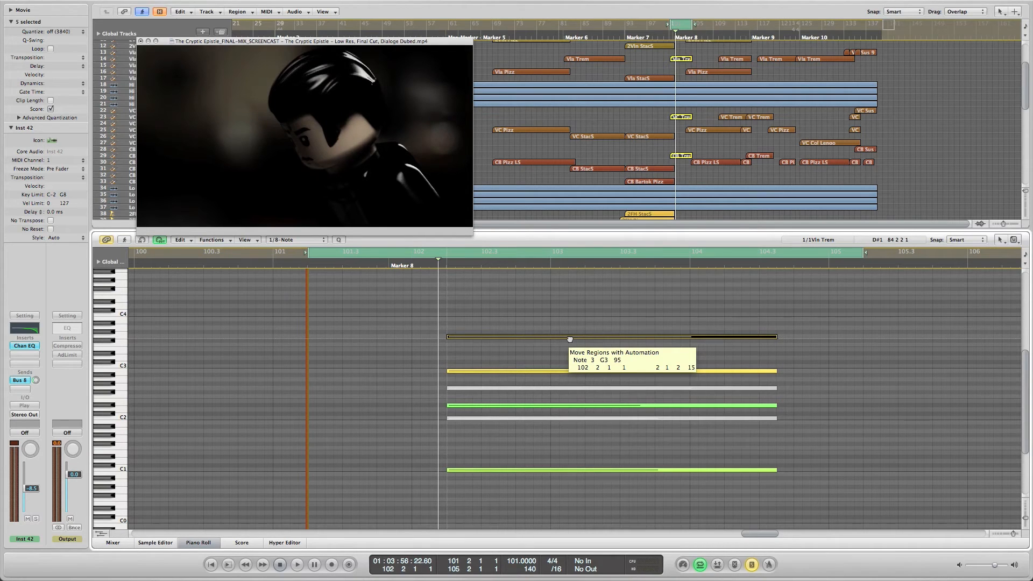
left_click_drag(569, 340, 570, 340)
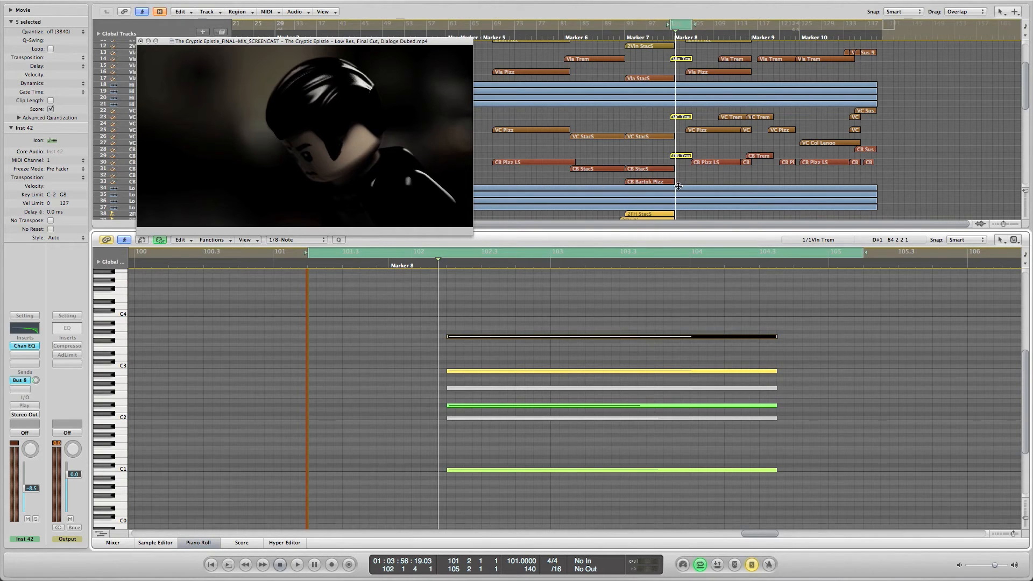
- Stop playback past the end of the score, return the playhead to bar 101, and play the cue through Marker 8
mouse_move(675, 162)
left_mouse_down()
mouse_move(690, 162)
mouse_move(679, 162)
left_mouse_up()
scroll(687, 176, "up", 4)
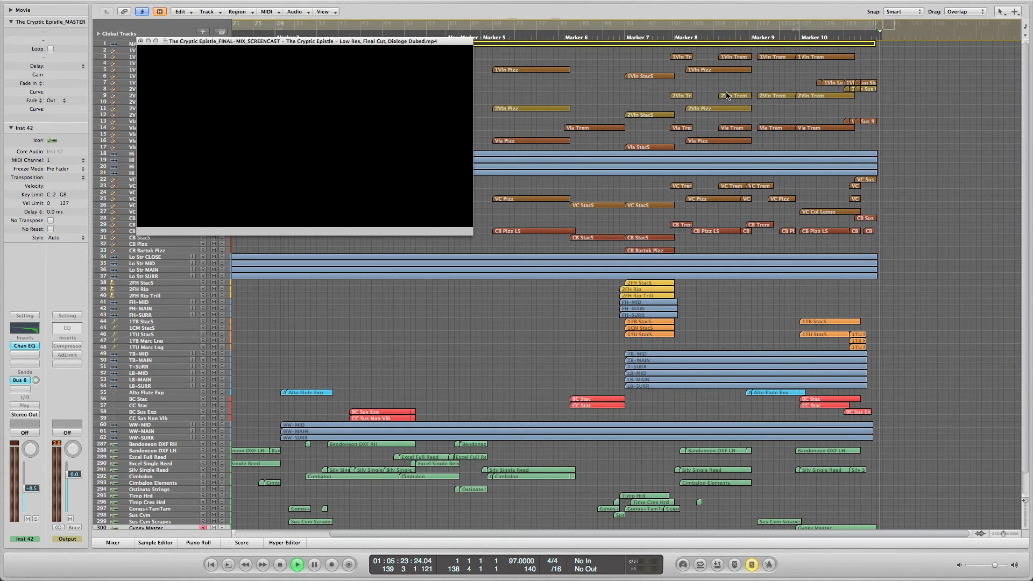
key("space")
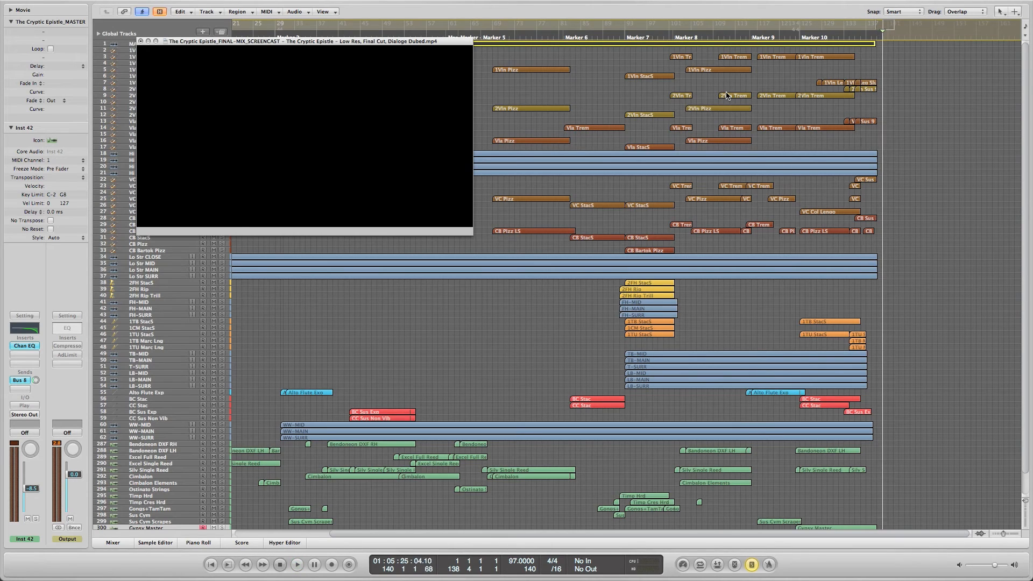
left_click(669, 38)
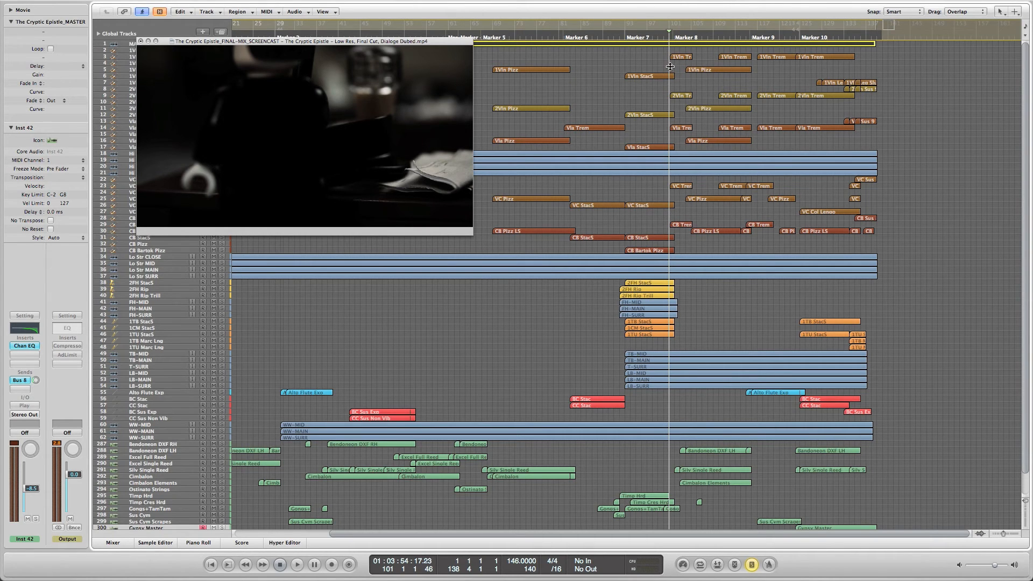
key("space")
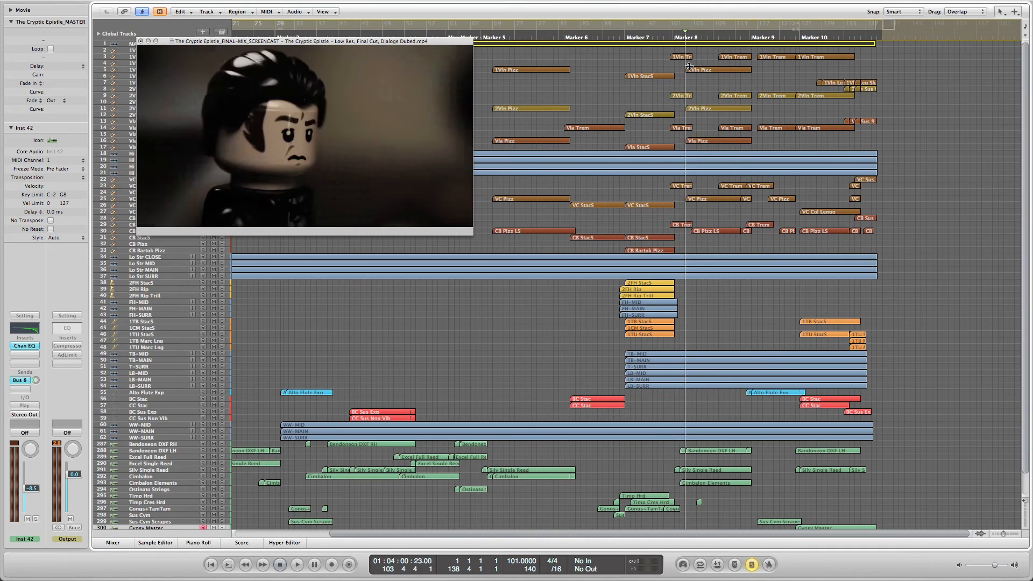
- Scrub the picture from the start of bar 105 to bar 108 and look over the regions playing there
left_click_drag(693, 67, 692, 66)
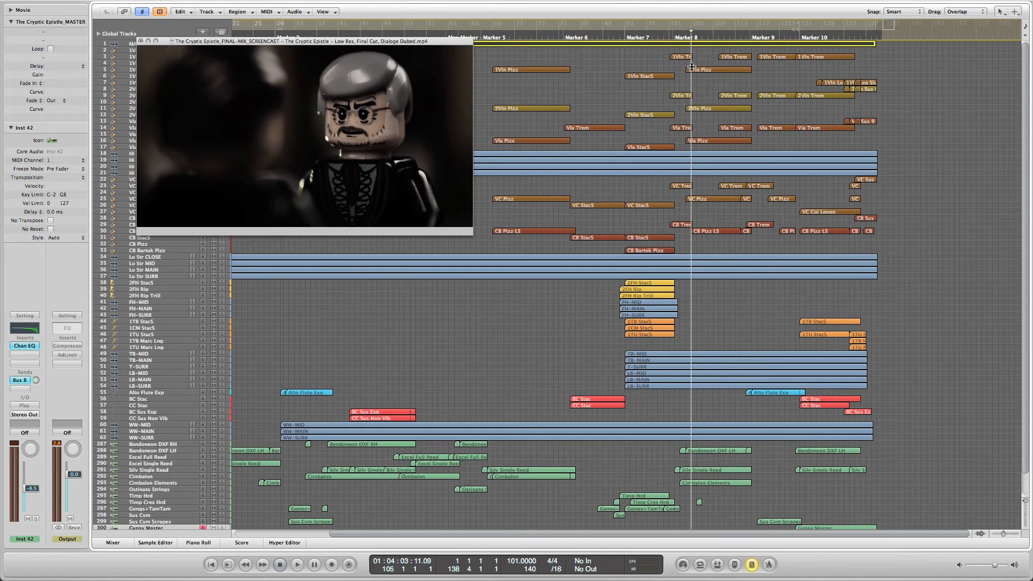
left_click_drag(691, 67, 712, 68)
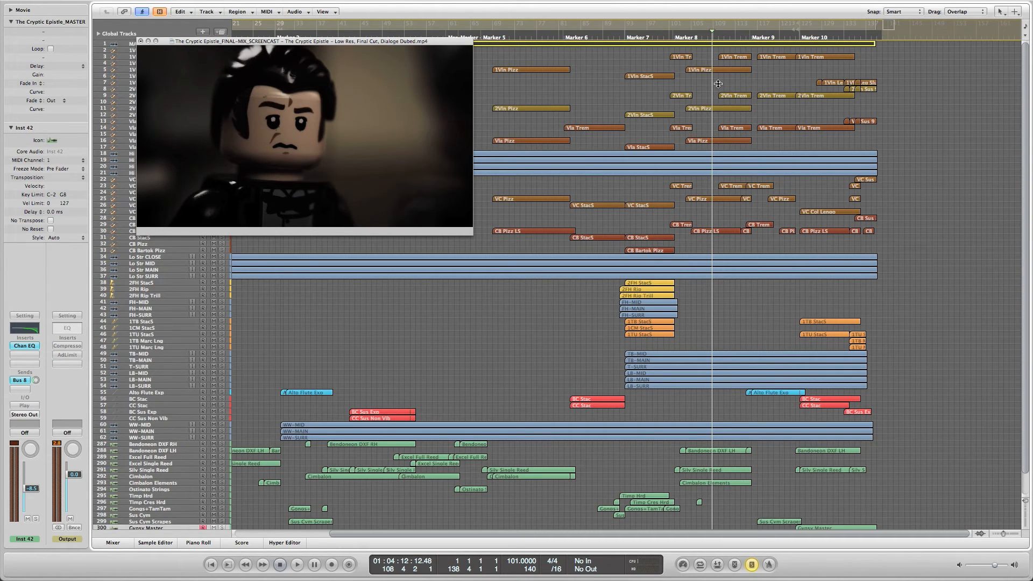
scroll(718, 84, "down", 2)
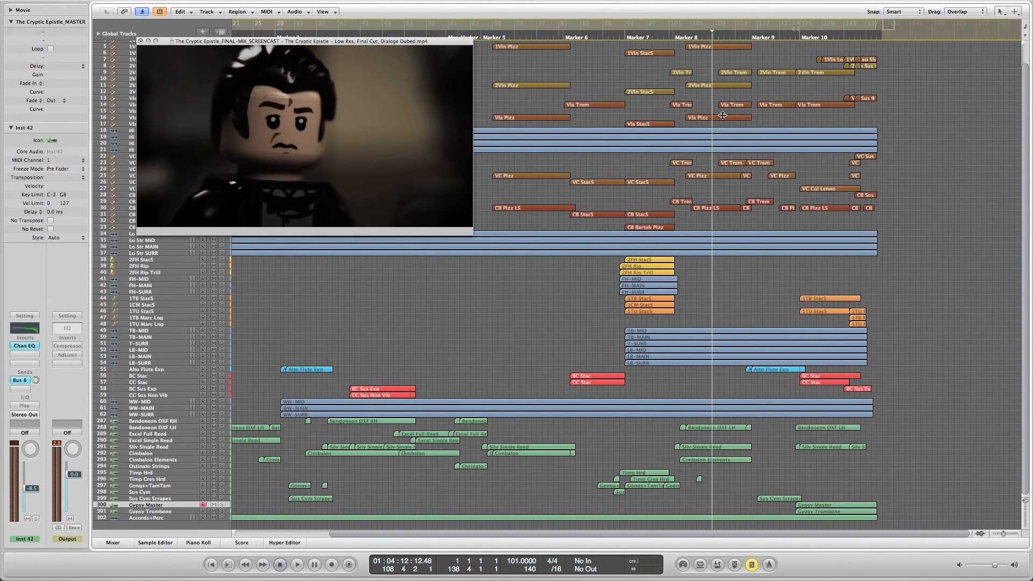
scroll(721, 116, "up", 2)
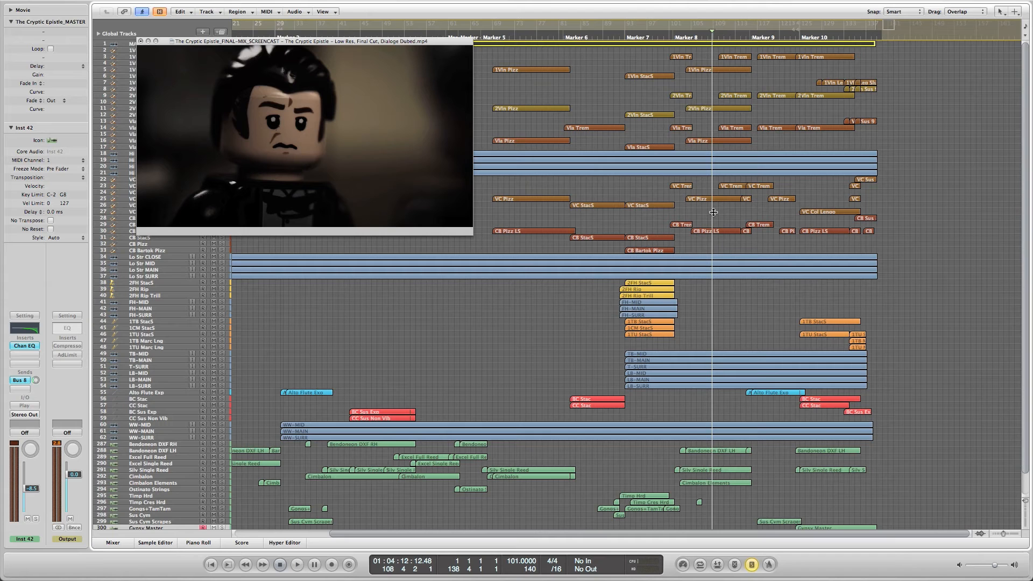
- Open the Silv Single Reed region at Marker 8 in the Piano Roll, and show the Cimbalon Elements region's notes from bar 103
double_click(705, 470)
scroll(718, 157, "down", 15)
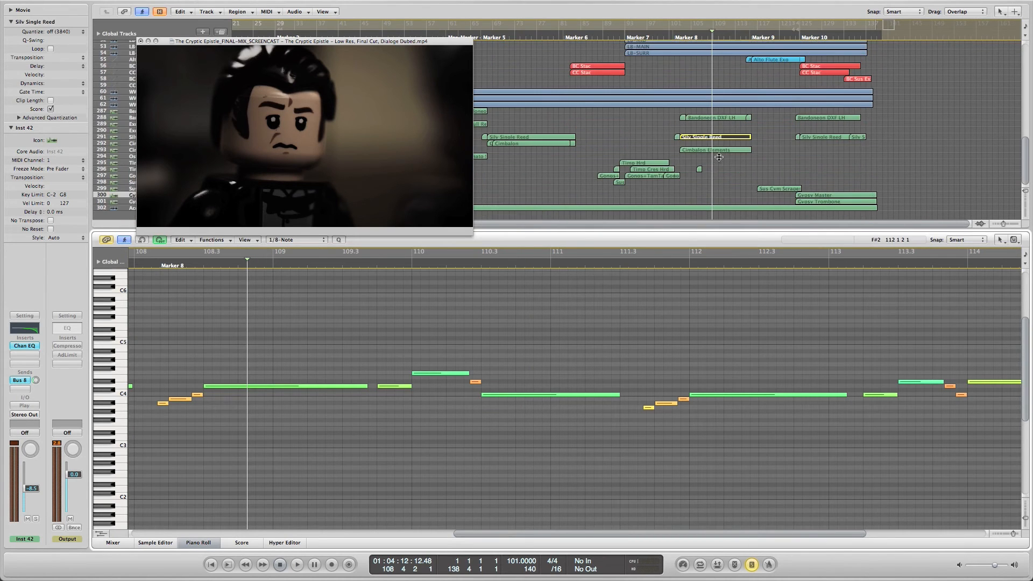
left_click(712, 150)
scroll(536, 391, "down", 5)
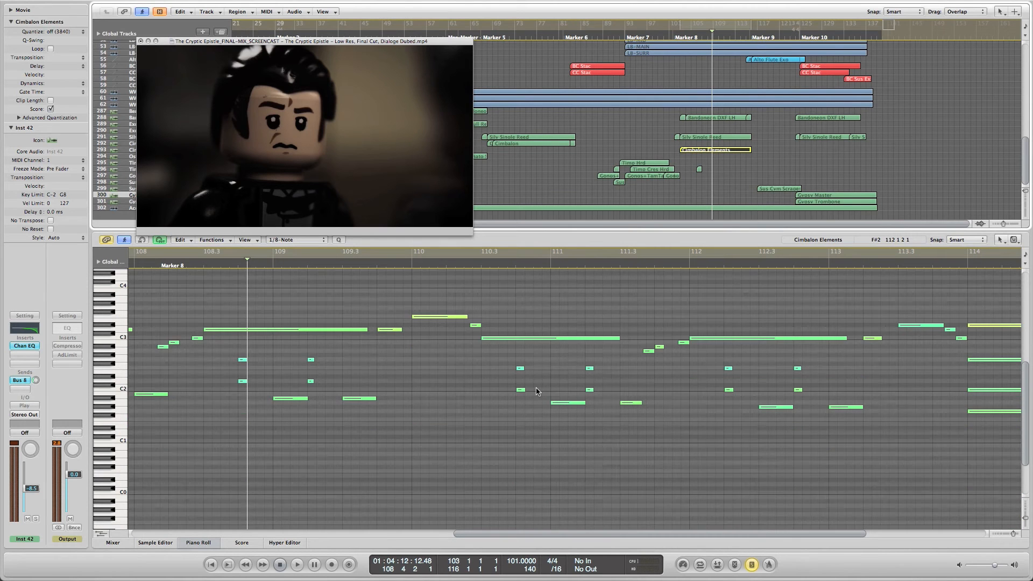
scroll(536, 391, "left", 10)
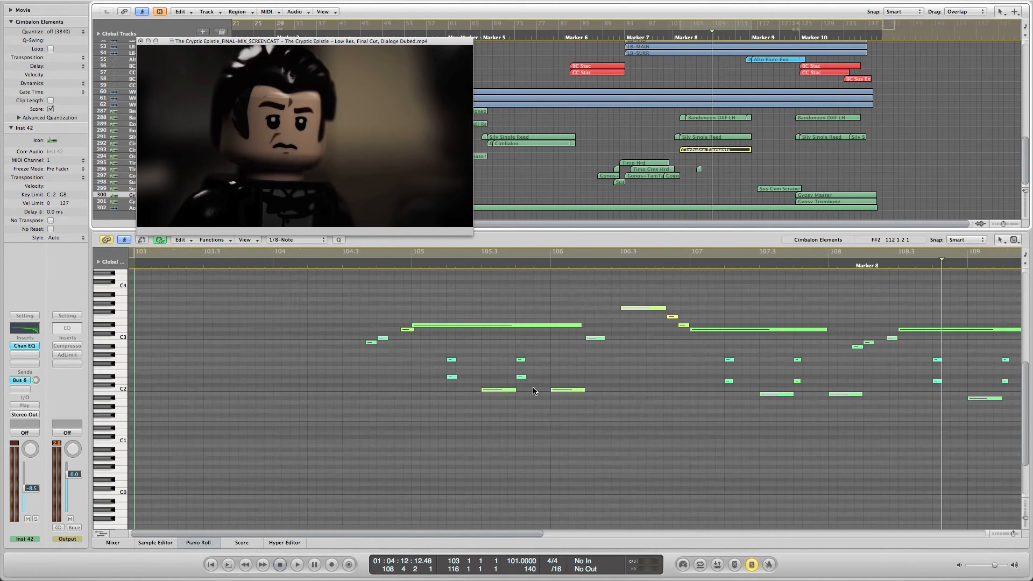
- Move the playhead from bar 104 to the start of bar 105, and examine the Cimbalon Elements notes up to Marker 9
left_click(353, 266)
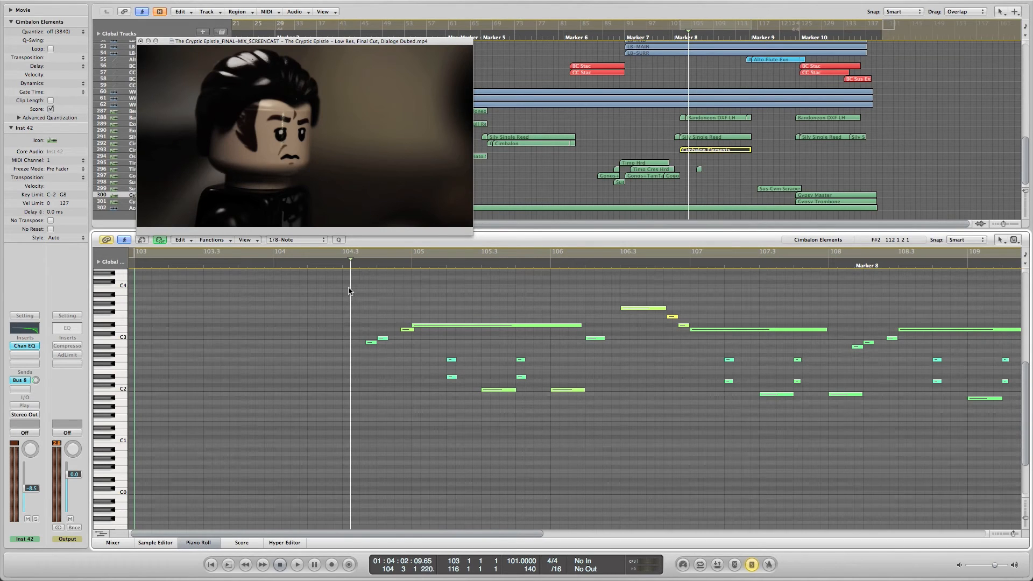
left_click_drag(349, 290, 412, 288)
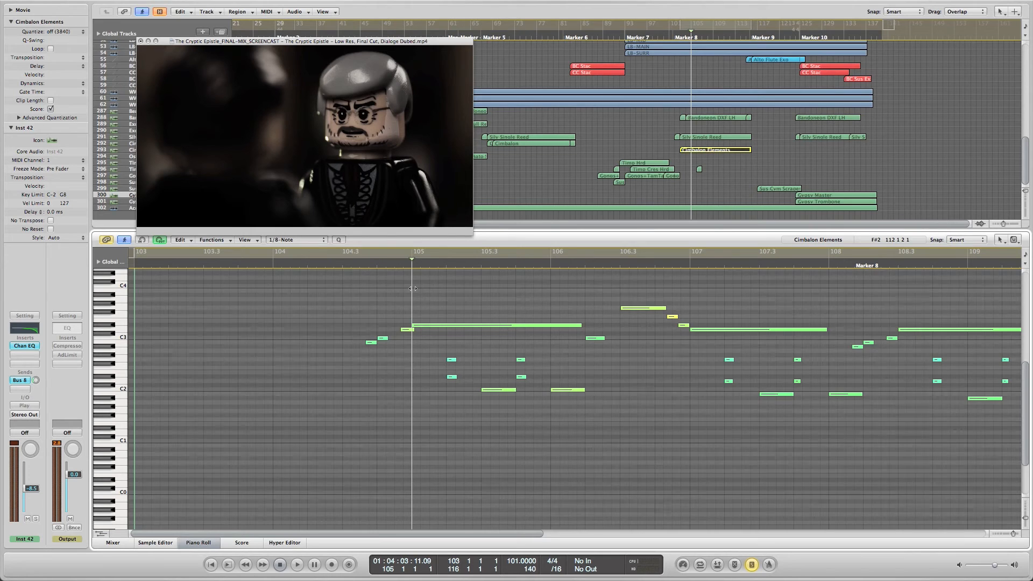
scroll(413, 288, "right", 10)
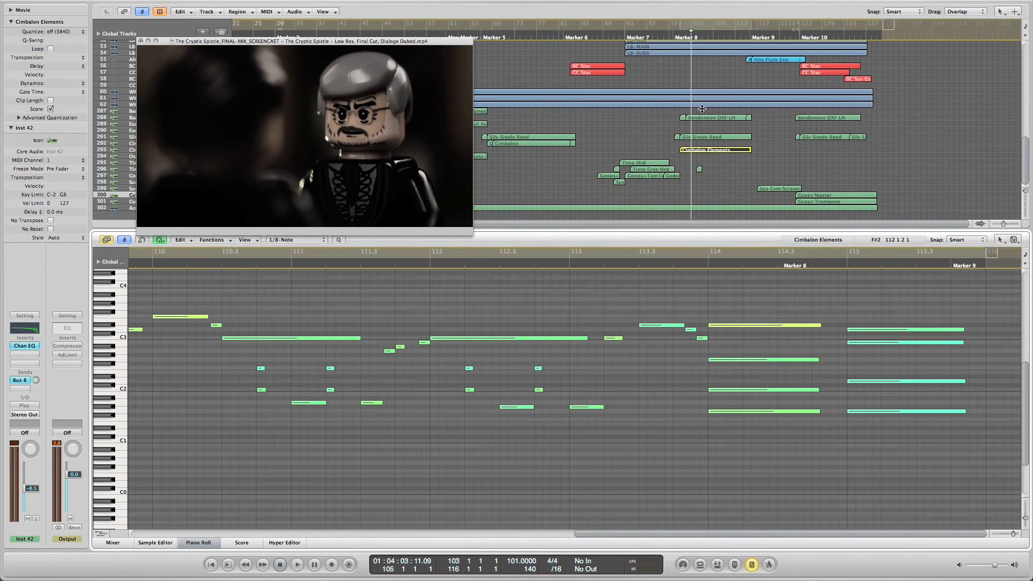
scroll(702, 109, "up", 10)
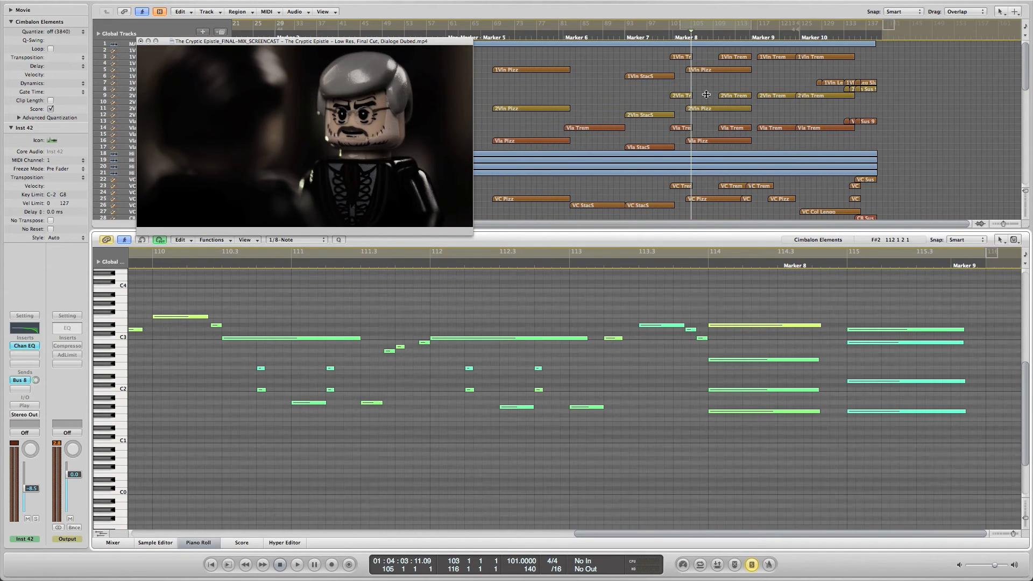
scroll(706, 95, "down", 5)
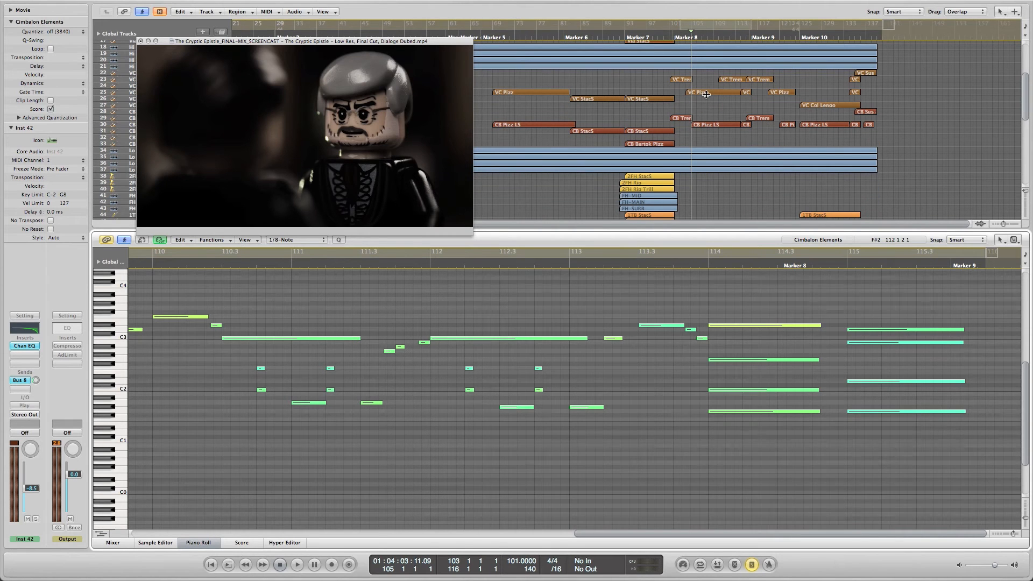
- Examine the Cimbalon Elements notes back to bar 105, and scrub the picture from bar 105 to bar 111
scroll(593, 281, "left", 8)
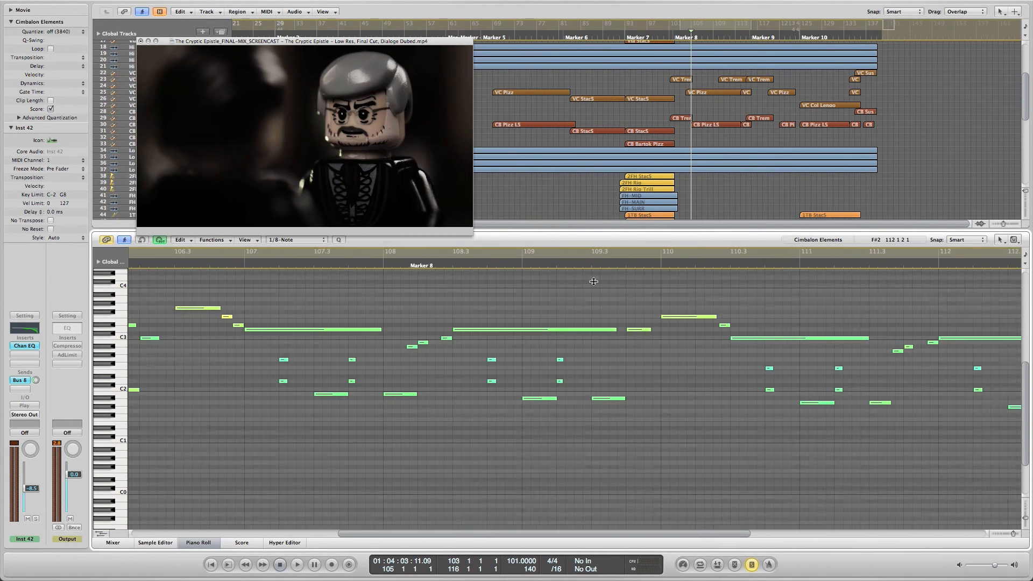
scroll(594, 282, "left", 6)
scroll(593, 282, "left", 10)
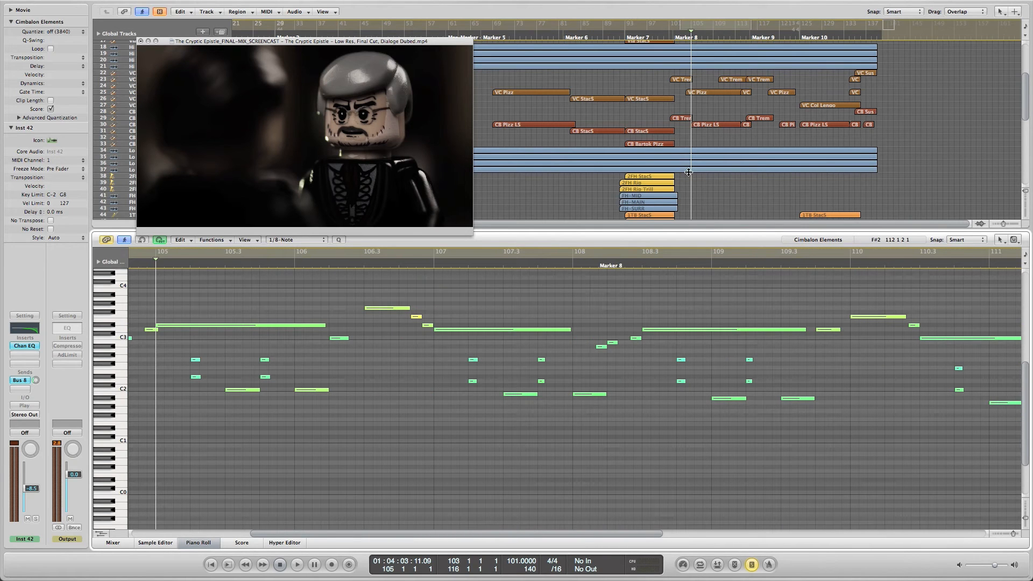
scroll(702, 167, "up", 6)
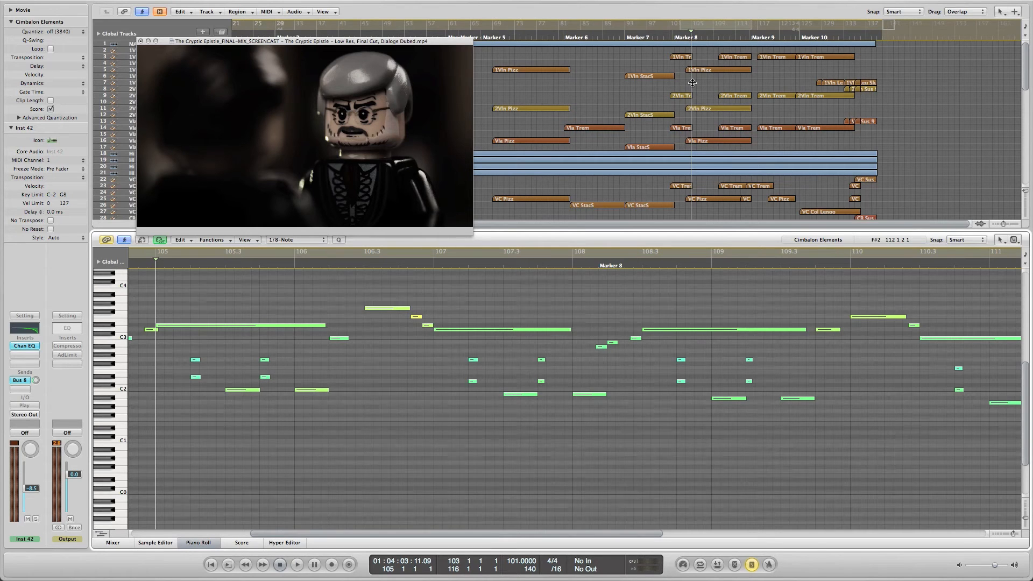
left_click_drag(689, 83, 728, 83)
- Show the global Video, Signature and Tempo tracks, and move the movie window clear of them
left_click_drag(442, 42, 432, 89)
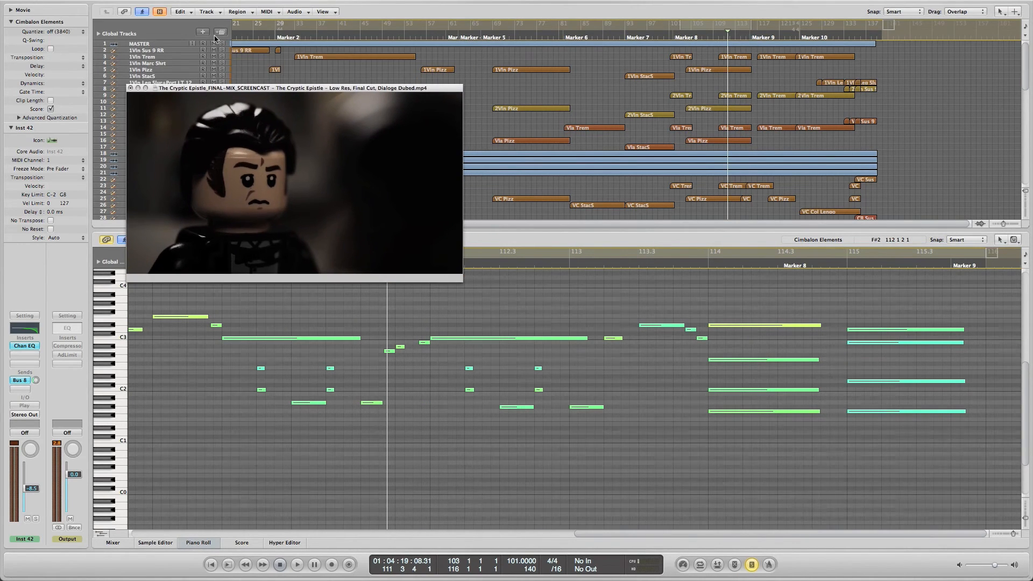
left_click(99, 34)
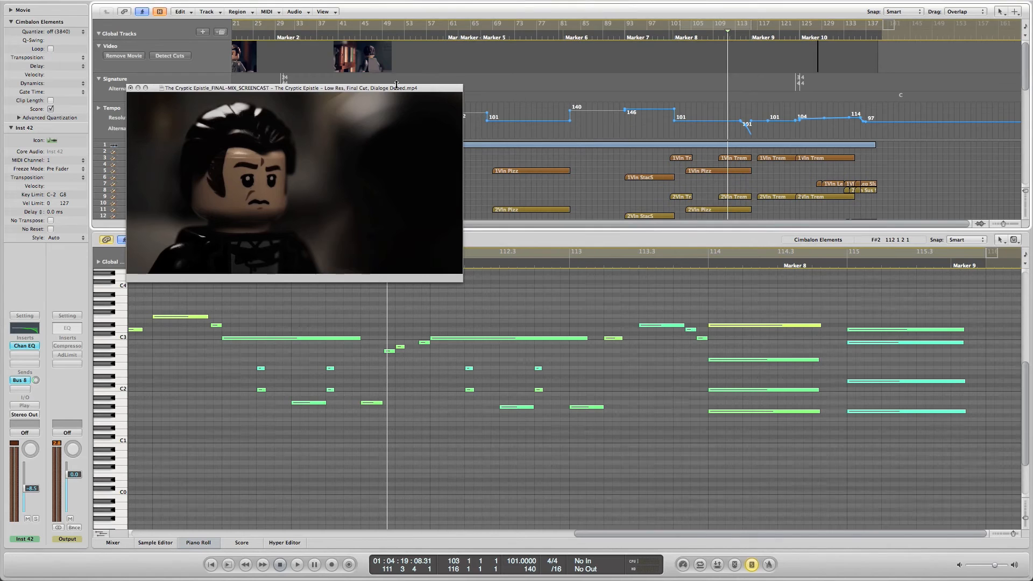
left_click_drag(386, 89, 319, 195)
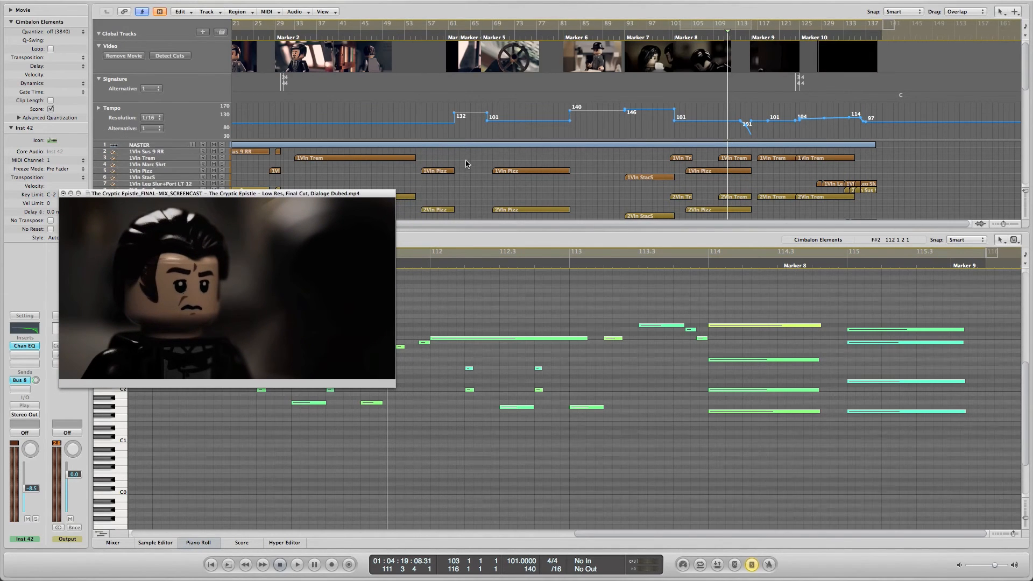
scroll(601, 126, "left", 5)
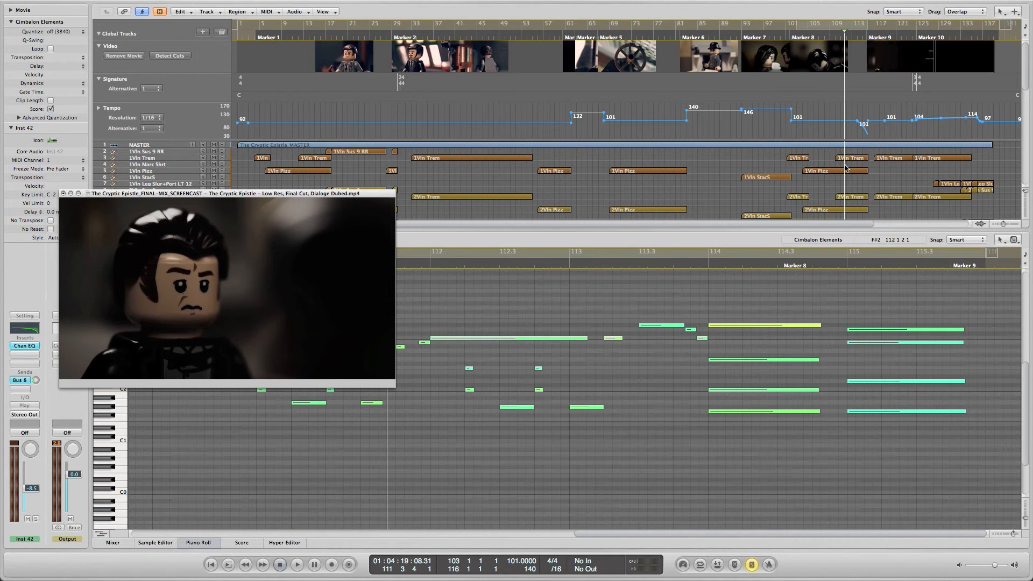
- Move the playhead to bar 104, bar 10 and bar 103 to compare the picture at these points
left_click_drag(845, 167, 804, 167)
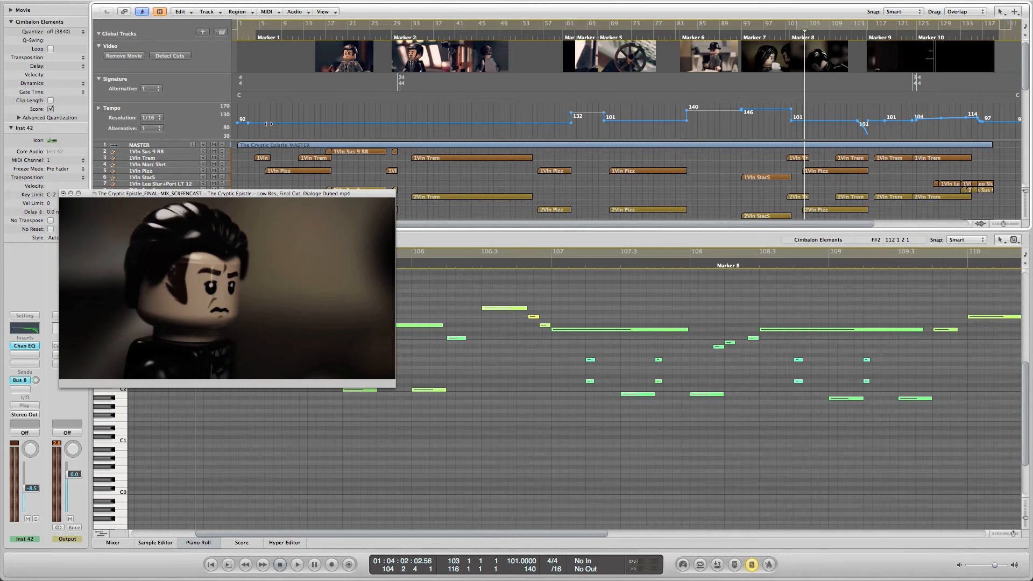
left_click(289, 33)
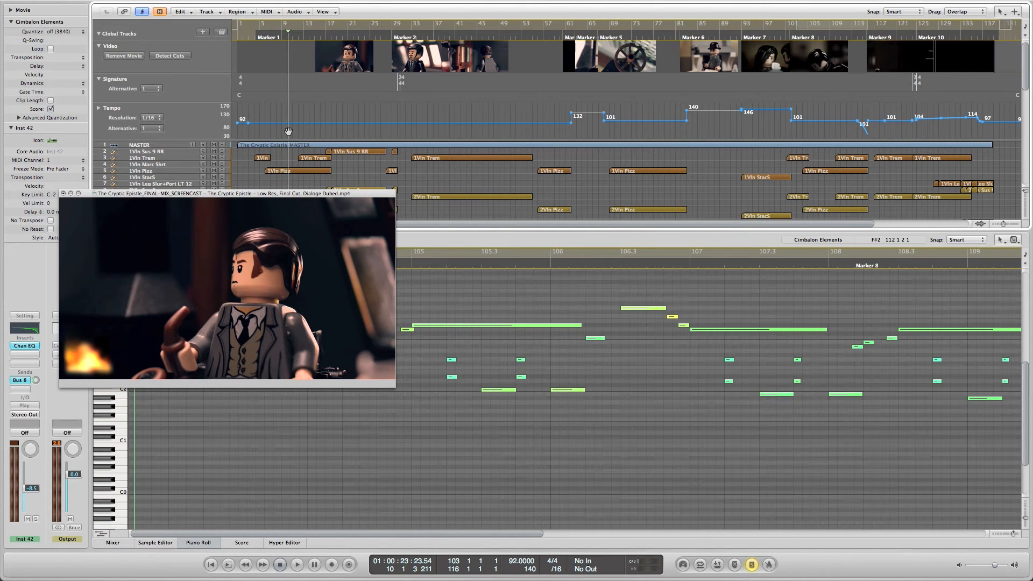
left_click(800, 35)
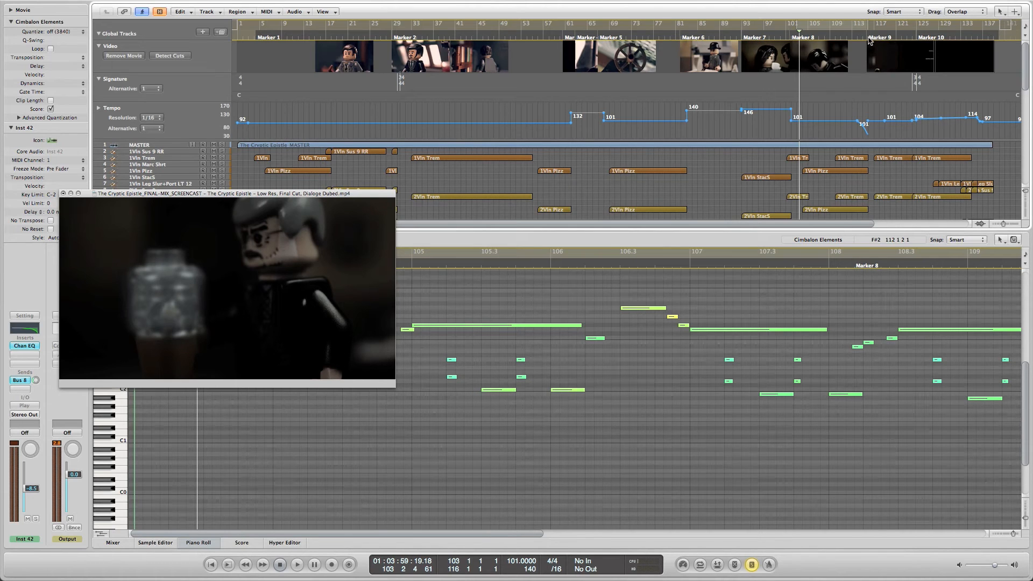
- Scrub the picture from bar 103 through bar 109 to bar 117 at Marker 9
left_click(800, 131)
left_click_drag(799, 133, 834, 137)
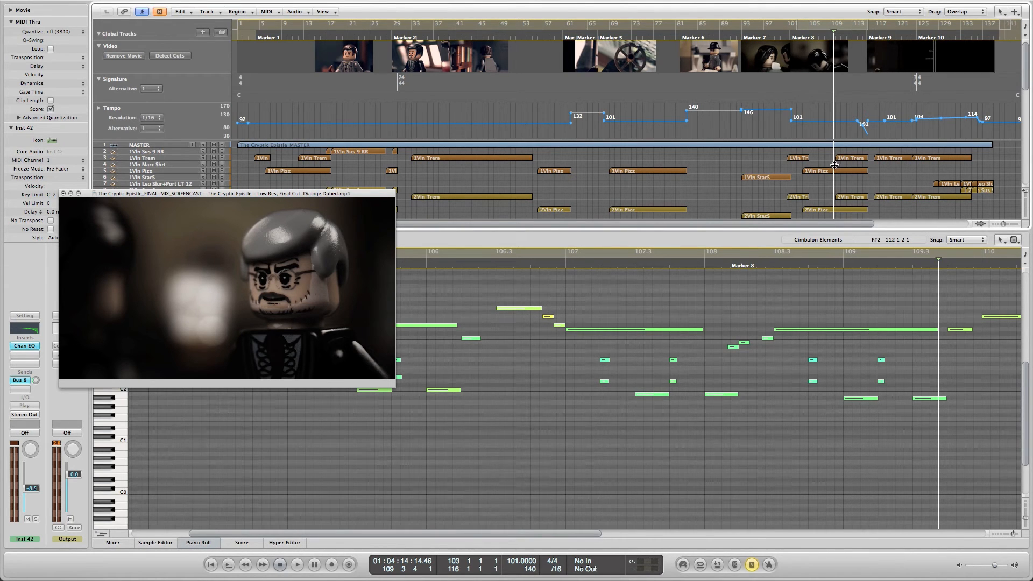
mouse_move(834, 165)
left_mouse_down()
mouse_move(803, 166)
mouse_move(869, 165)
mouse_move(804, 169)
mouse_move(874, 158)
left_mouse_up()
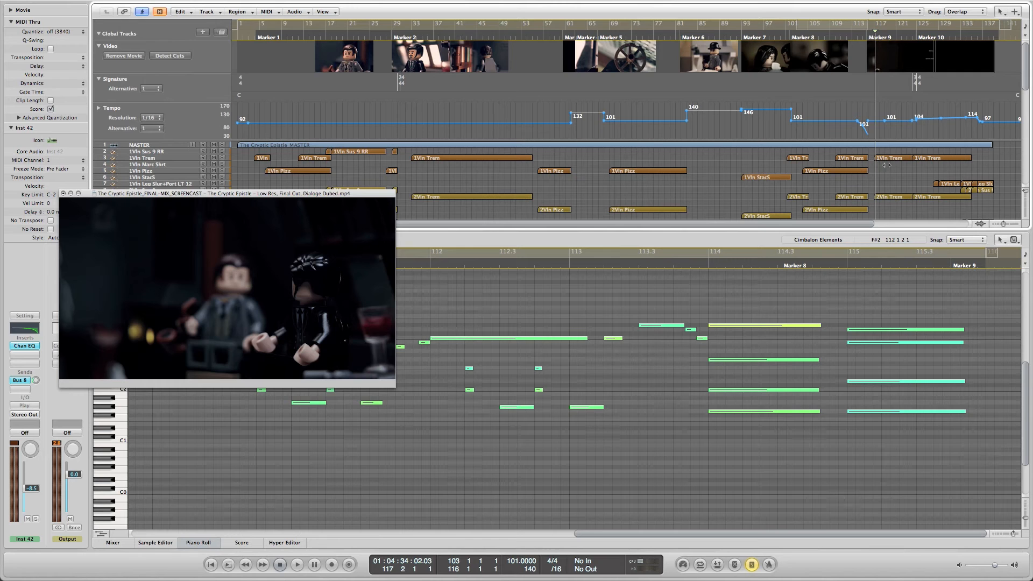
- Hide the Piano Roll and the global tracks, and look over the arrangement's regions around Marker 9
scroll(893, 168, "down", 10)
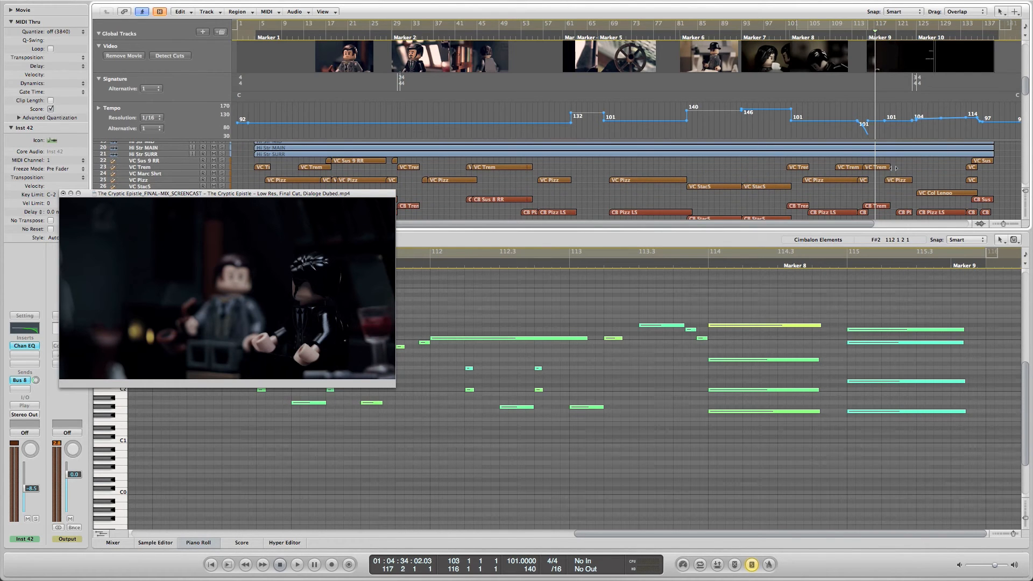
scroll(893, 167, "down", 4)
scroll(893, 169, "up", 8)
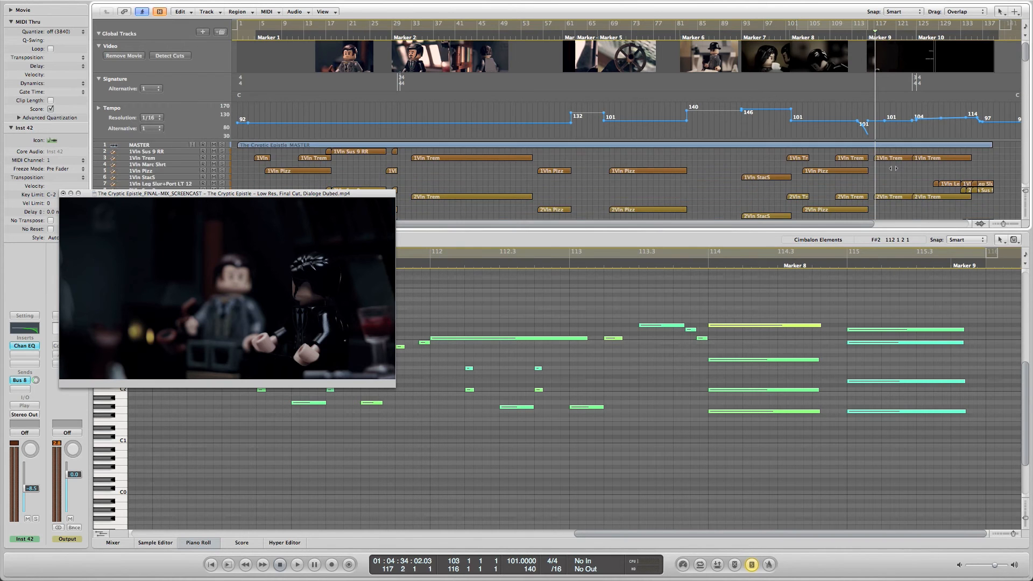
scroll(893, 168, "up", 5)
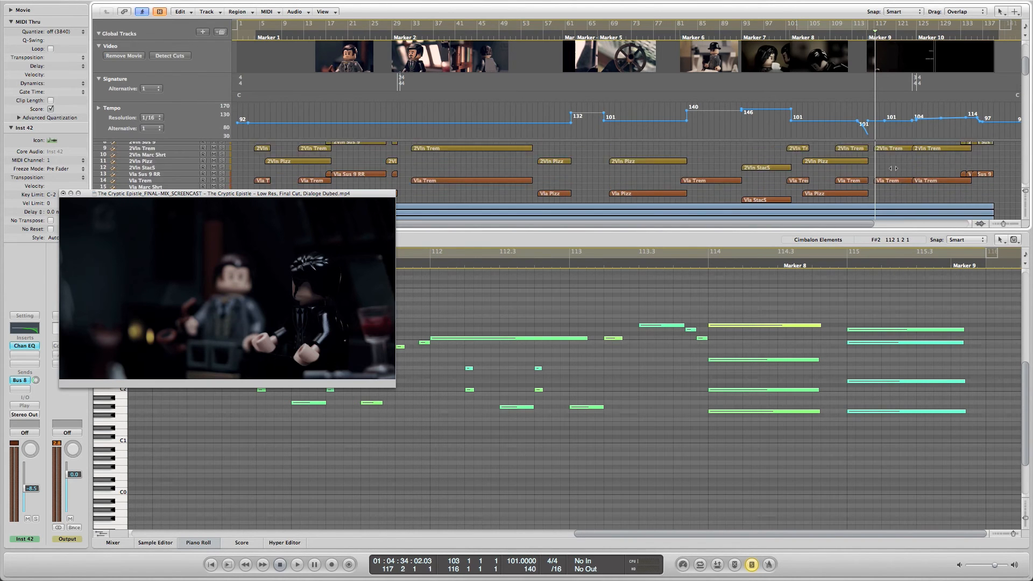
scroll(893, 168, "down", 5)
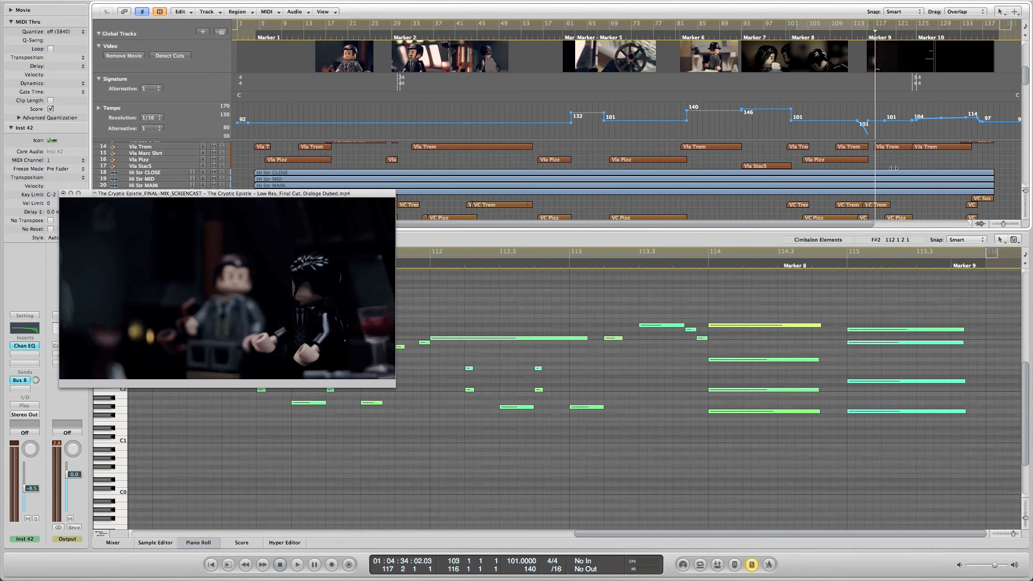
key("p")
left_click(98, 33)
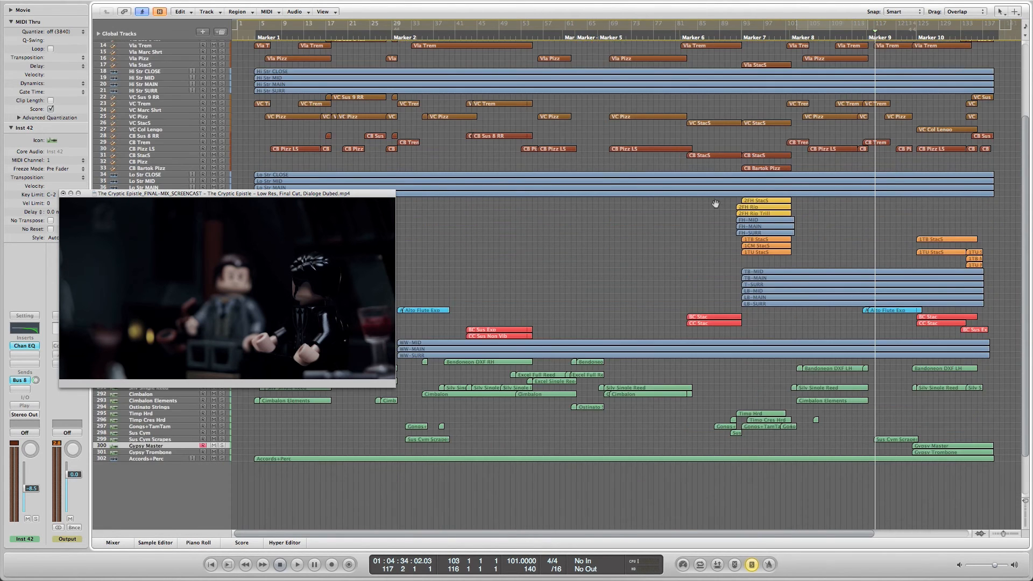
scroll(715, 204, "up", 6)
scroll(803, 219, "right", 2)
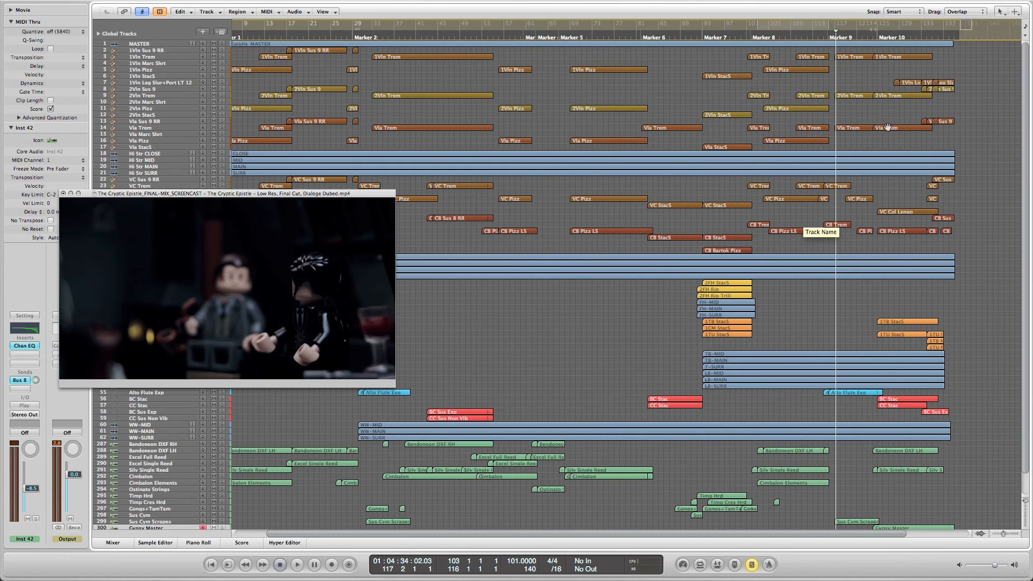
- Select the 1Vln Trem, 2Vln Trem and Vla Trem regions at Marker 9 and show their notes in the Piano Roll
left_click_drag(856, 141, 857, 53)
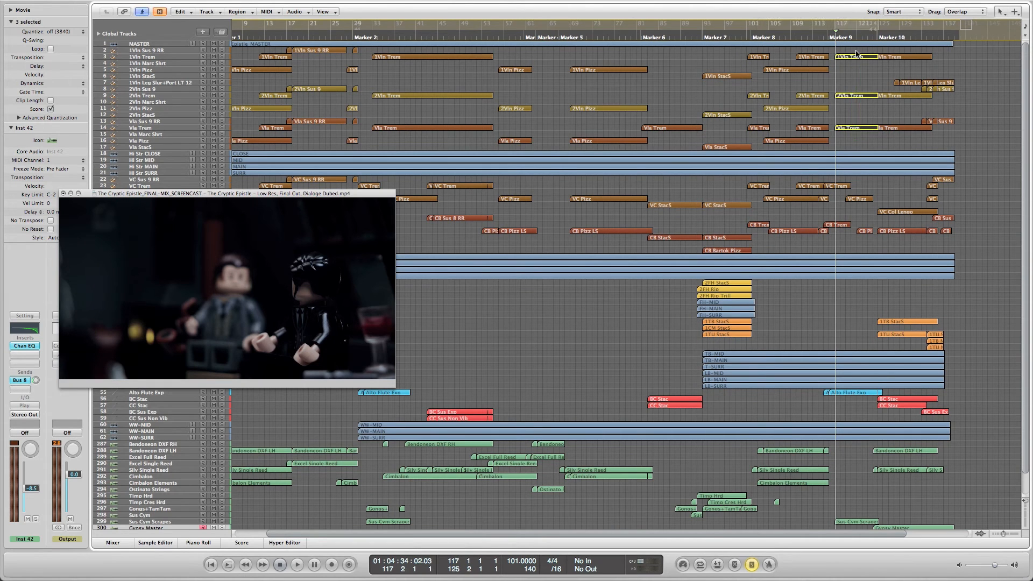
key("p")
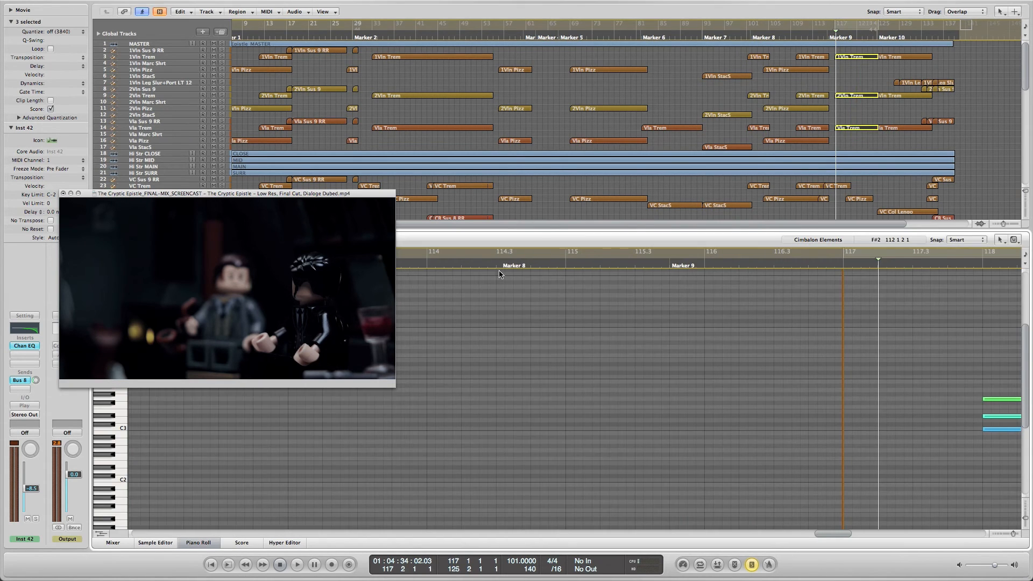
scroll(759, 349, "right", 6)
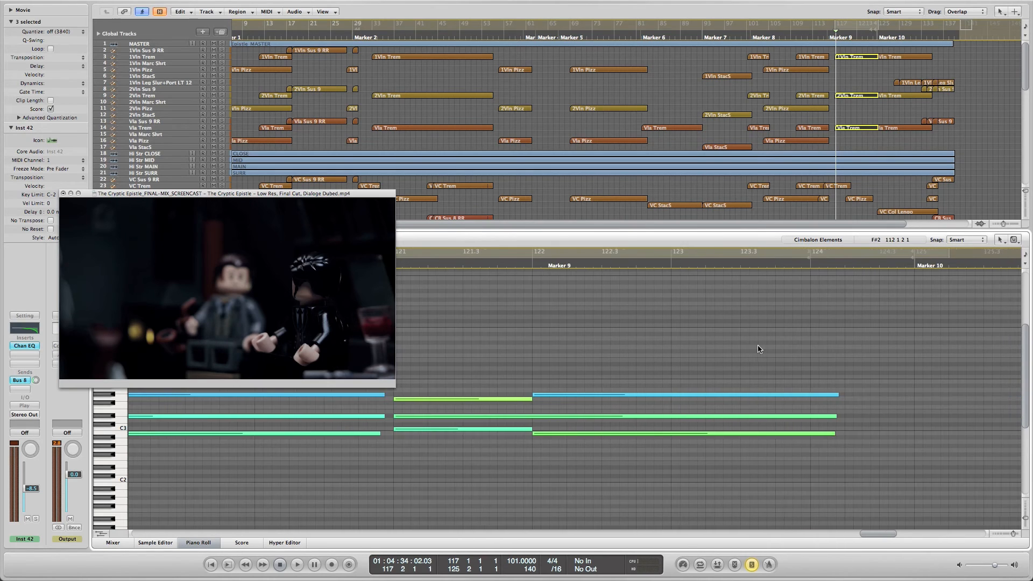
scroll(759, 349, "left", 10)
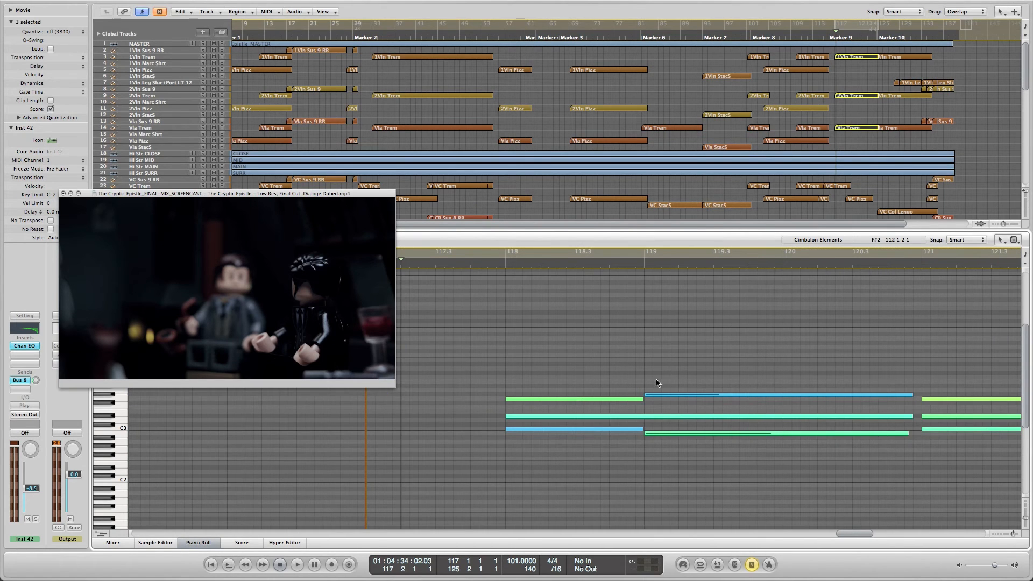
- Examine the tremolo notes from bar 118 to bar 124, and scrub the picture to the start of bar 122
scroll(616, 400, "right", 3)
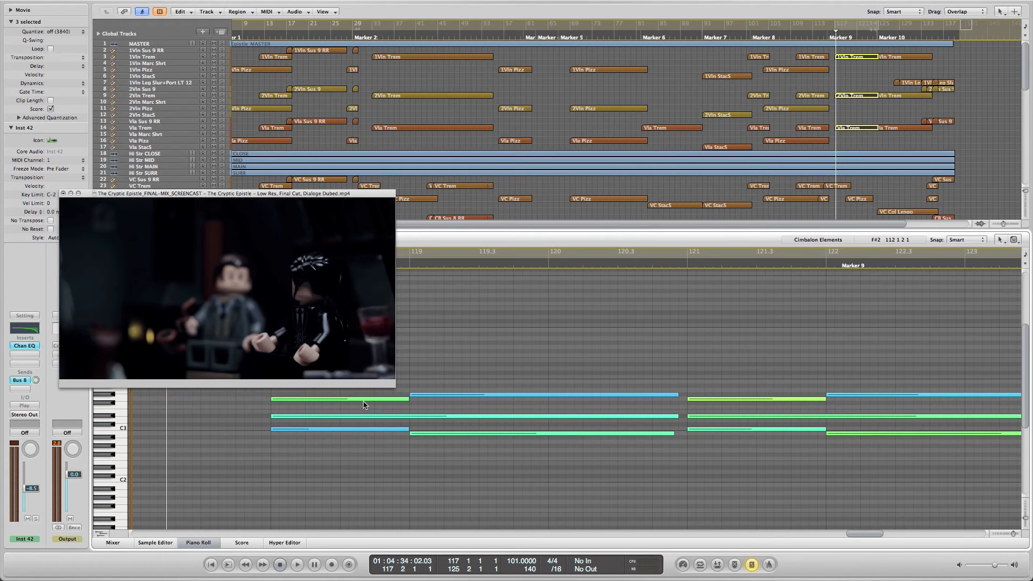
scroll(549, 389, "right", 6)
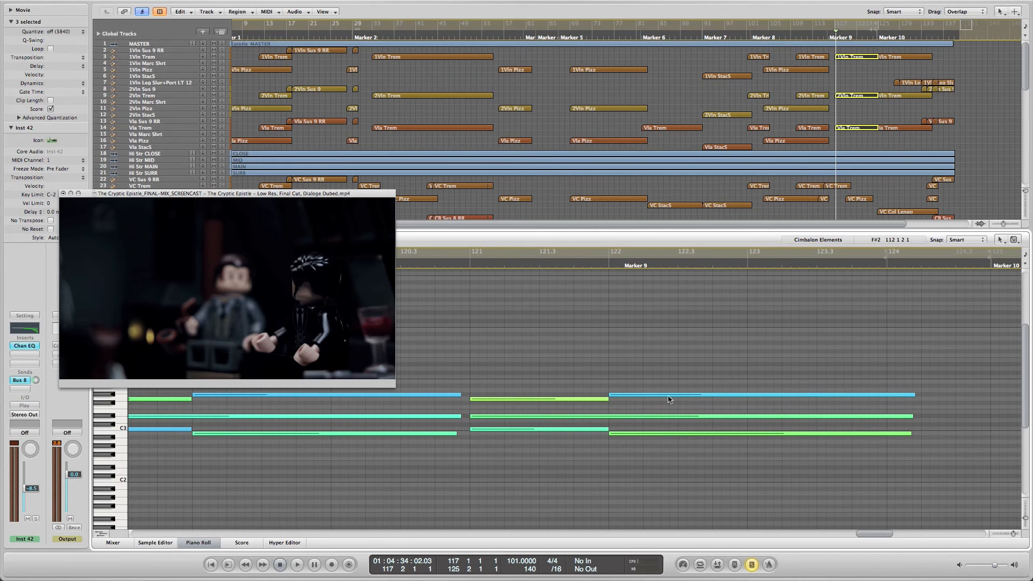
left_click(596, 267)
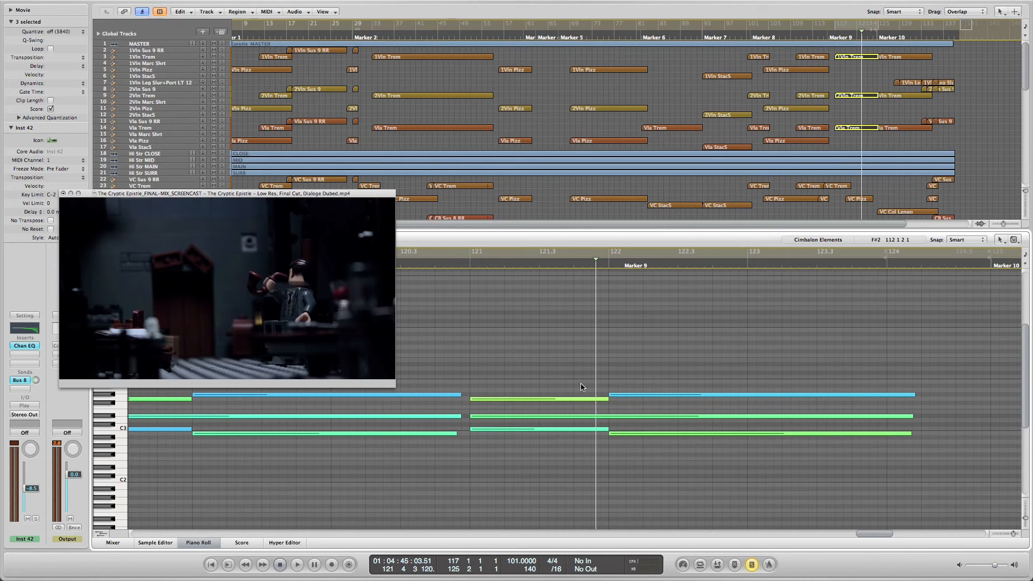
left_click_drag(596, 385, 612, 382)
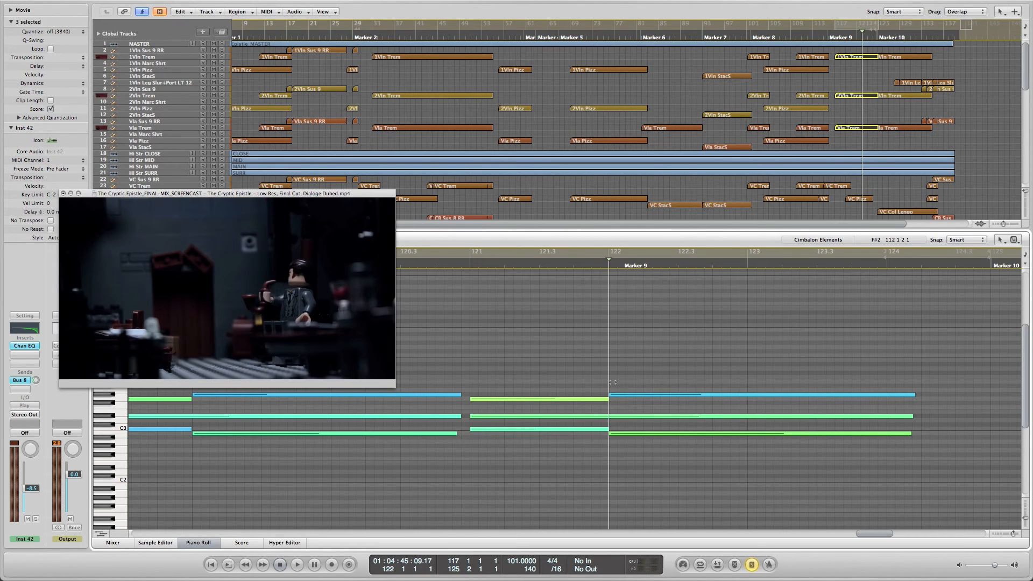
- Inspect the VC Trem region at Marker 9 in the Piano Roll, followed by the VC Pizz region's notes from bar 119
scroll(836, 188, "down", 3)
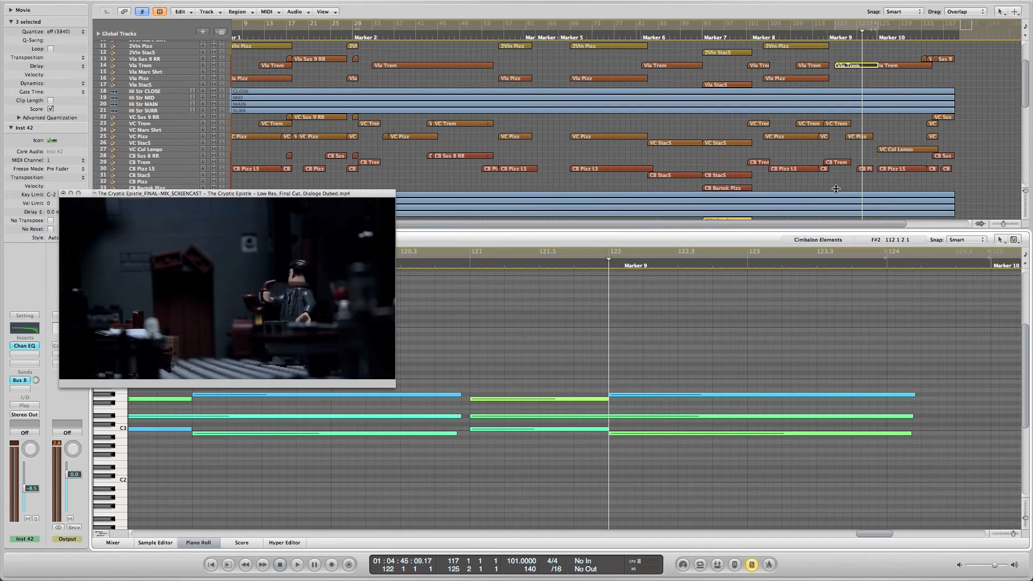
left_click(842, 124)
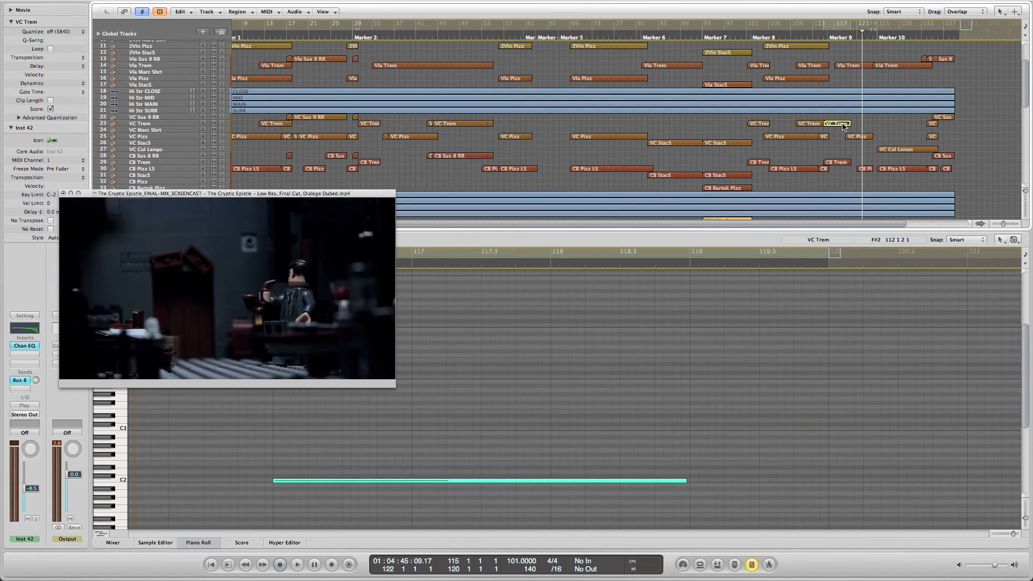
left_click(859, 139)
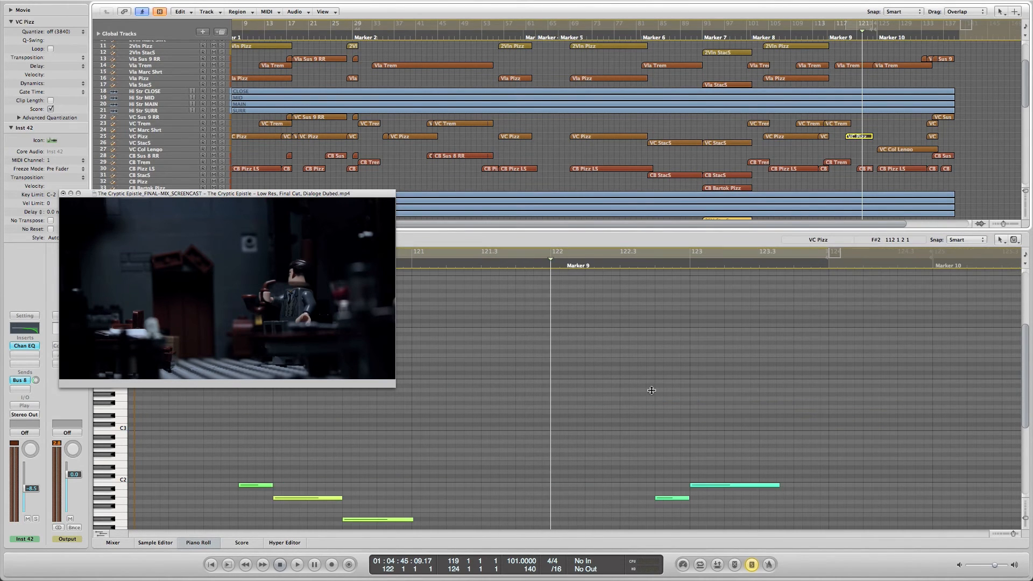
scroll(652, 390, "down", 5)
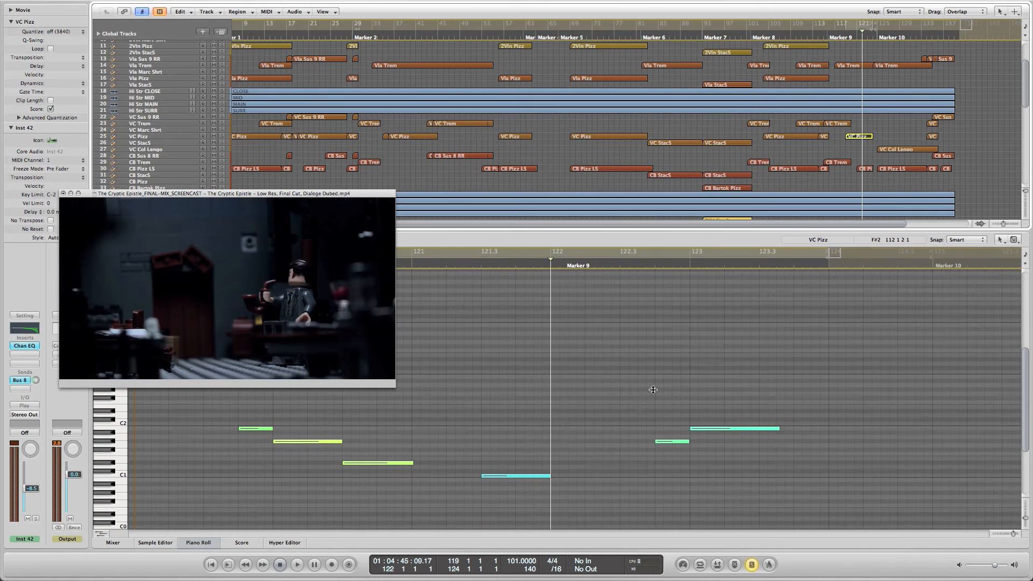
scroll(653, 390, "down", 3)
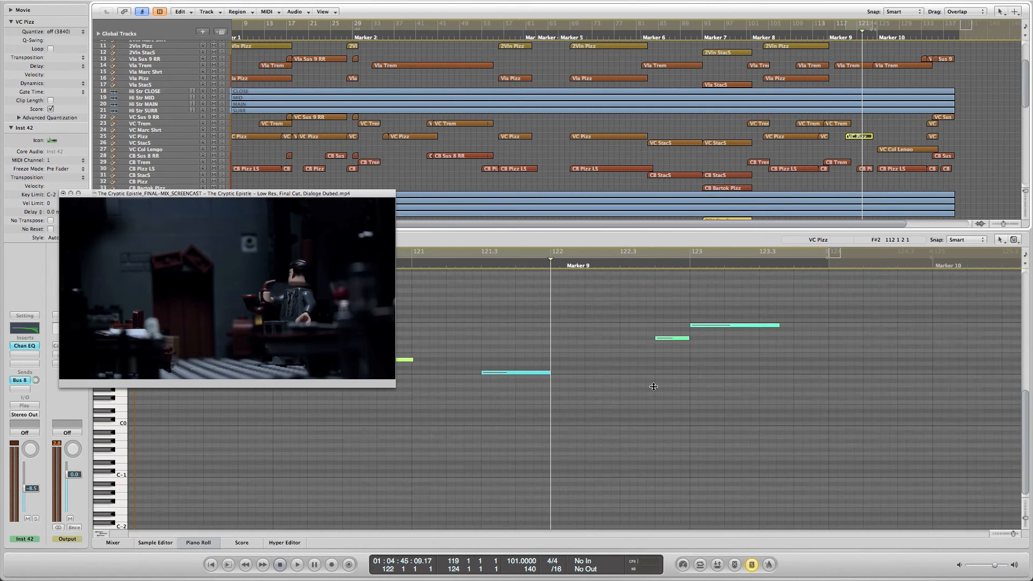
scroll(652, 387, "up", 3)
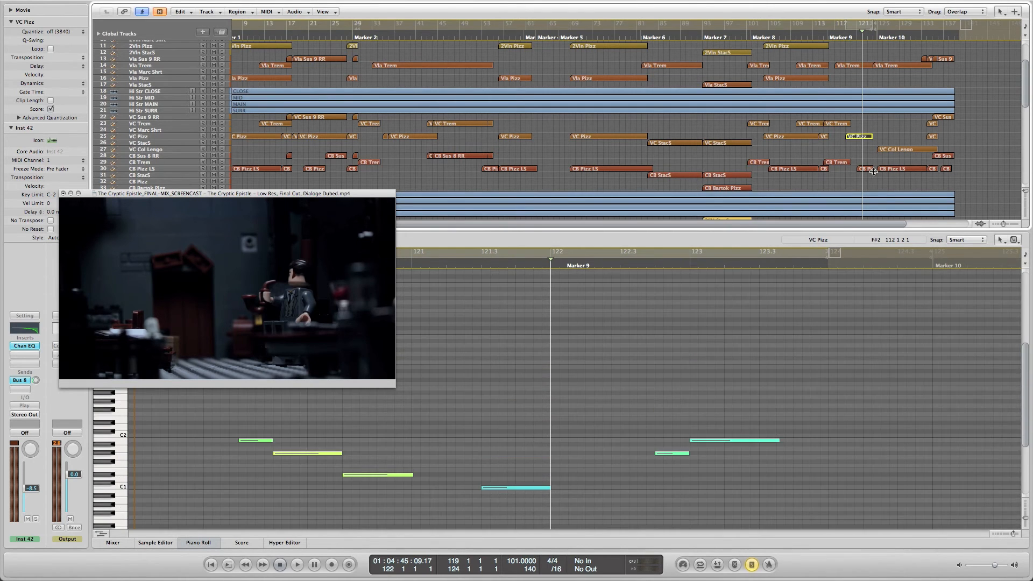
- Look over the woodwind, accordion and percussion regions at Marker 9, and return to the high string tracks
scroll(870, 172, "down", 10)
scroll(870, 173, "down", 1)
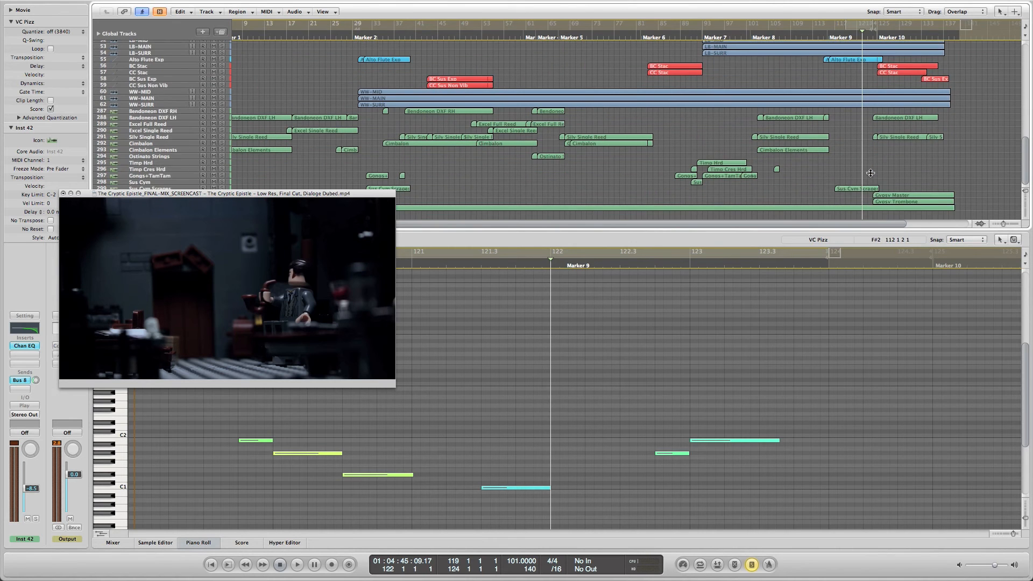
scroll(870, 172, "up", 10)
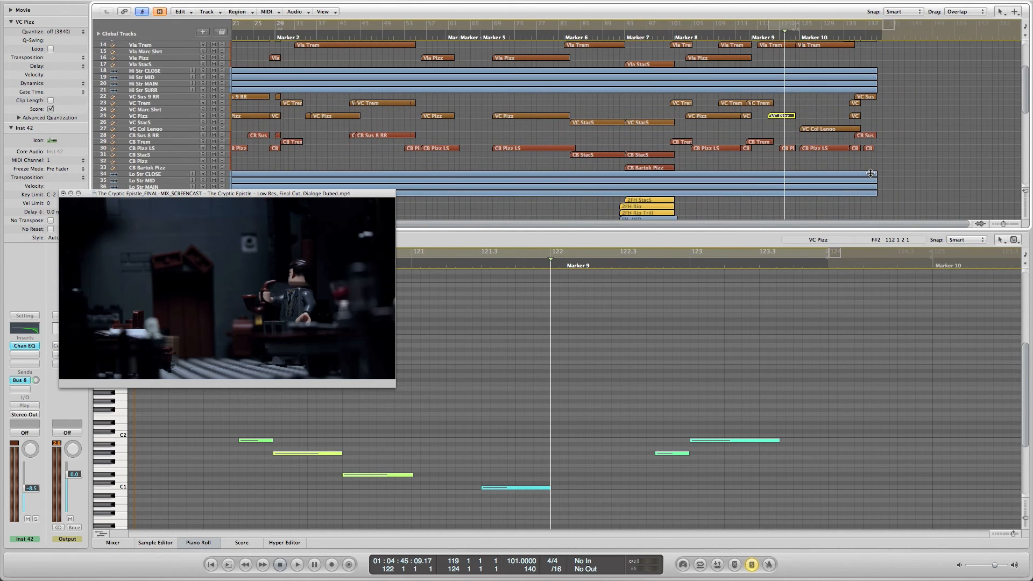
scroll(871, 172, "up", 5)
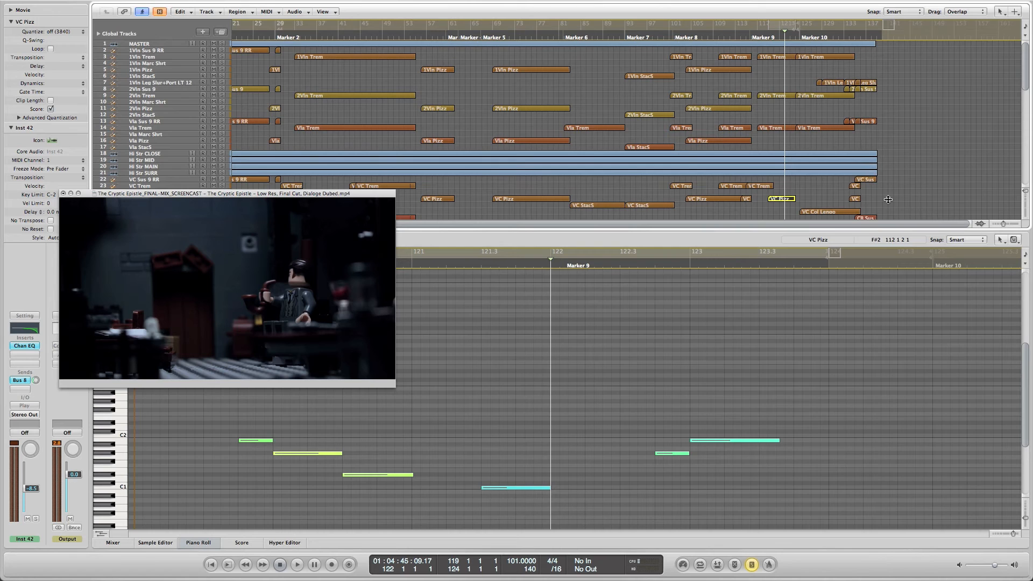
- Close the Piano Roll, move the playhead to the start of Marker 10 at bar 125, and expand the global tracks
key("p")
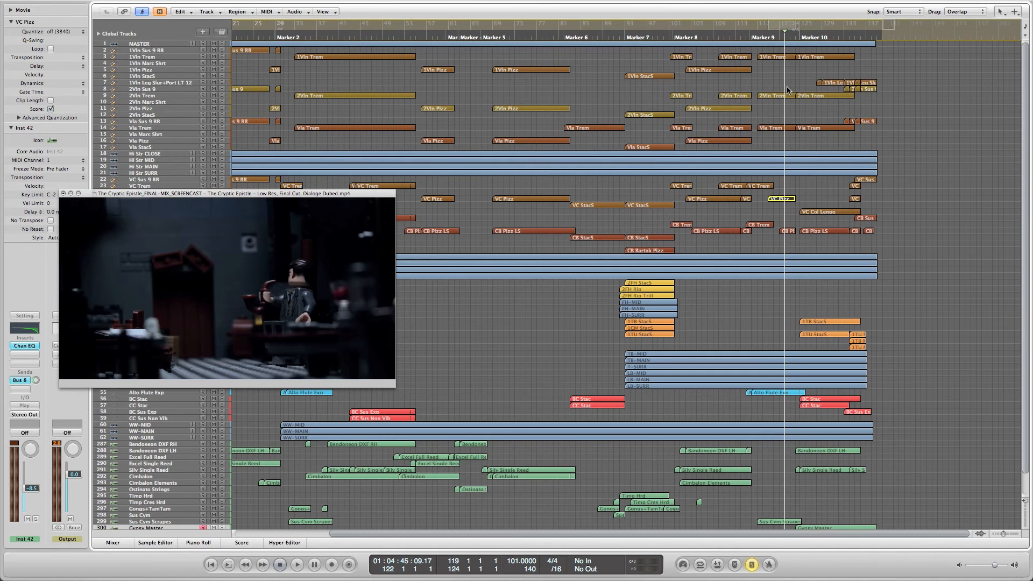
left_click(800, 36)
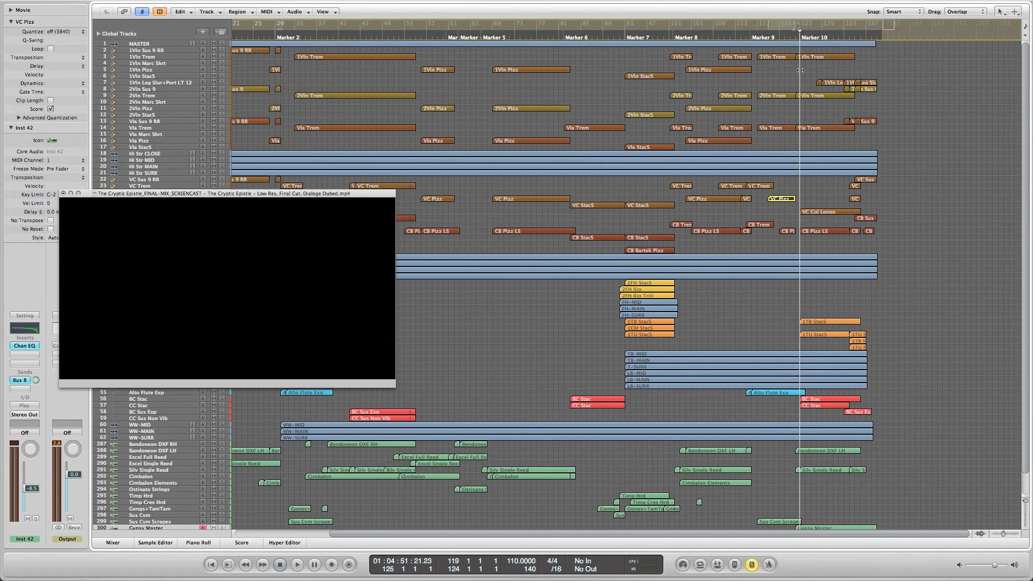
left_click_drag(800, 70, 801, 71)
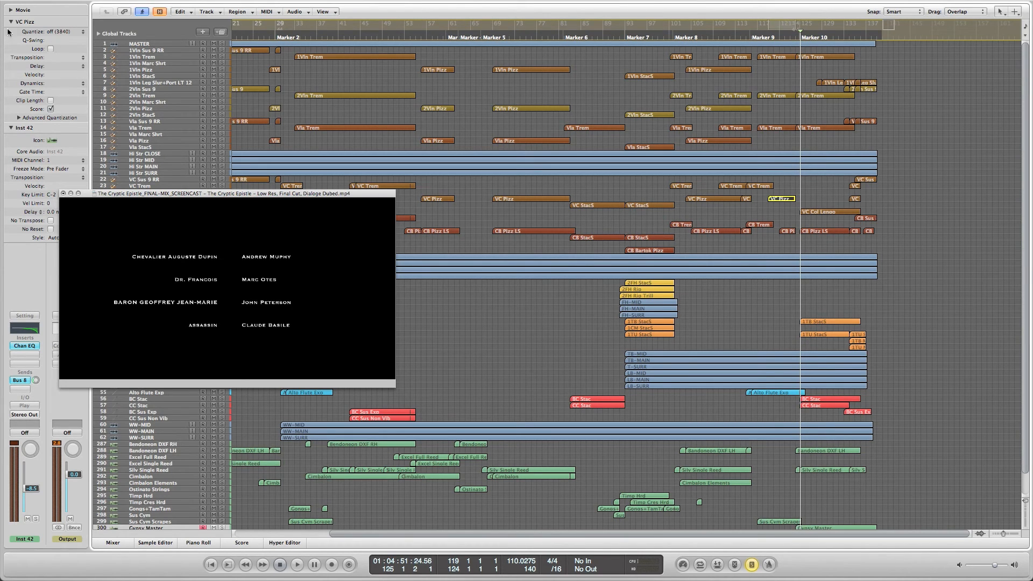
left_click(98, 34)
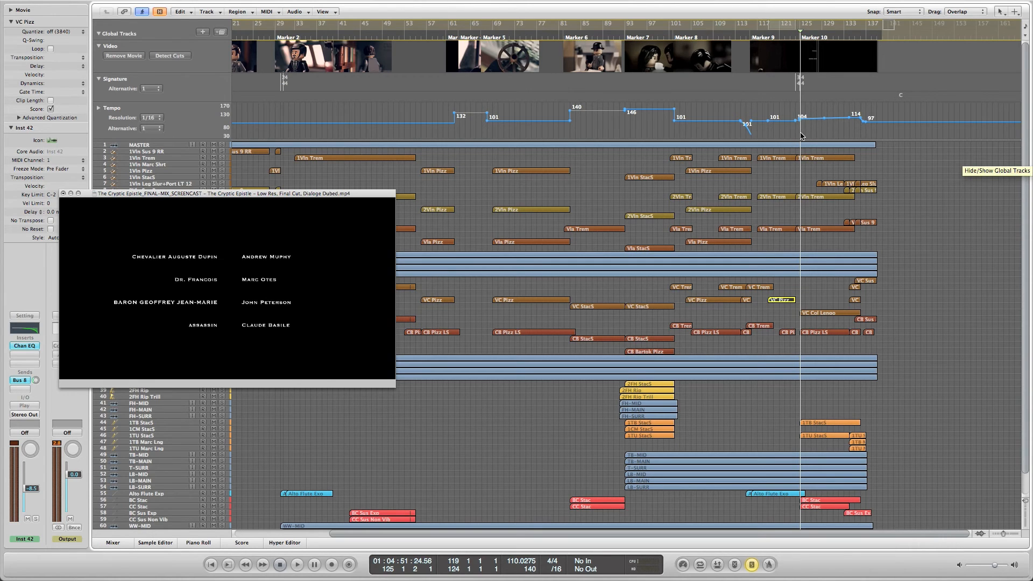
- Scrub the end credits against the tempo curve from Marker 10 to the film's end, and return the playhead to bar 126
key("space")
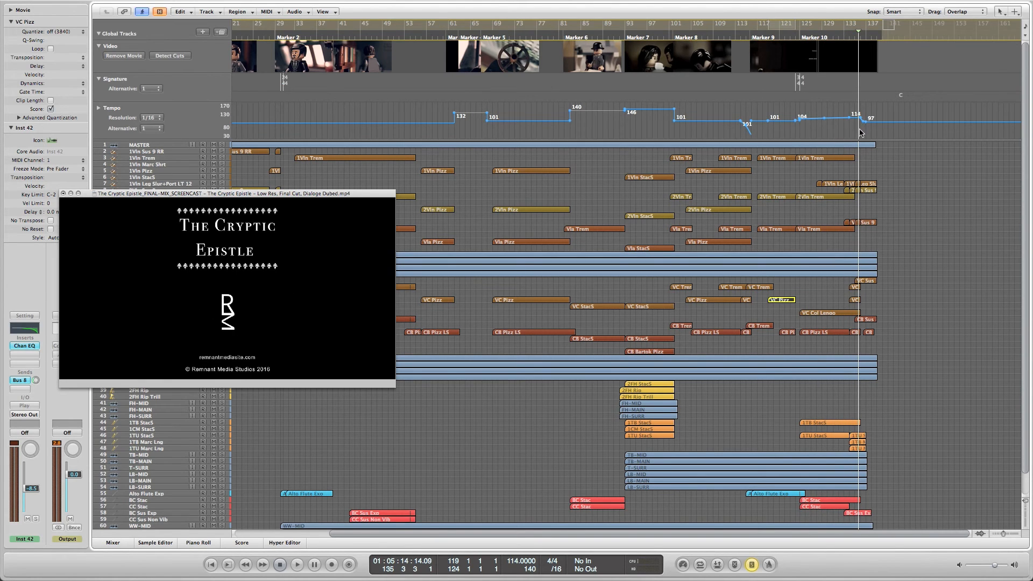
left_click_drag(860, 133, 809, 136)
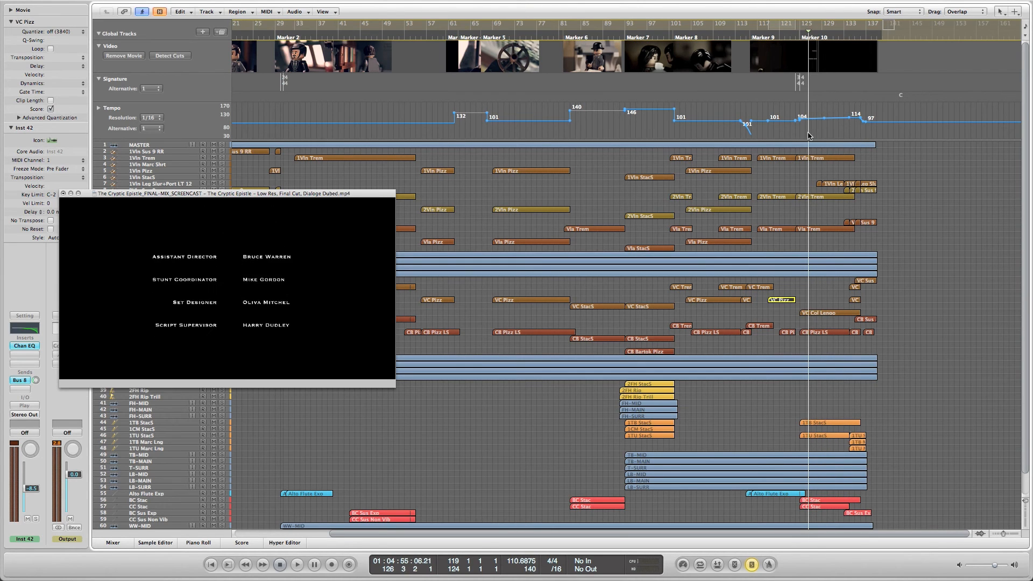
left_click(809, 135)
key("space")
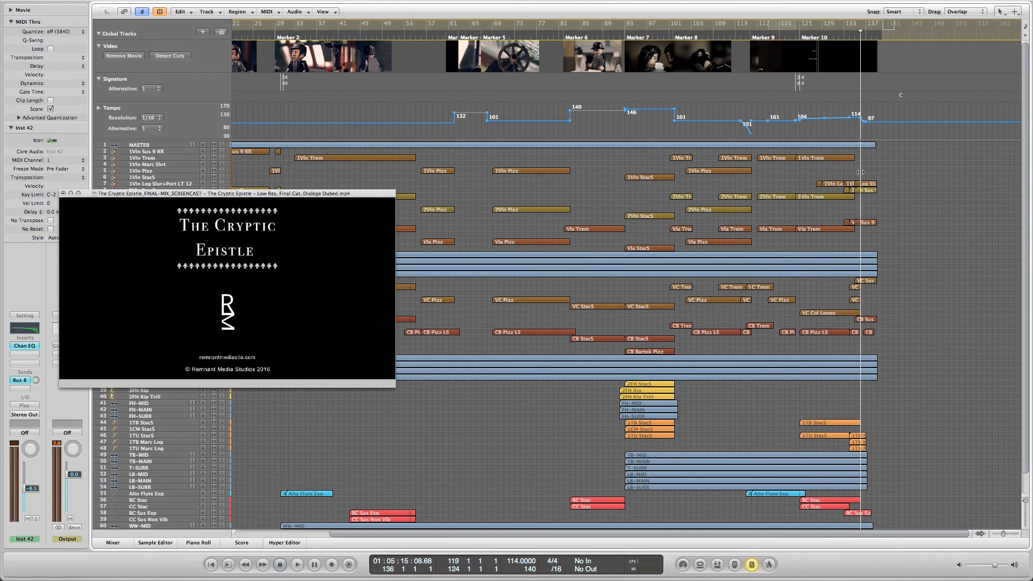
left_click_drag(860, 172, 863, 172)
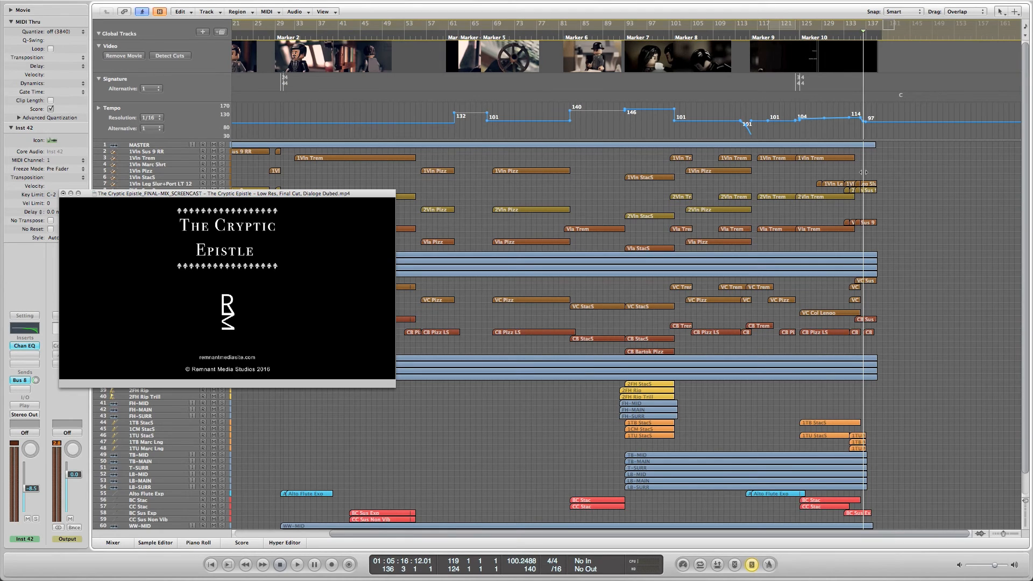
mouse_move(864, 172)
left_mouse_down()
mouse_move(853, 173)
mouse_move(862, 173)
left_mouse_up()
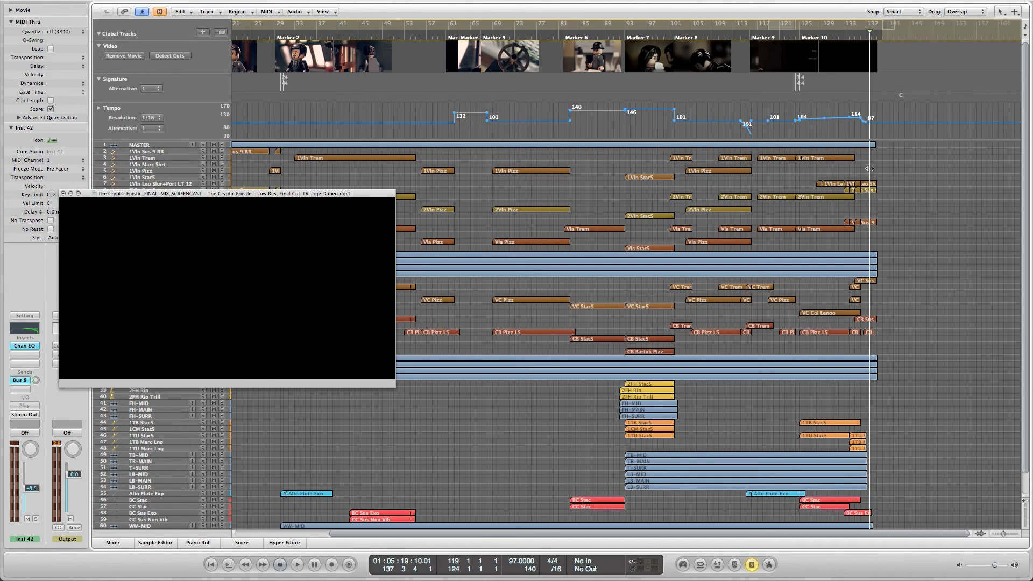
left_click_drag(869, 169, 806, 170)
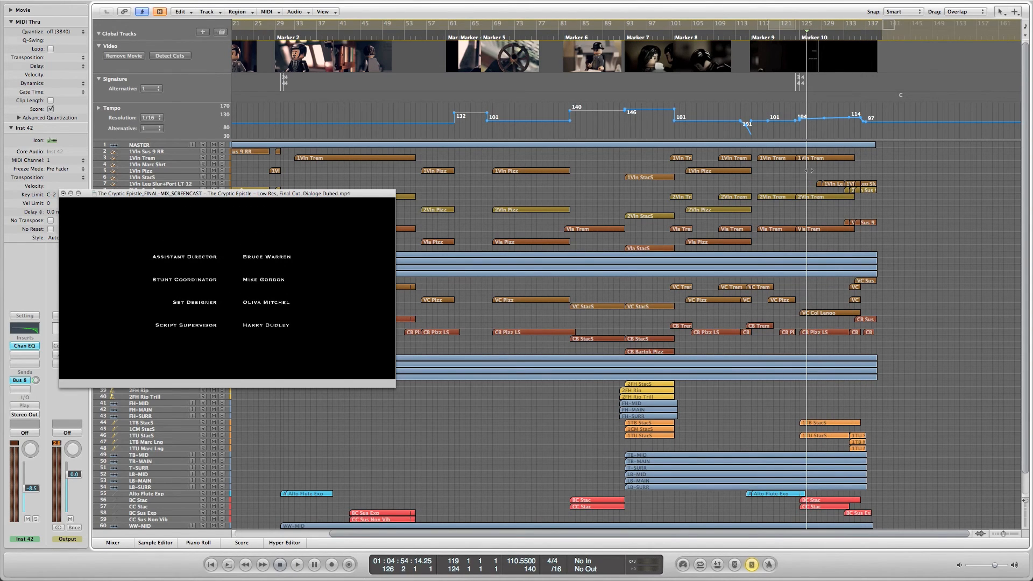
- Select all the violin and viola regions from Marker 10 to the end and show their notes in the Piano Roll
scroll(810, 170, "down", 5)
scroll(811, 171, "up", 5)
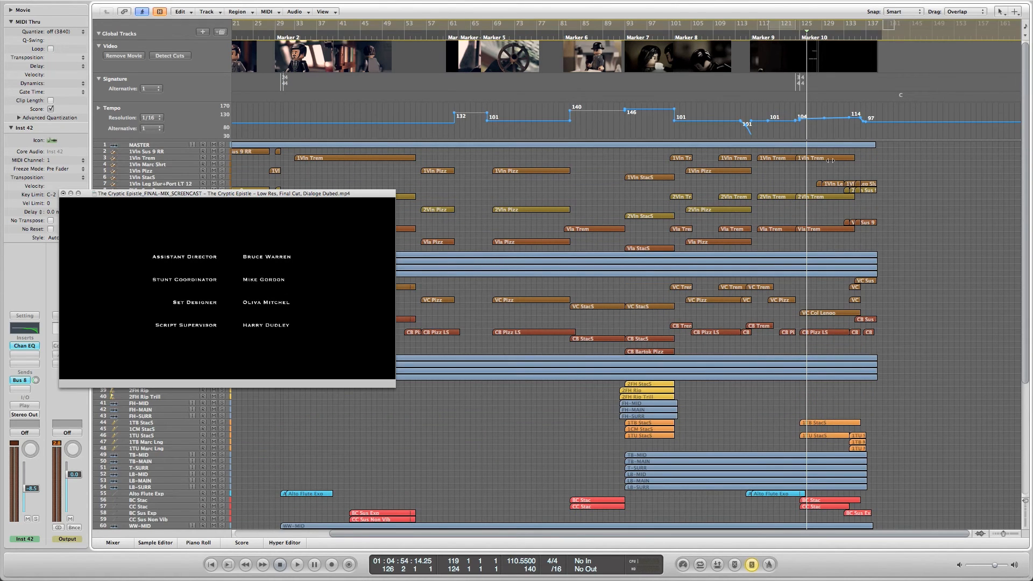
left_click(831, 160)
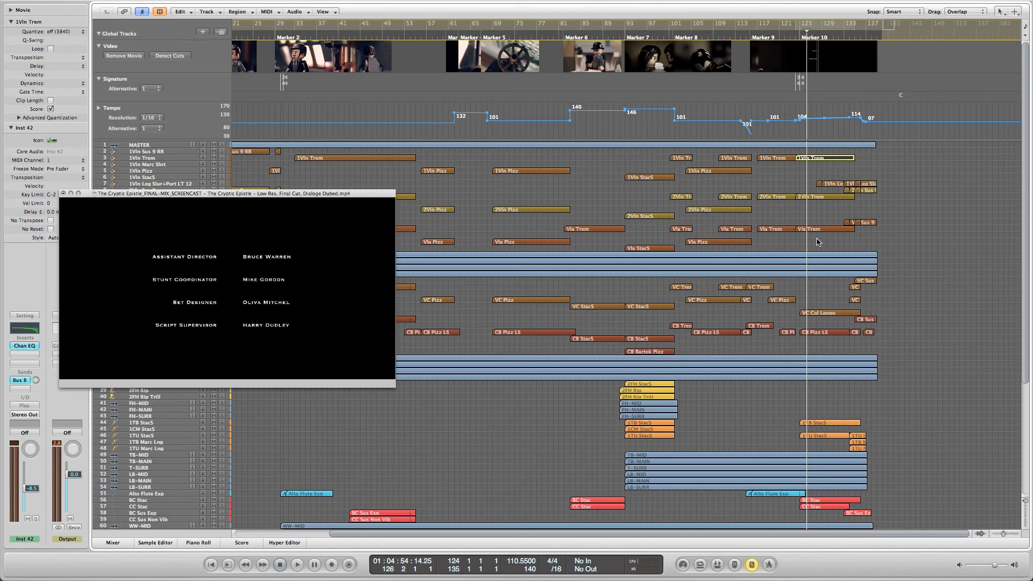
left_click_drag(813, 245, 815, 156)
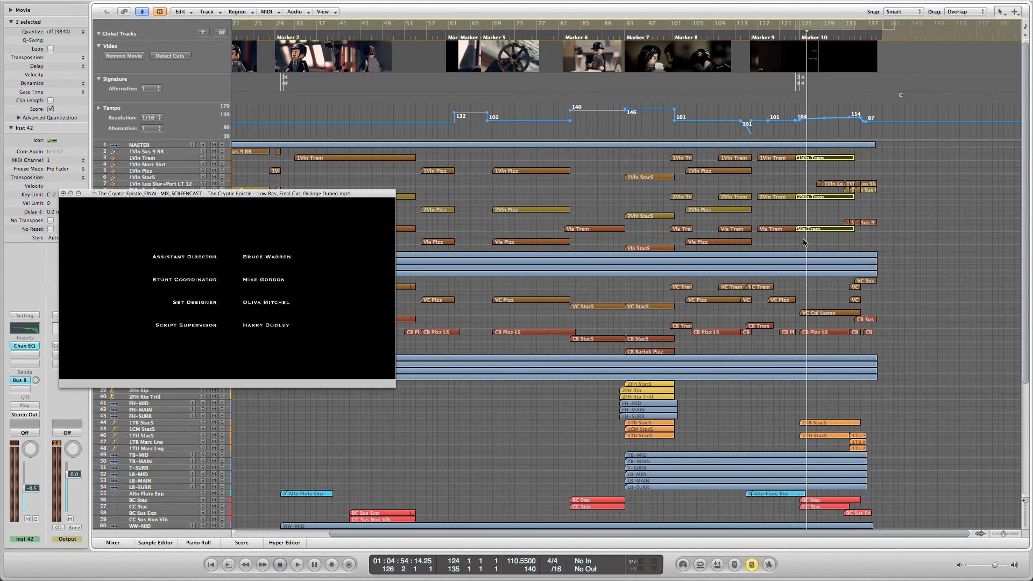
left_click_drag(810, 249, 909, 154)
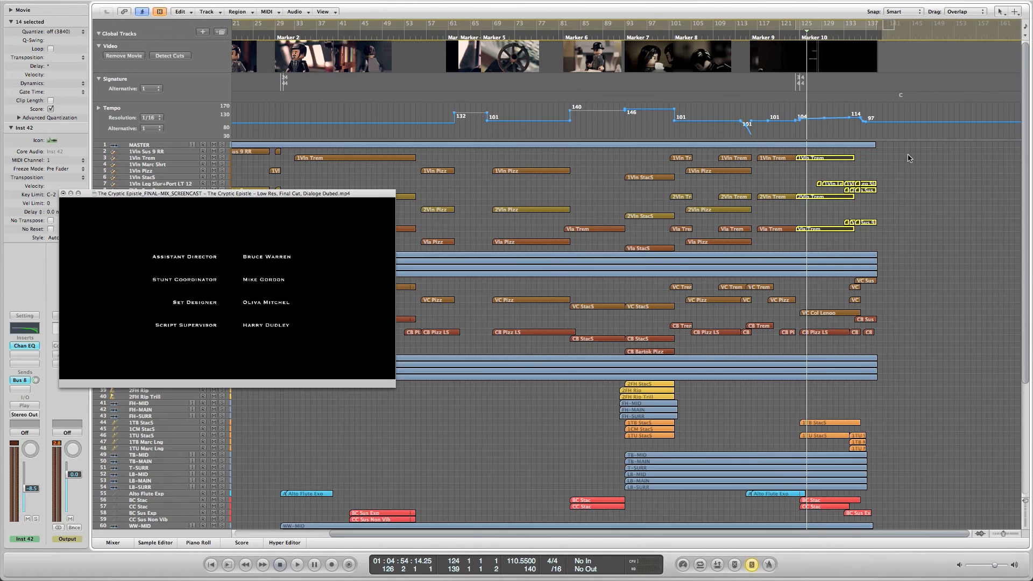
key("p")
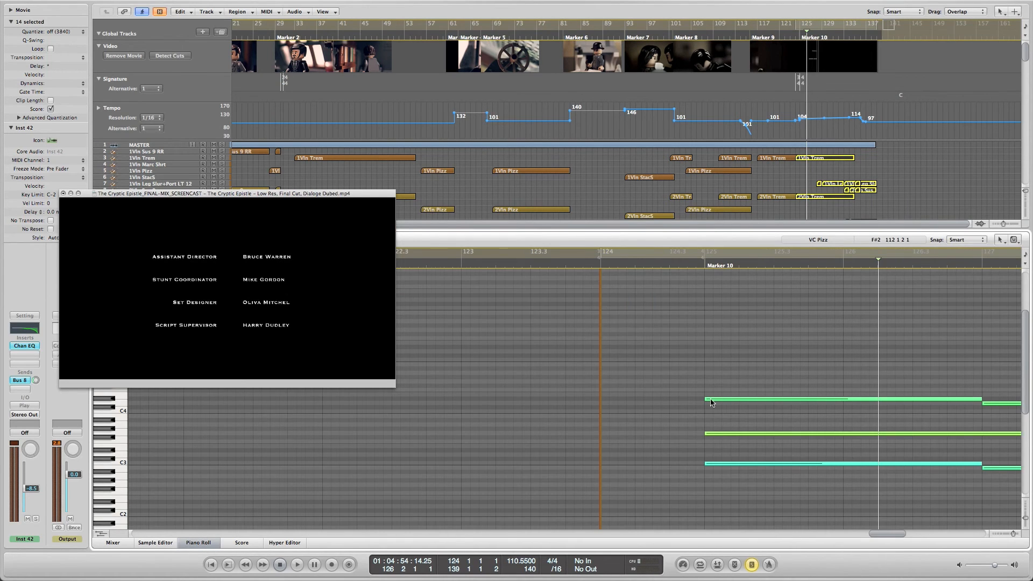
- Examine the high string notes from bar 125 through bar 130, and scrub the playhead to beat 4 of bar 129
scroll(710, 402, "right", 3)
scroll(710, 402, "right", 2)
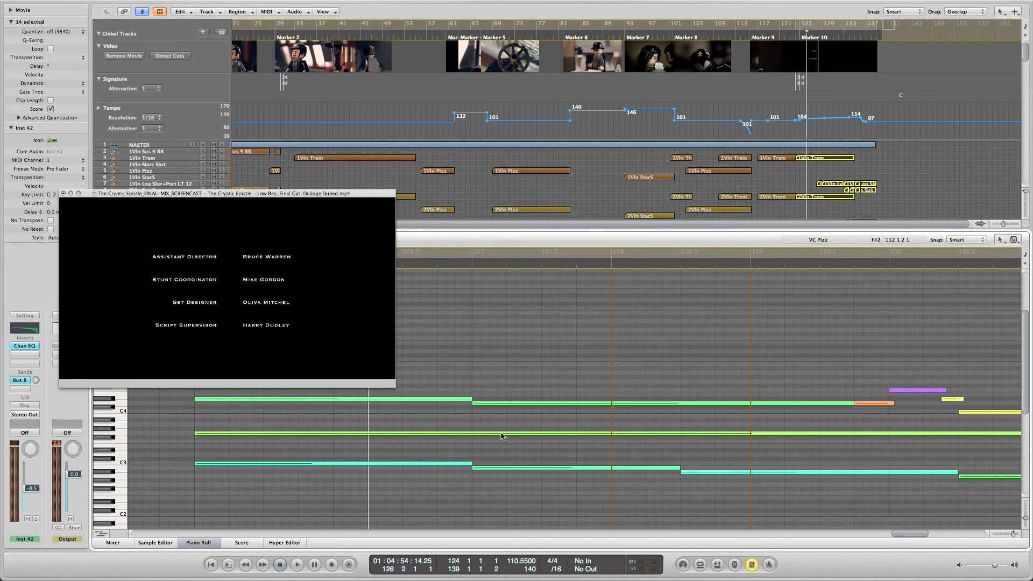
scroll(501, 436, "right", 1)
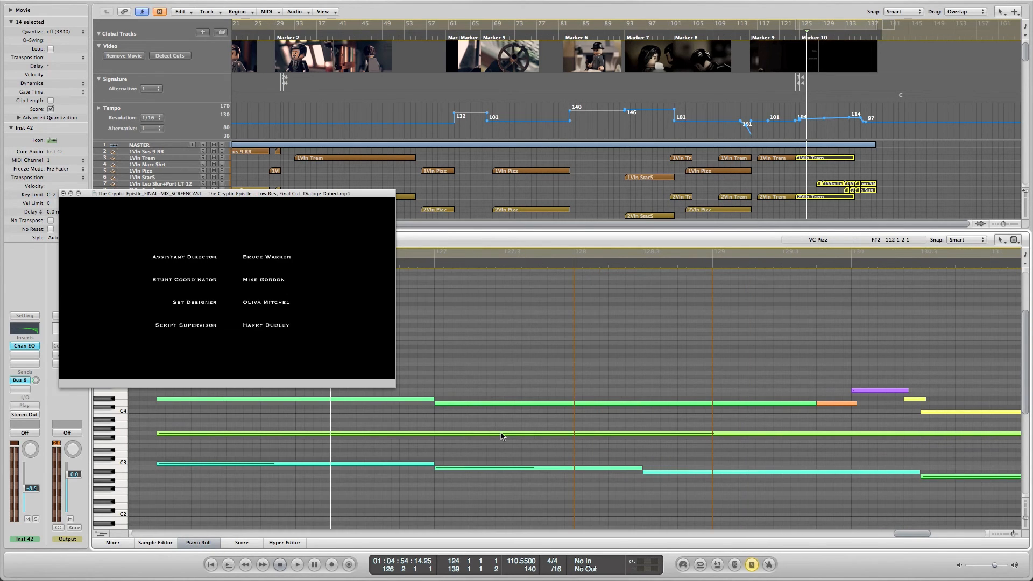
scroll(501, 437, "right", 7)
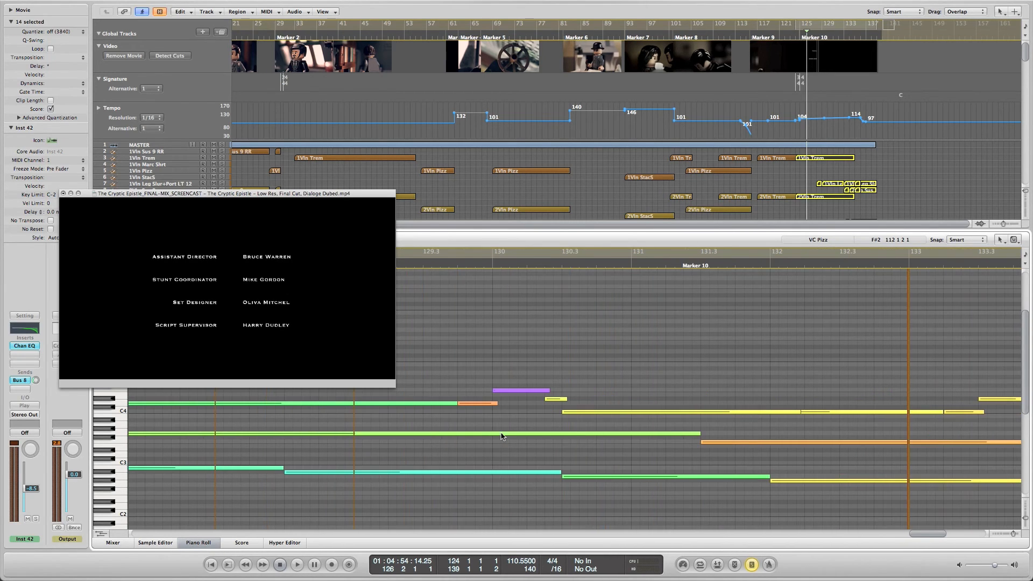
left_click(444, 261)
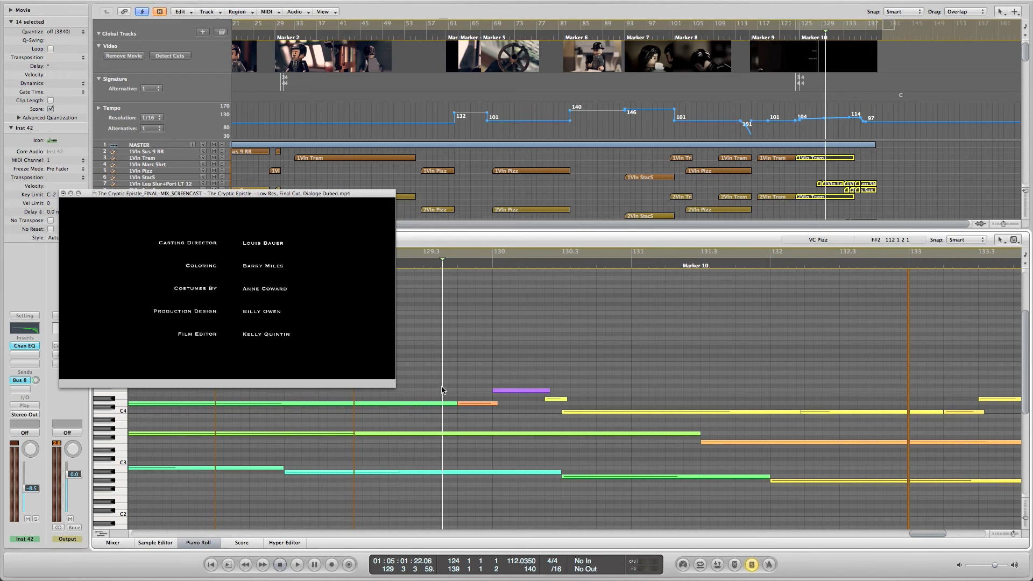
left_click_drag(442, 390, 459, 386)
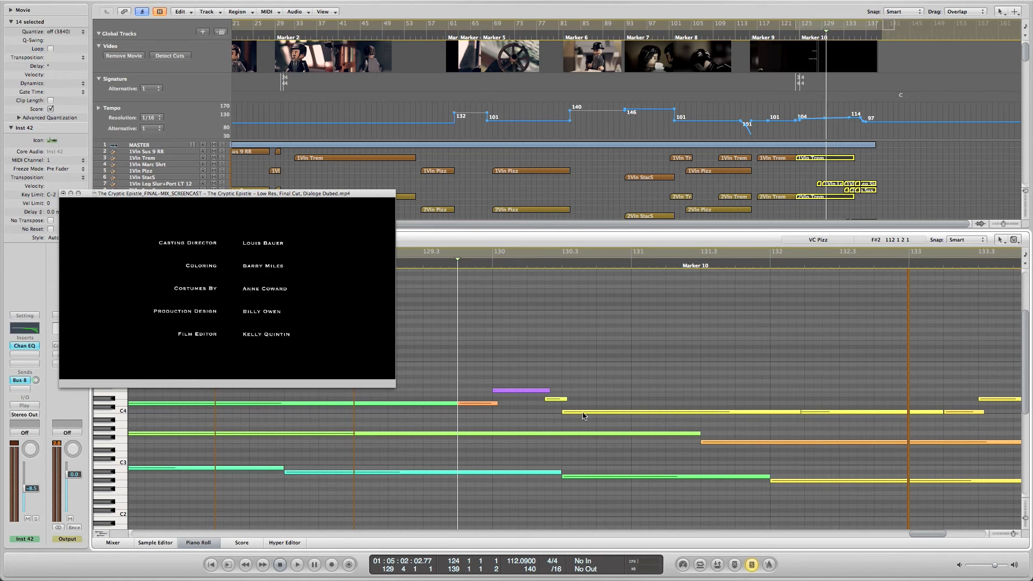
- Review the remaining high string notes up to bar 137, and close the Piano Roll
scroll(584, 415, "right", 5)
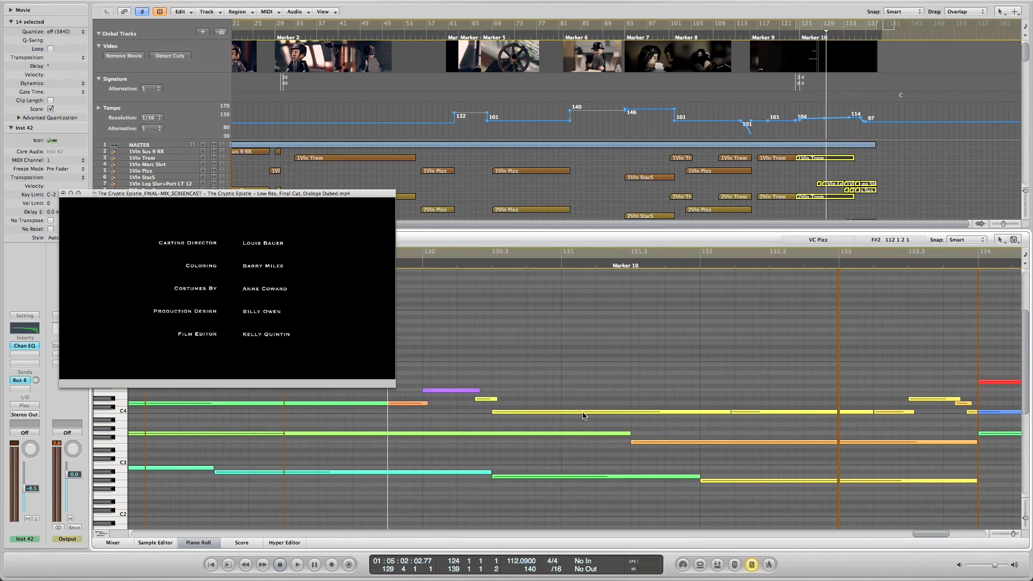
scroll(584, 416, "right", 20)
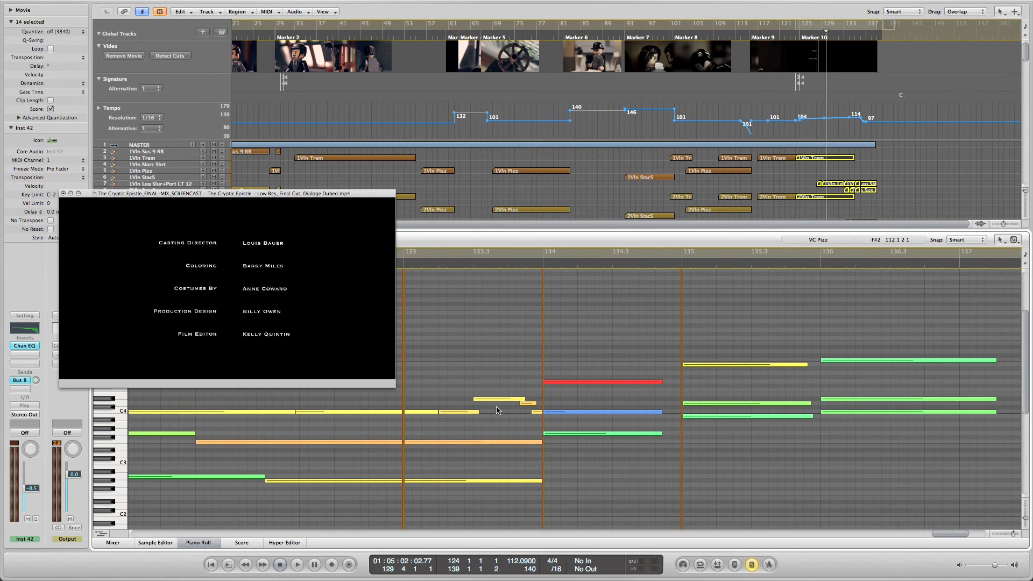
scroll(487, 395, "left", 20)
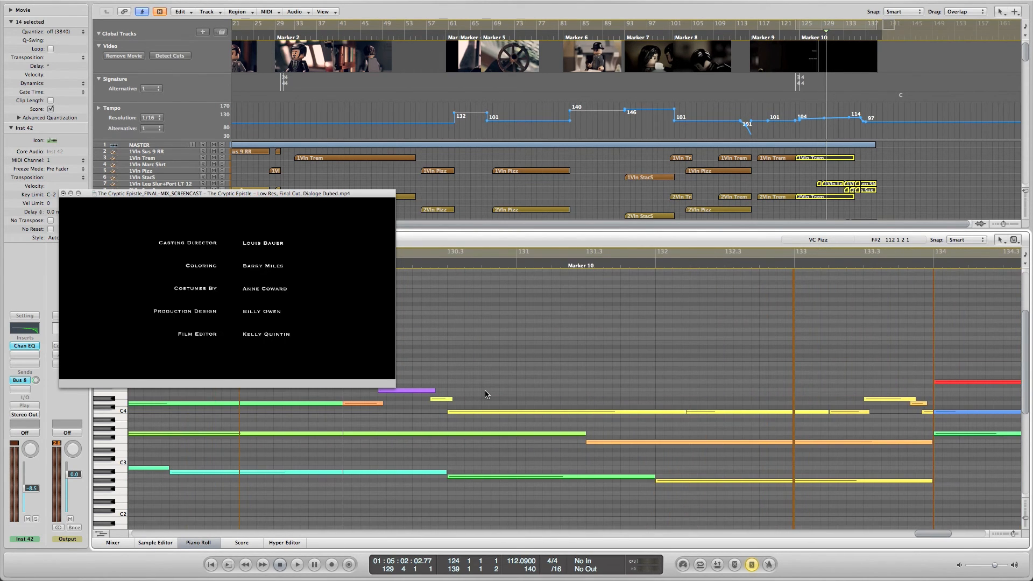
key("p")
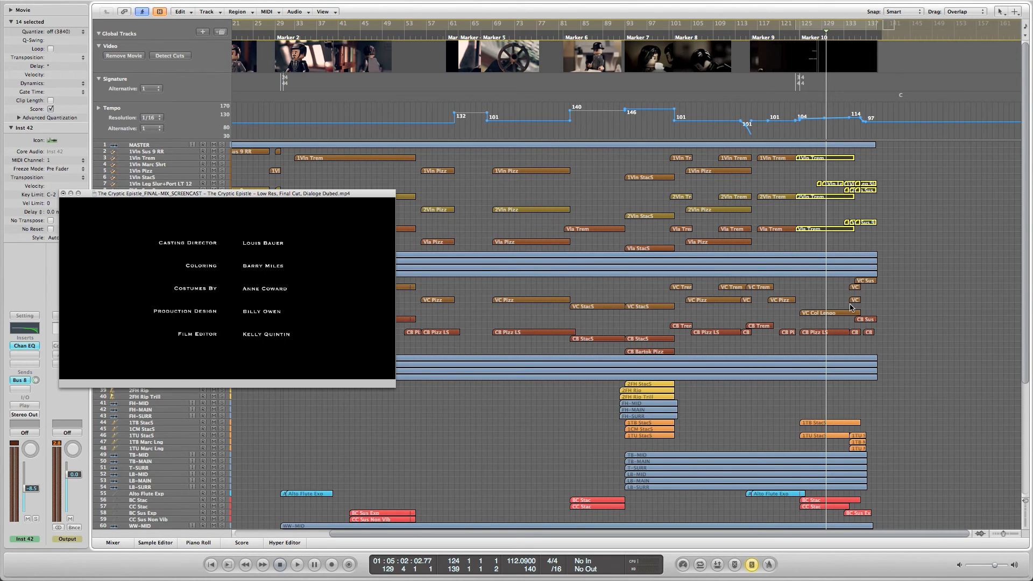
- Inspect the VC Col Legno region's notes at Marker 10 through bar 133 in the Piano Roll, and close the editor
scroll(850, 307, "down", 2)
left_click(835, 289)
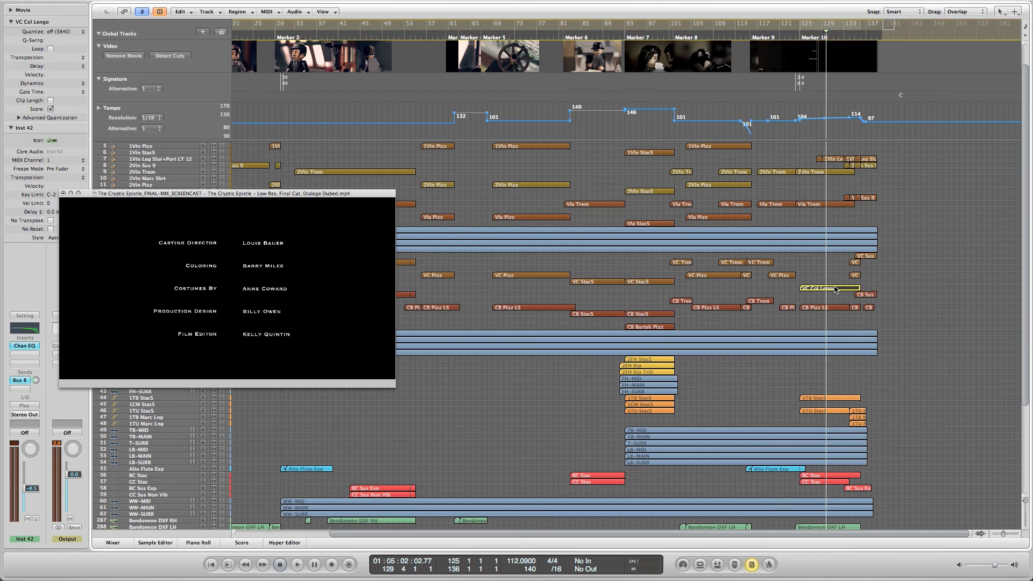
key("p")
scroll(683, 368, "left", 10)
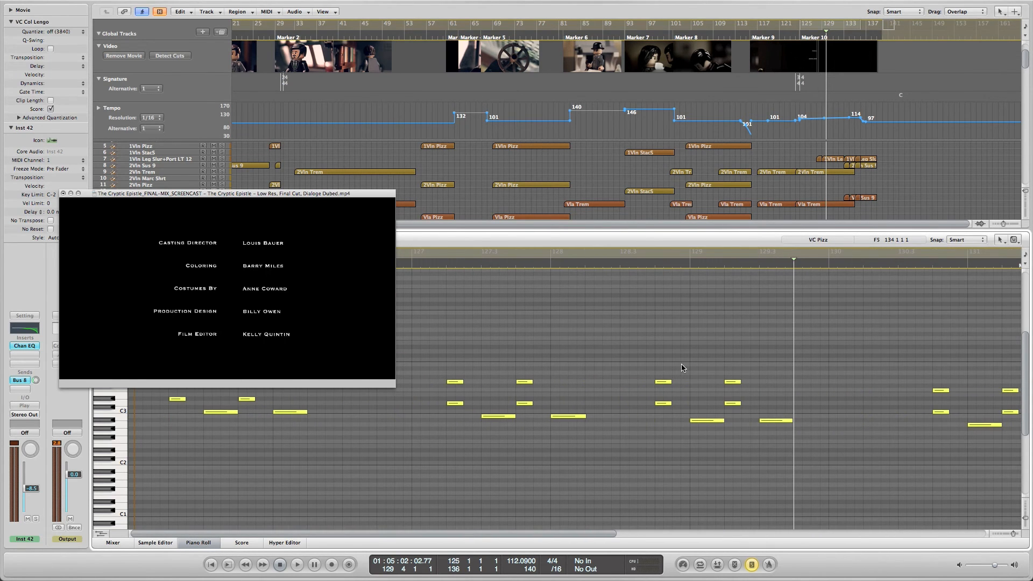
scroll(682, 368, "up", 2)
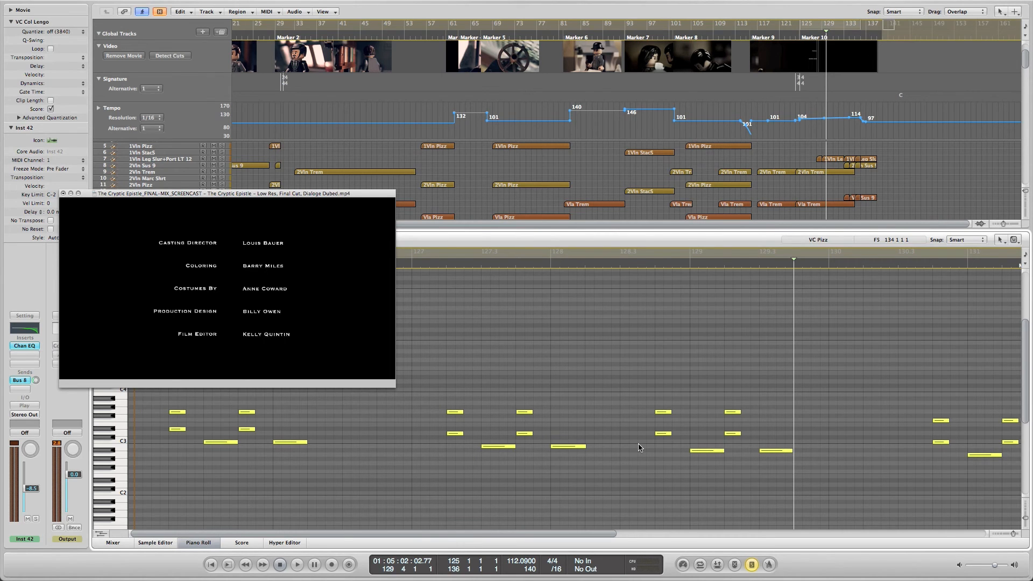
scroll(705, 416, "right", 10)
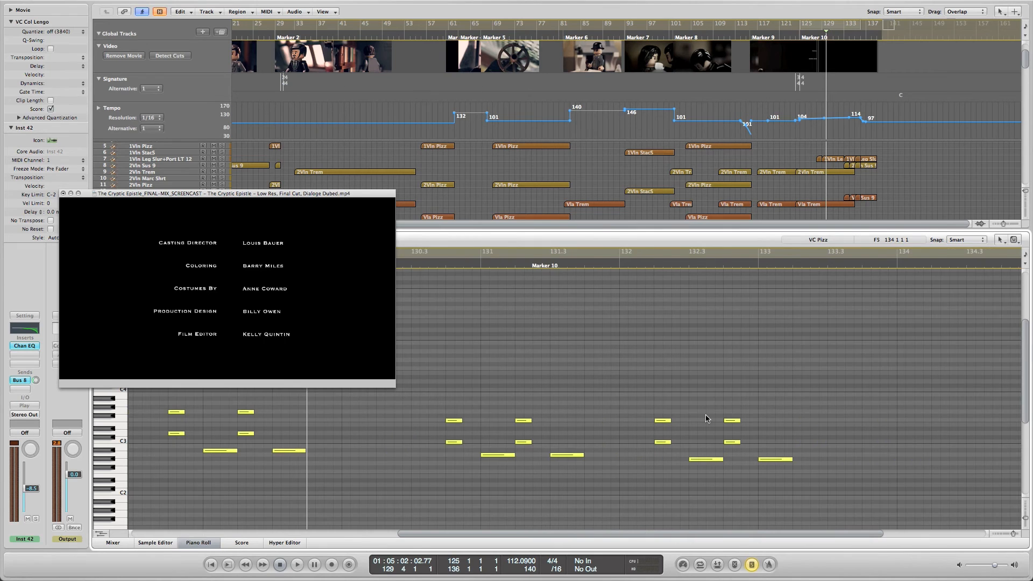
key("p")
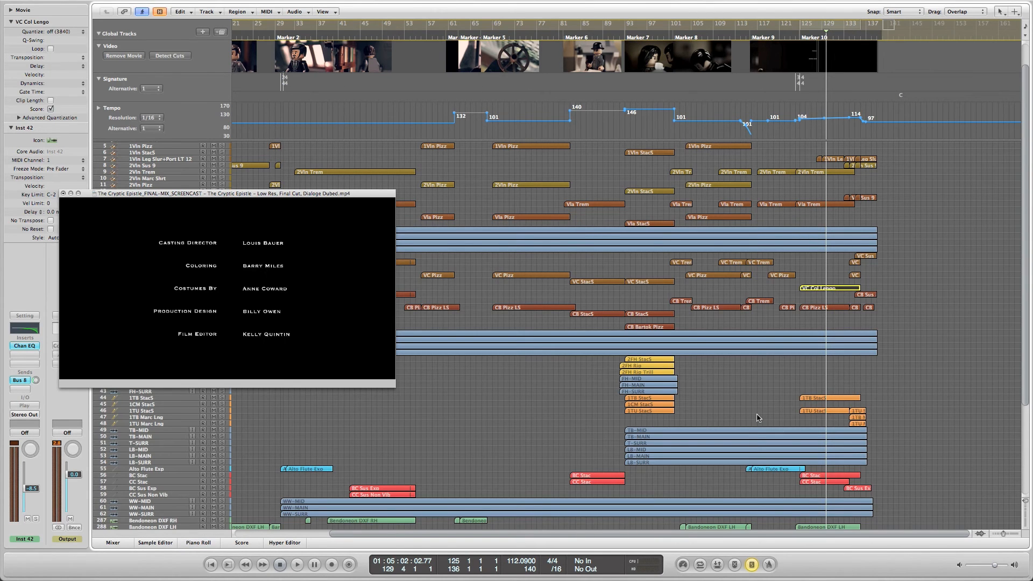
- Select the 1TB and 1TU brass regions at Marker 10 and examine their notes from bar 125 in the Piano Roll
scroll(815, 310, "down", 2)
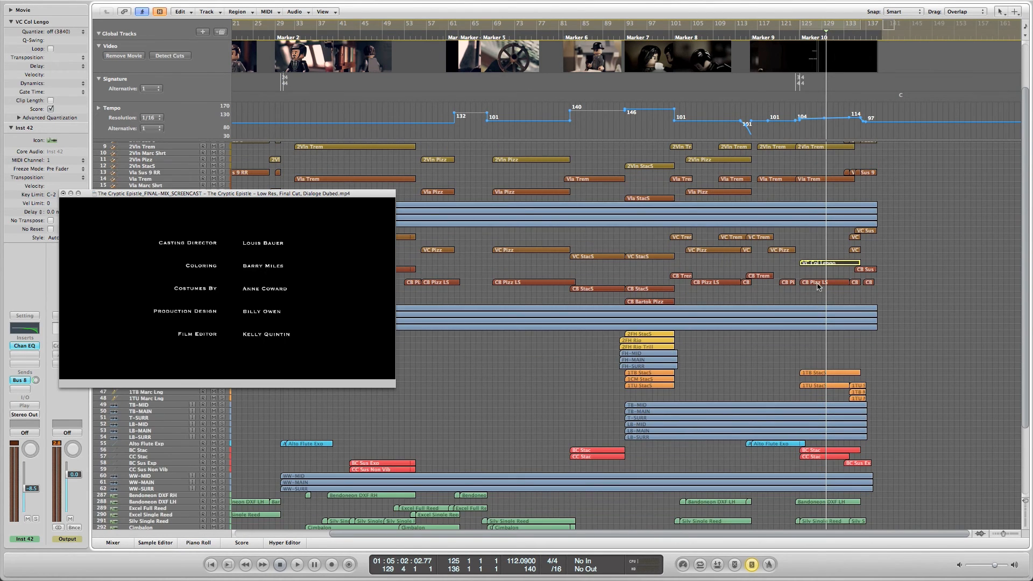
scroll(812, 302, "down", 5)
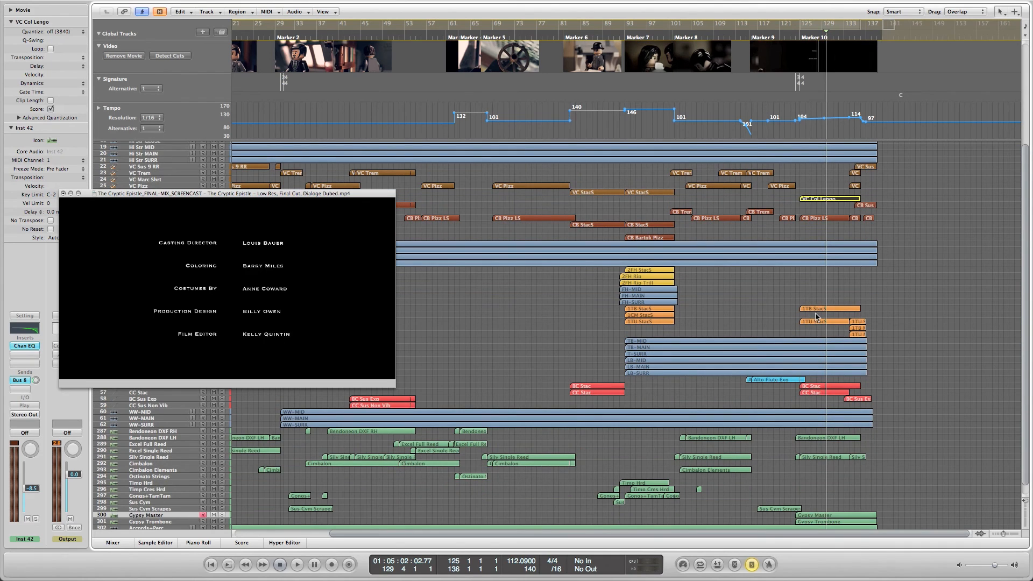
scroll(812, 314, "down", 1)
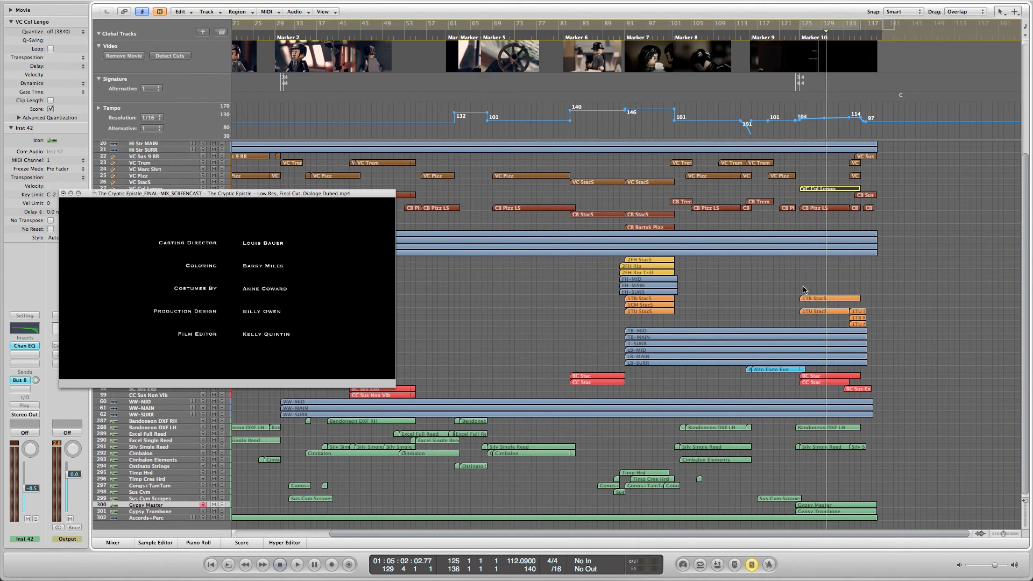
left_click_drag(791, 279, 872, 328)
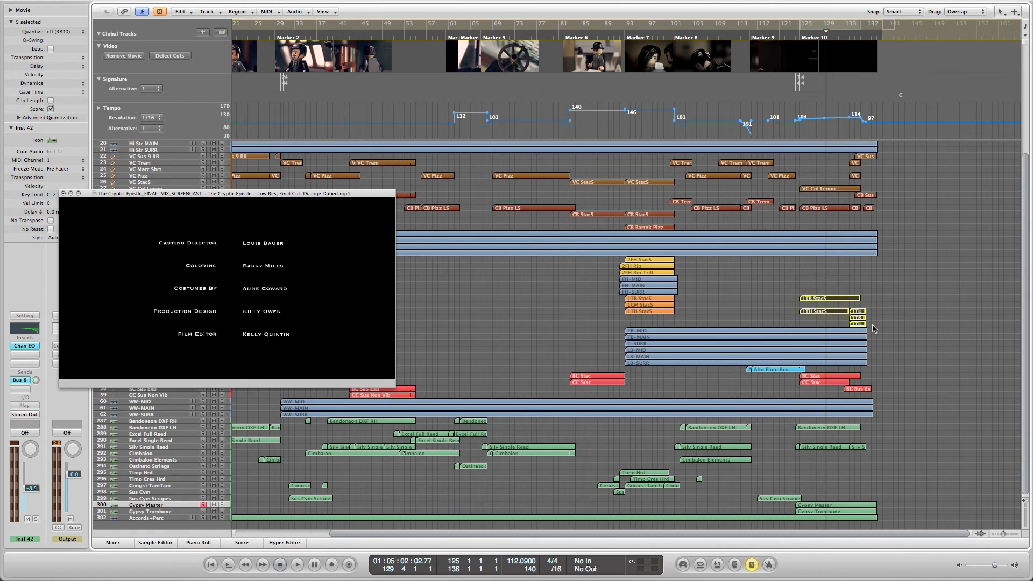
key("p")
scroll(870, 328, "up", 5)
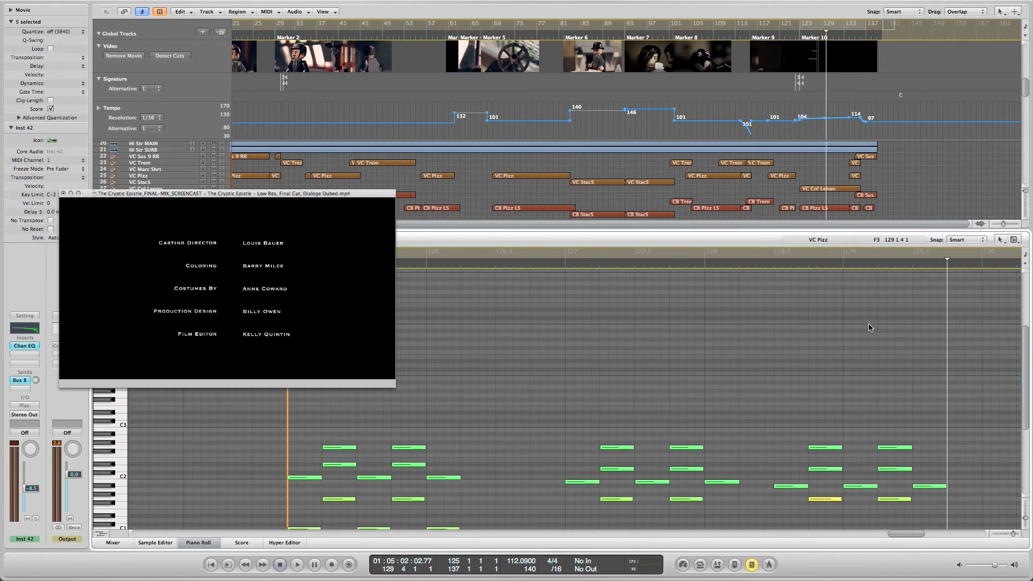
scroll(862, 190, "down", 10)
scroll(863, 190, "down", 4)
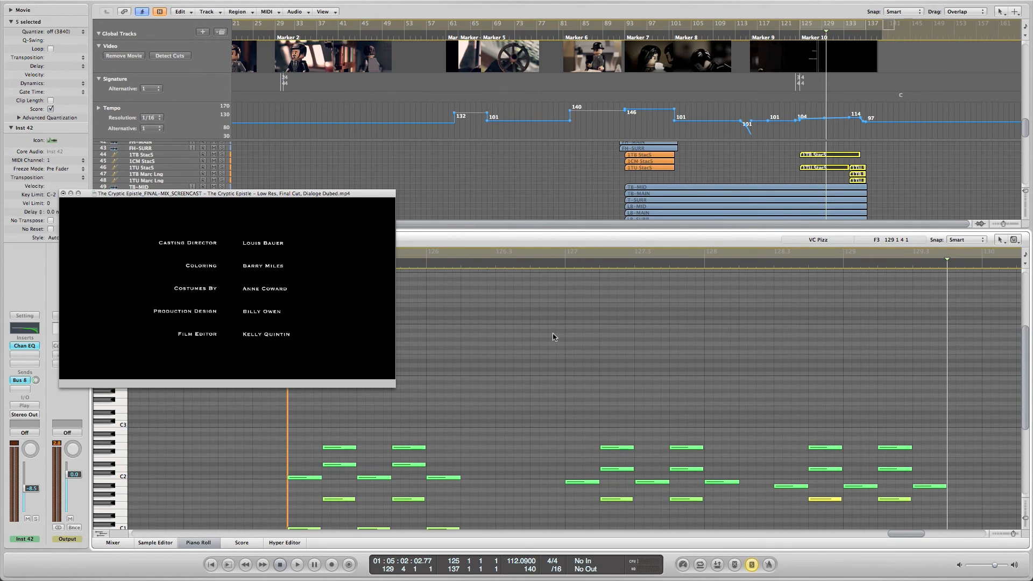
- Examine the lower notes of the brass regions from bar 125 to bar 129, and close the Piano Roll
scroll(554, 339, "down", 2)
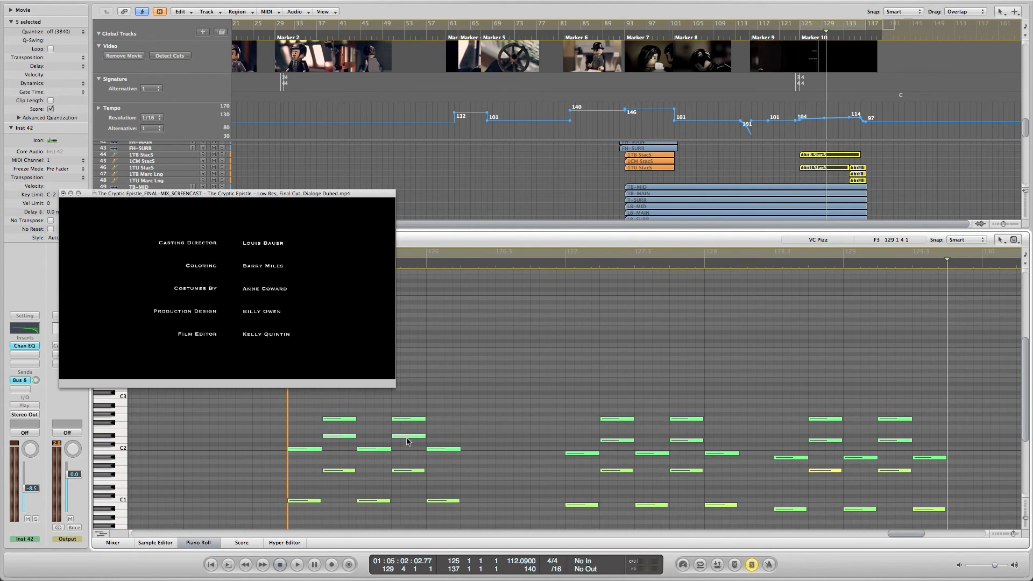
scroll(675, 459, "down", 3)
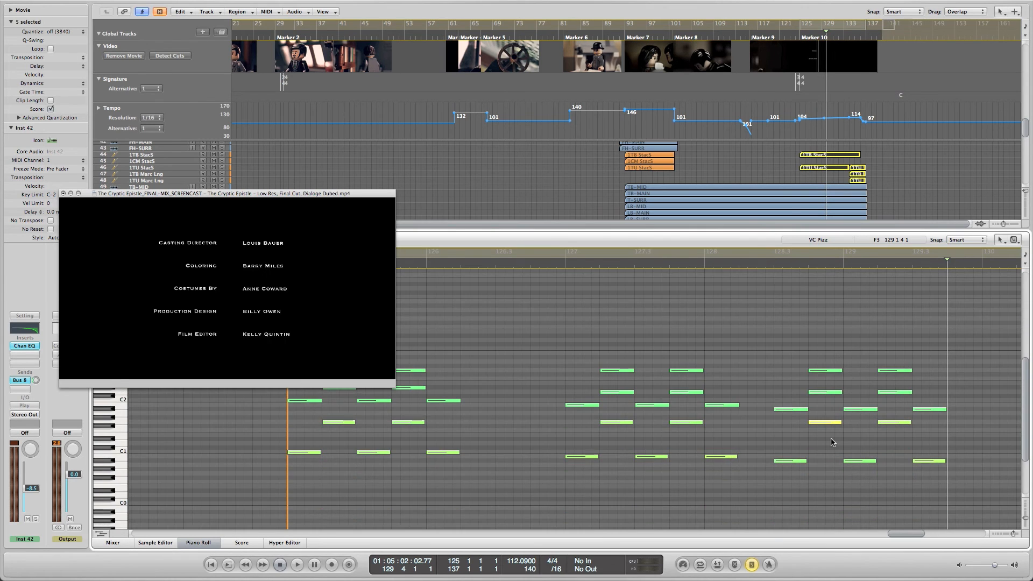
key("p")
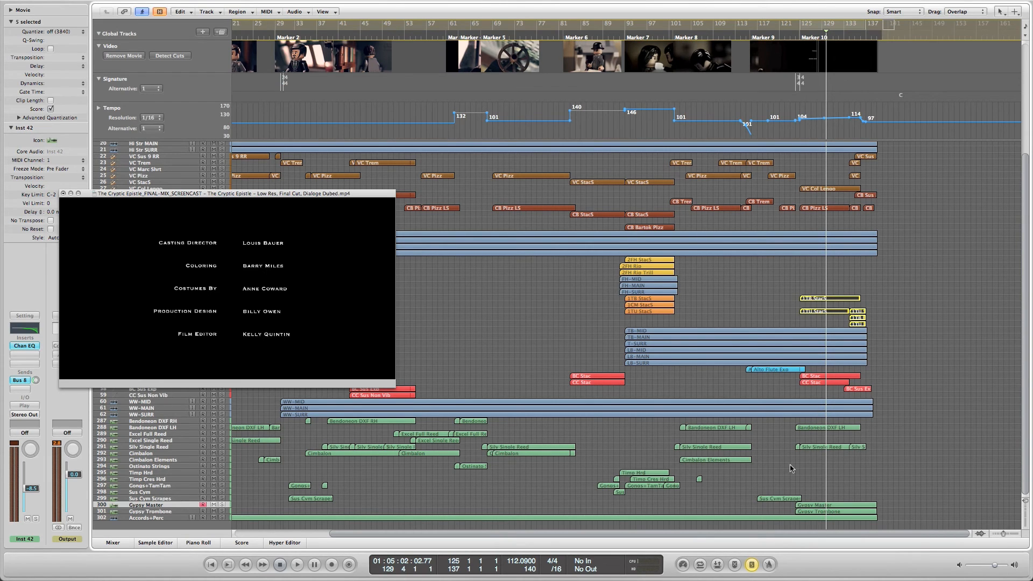
- Inspect the Gypsy Trombone region's notes at Marker 10 in the Piano Roll, and close the editor
left_click(831, 513)
double_click(831, 513)
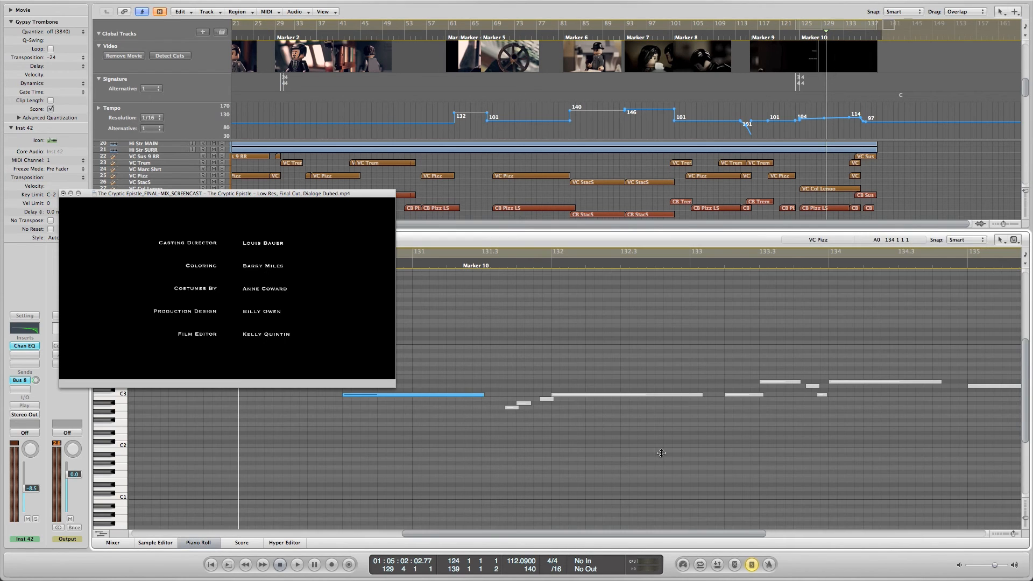
scroll(658, 450, "left", 5)
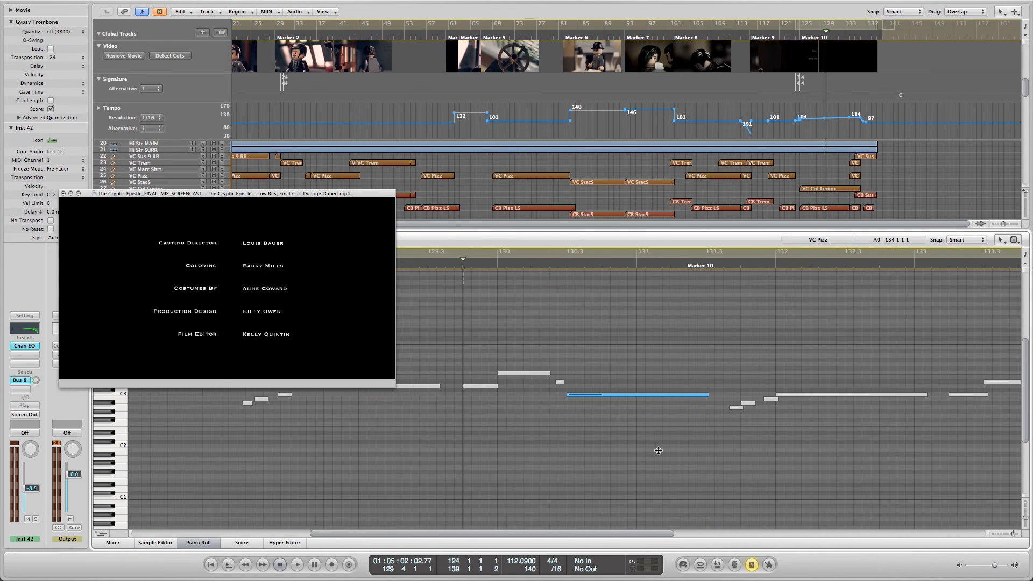
key("p")
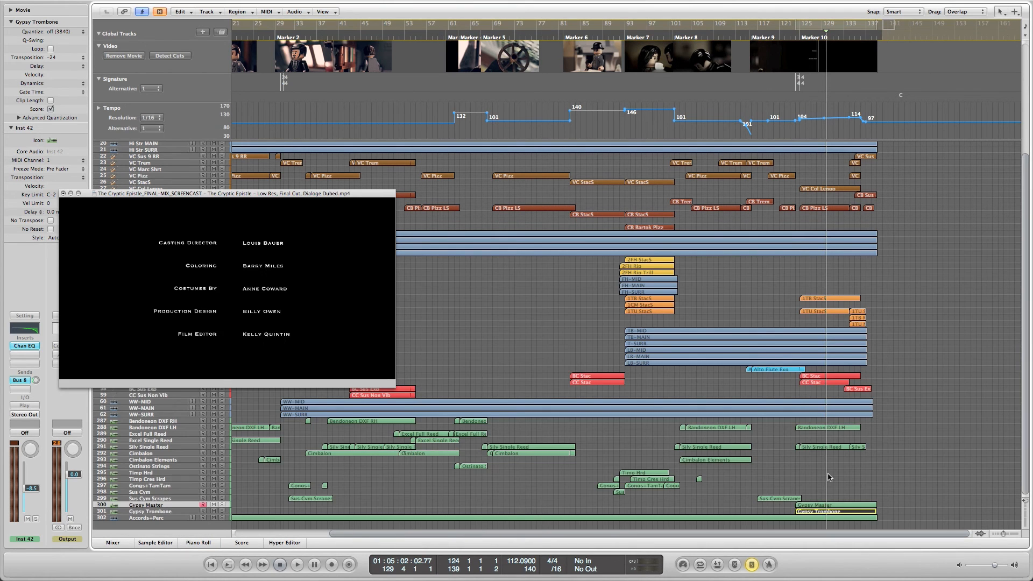
- Select the Gypsy Master and Gypsy Trombone regions together and examine their notes from bar 125 in the Piano Roll
left_click_drag(839, 478, 836, 510)
key("p")
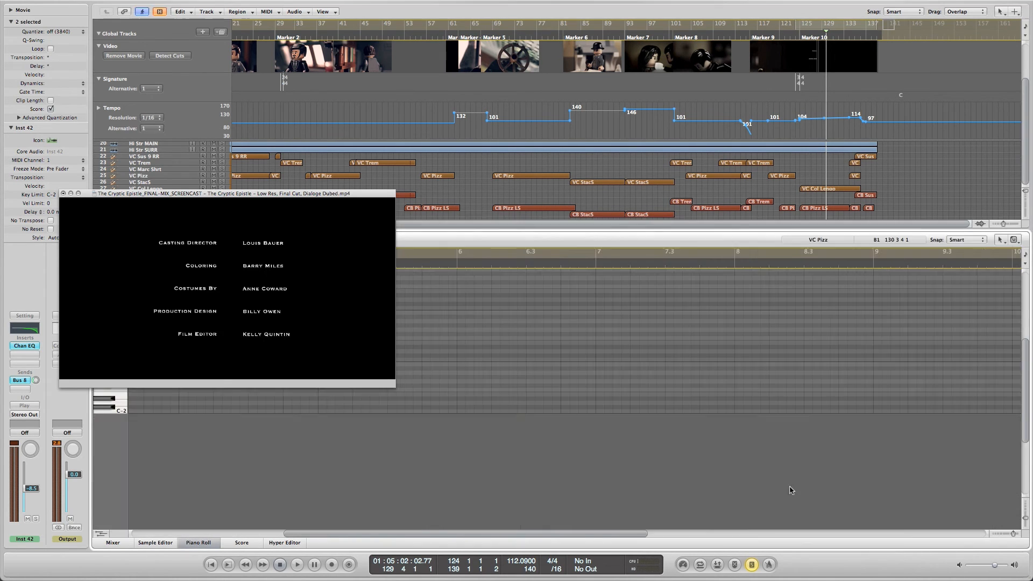
scroll(658, 421, "left", 6)
scroll(657, 420, "right", 1)
scroll(659, 422, "right", 2)
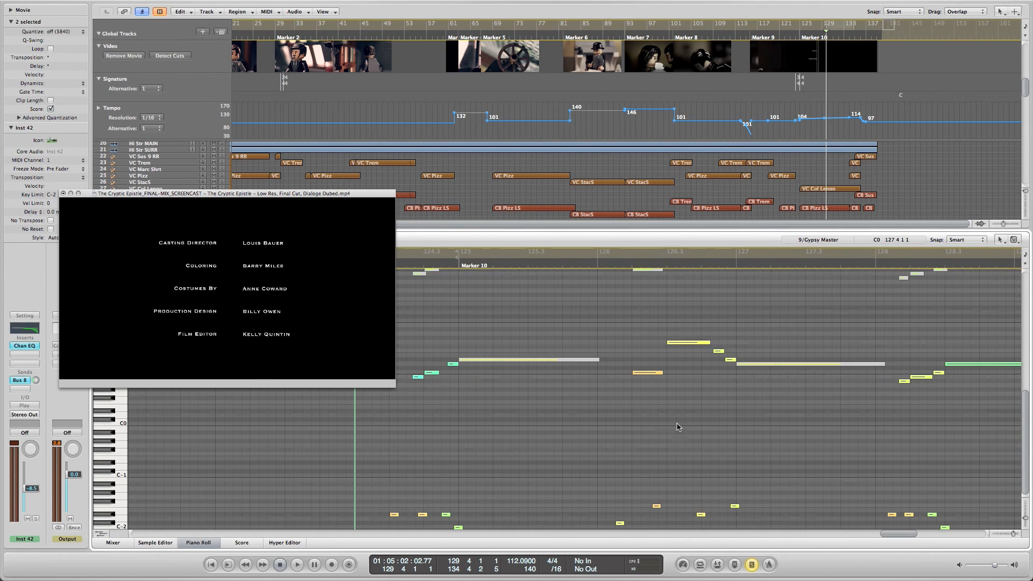
scroll(678, 426, "up", 3)
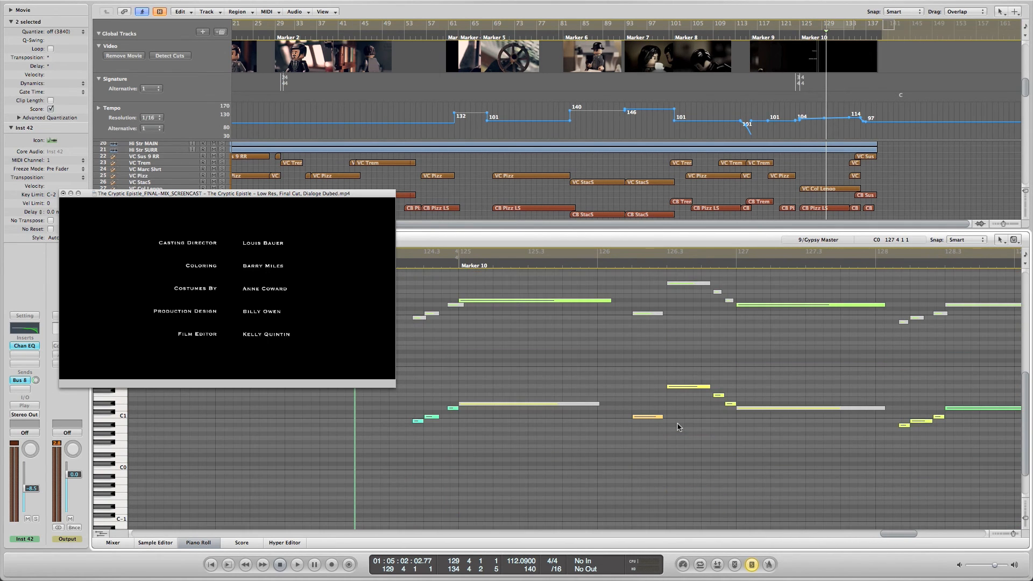
scroll(678, 427, "up", 2)
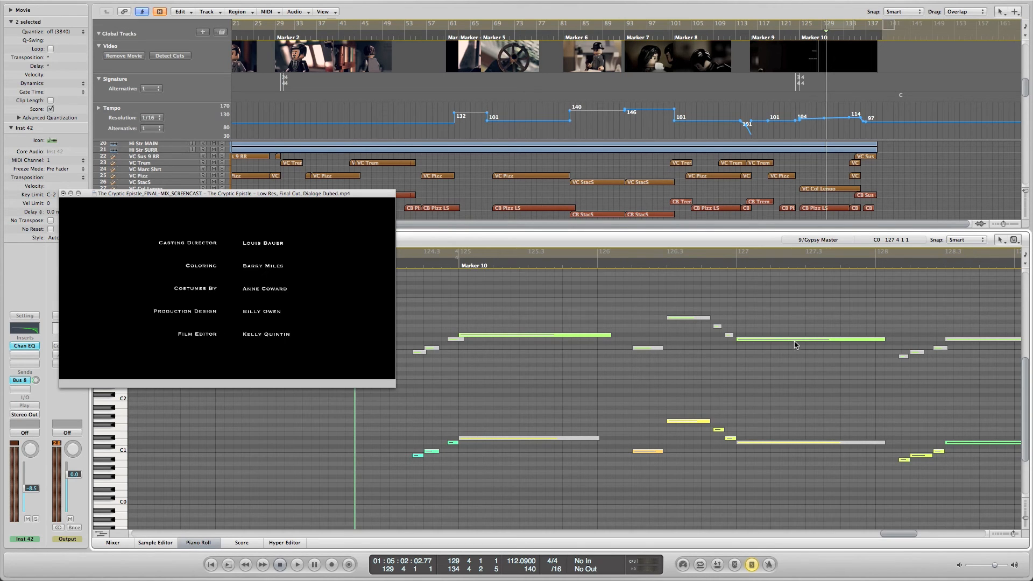
- Review the remaining Gypsy Master and Gypsy Trombone notes beyond bar 131, and close the Piano Roll
scroll(795, 345, "right", 10)
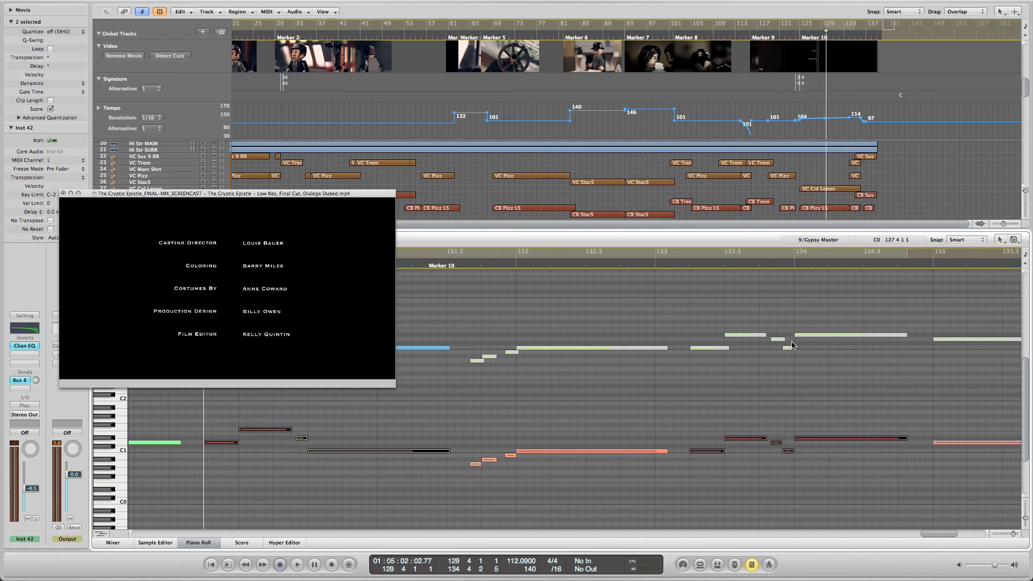
scroll(792, 345, "right", 5)
key("p")
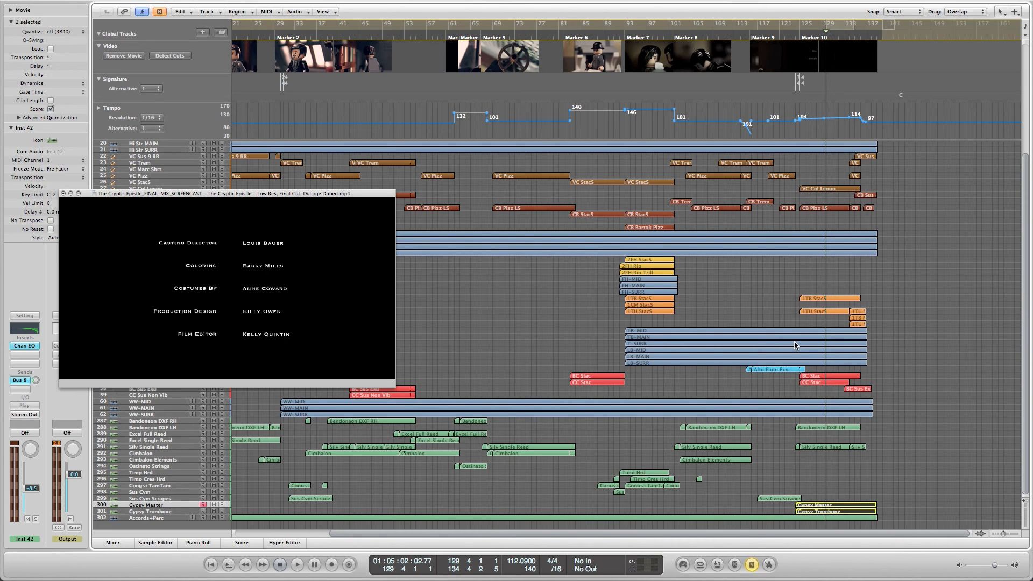
- Show the arrangement from bar 1 and the MASTER track, and move the movie window up over the global tracks
scroll(770, 338, "left", 5)
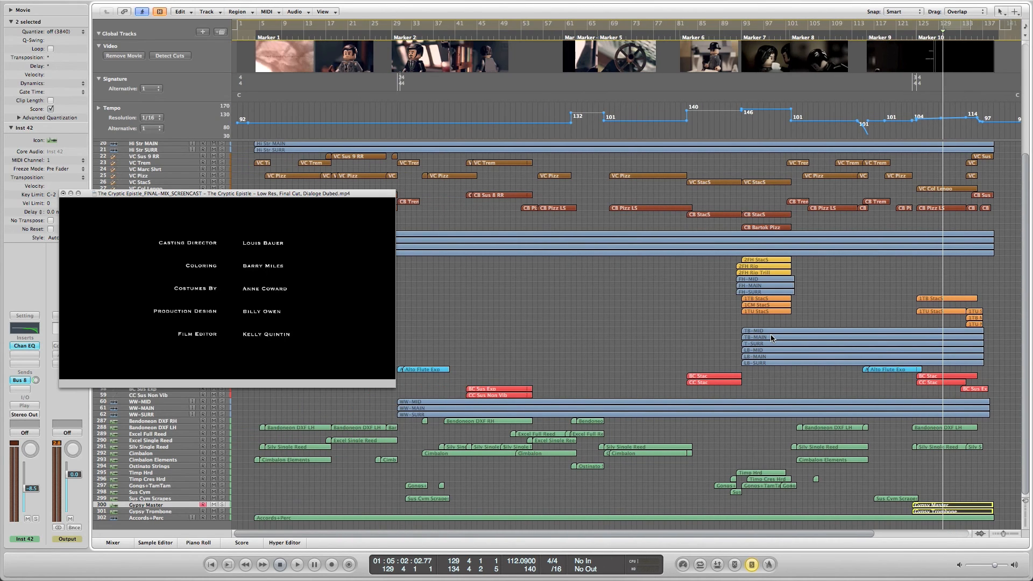
scroll(801, 330, "up", 5)
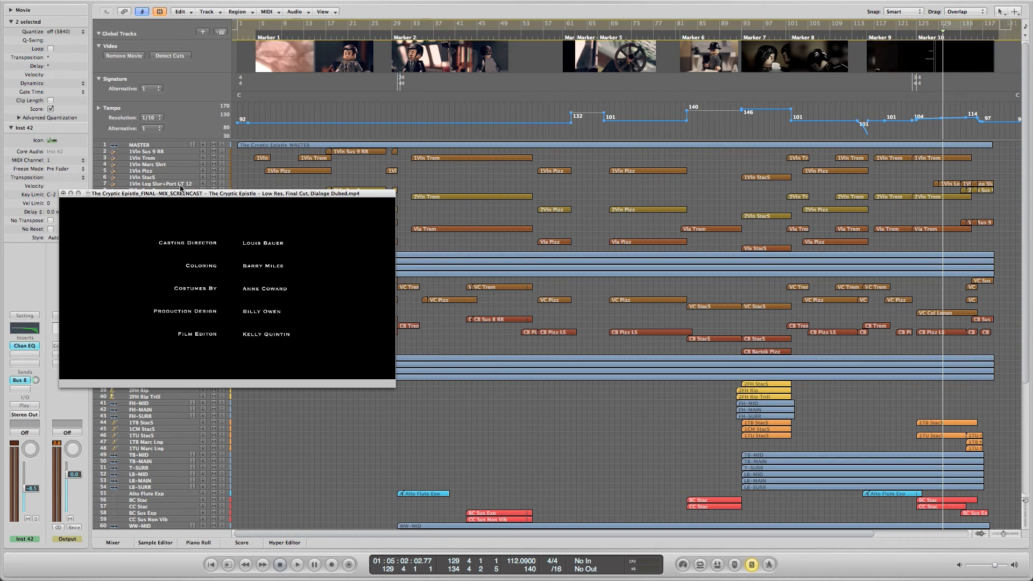
left_click_drag(181, 196, 142, 45)
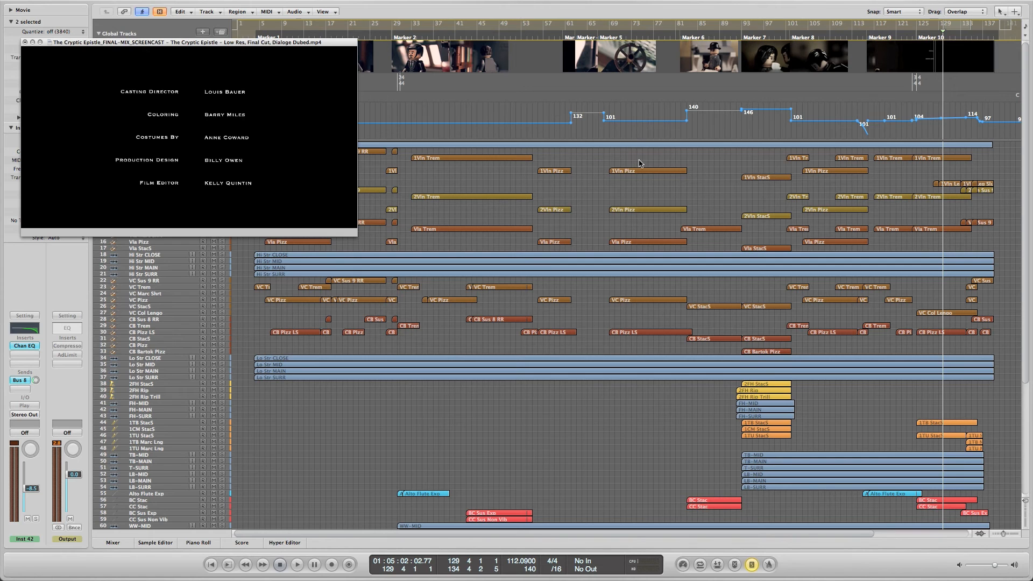
- Open the Mixer and look over the channel strips from MASTER through the string, brass, woodwind and accordion channels
key("x")
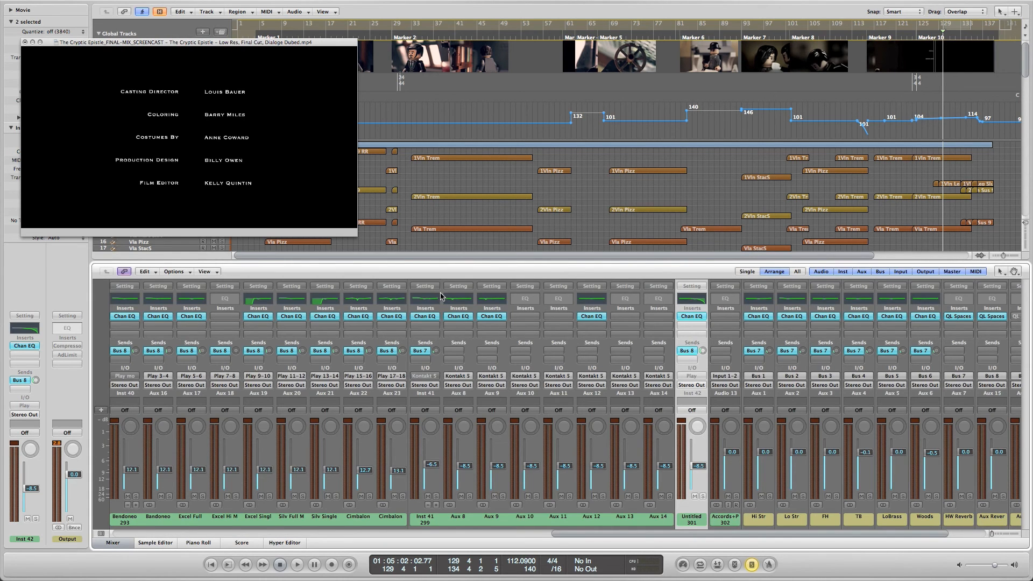
scroll(440, 294, "left", 10)
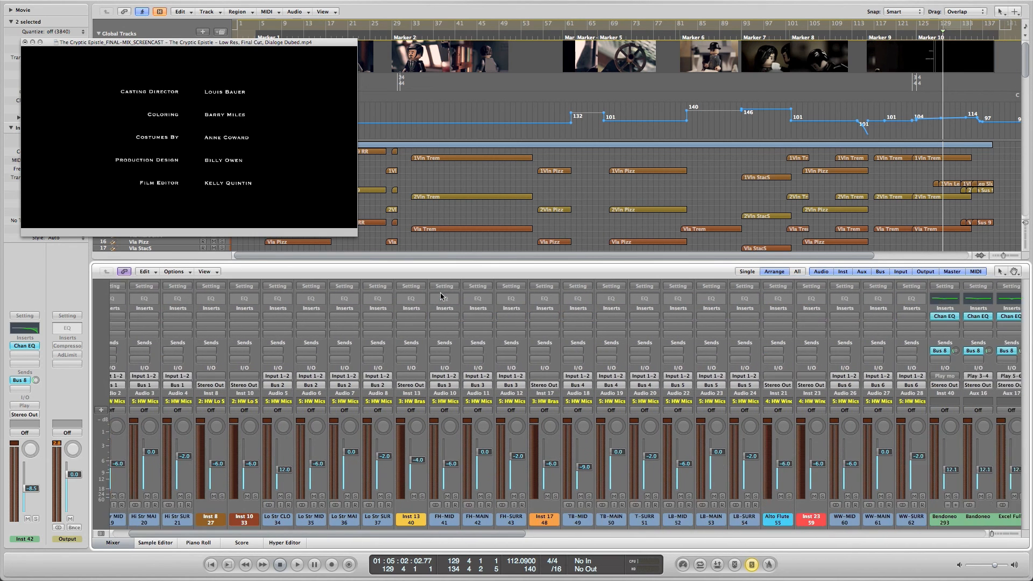
scroll(440, 292, "left", 5)
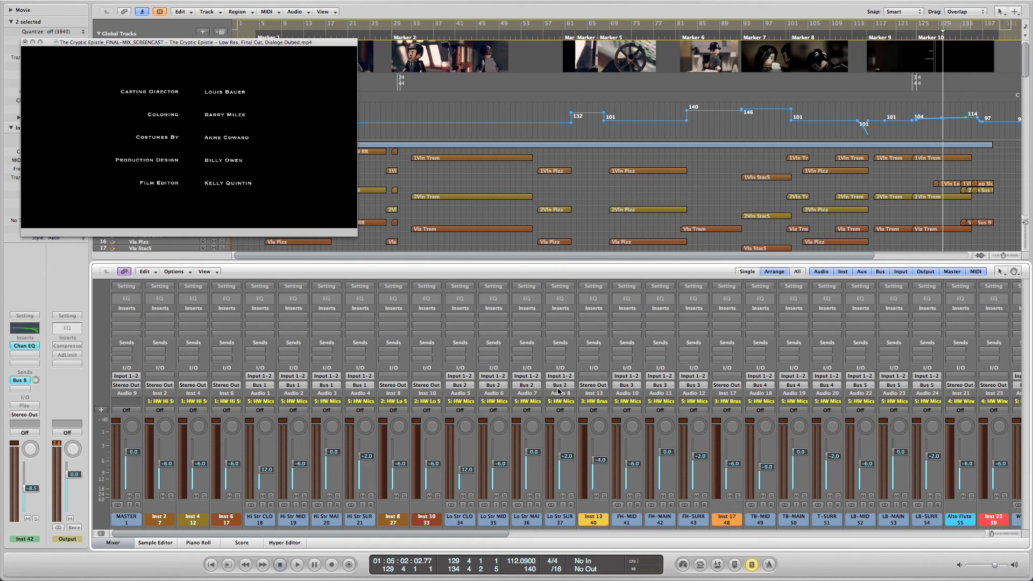
scroll(557, 397, "right", 10)
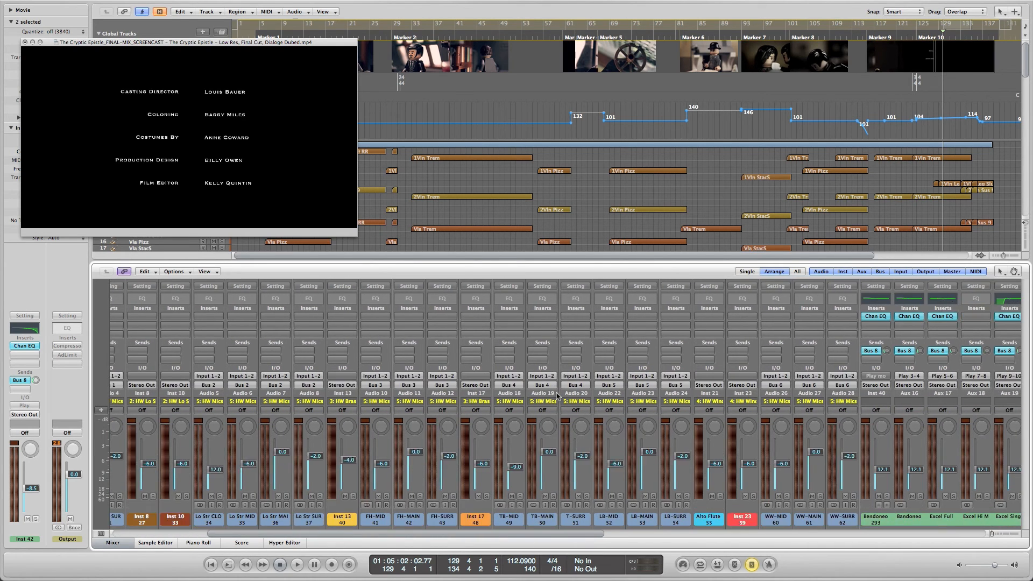
scroll(557, 397, "left", 10)
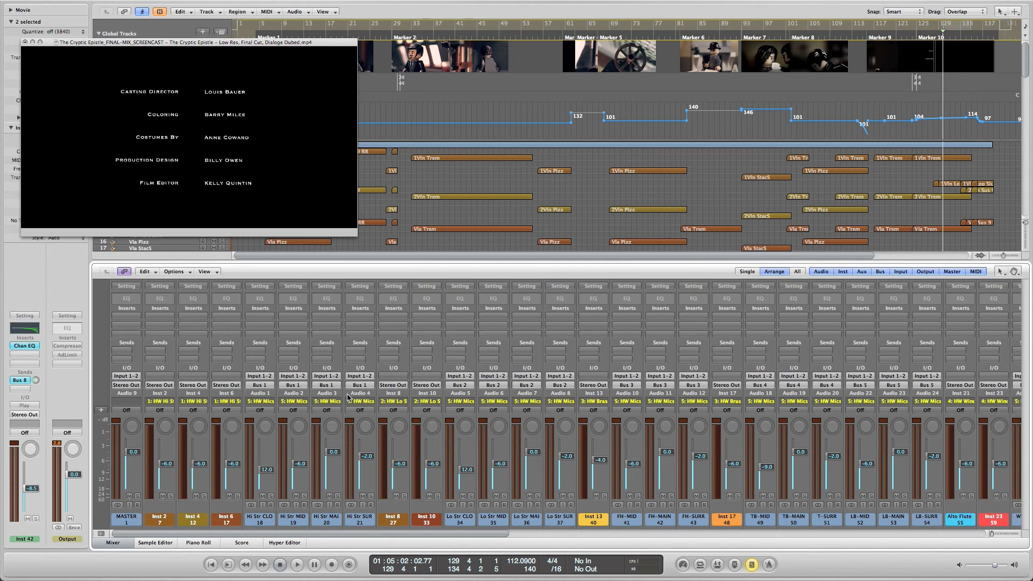
scroll(351, 398, "right", 3)
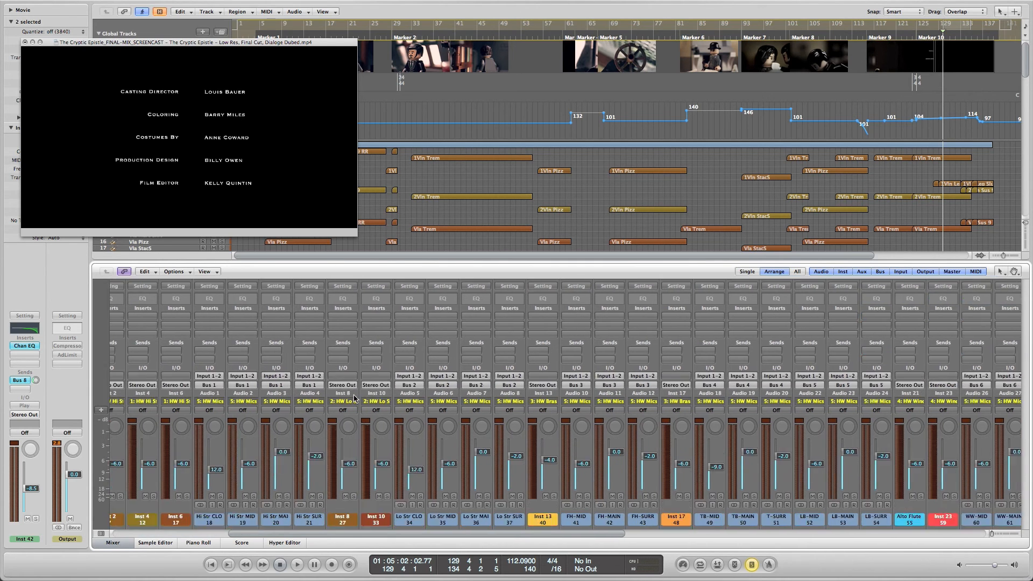
scroll(355, 398, "left", 3)
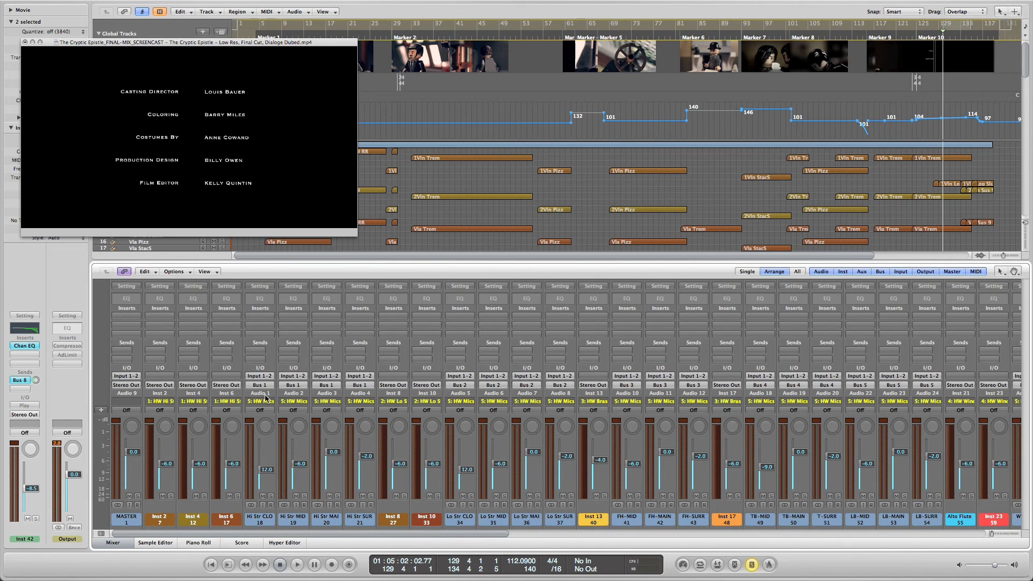
- Highlight the Hi Str, Lo Str and FH microphone channel strips in the Mixer, one group after another
left_click_drag(265, 398, 355, 396)
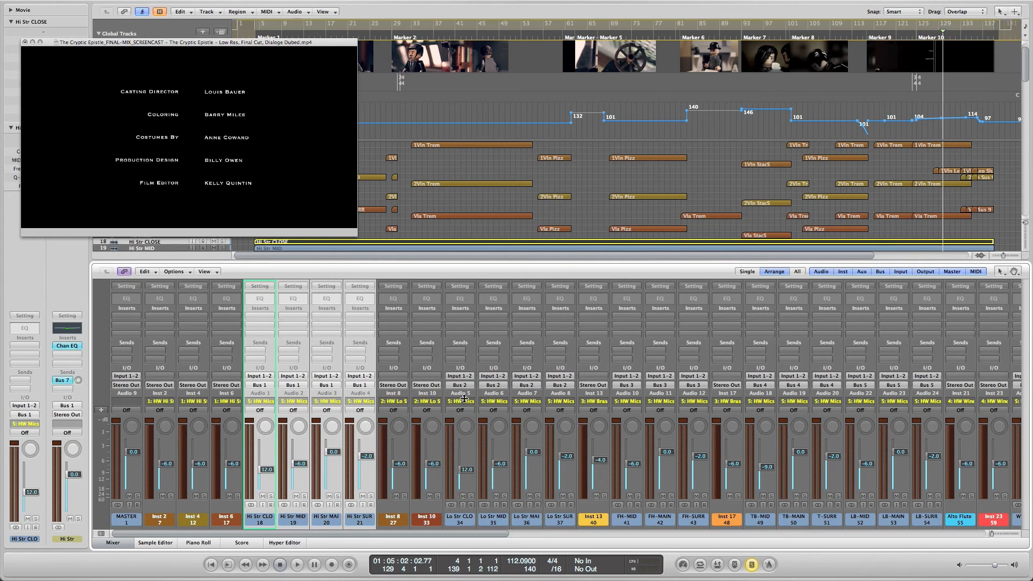
left_click_drag(463, 396, 555, 395)
left_click_drag(630, 394, 690, 395)
- Highlight the brass strips from TB-MID to LB-SURR, followed by the WW-MID, WW-MAIN and WW-SURR woodwind strips
scroll(691, 394, "right", 5)
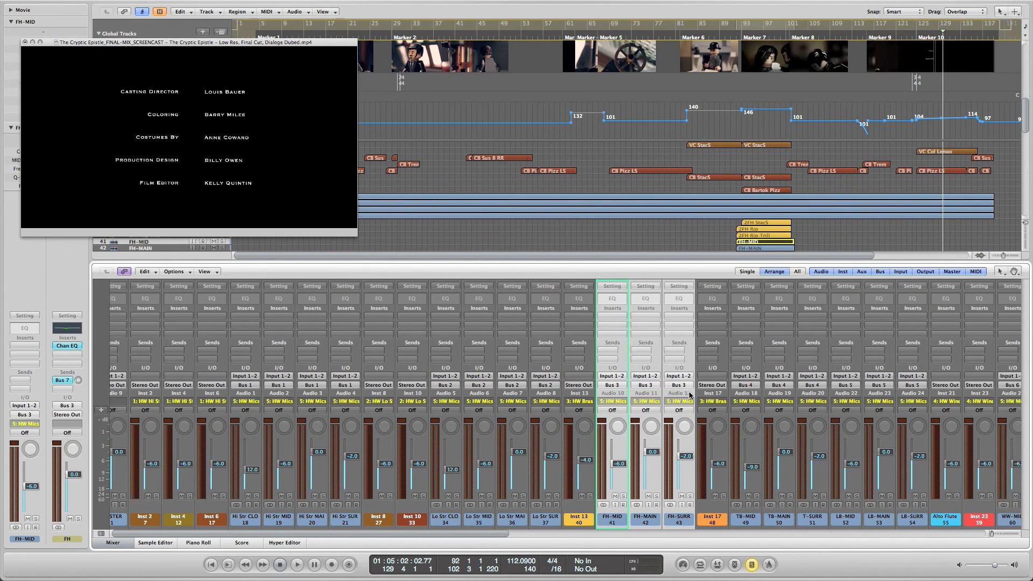
scroll(690, 394, "right", 2)
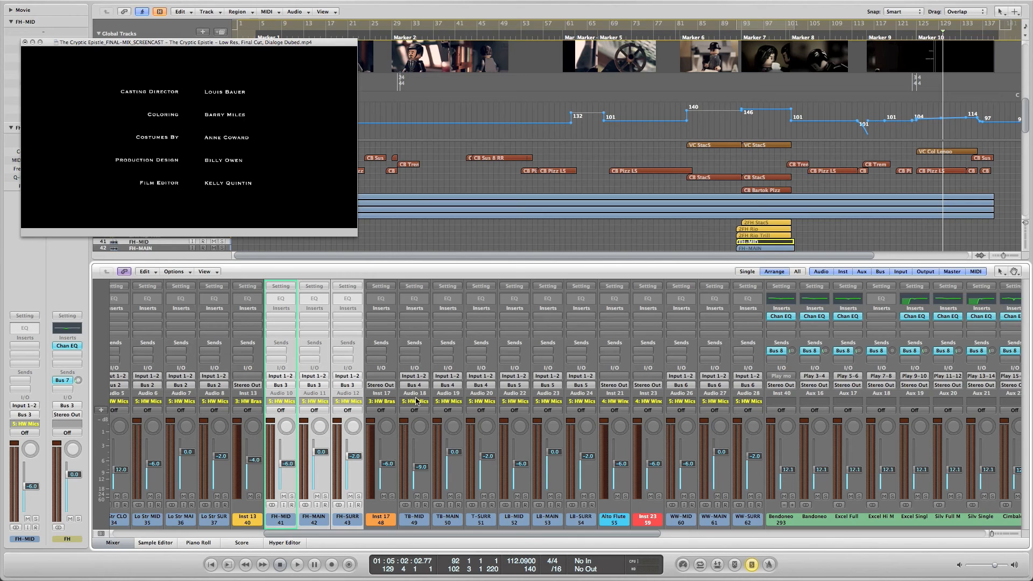
left_click_drag(417, 399, 571, 397)
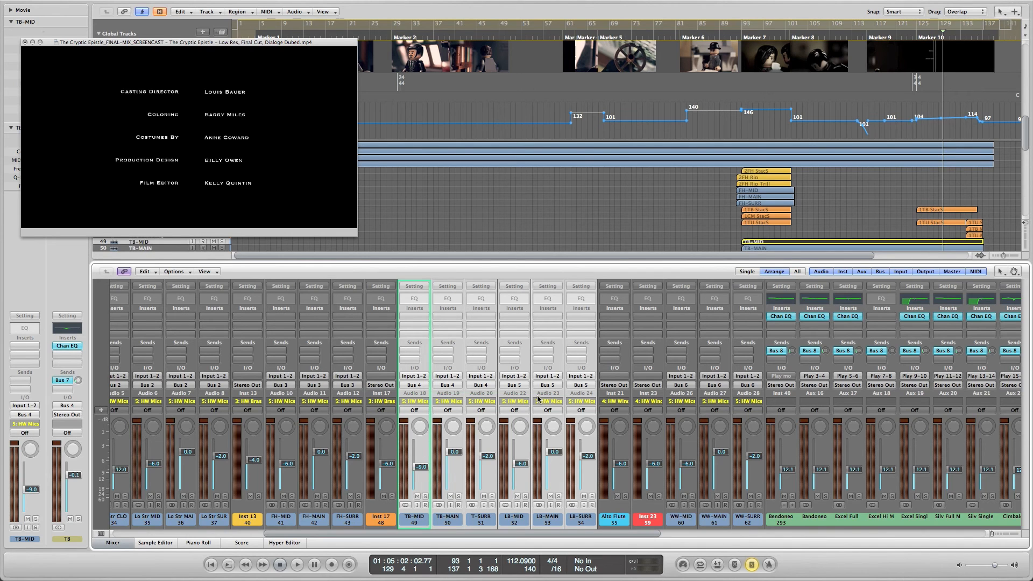
scroll(554, 398, "right", 5)
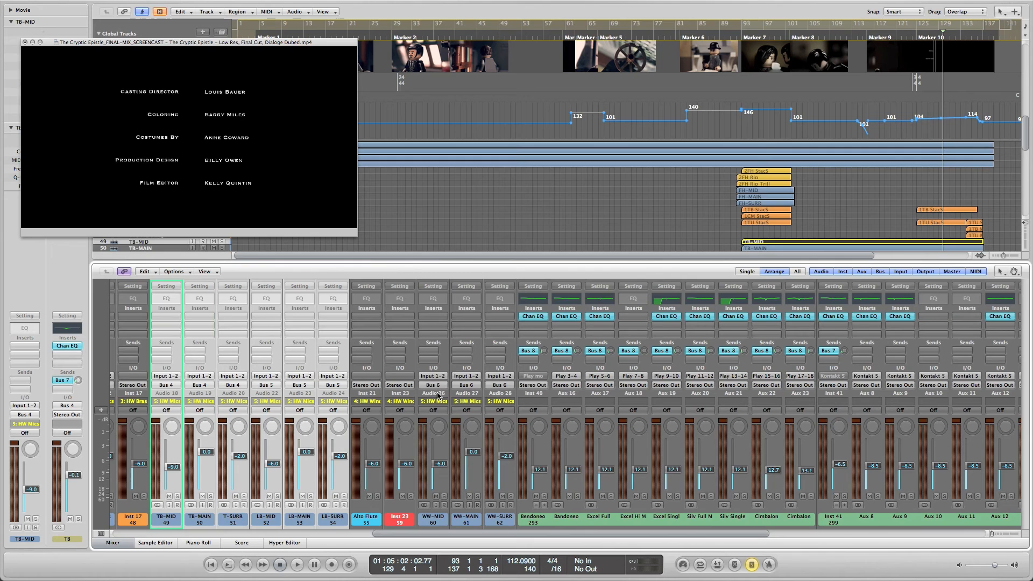
left_click_drag(438, 396, 506, 397)
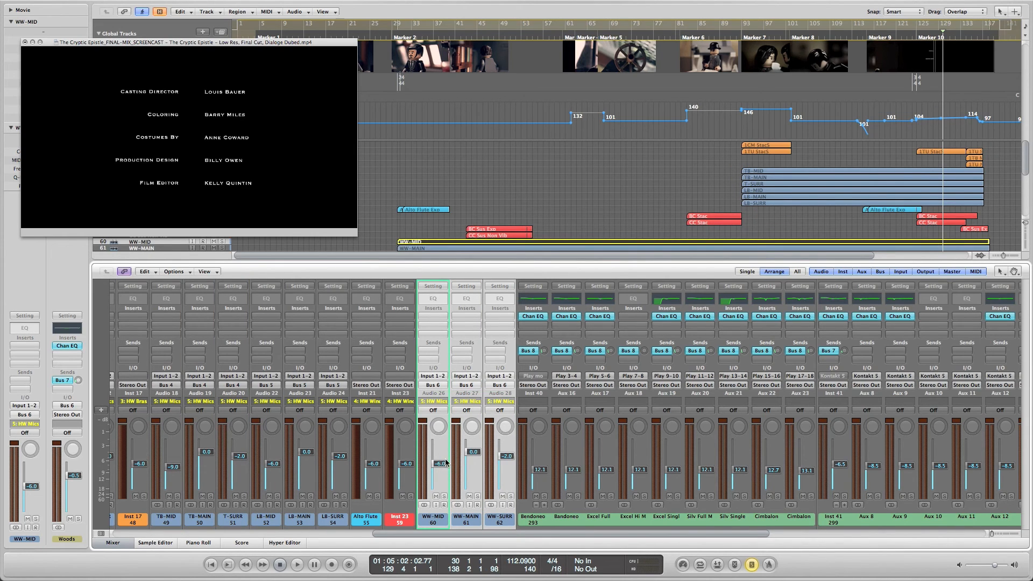
- Select the channel strips from Bandoneon through the last Cimbalon, and return to the MASTER end of the Mixer
scroll(445, 463, "right", 5)
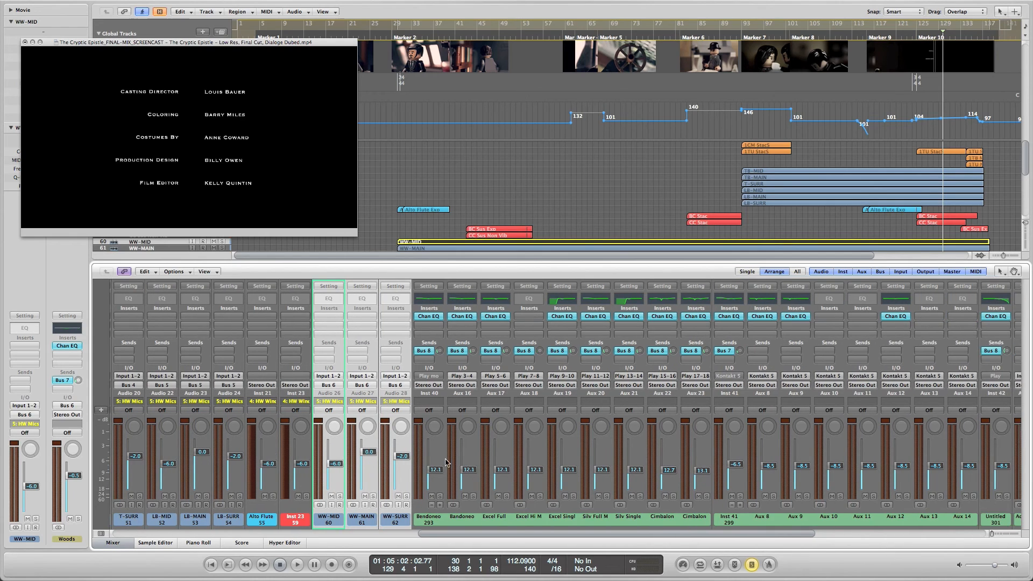
scroll(445, 463, "right", 2)
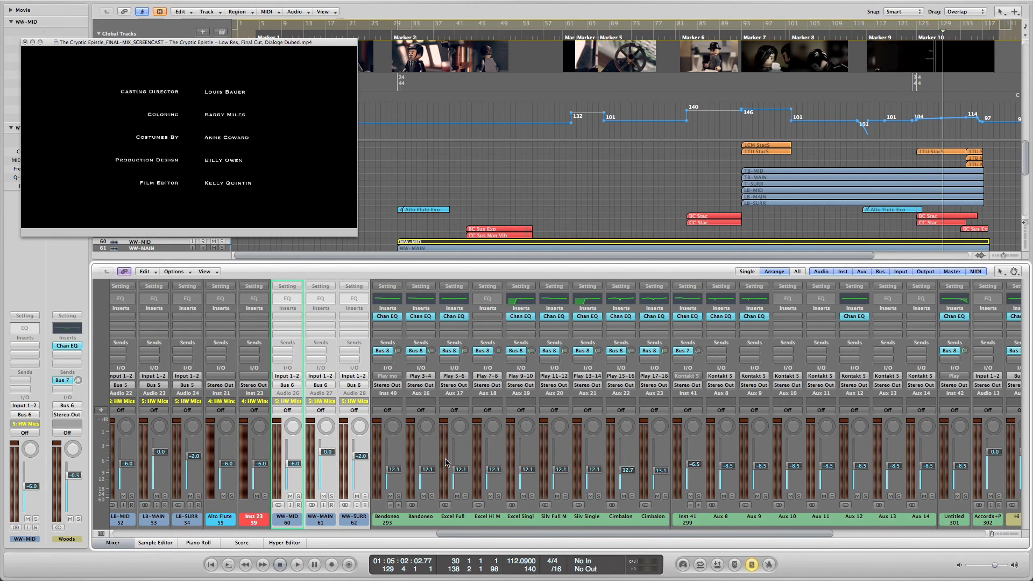
left_click(402, 398)
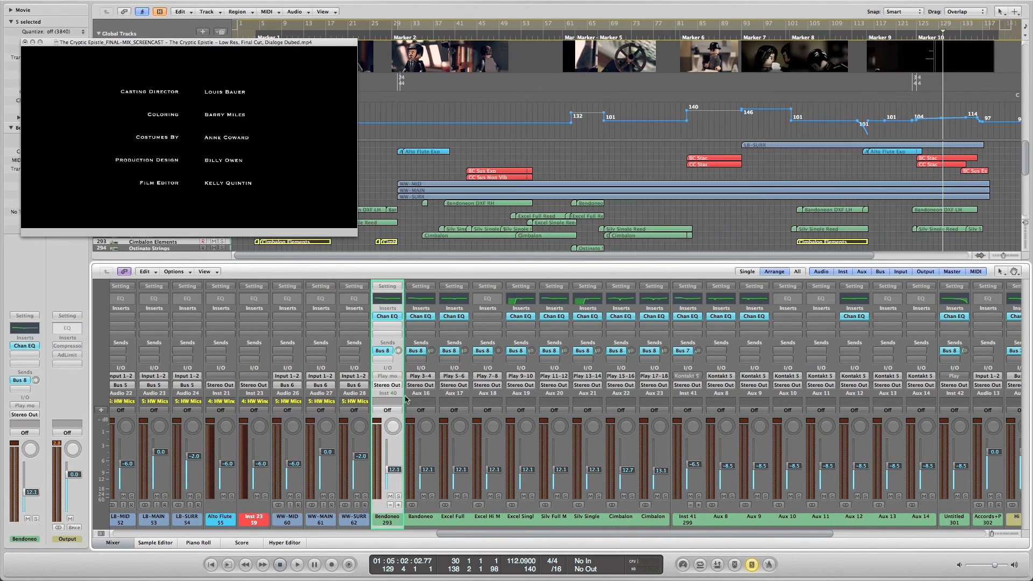
left_click_drag(406, 399, 653, 401)
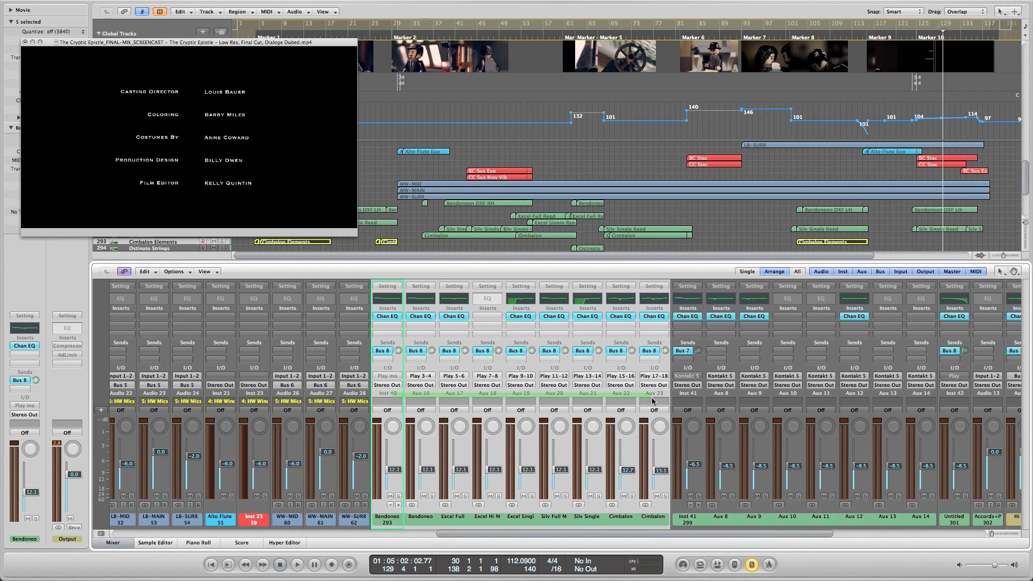
left_click_drag(652, 401, 648, 402)
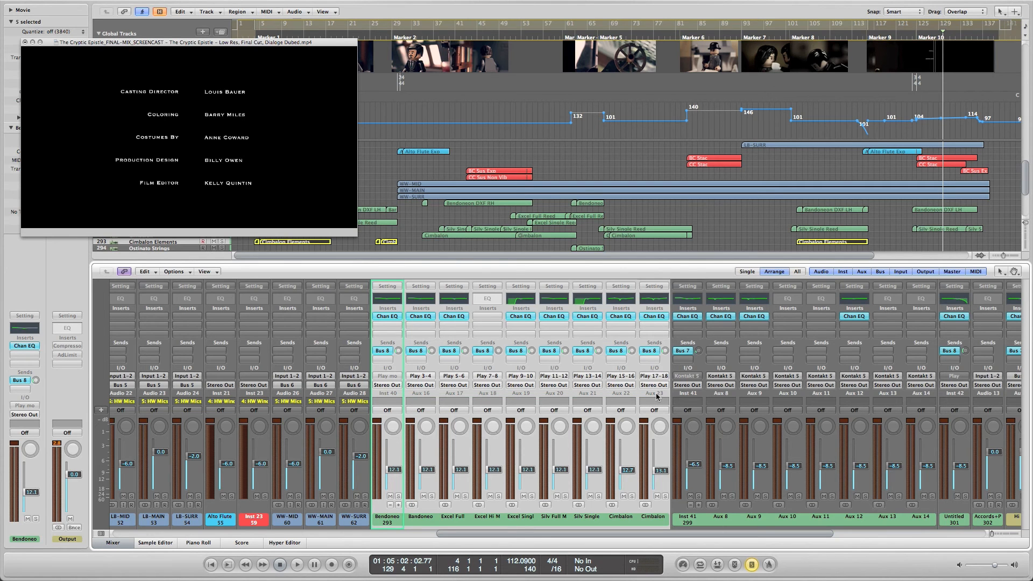
scroll(657, 397, "left", 10)
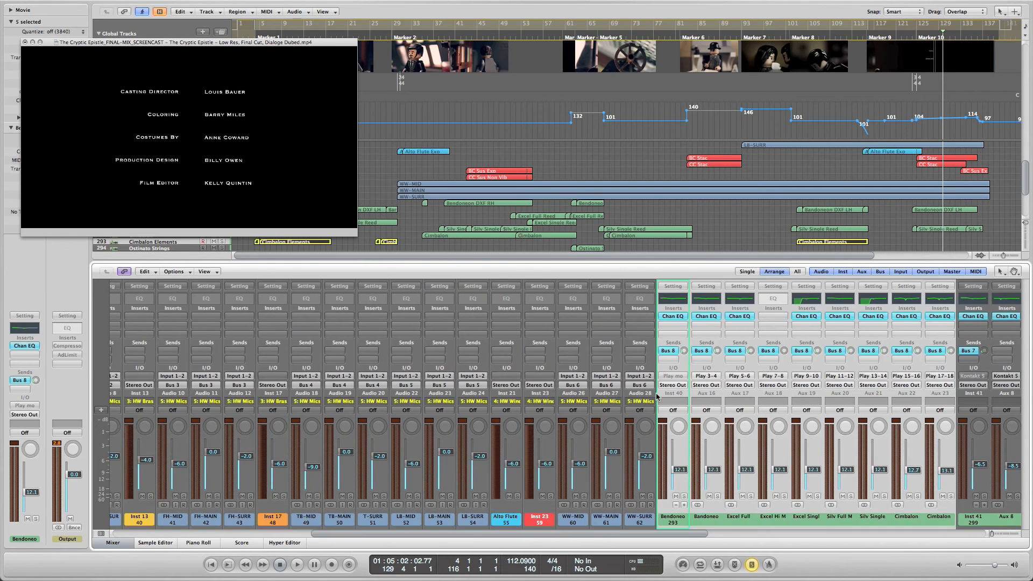
scroll(656, 397, "left", 15)
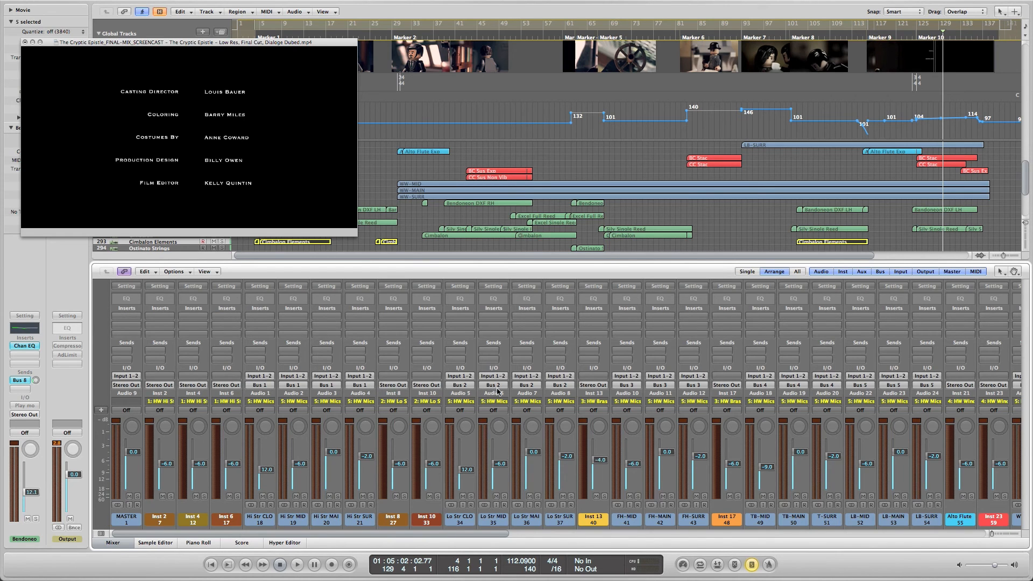
- Highlight the Hi Str, Lo Str and TB aux strips in the Mixer and examine the bus sends of Hi Str and Lo Str
scroll(493, 392, "right", 15)
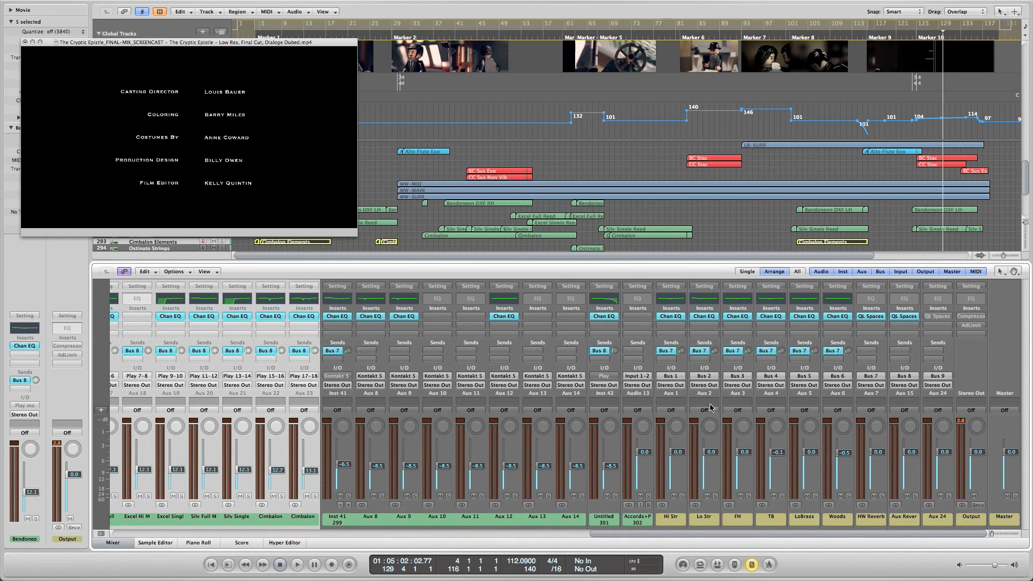
left_click(679, 397)
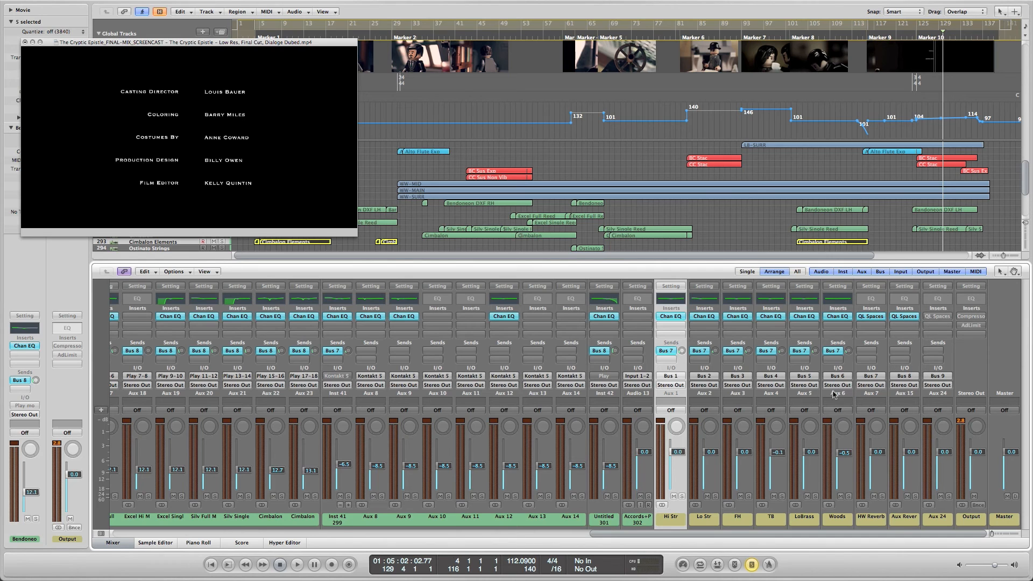
left_click(707, 394)
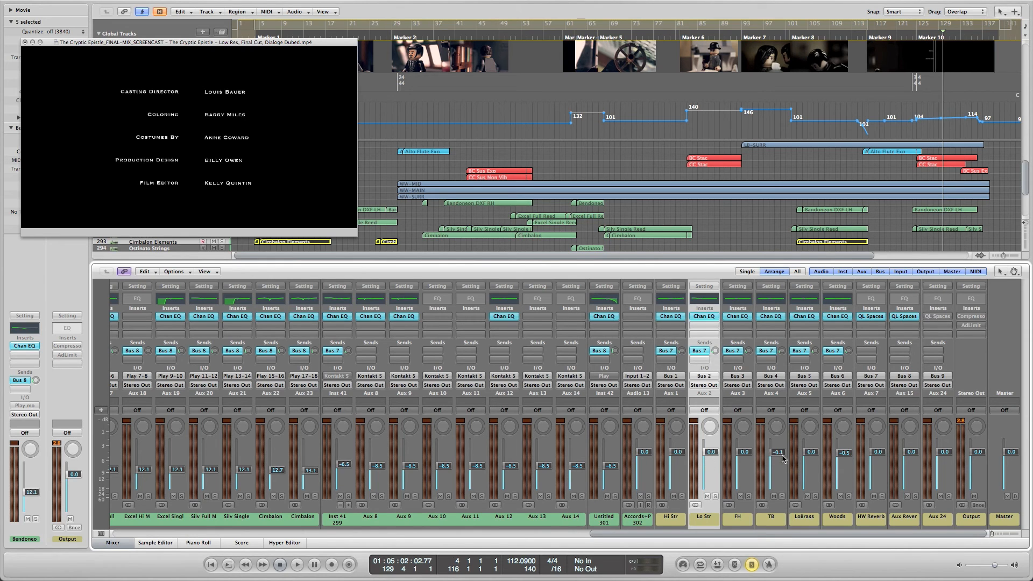
left_click(779, 401)
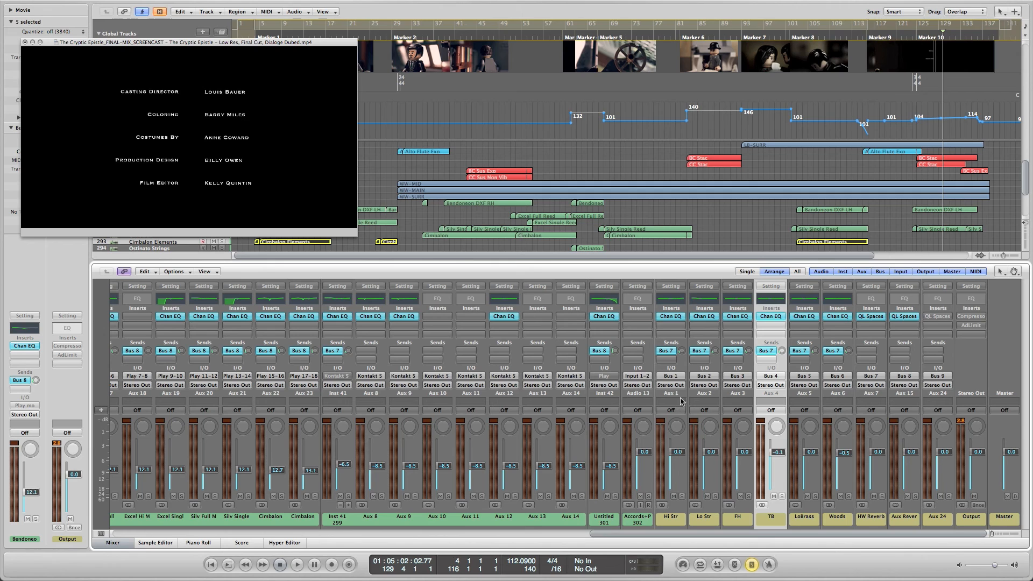
left_click(677, 349)
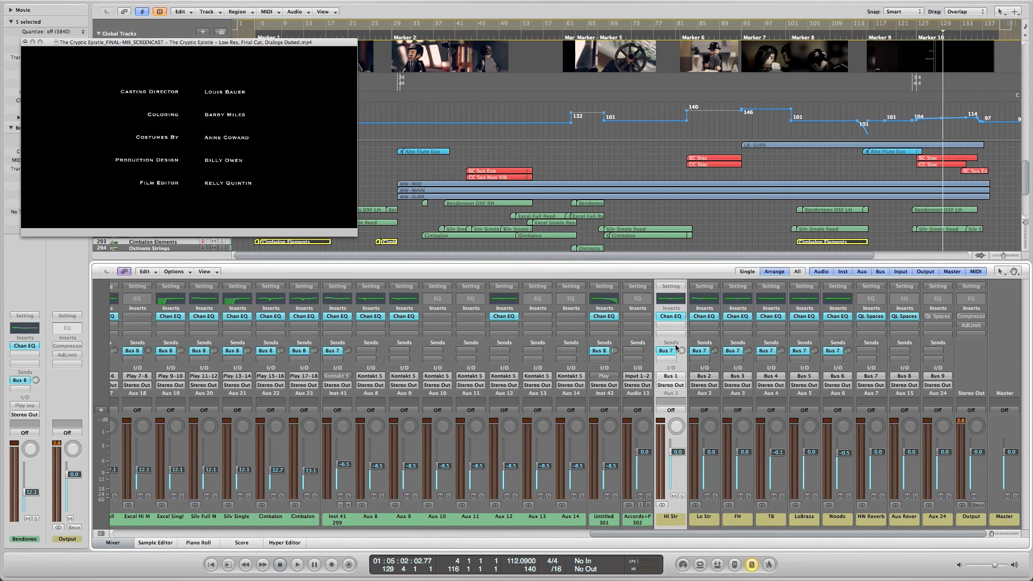
left_click(708, 369)
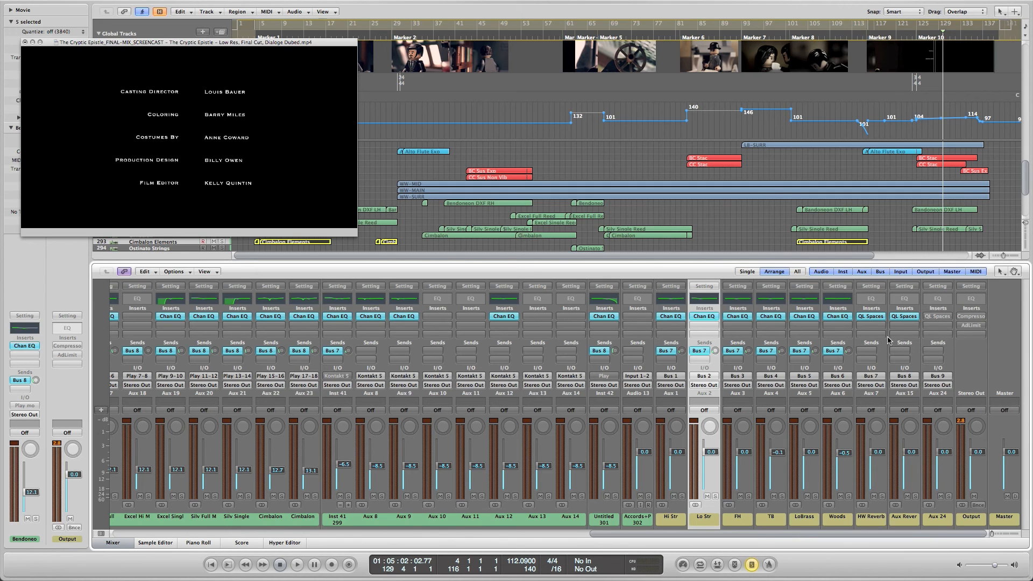
- Open the QL Spaces insert on the HW Reverb aux, review its reverb settings and close it
left_click(871, 344)
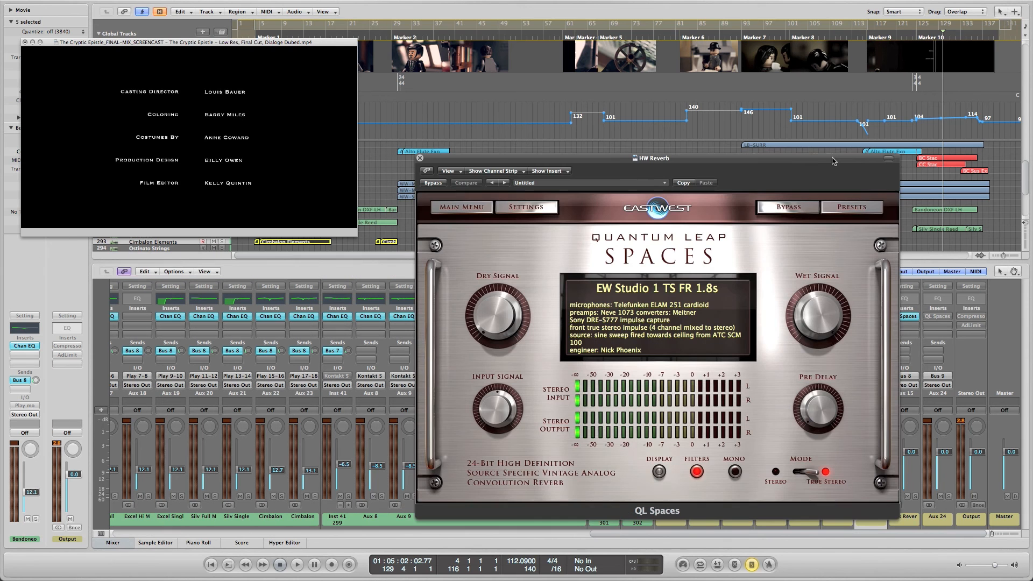
left_click_drag(830, 156, 840, 134)
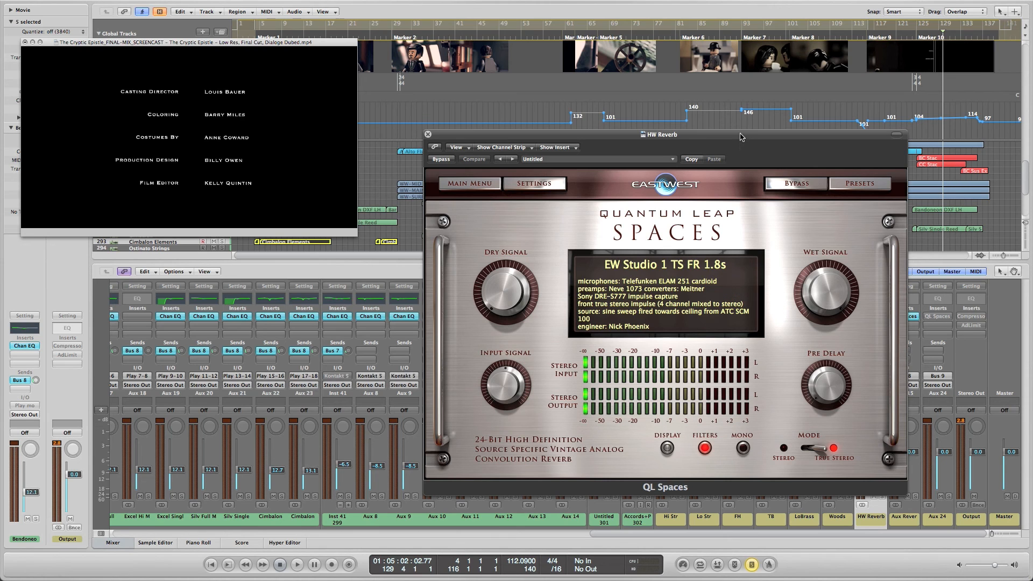
left_click_drag(740, 134, 0, 144)
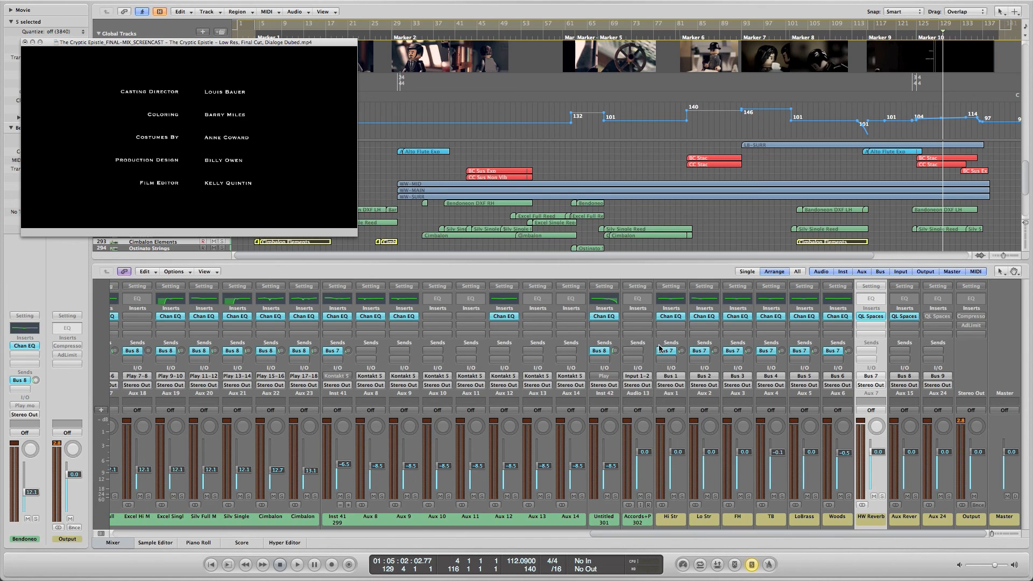
- Highlight the Hi Str and Aux Reverb strips, review the Aux Reverb's QL Spaces settings beside the instrument strips, and close the plug-in
left_click(679, 348)
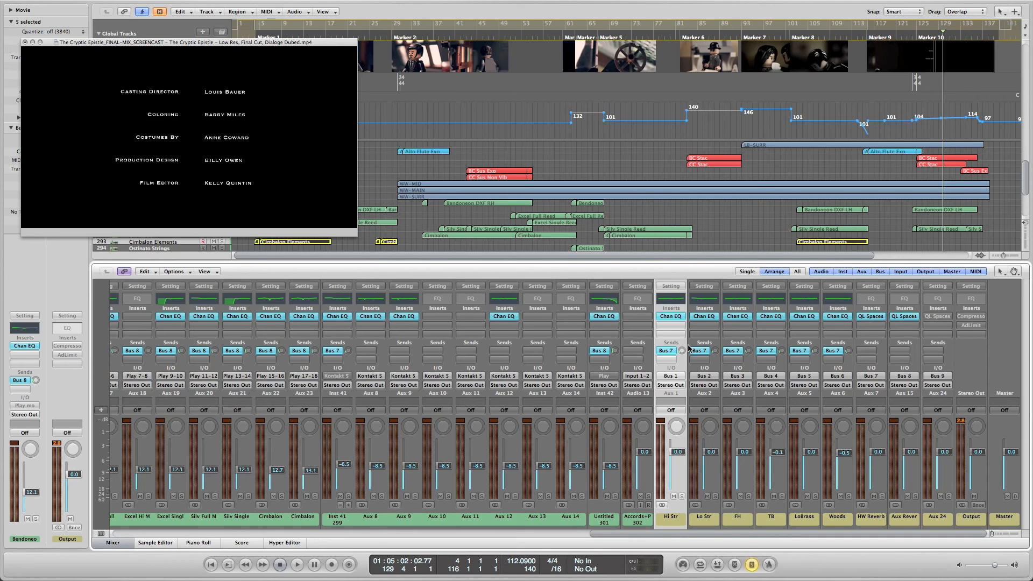
left_click(913, 348)
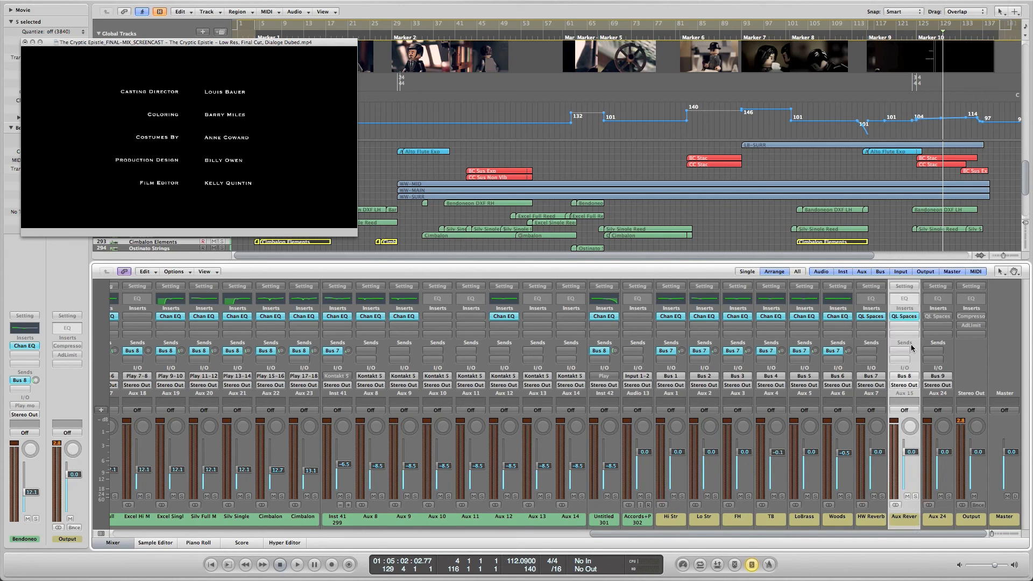
double_click(904, 316)
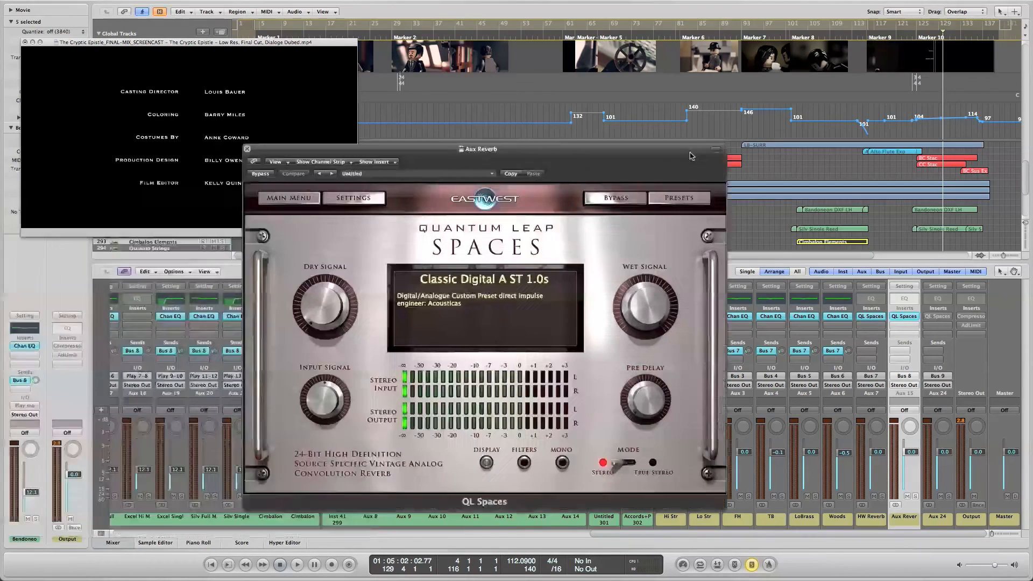
left_click_drag(691, 154, 949, 25)
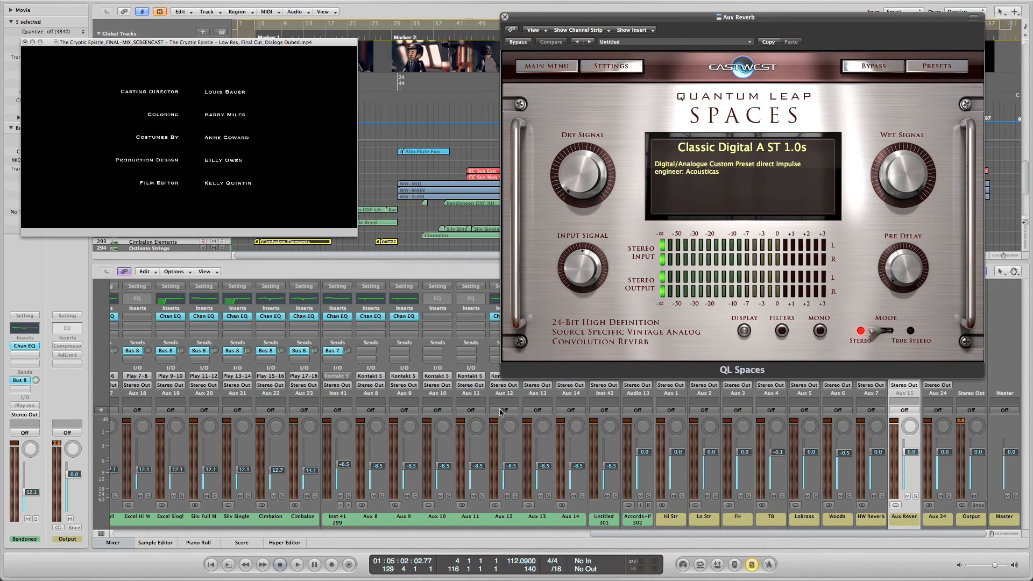
scroll(500, 412, "left", 5)
scroll(500, 412, "left", 3)
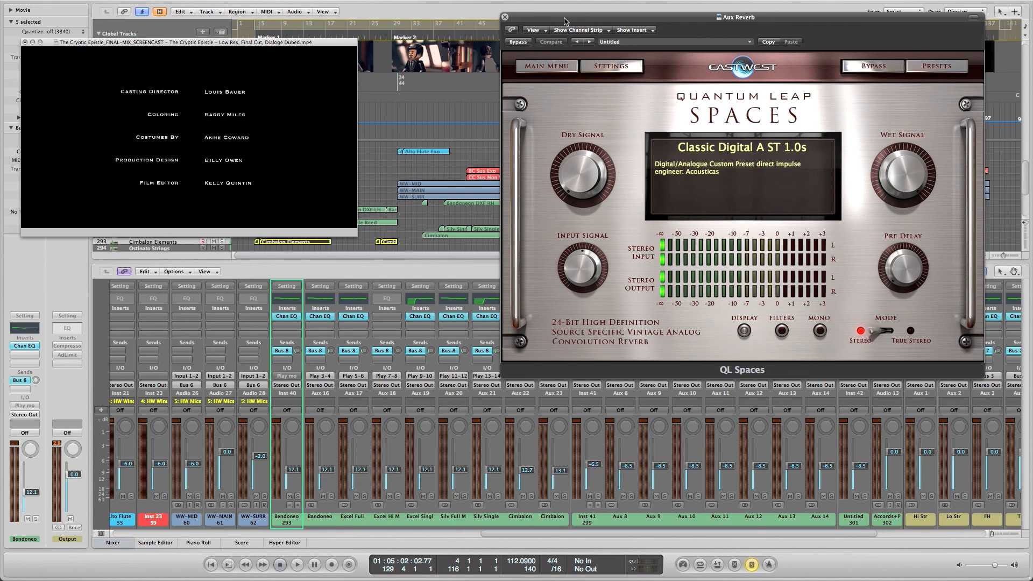
key("super+w")
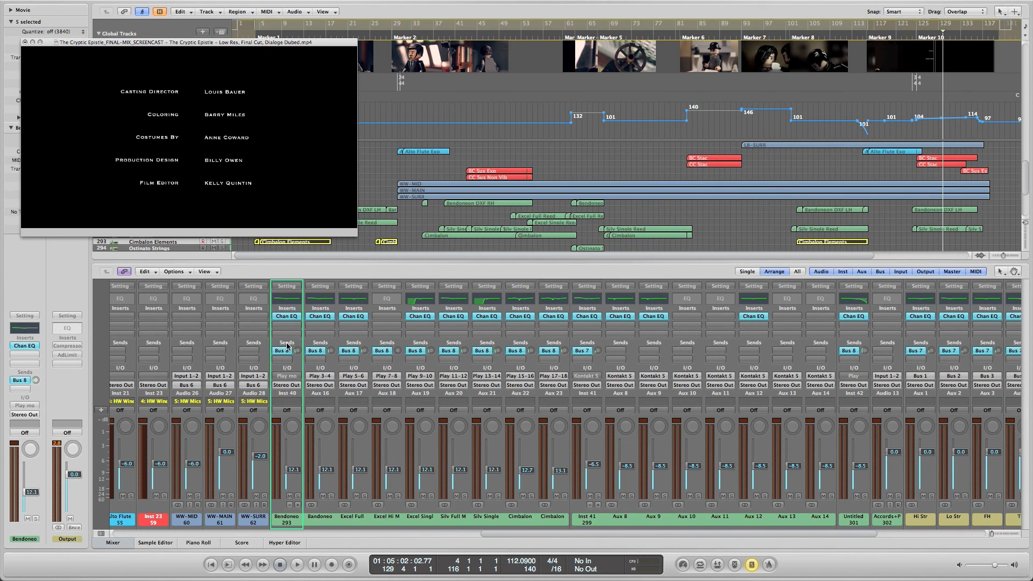
- Highlight the strips from Bandoneon through the last Cimbalon, those from Inst 41 through Aux 14, and the Untitled Gypsy Trombone strip
left_click_drag(288, 346, 555, 344)
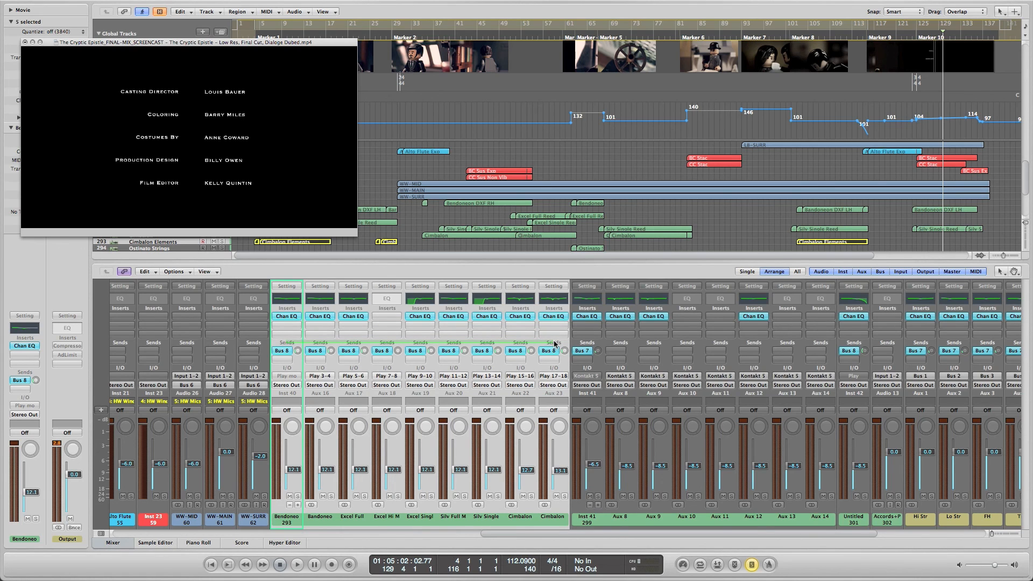
left_click_drag(555, 344, 555, 345)
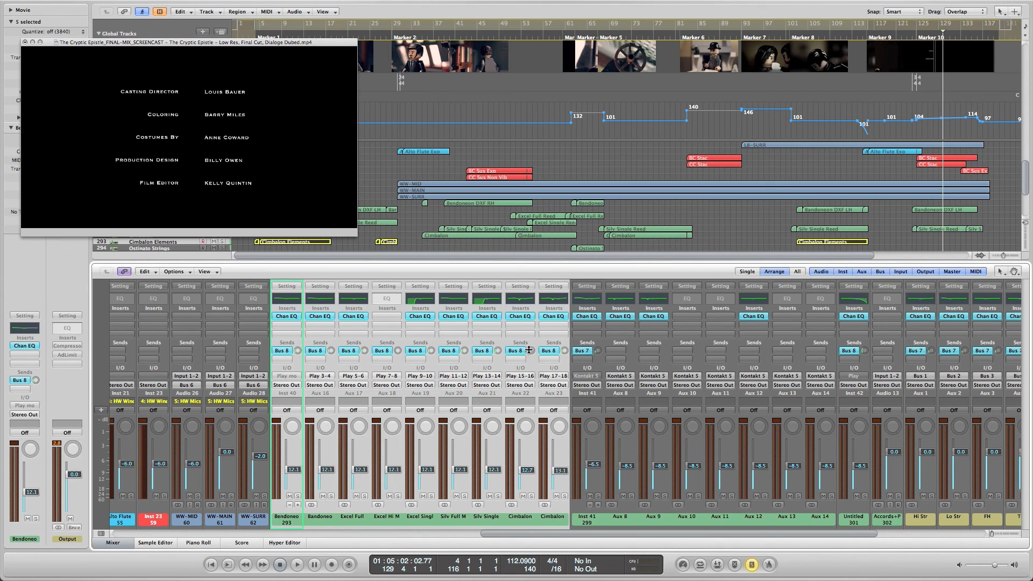
left_click(587, 345)
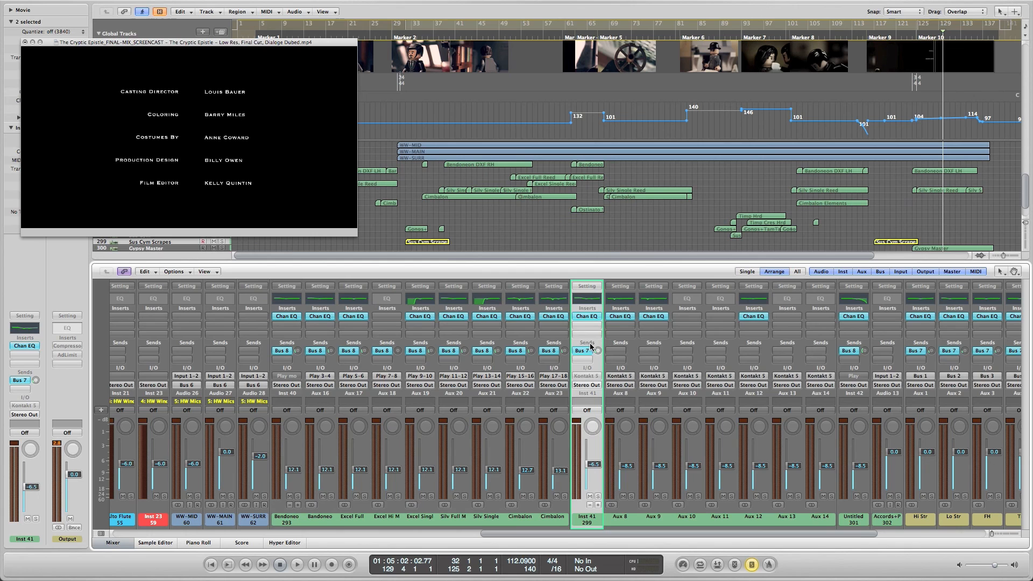
left_click_drag(590, 346, 812, 357)
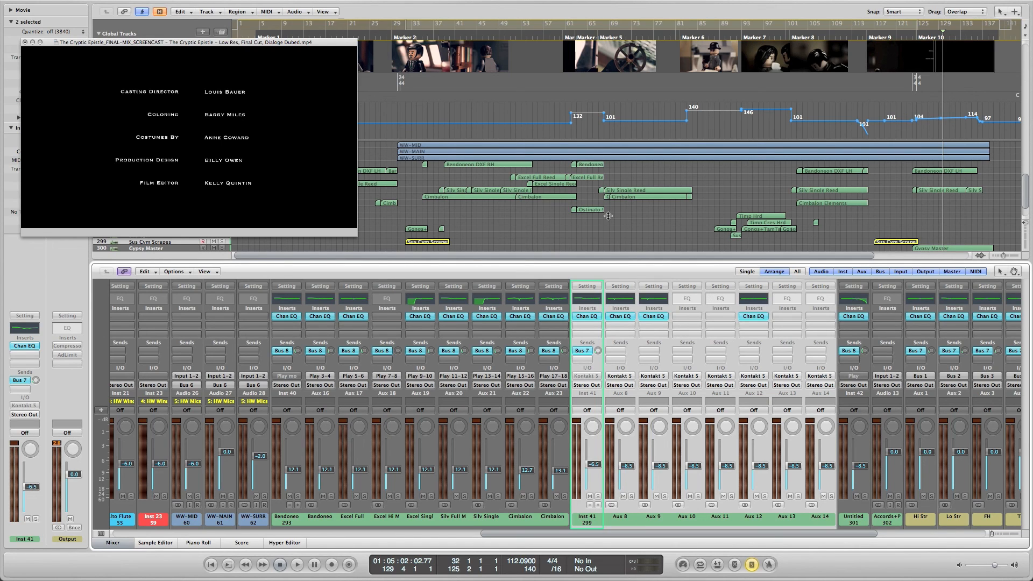
scroll(817, 347, "right", 5)
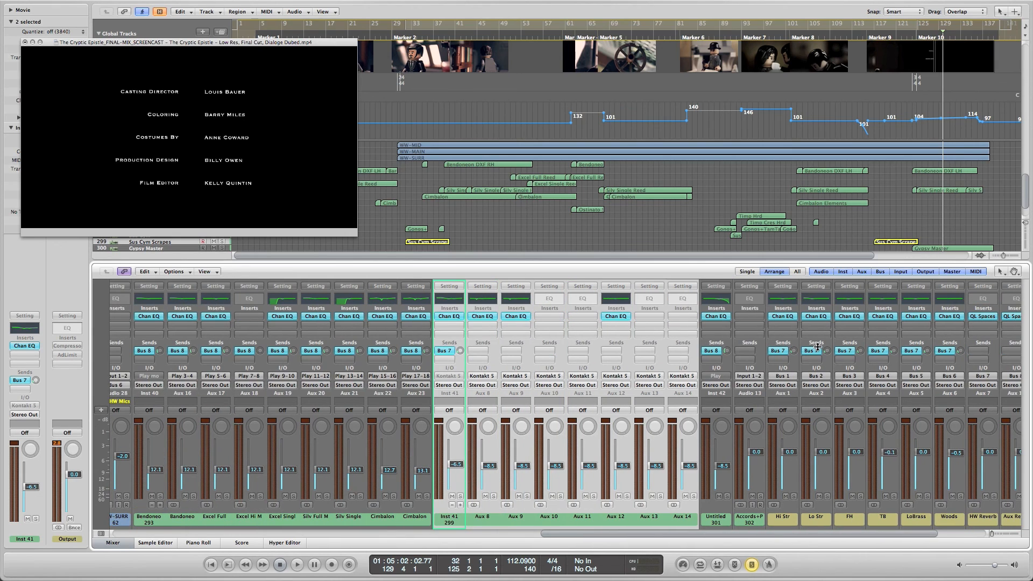
left_click(723, 394)
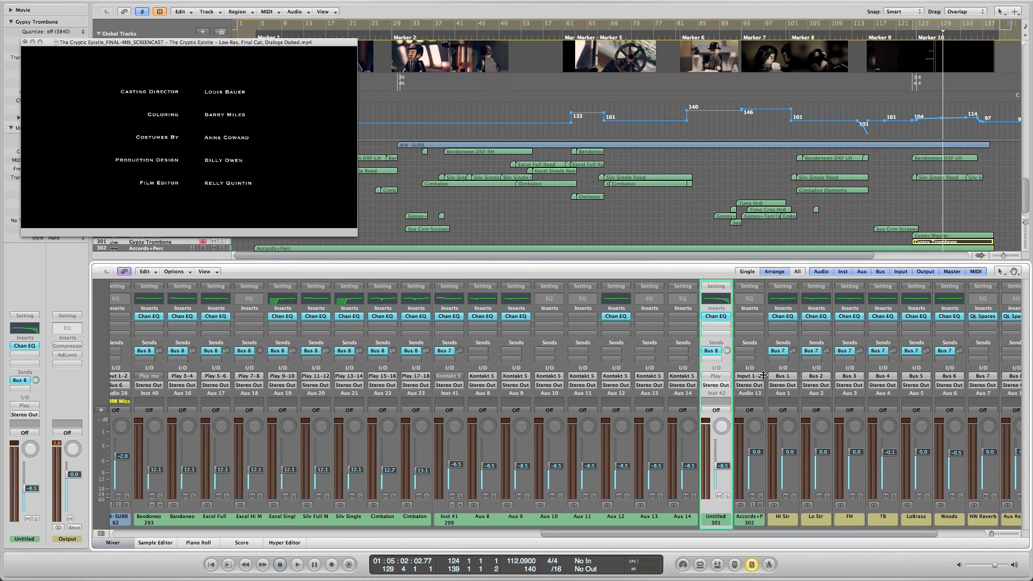
- Open the Channel EQ on the Hi Str aux, move it beside the movie window, examine its curve and close it
scroll(763, 375, "right", 2)
scroll(764, 374, "right", 2)
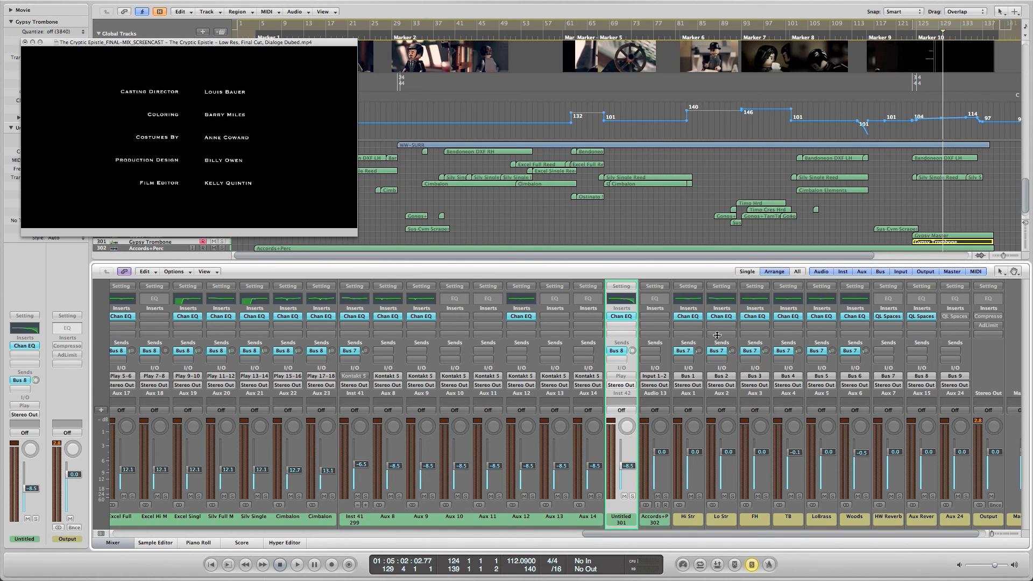
scroll(717, 335, "left", 5)
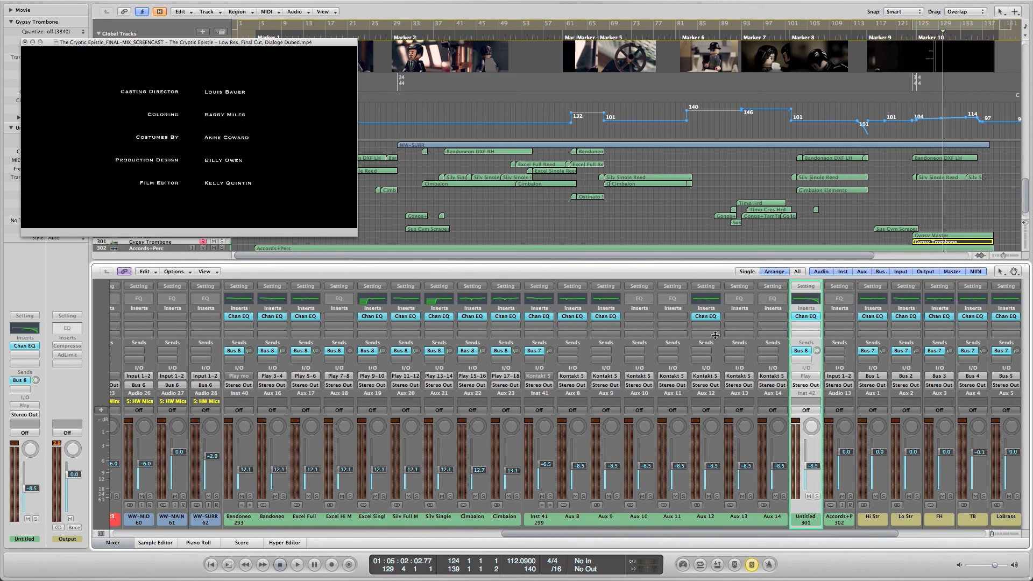
scroll(715, 335, "right", 5)
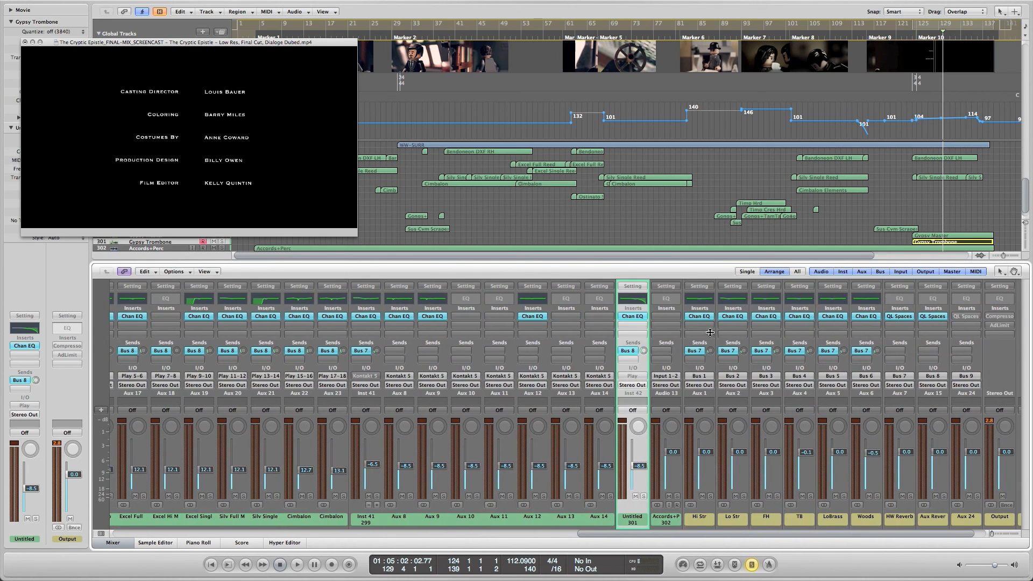
scroll(710, 332, "left", 6)
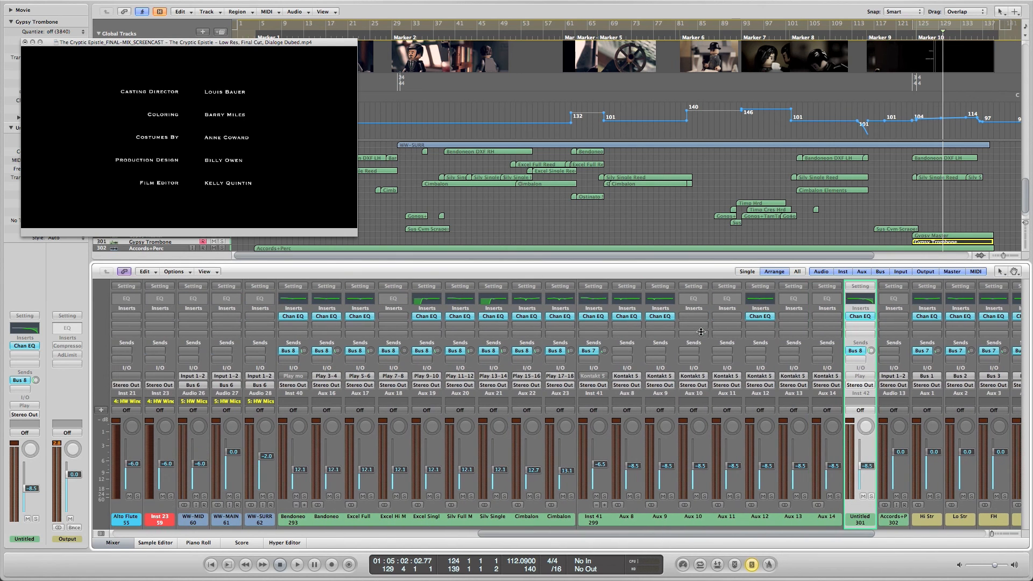
scroll(701, 332, "right", 6)
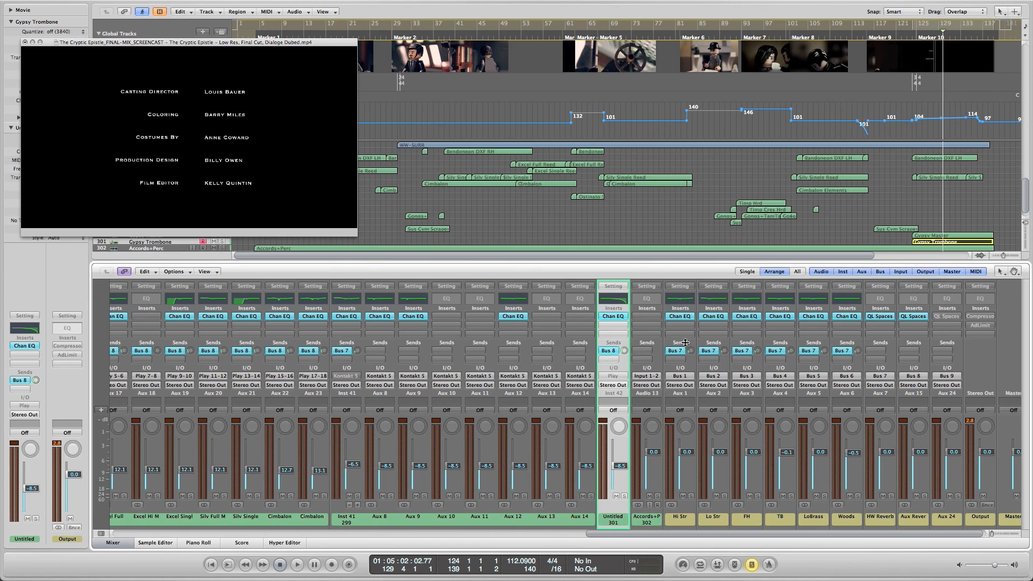
left_click(682, 343)
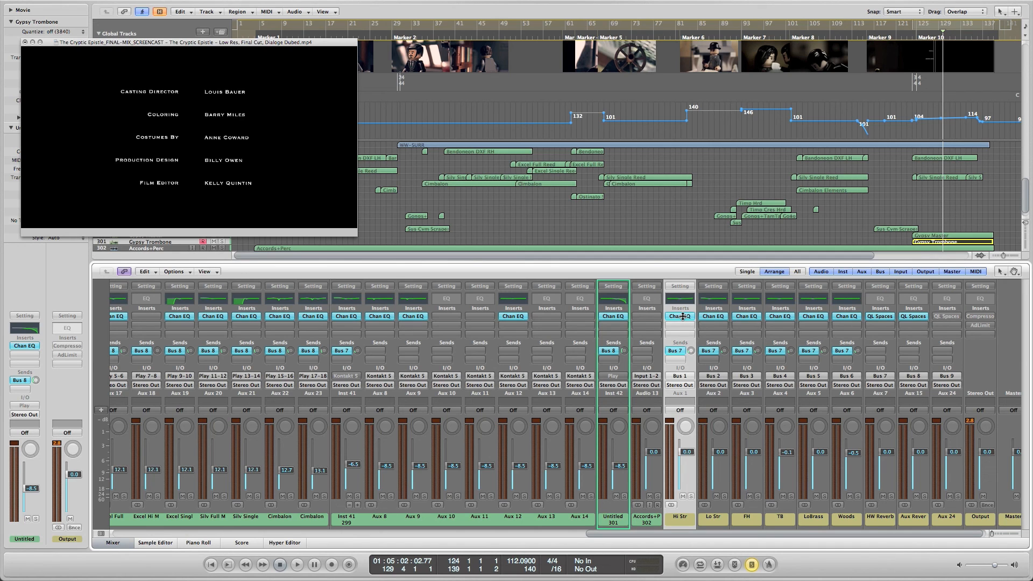
left_click(682, 316)
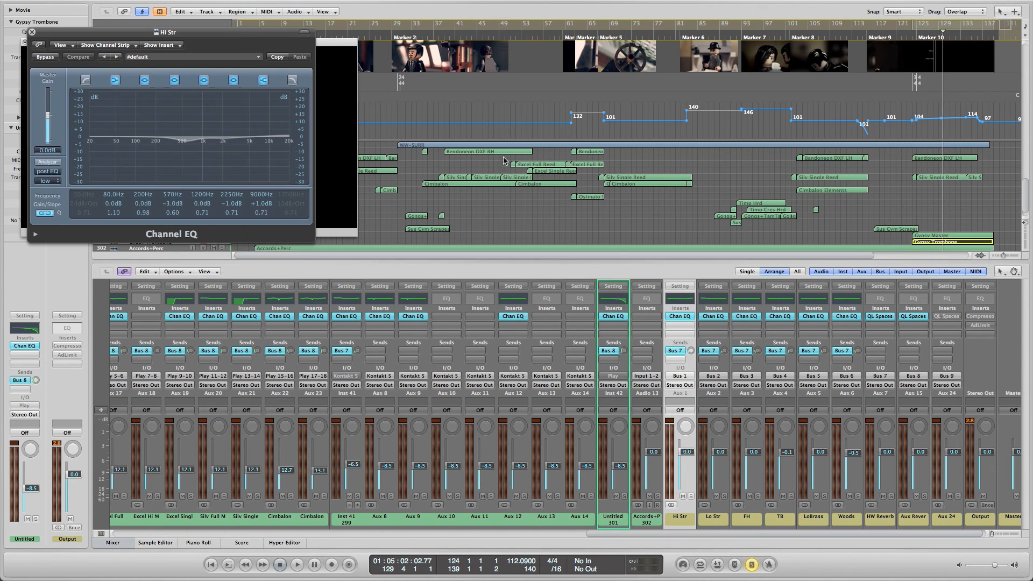
left_click_drag(273, 43, 681, 94)
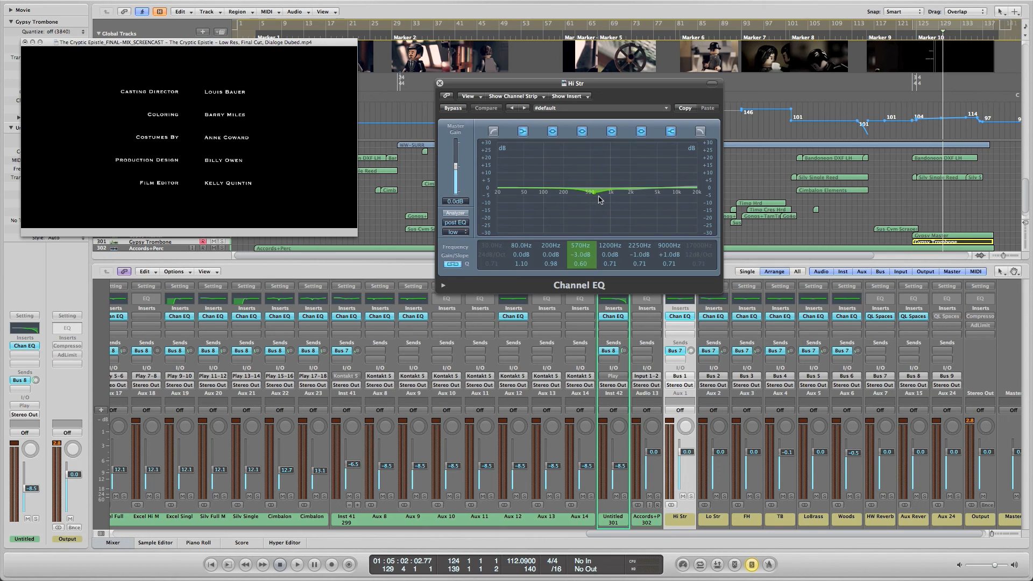
left_click(440, 83)
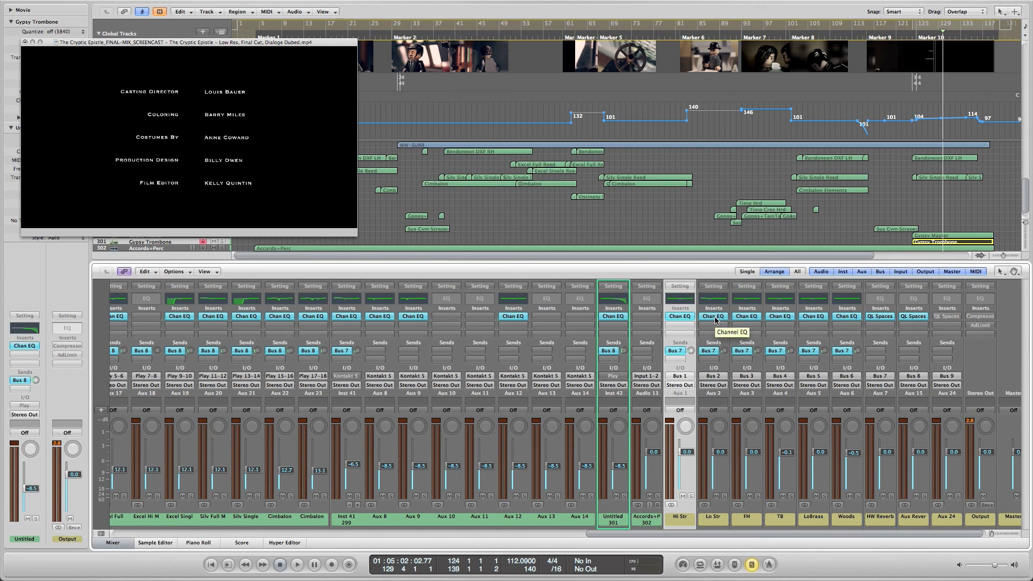
- Open the Channel EQ on the Lo Str aux and on the FH aux in turn, examine each curve and close it
left_click(714, 317)
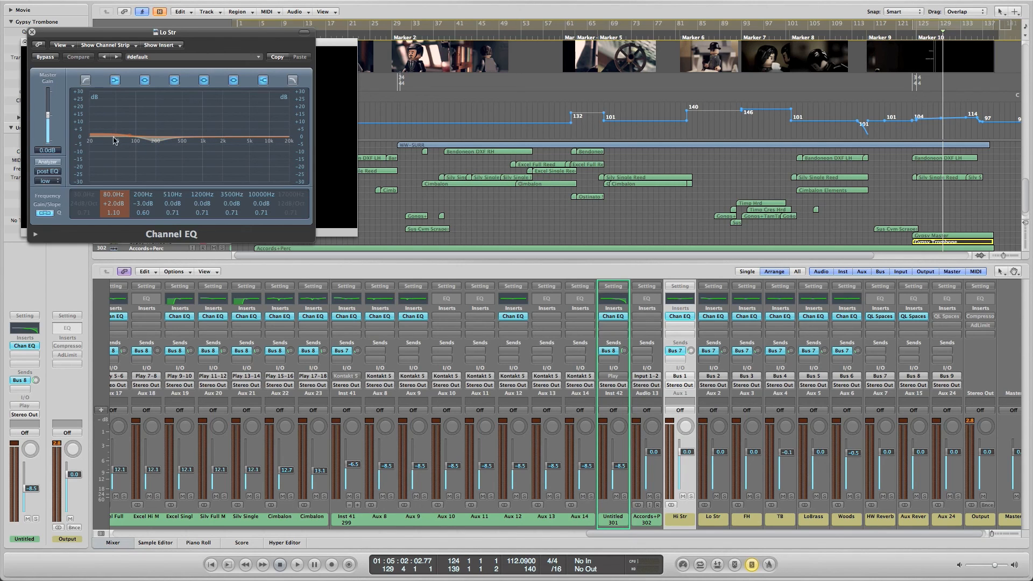
left_click(32, 32)
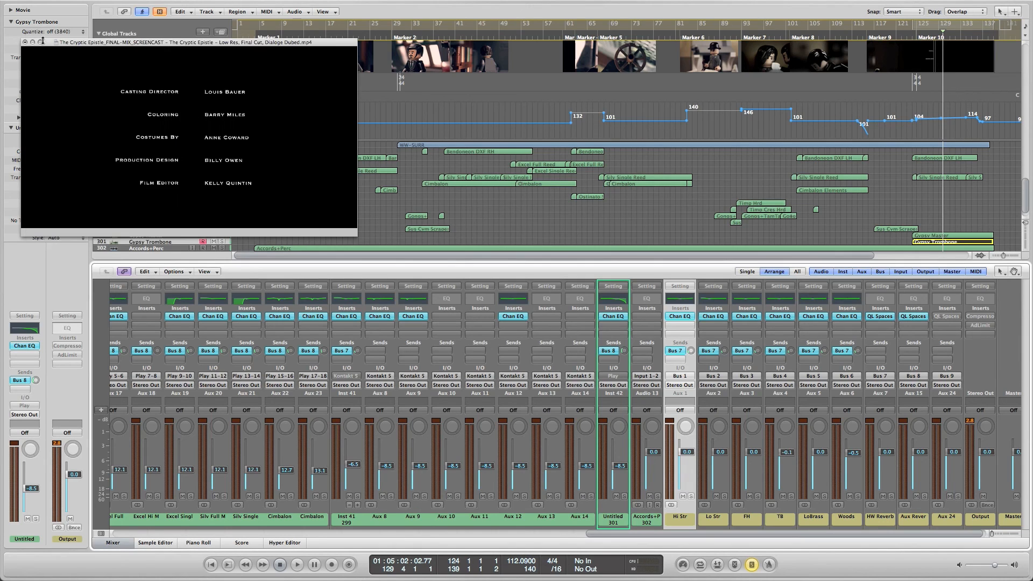
left_click(746, 316)
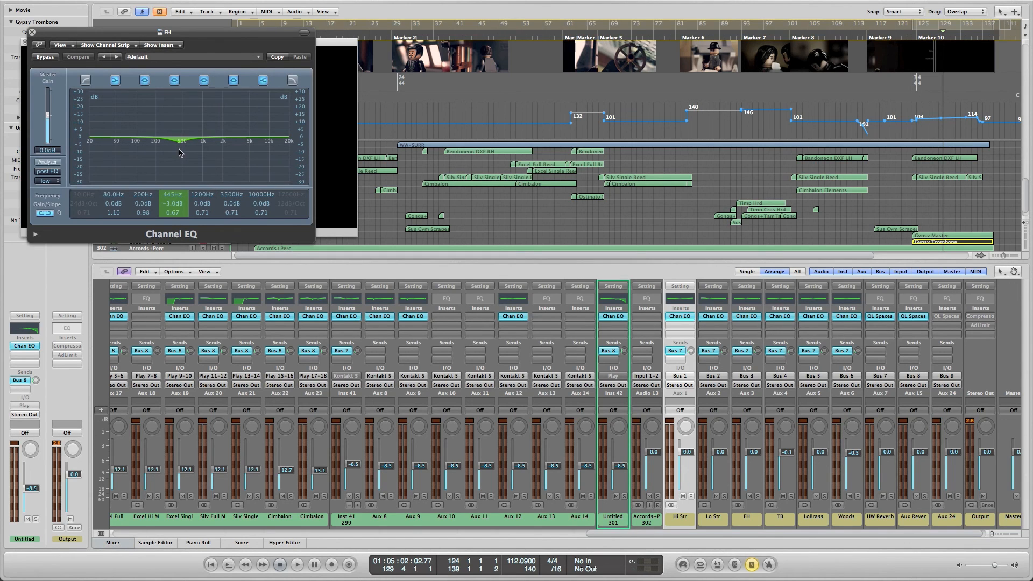
left_click(32, 32)
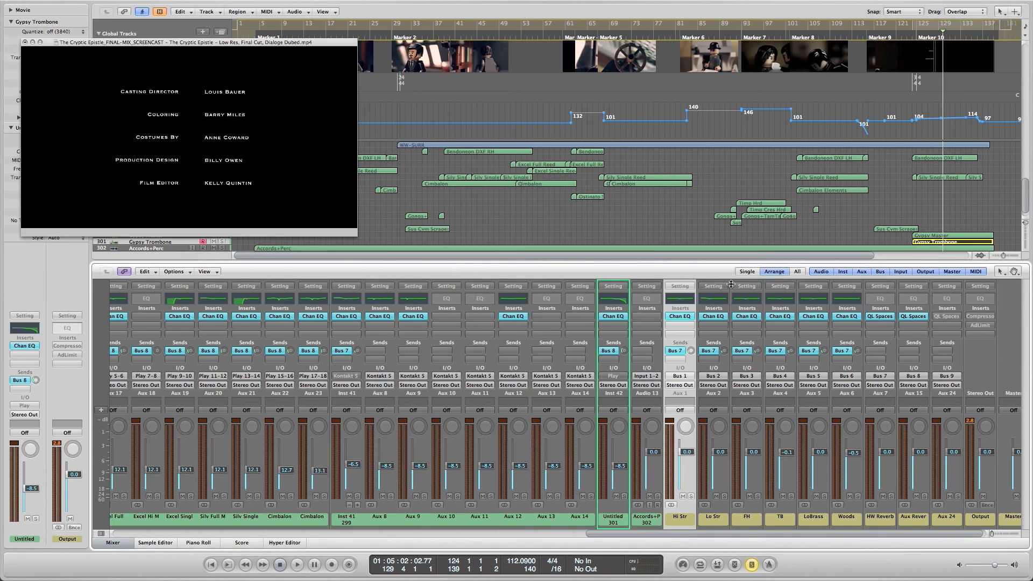
- Review the Channel EQ curves on the TB, LoBrass and Woods auxes one after another, closing each plug-in after viewing
left_click(784, 318)
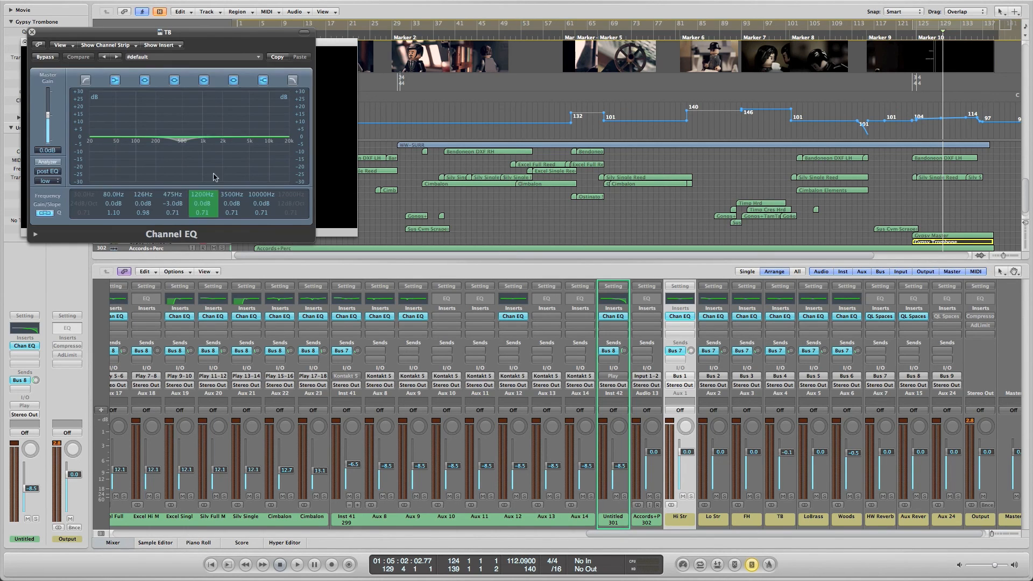
left_click(31, 32)
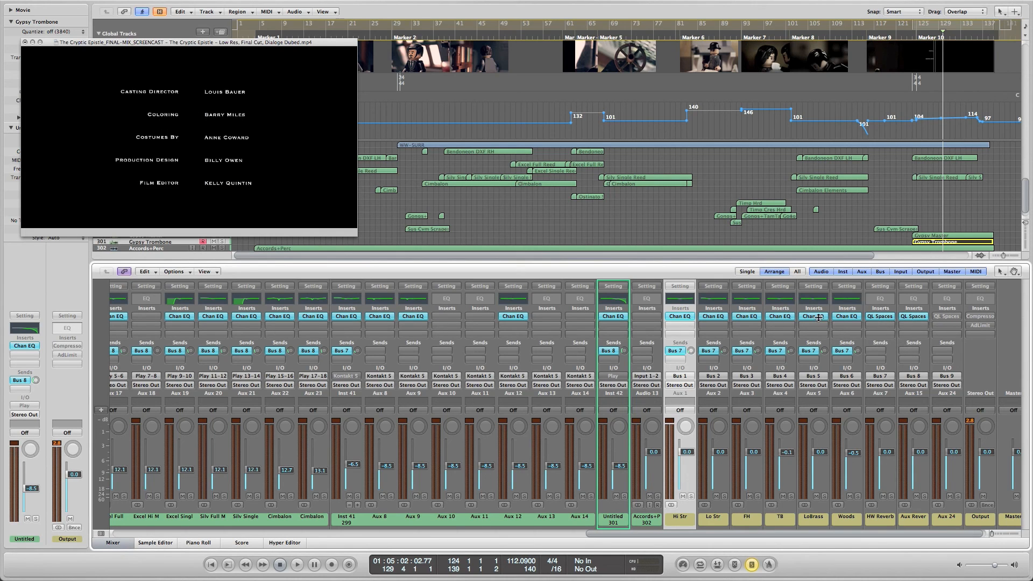
left_click(812, 317)
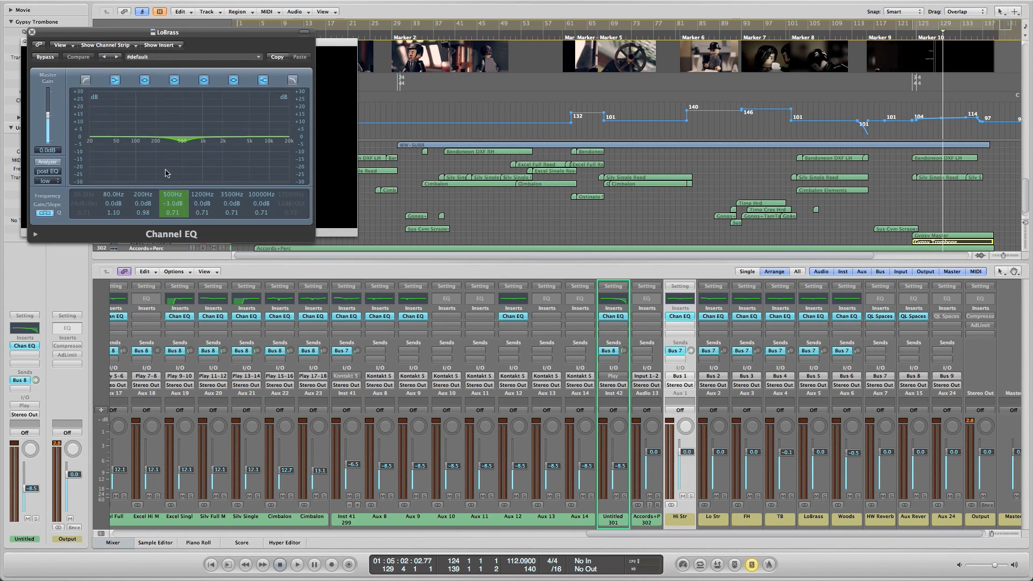
left_click(32, 32)
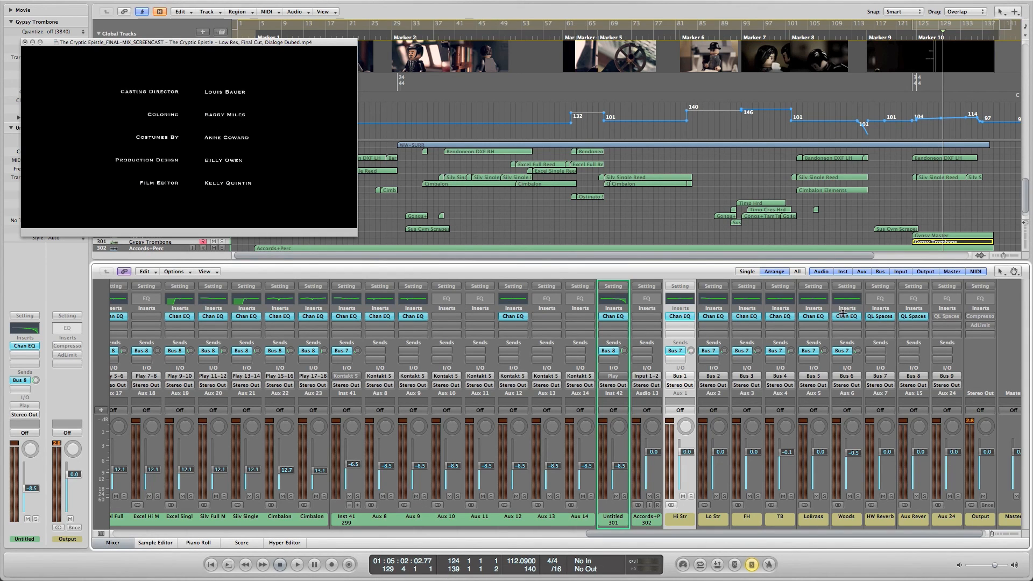
left_click(846, 317)
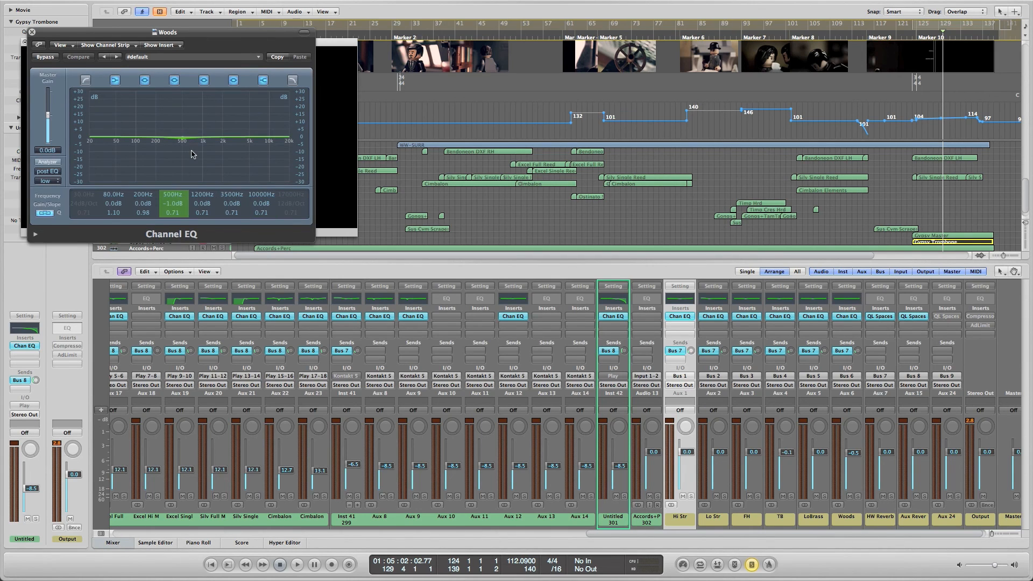
left_click(32, 33)
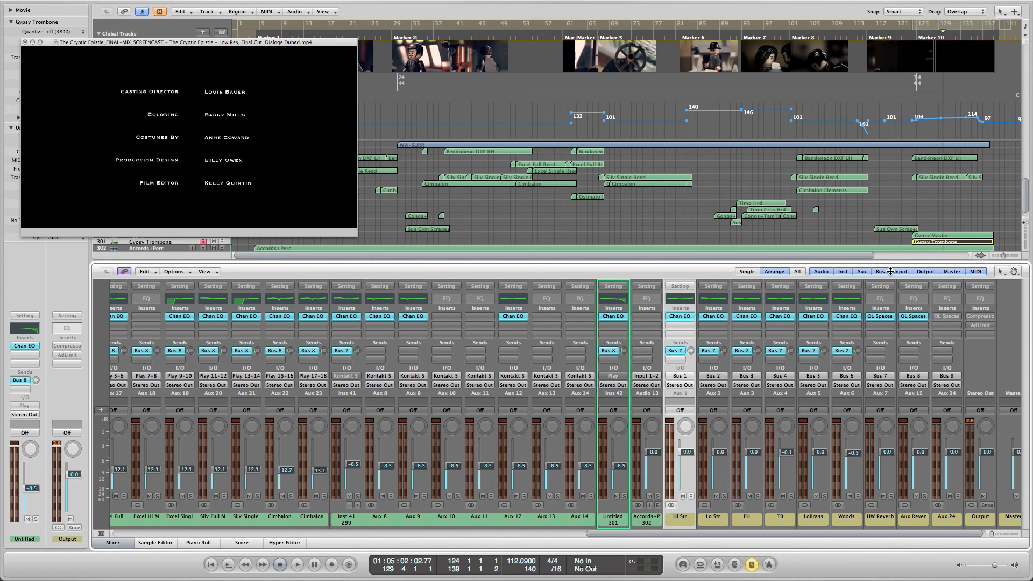
scroll(634, 321, "right", 3)
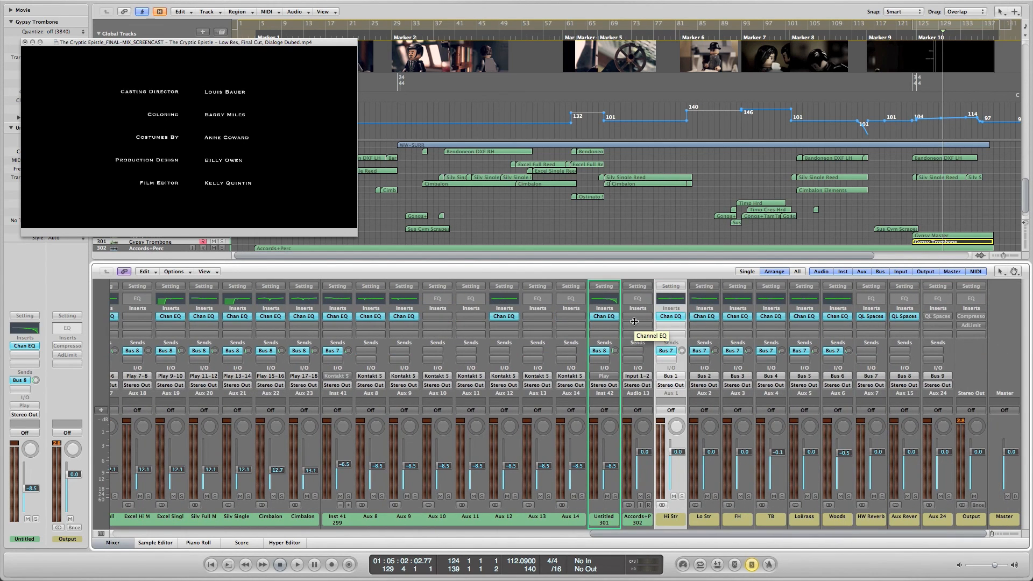
scroll(634, 321, "left", 10)
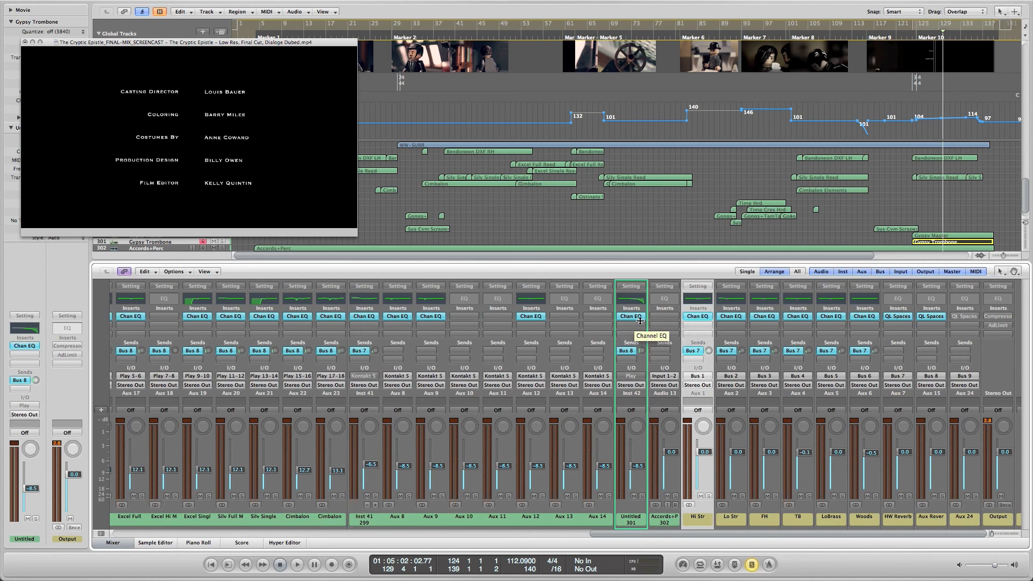
scroll(639, 321, "left", 10)
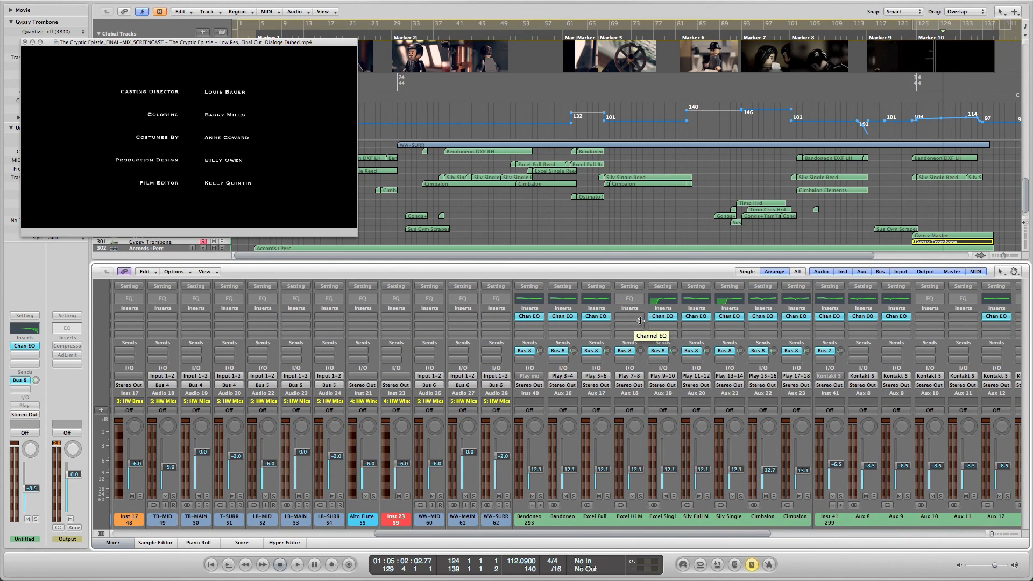
scroll(639, 321, "right", 20)
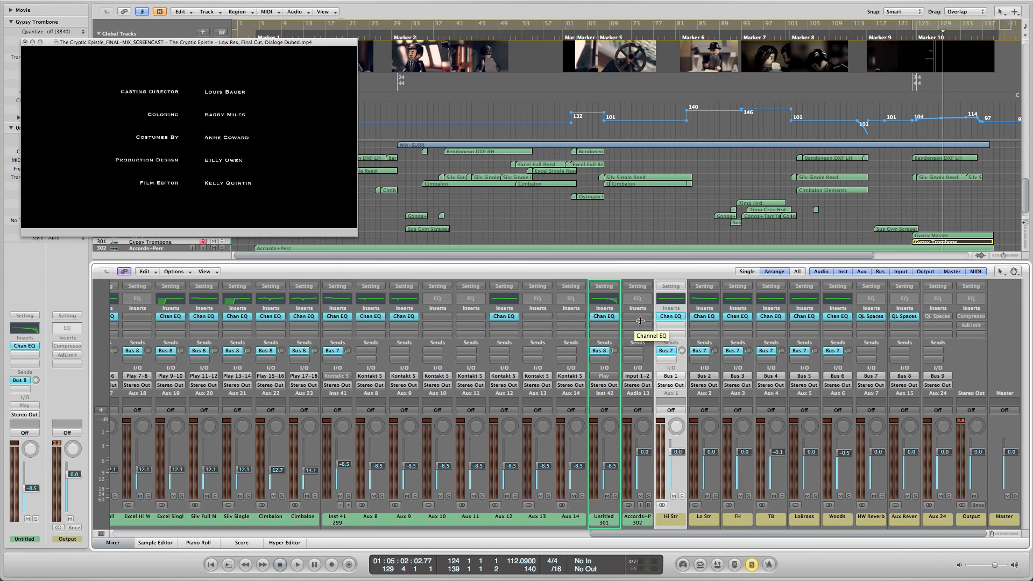